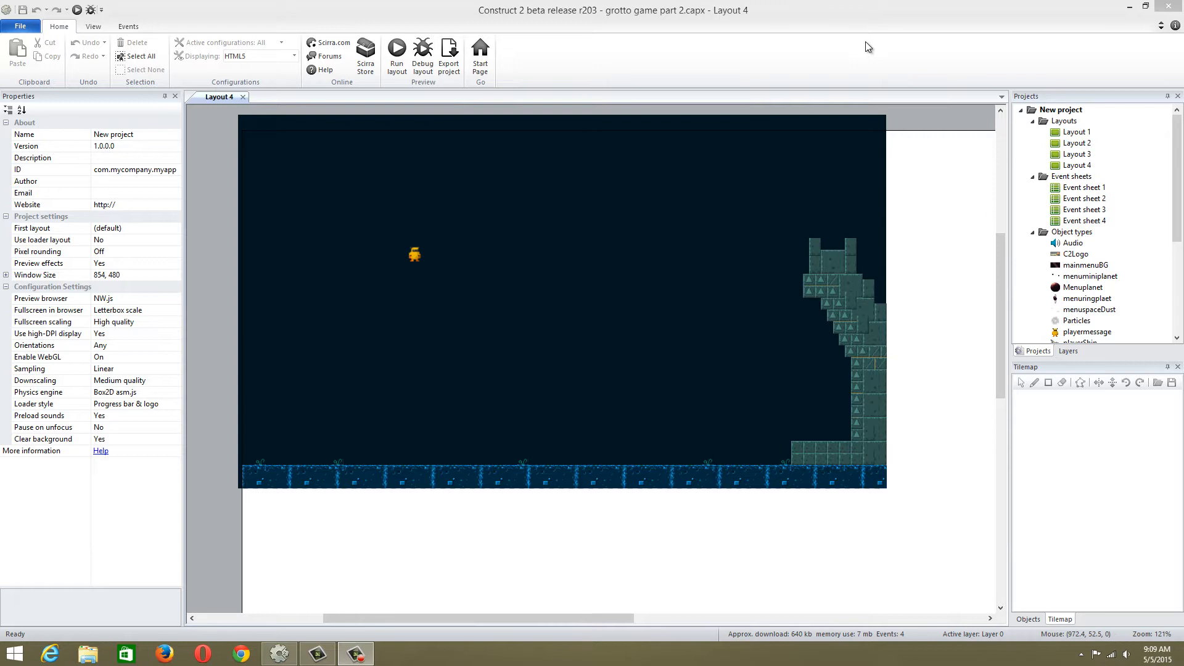
# Run the layout preview, test the orange character's walking and jumping over the ground, and close the preview
pyautogui.moveTo(1176, 176); pyautogui.dragTo(1180, 248)
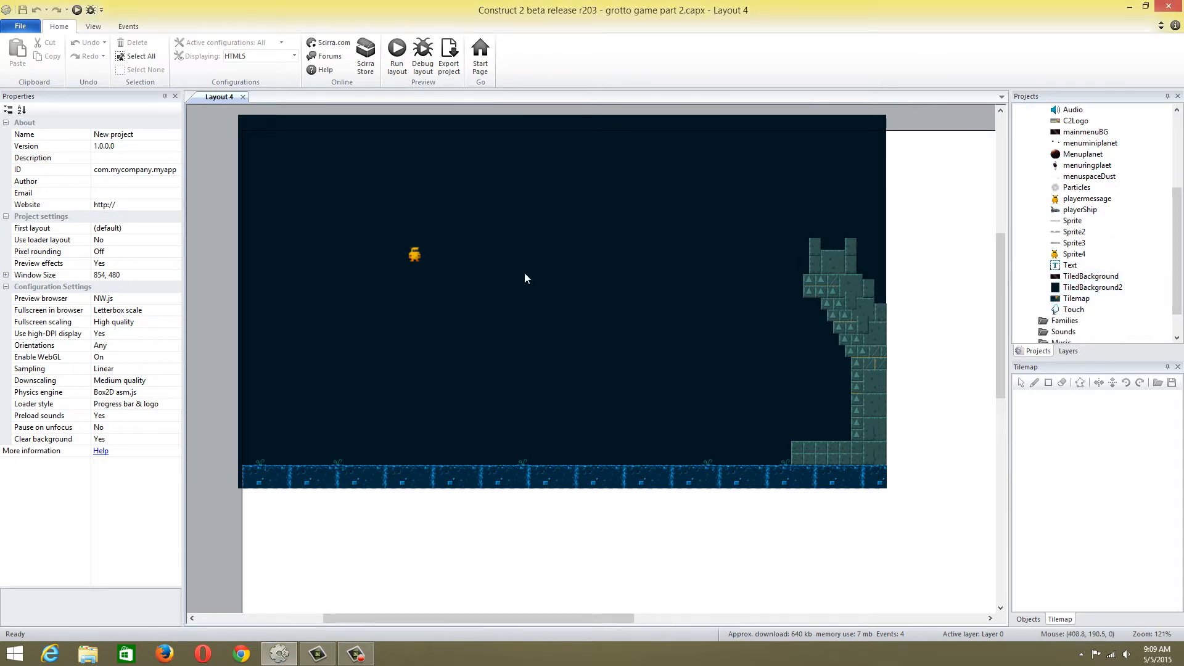
pyautogui.click(407, 256)
pyautogui.click(396, 54)
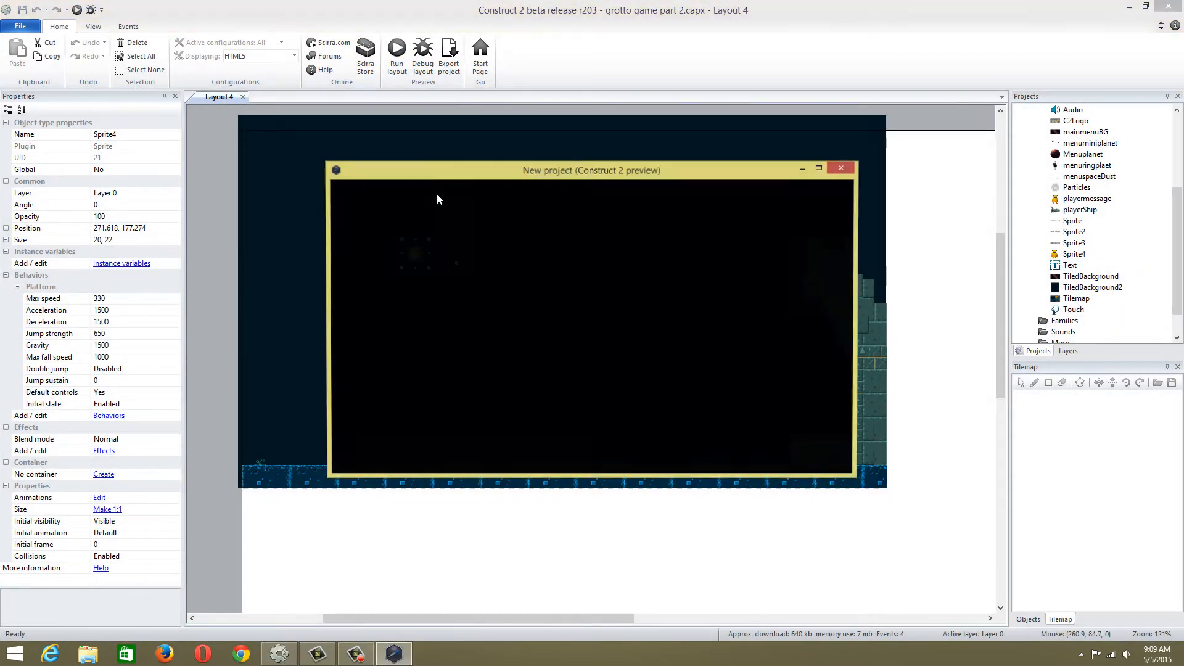
pyautogui.press('Right')
pyautogui.press('Up')
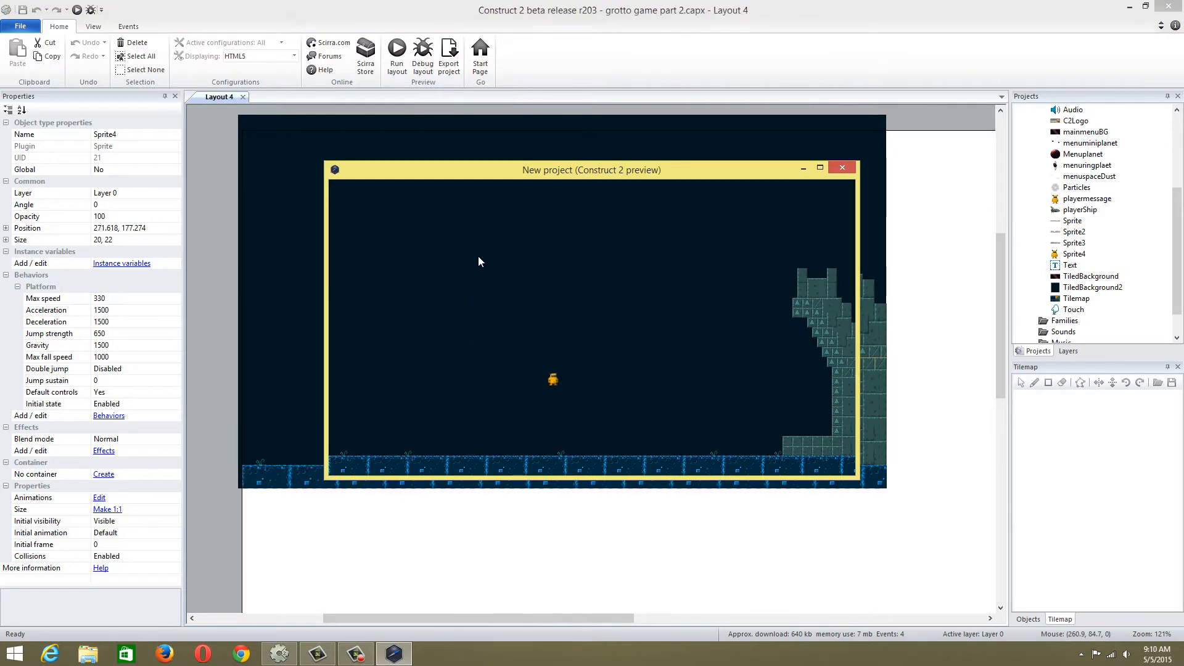
pyautogui.press('Left')
pyautogui.press('Up')
pyautogui.press('Up')
pyautogui.press('Right')
pyautogui.press('Up')
pyautogui.click(836, 165)
# Select the tilemap and erase the small plant tiles sticking up along the blue ground
pyautogui.click(524, 464)
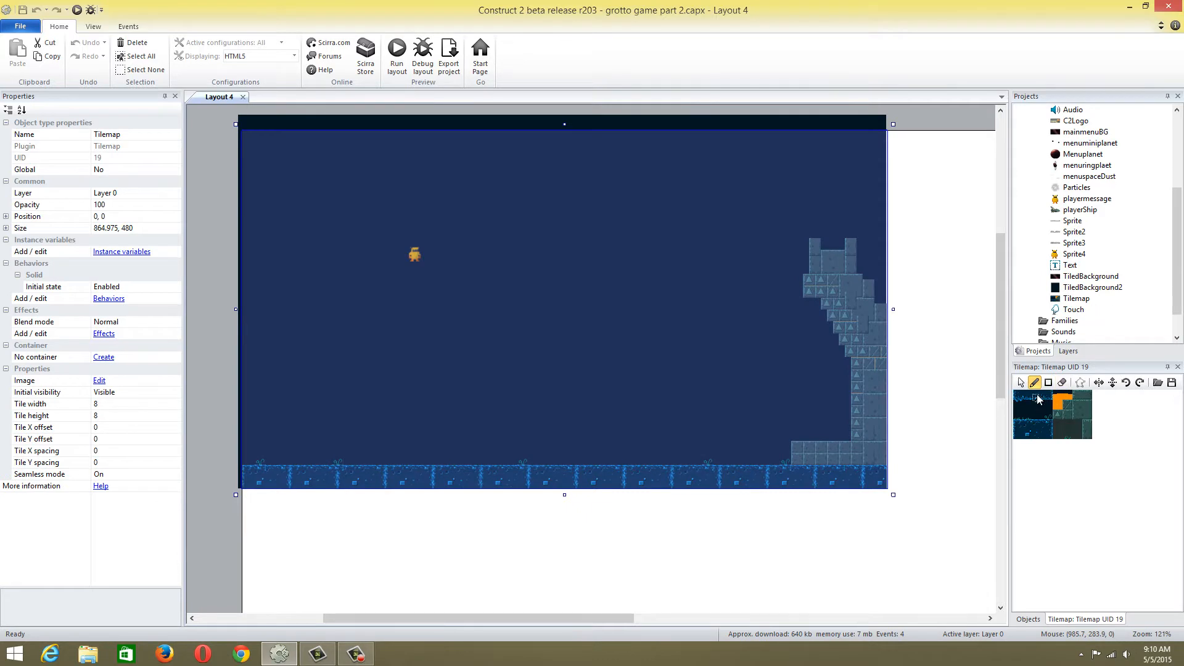
pyautogui.click(1021, 382)
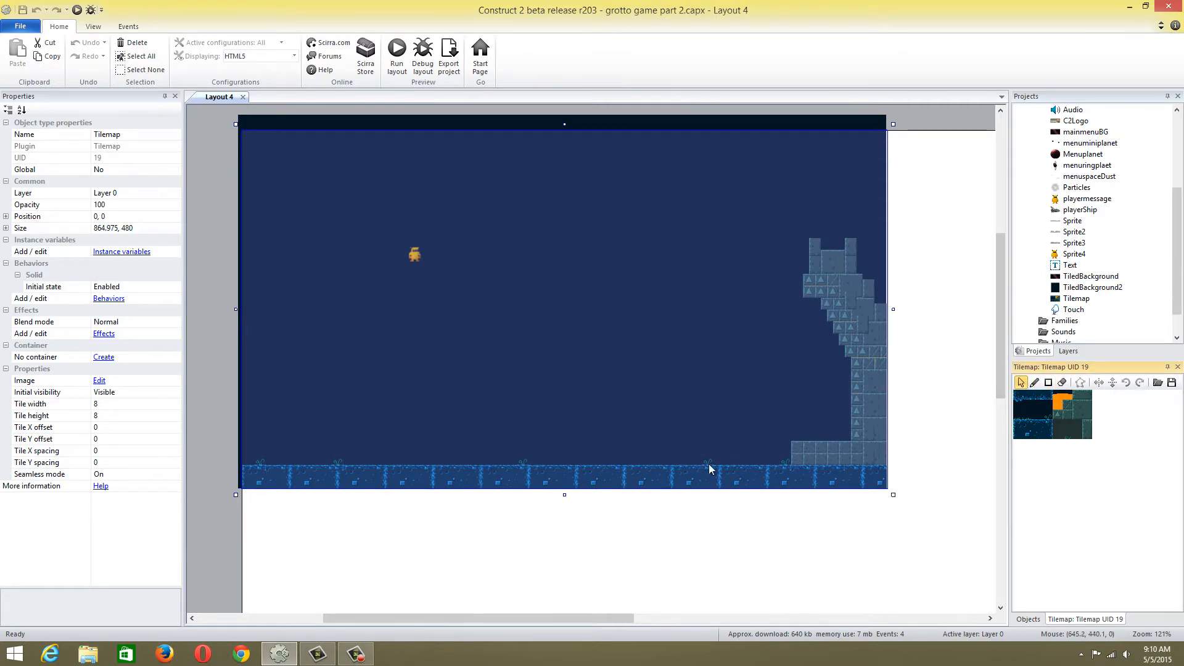
pyautogui.click(1062, 382)
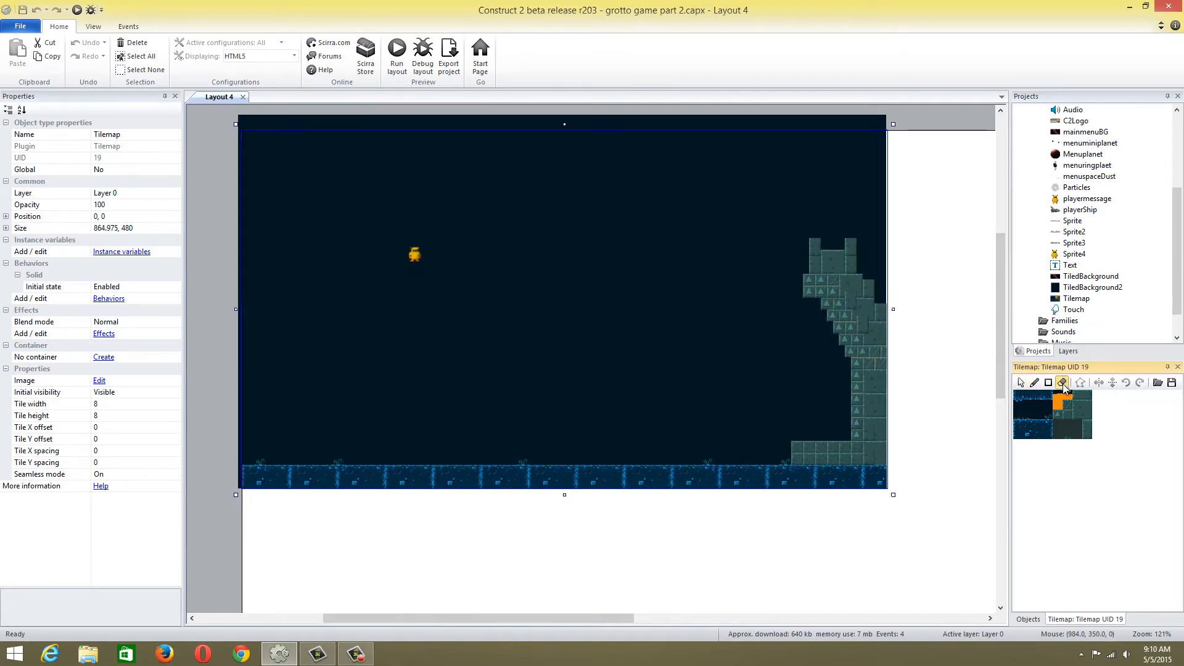
pyautogui.click(705, 461)
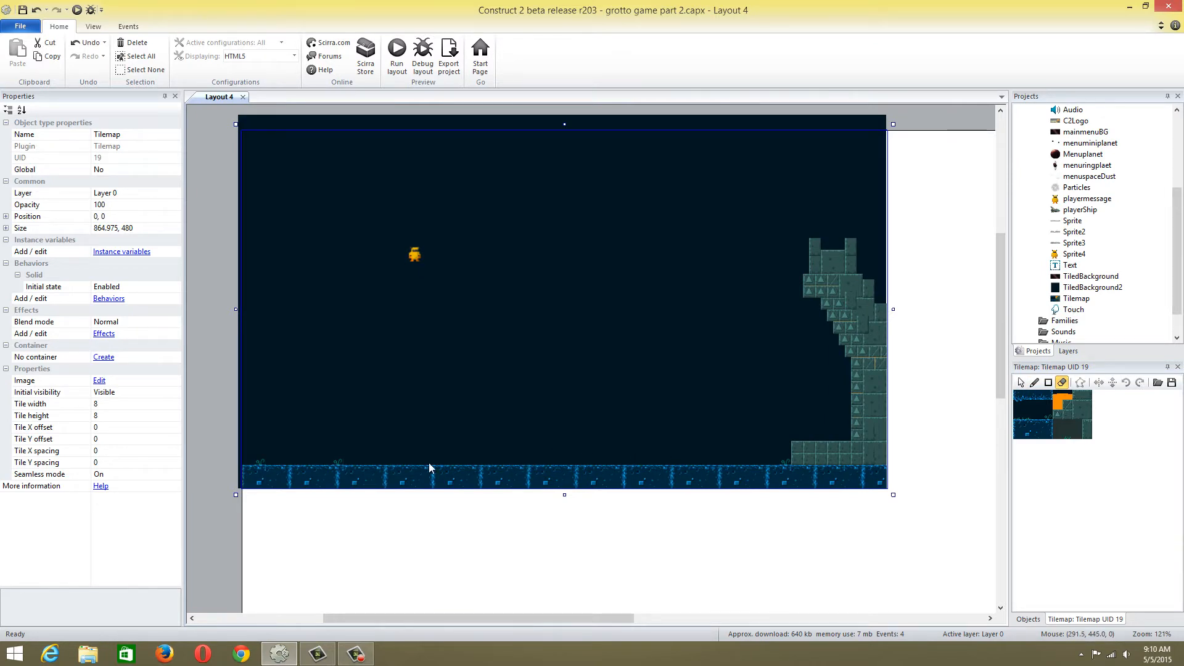
pyautogui.click(337, 466)
pyautogui.click(260, 463)
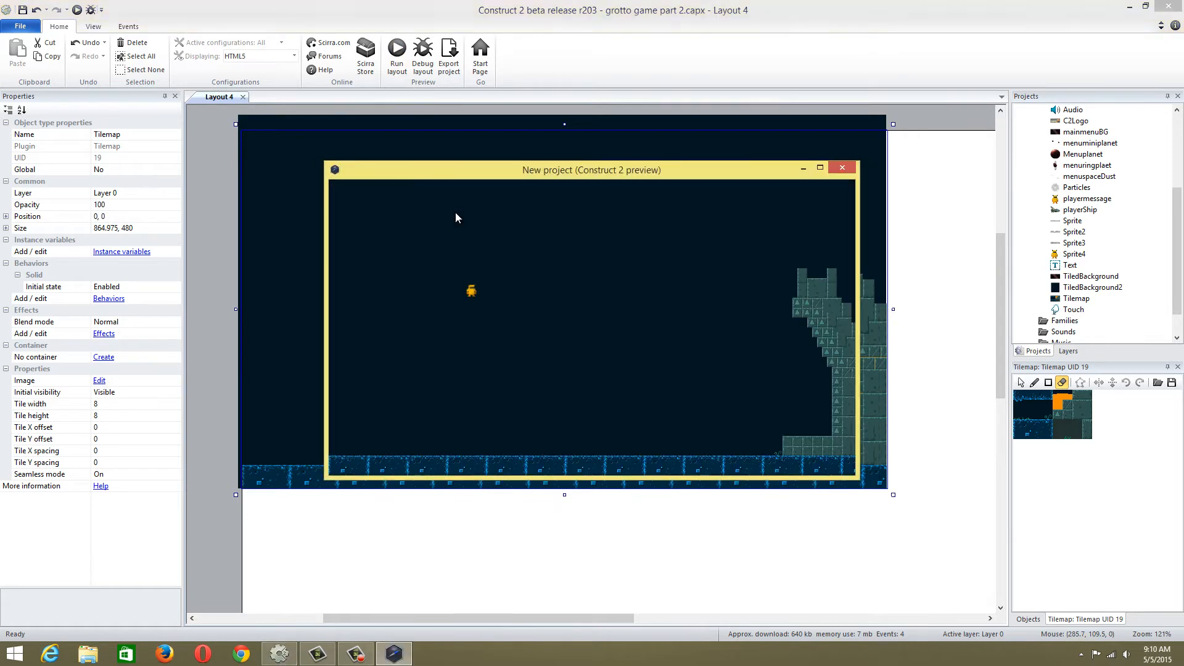
# Preview the layout again, walk and jump the character across the cleared ground, and close the preview
pyautogui.press('Right')
pyautogui.press('Left')
pyautogui.press('Right')
pyautogui.press('Up')
pyautogui.press('Left')
pyautogui.click(842, 167)
# Undo the last tile erasure and paint stone tiles over the remaining plant at the foot of the stone structure
pyautogui.doubleClick(1059, 415)
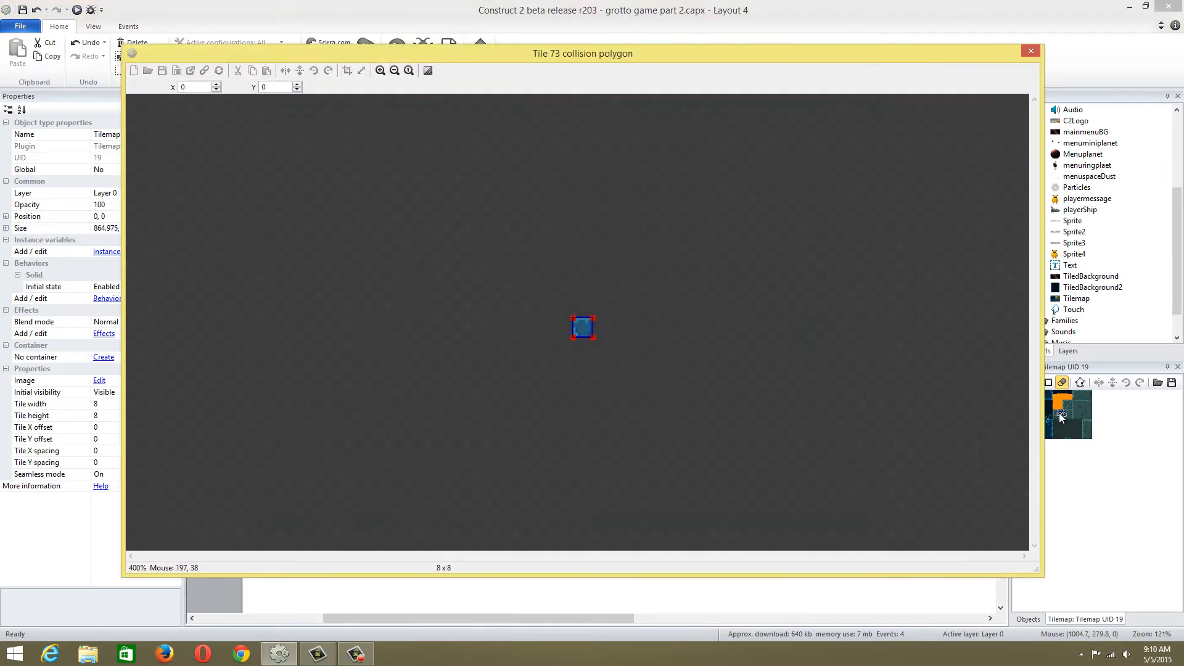
pyautogui.click(1030, 52)
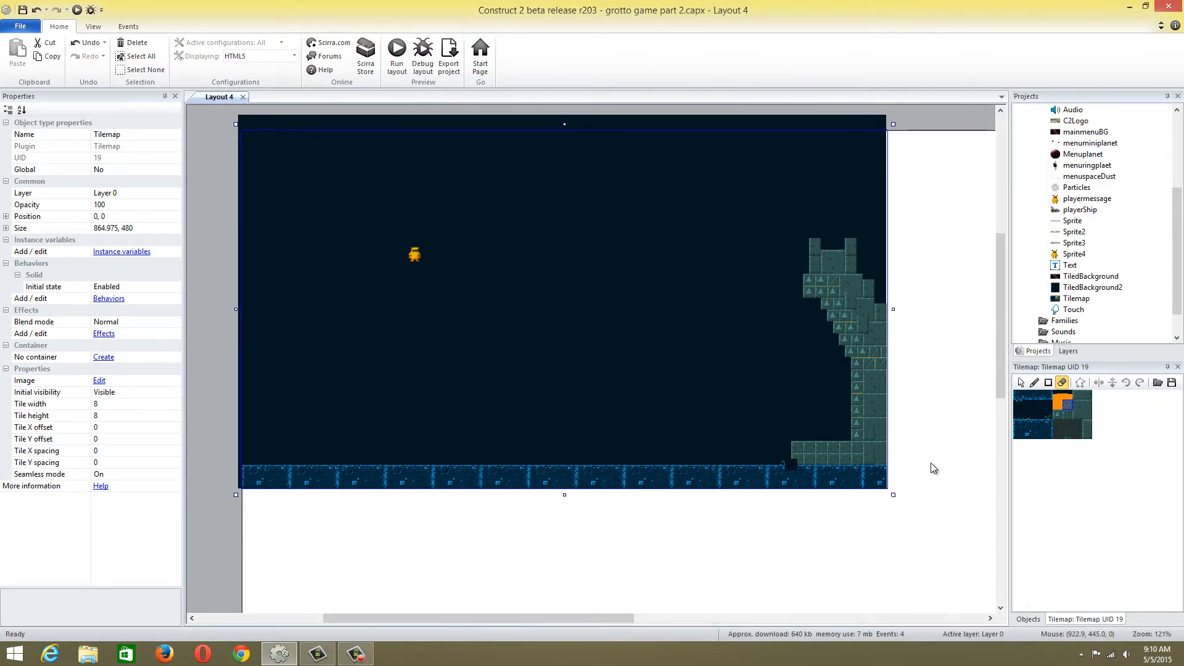
pyautogui.hotkey('ctrl', 'z')
pyautogui.click(1034, 382)
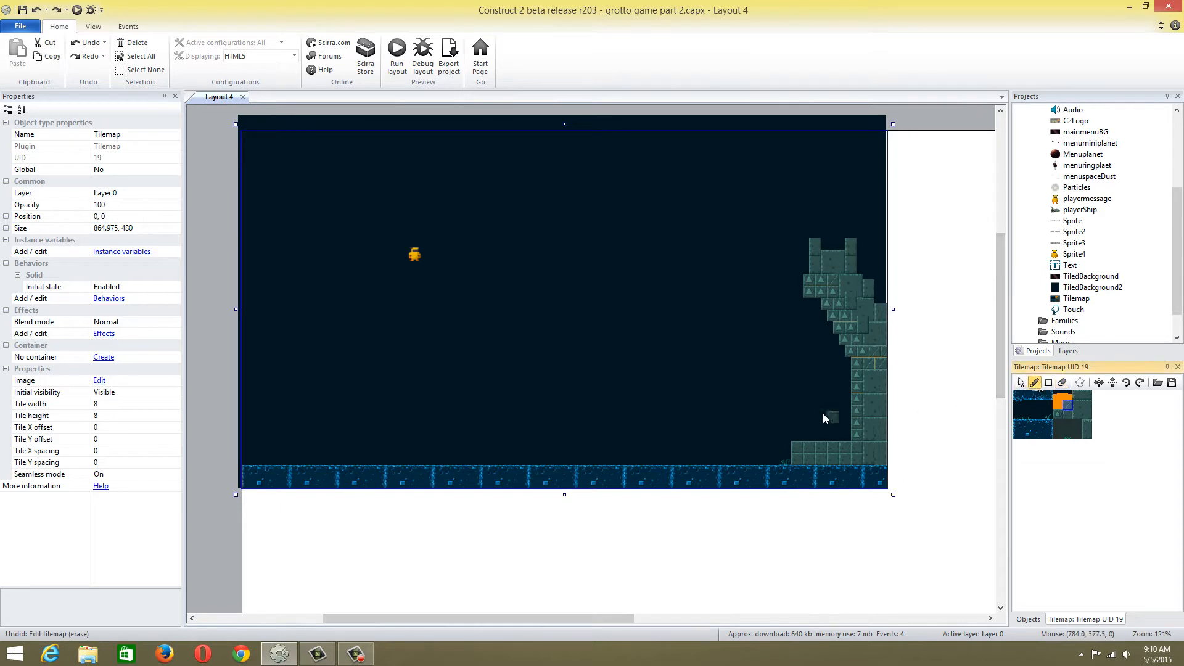
pyautogui.click(784, 462)
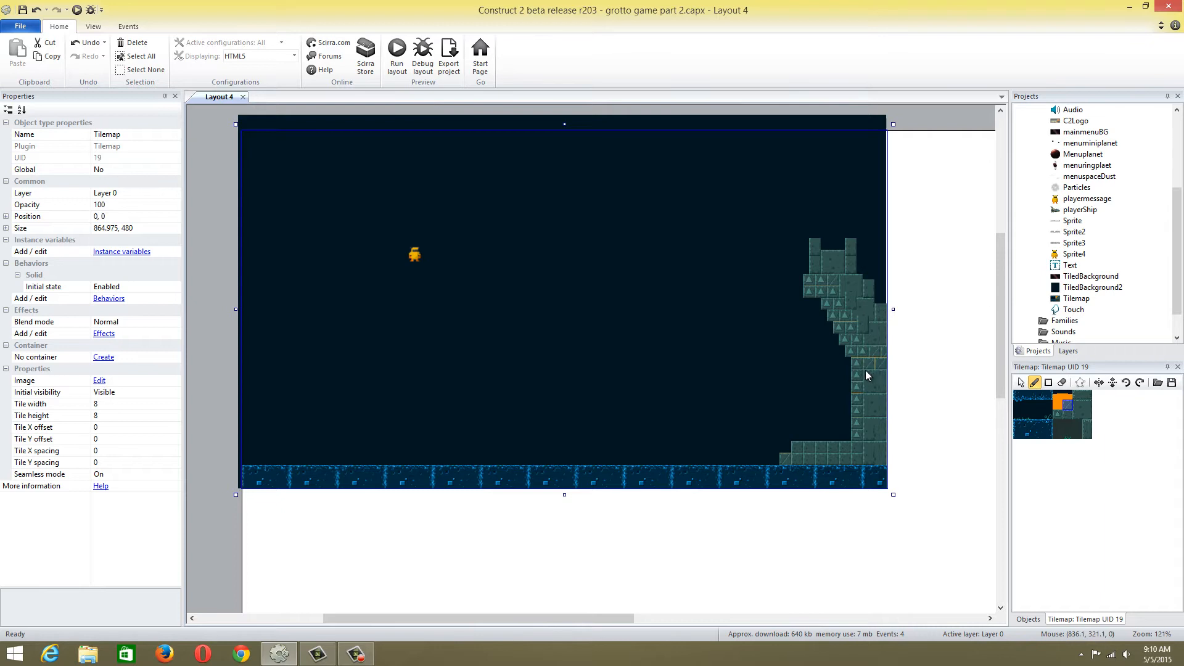
pyautogui.click(1061, 383)
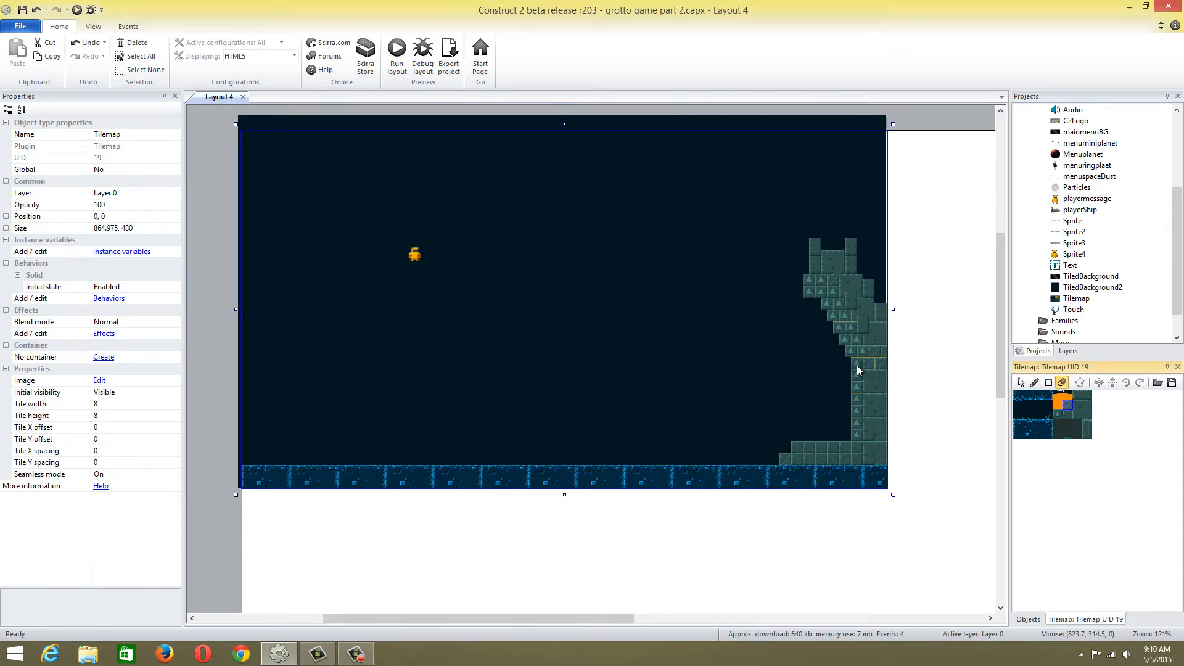
pyautogui.moveTo(857, 365); pyautogui.dragTo(878, 366)
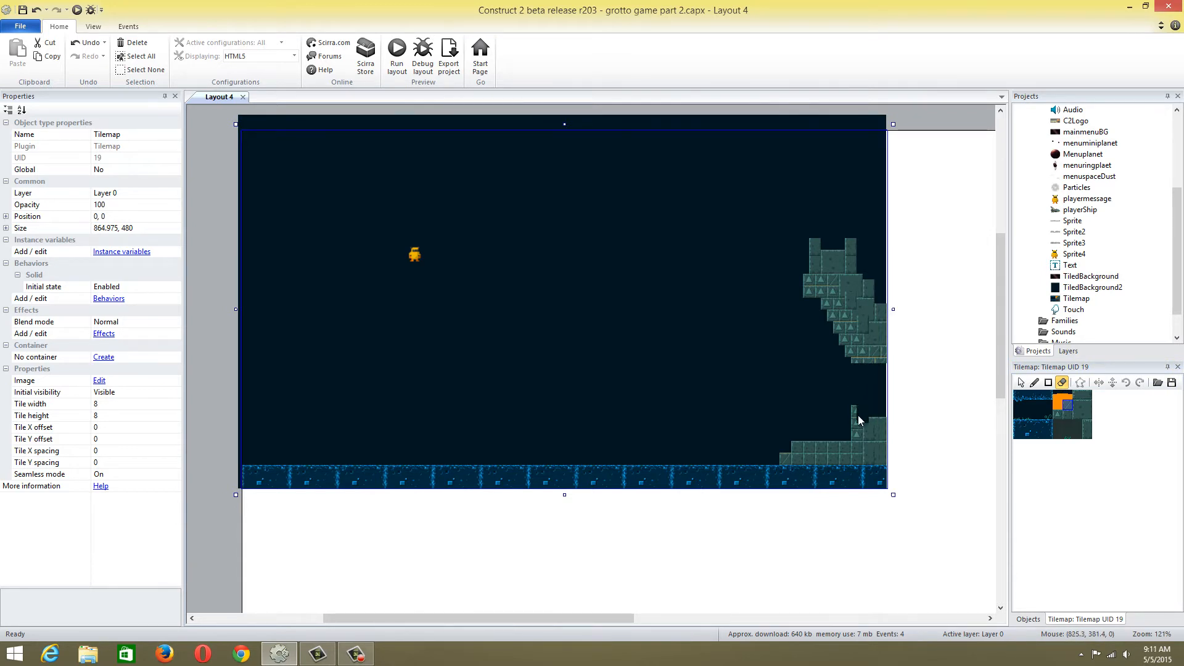
pyautogui.hotkey('ctrl', 'z')
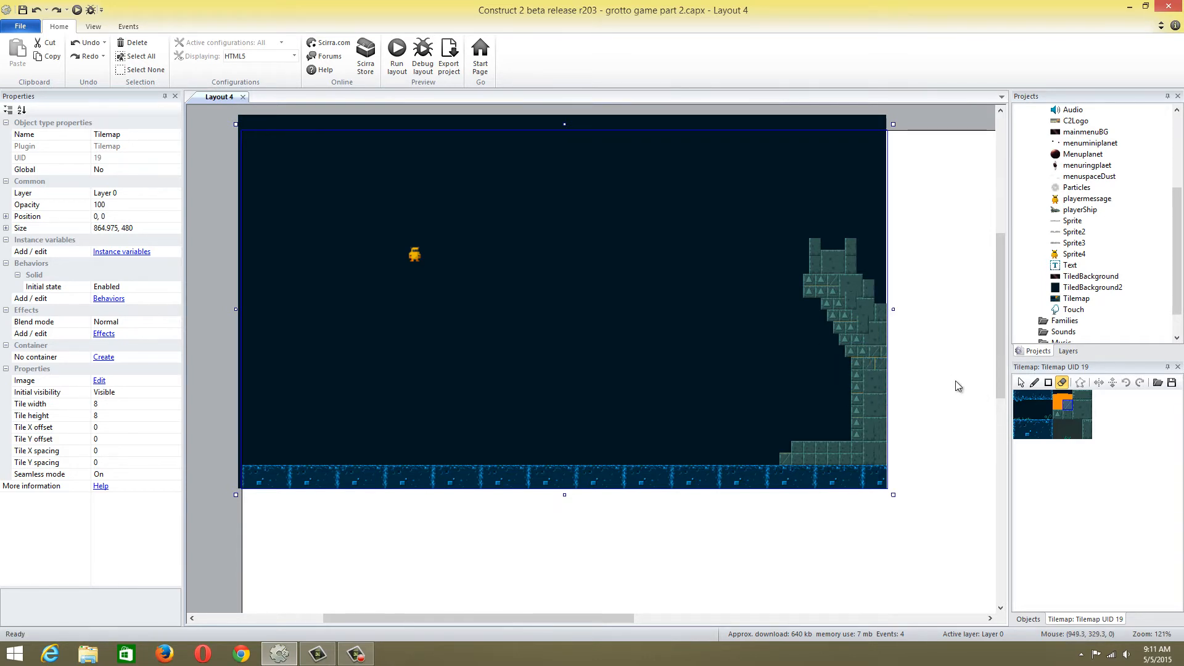
# Pencil triangle-marked stone tiles onto the tops of the tower's two turrets and into the block between them
pyautogui.click(1057, 412)
pyautogui.click(1034, 382)
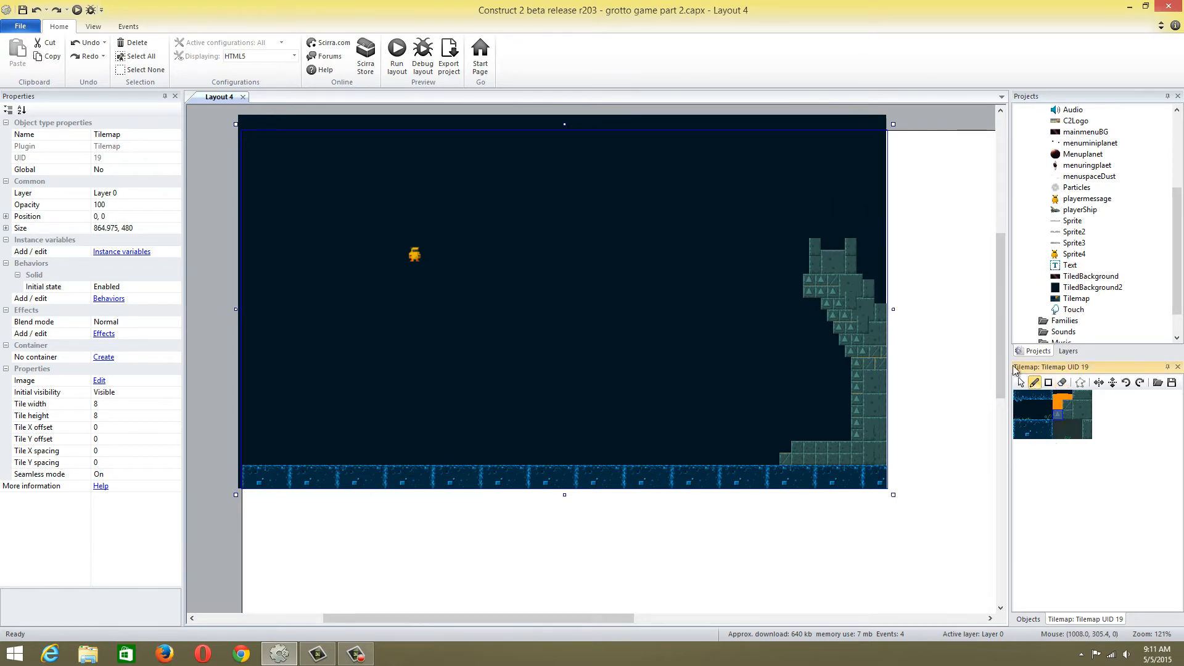
pyautogui.click(812, 226)
pyautogui.click(811, 232)
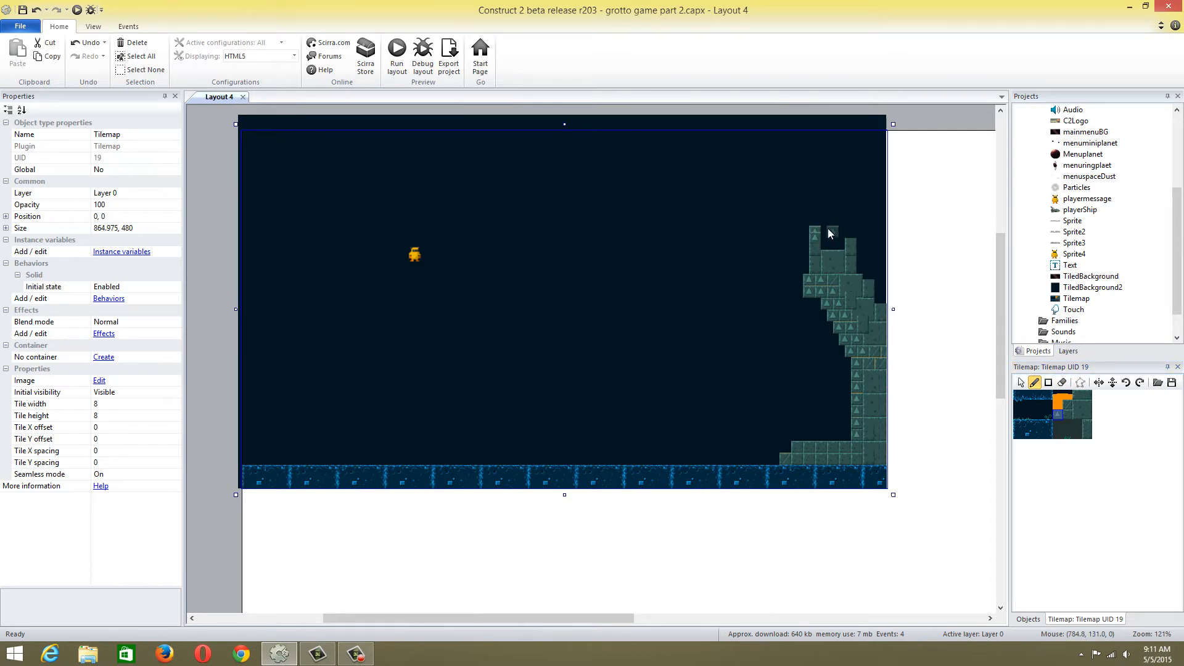
pyautogui.hotkey('ctrl', 'z')
pyautogui.click(812, 231)
pyautogui.click(830, 259)
# Select the character sprite and rename the object type Sprite4 as playerCharacter
pyautogui.click(1020, 382)
pyautogui.click(414, 256)
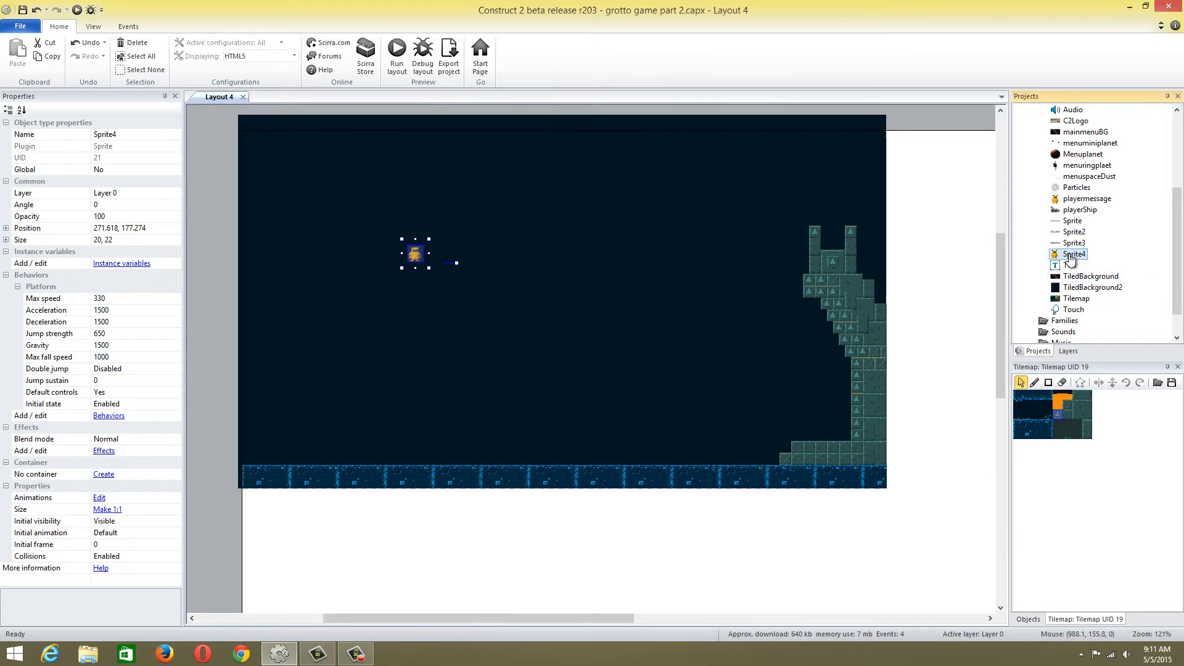
pyautogui.rightClick(1090, 255)
pyautogui.click(1120, 335)
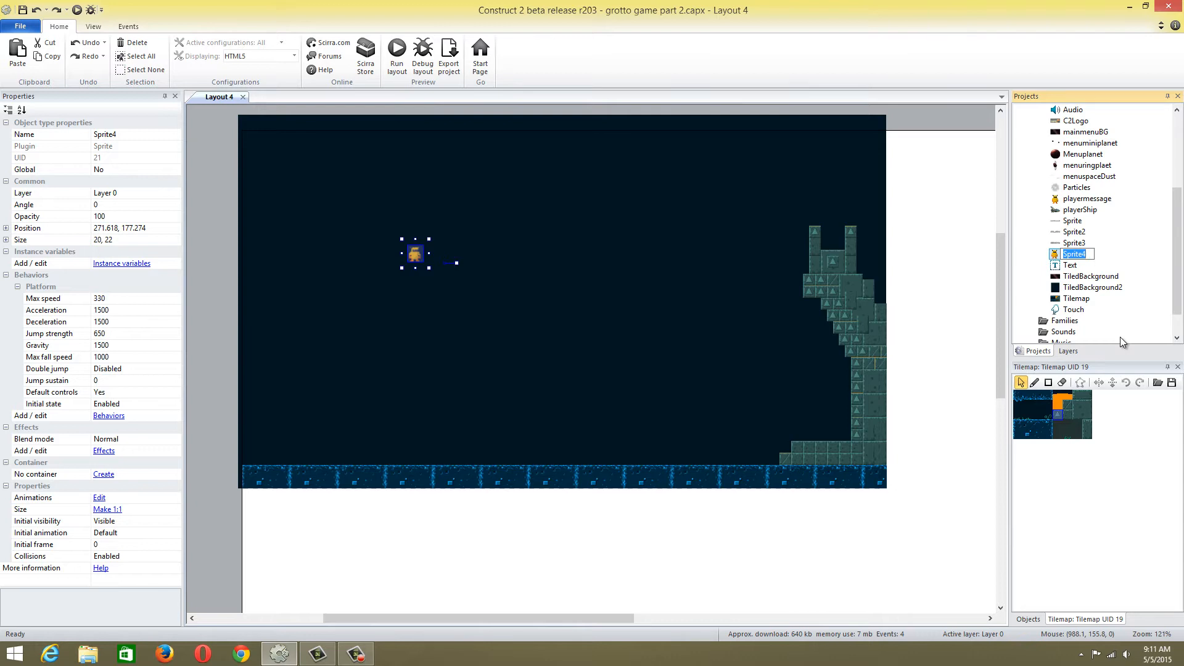
pyautogui.write('player character')
pyautogui.click(1092, 236)
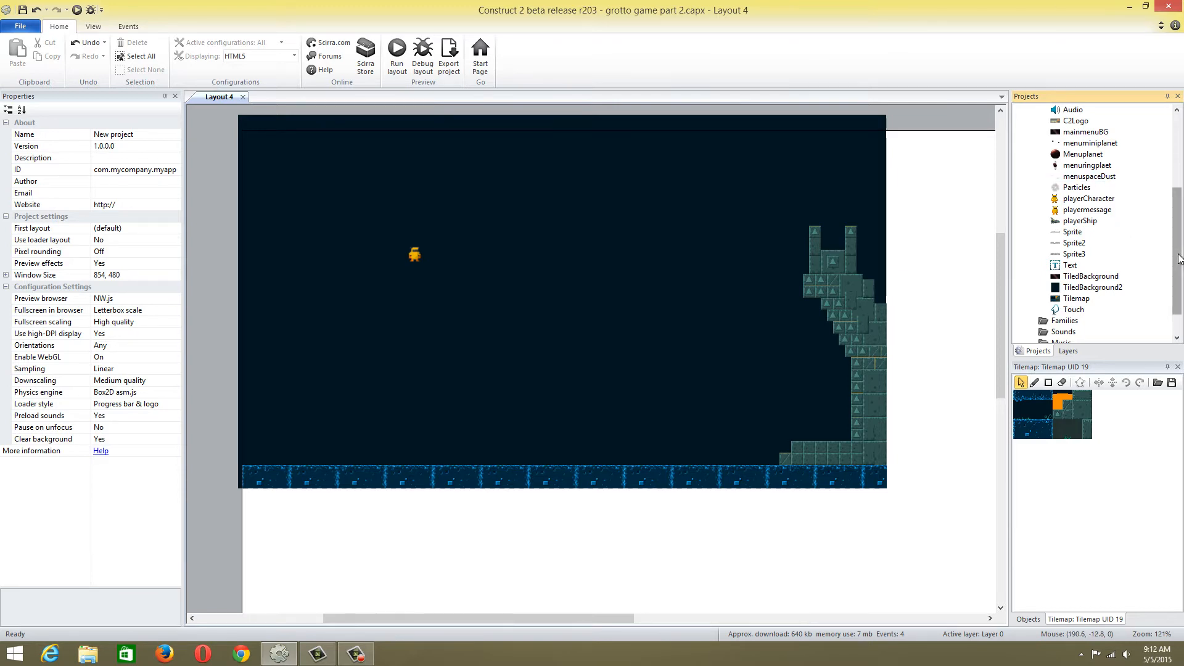
# Open Event sheet 4, and review the behaviors assigned to playerCharacter in Layout 4
pyautogui.moveTo(1175, 243); pyautogui.dragTo(1167, 169)
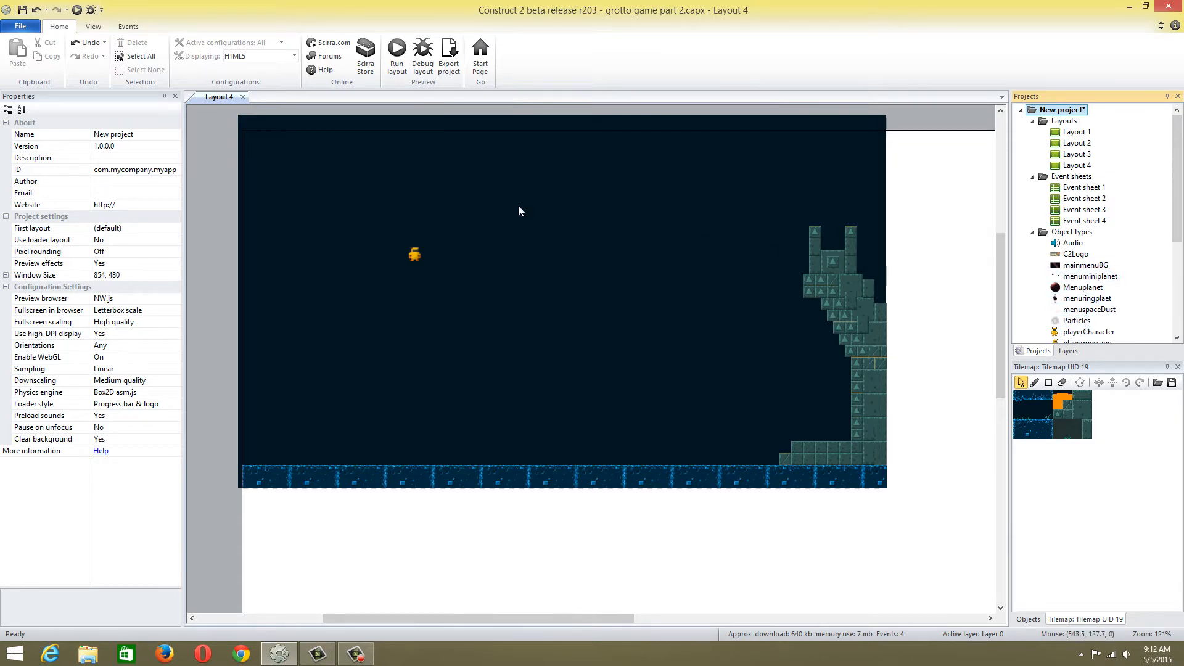
pyautogui.doubleClick(1078, 221)
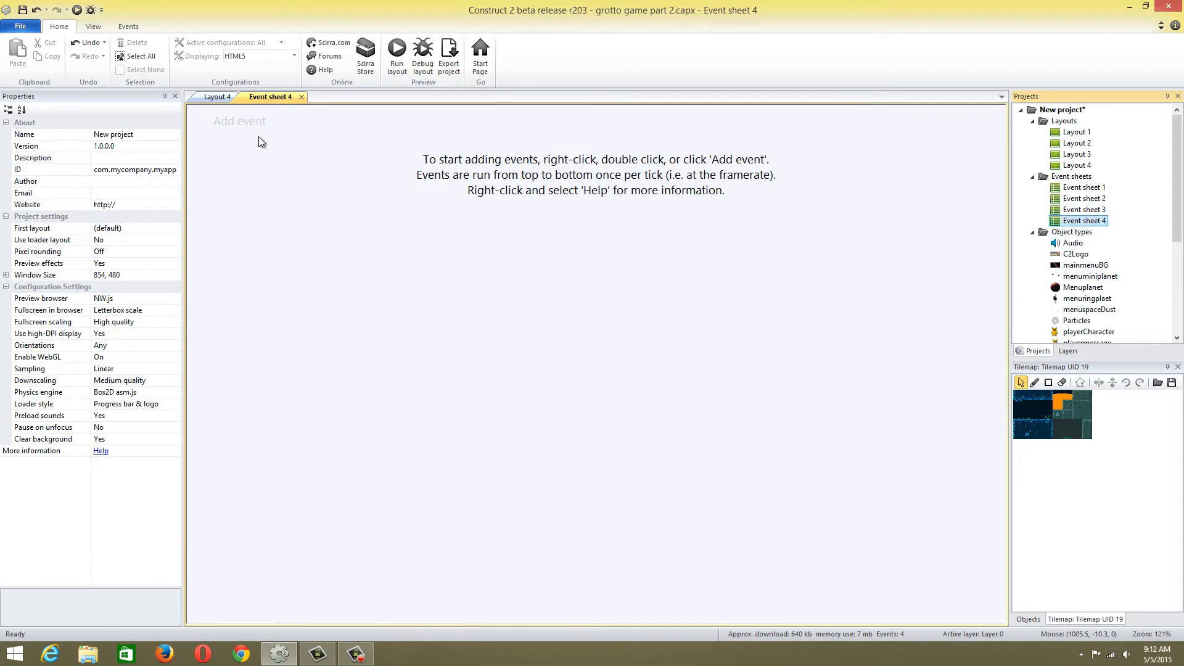
pyautogui.click(213, 98)
pyautogui.click(413, 255)
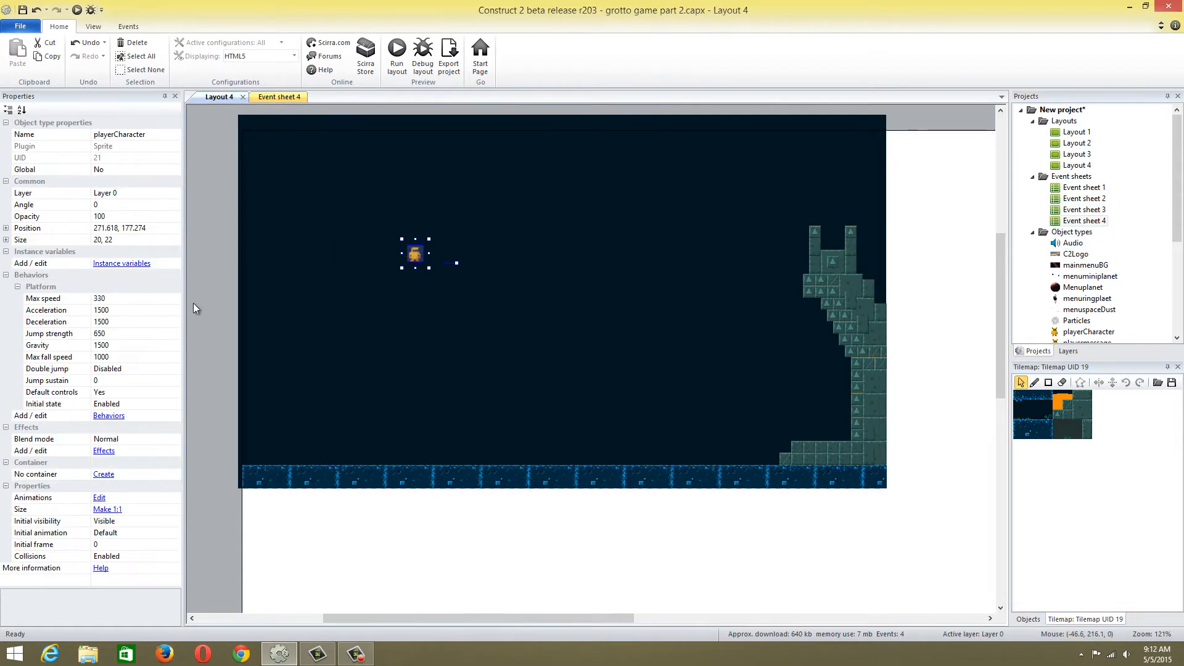
pyautogui.click(108, 416)
pyautogui.click(396, 243)
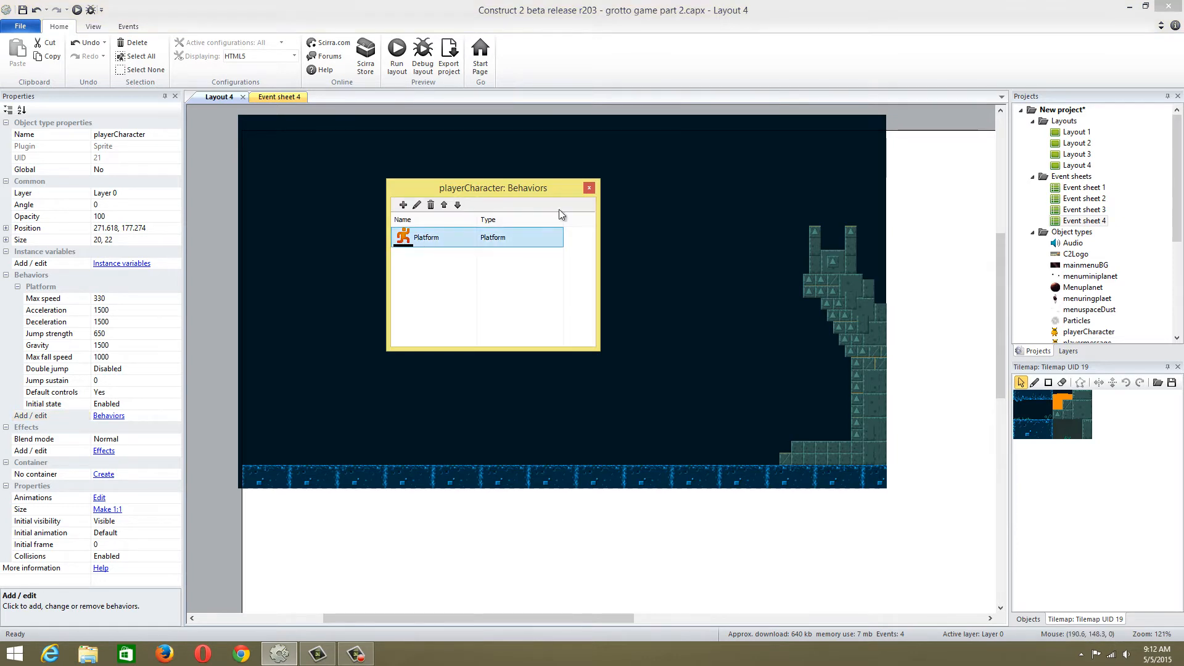
pyautogui.click(589, 188)
pyautogui.click(300, 97)
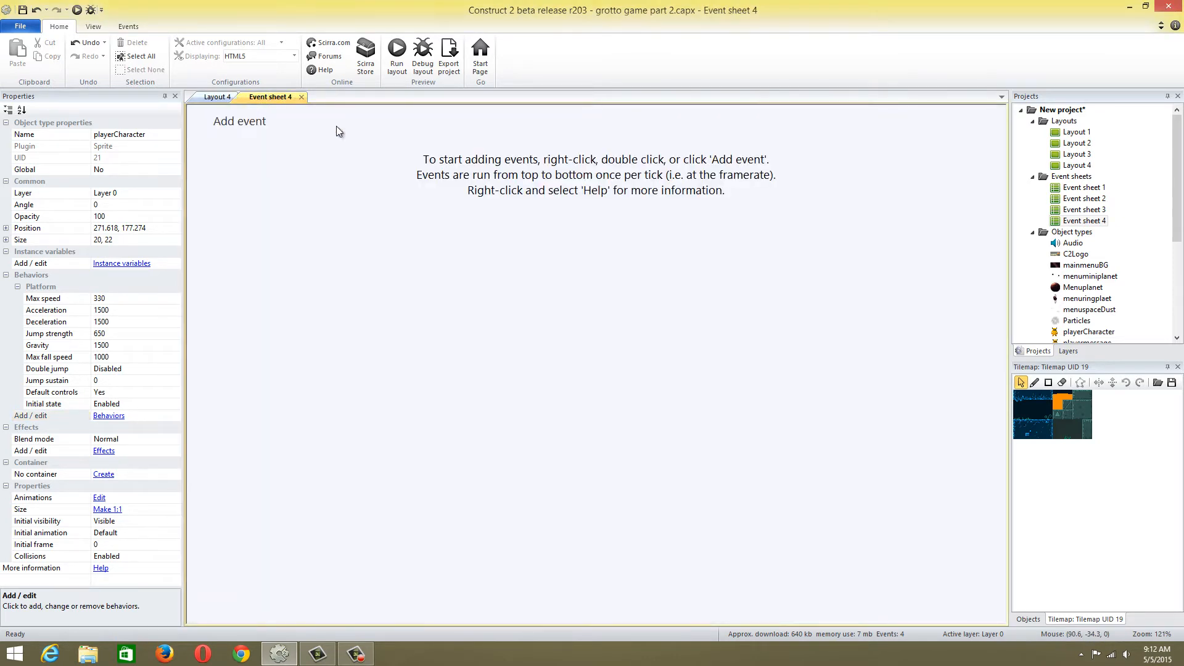
pyautogui.click(251, 124)
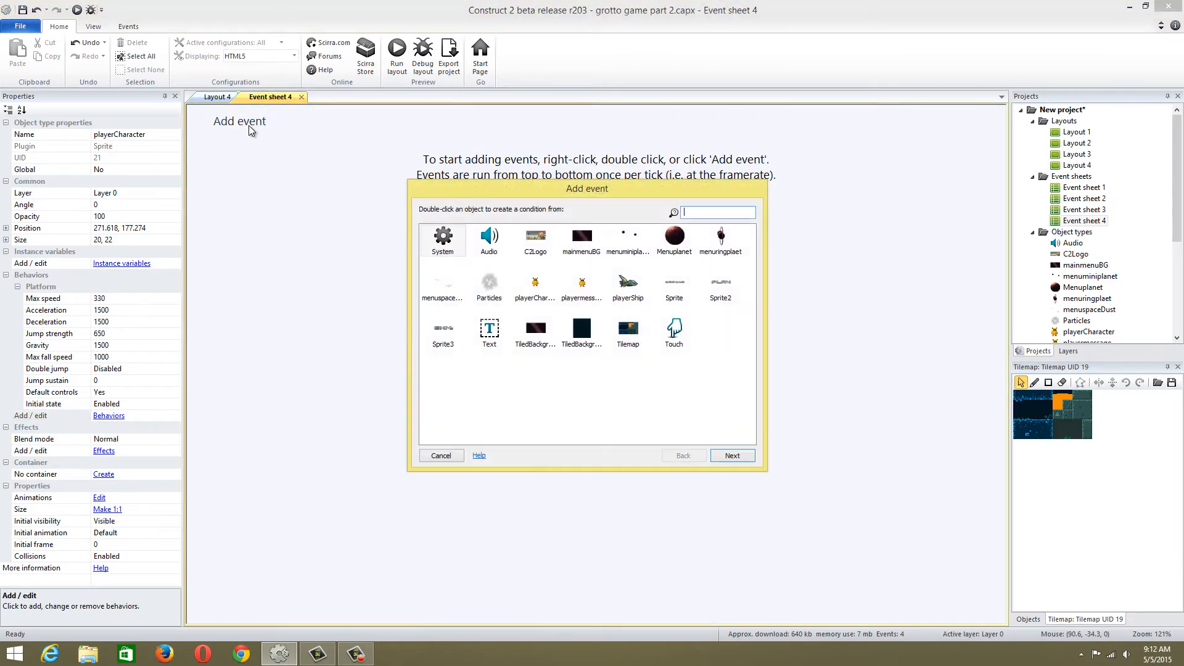
pyautogui.click(441, 455)
# Open the playerCharacter sprite in Layout 4 for image and animation editing and shift the animation frames window slightly
pyautogui.click(219, 96)
pyautogui.doubleClick(415, 253)
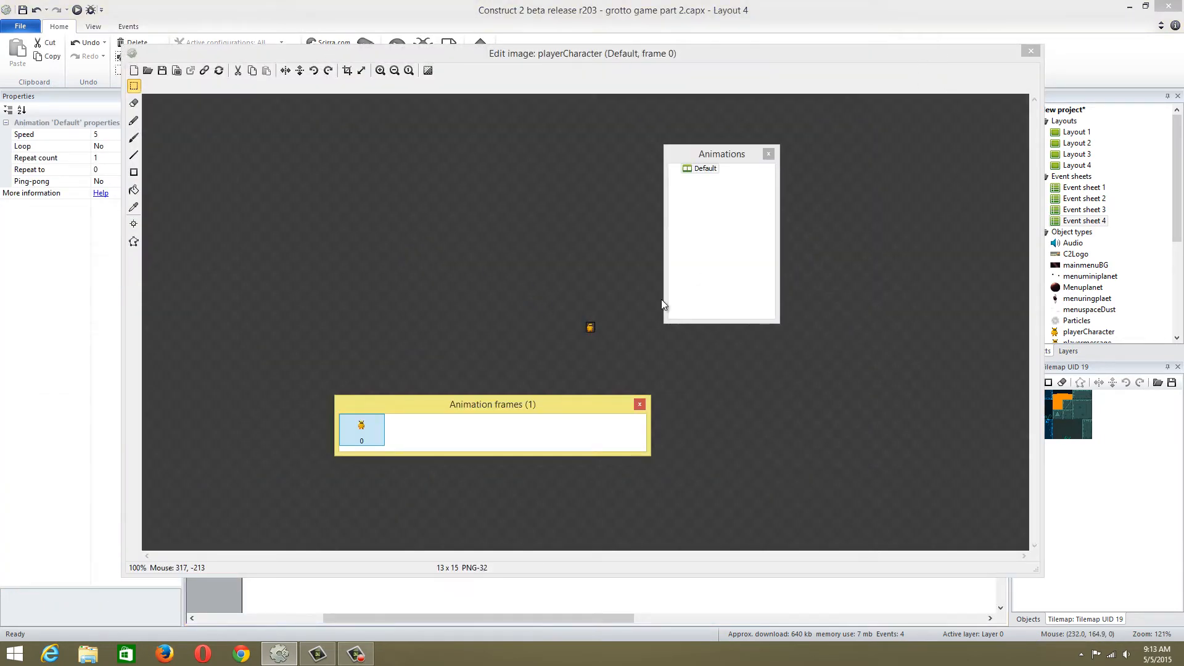
pyautogui.moveTo(535, 402); pyautogui.dragTo(561, 410)
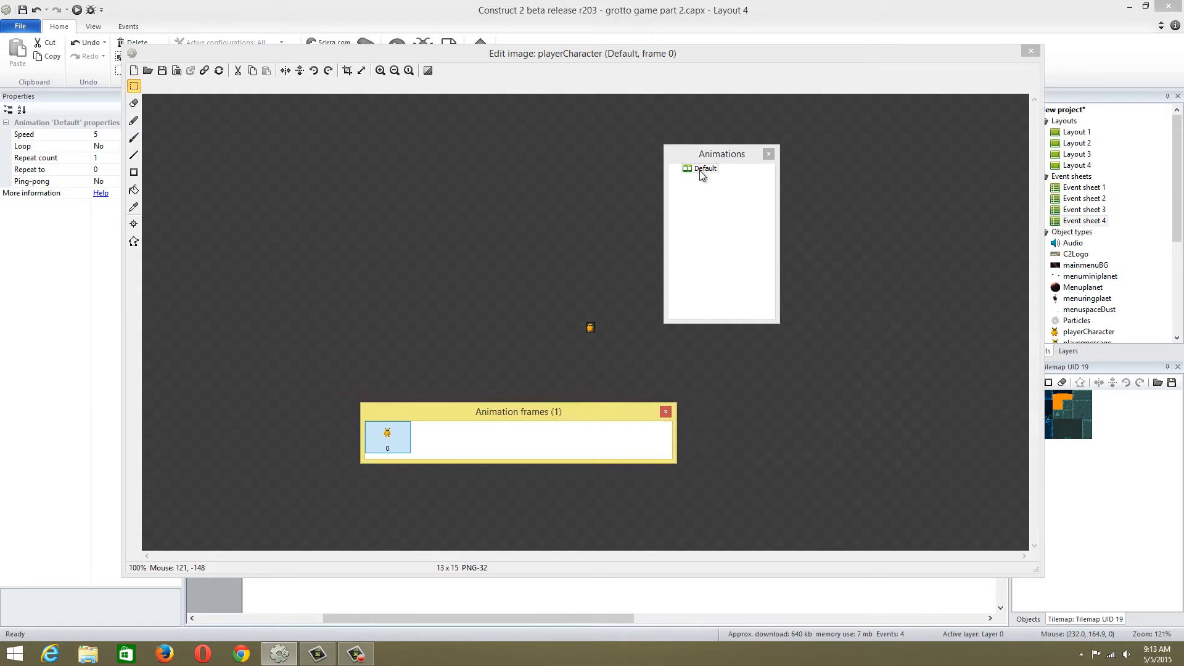
pyautogui.rightClick(699, 170)
pyautogui.press('Escape')
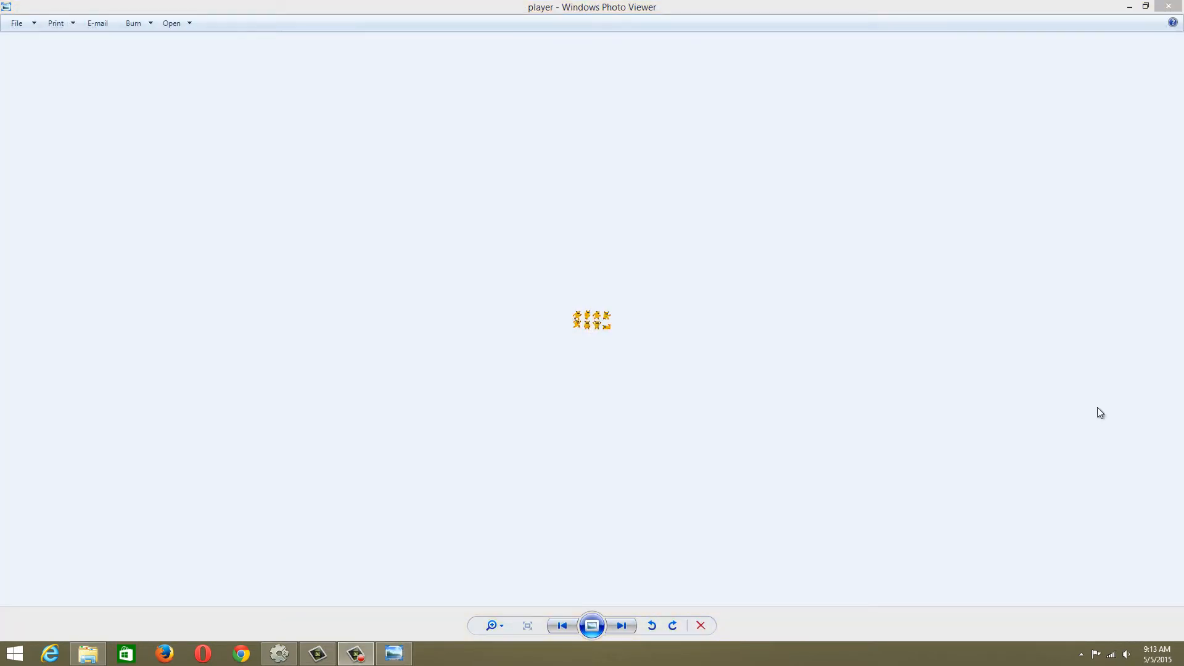
# Examine the character poses in the player sprite sheet up close in Windows Photo Viewer, and minimize it
pyautogui.click(649, 323)
pyautogui.scroll(3, 653, 323)
pyautogui.scroll(3, 651, 323)
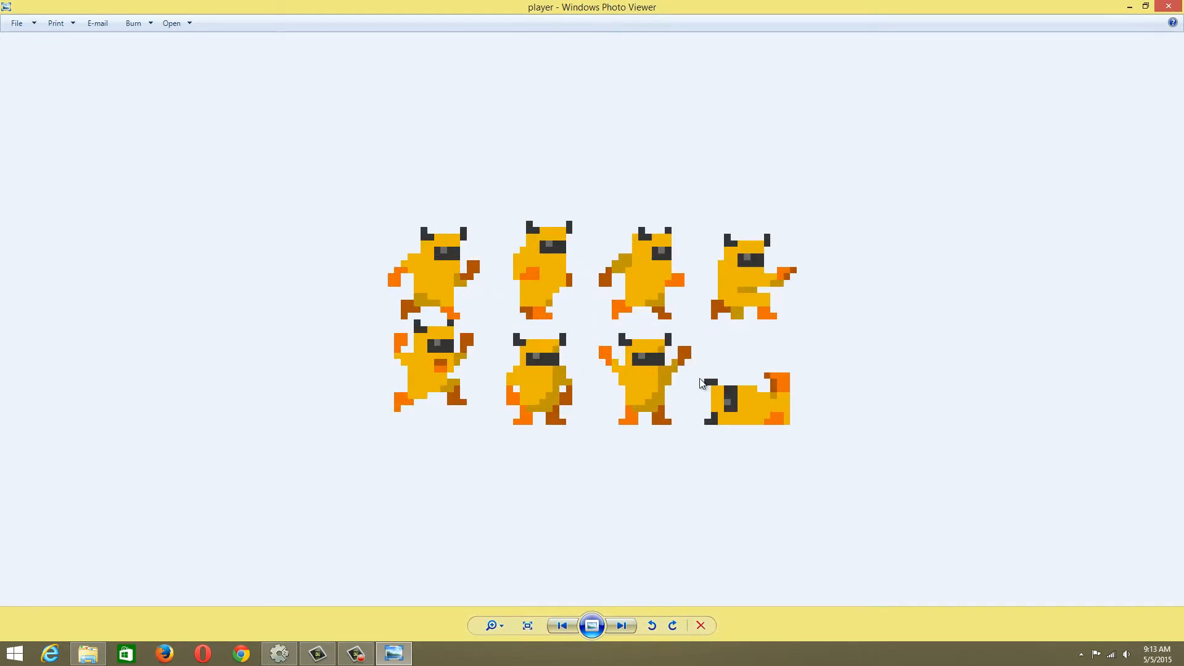
pyautogui.click(1129, 7)
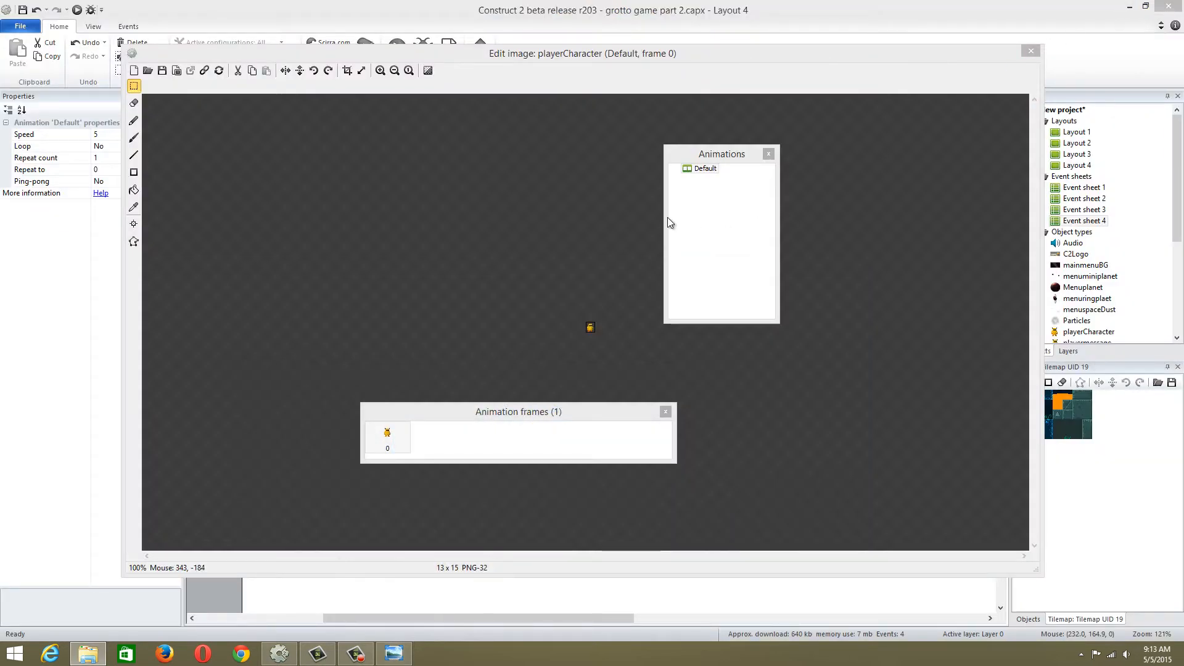
pyautogui.click(703, 171)
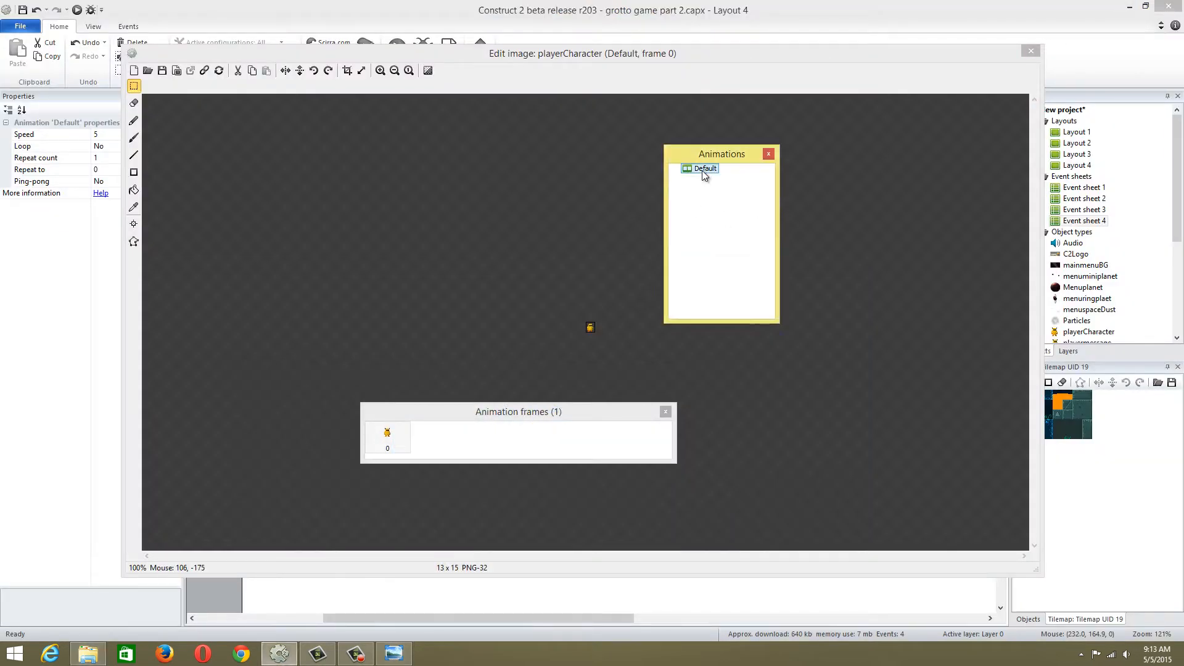
pyautogui.rightClick(701, 171)
pyautogui.click(692, 220)
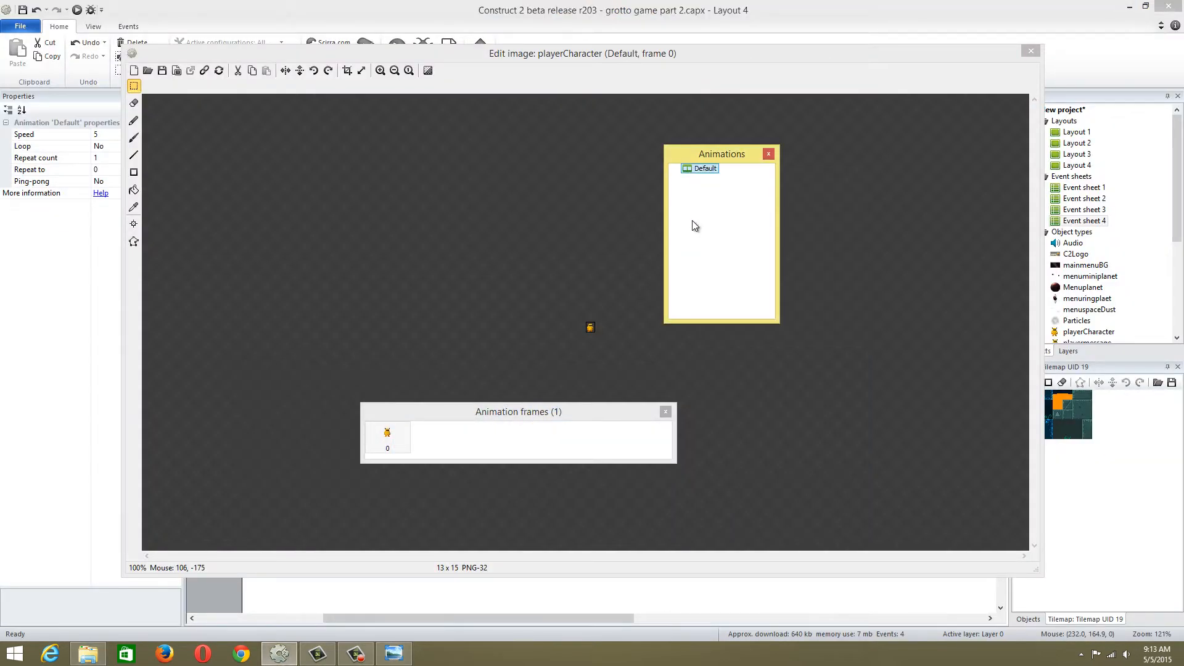
pyautogui.rightClick(701, 171)
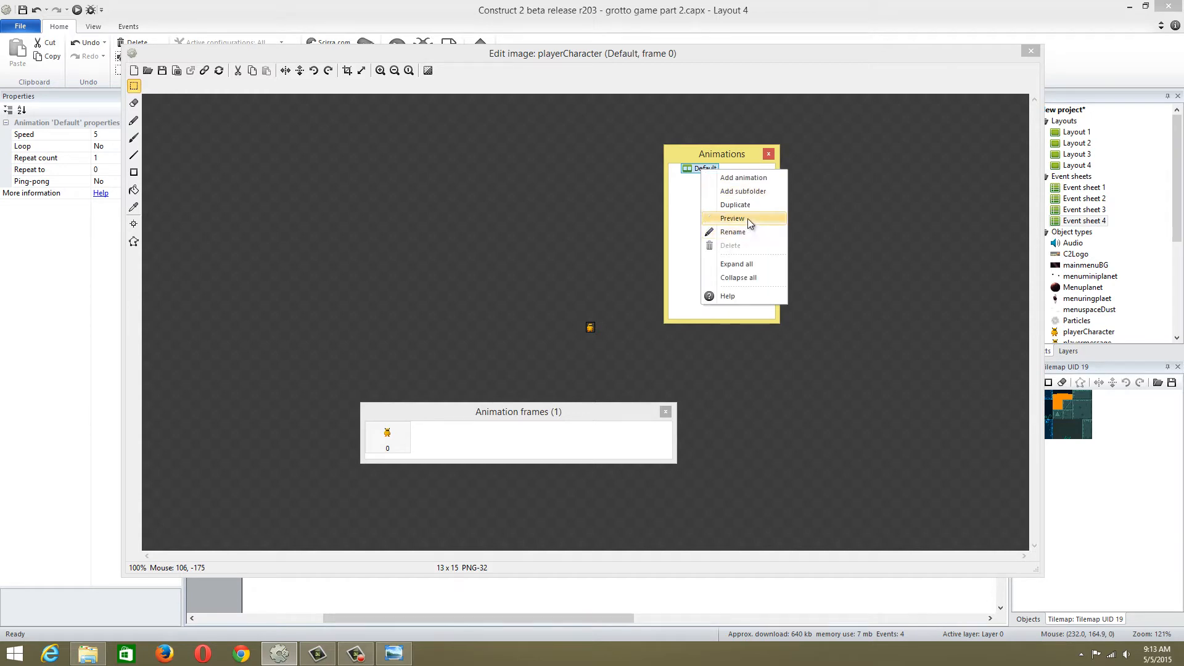
pyautogui.click(749, 231)
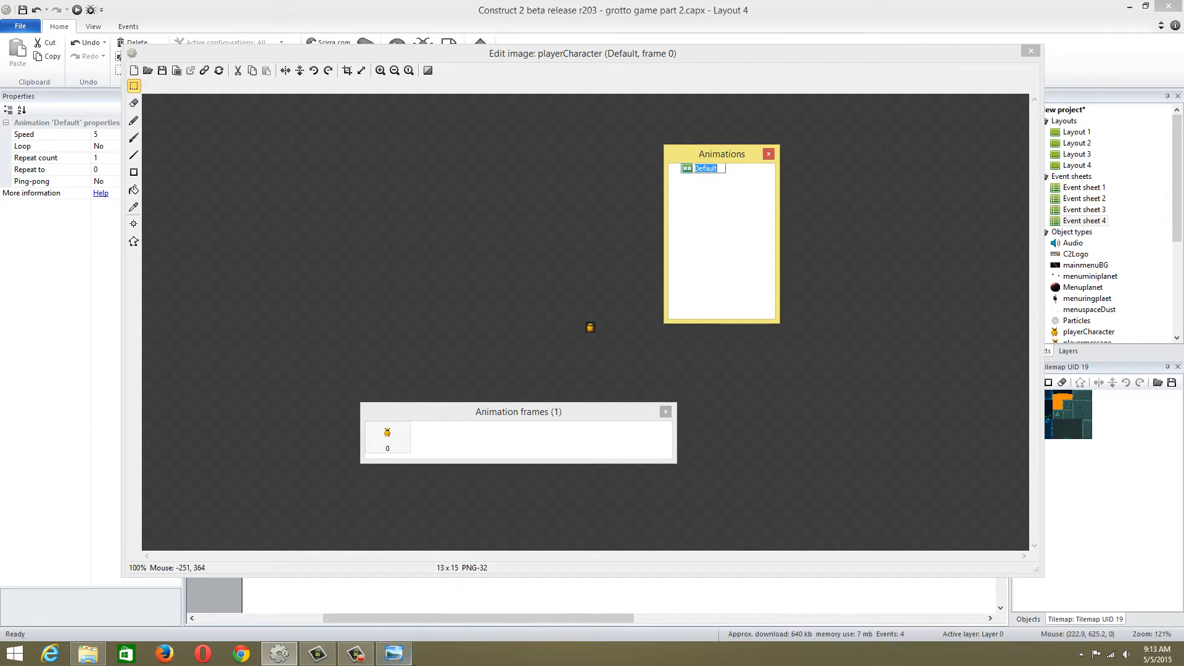
# Switch to Windows Photo Viewer and move the player sprite sheet window away from the image editor
pyautogui.click(400, 653)
pyautogui.moveTo(589, 4); pyautogui.dragTo(1183, 228)
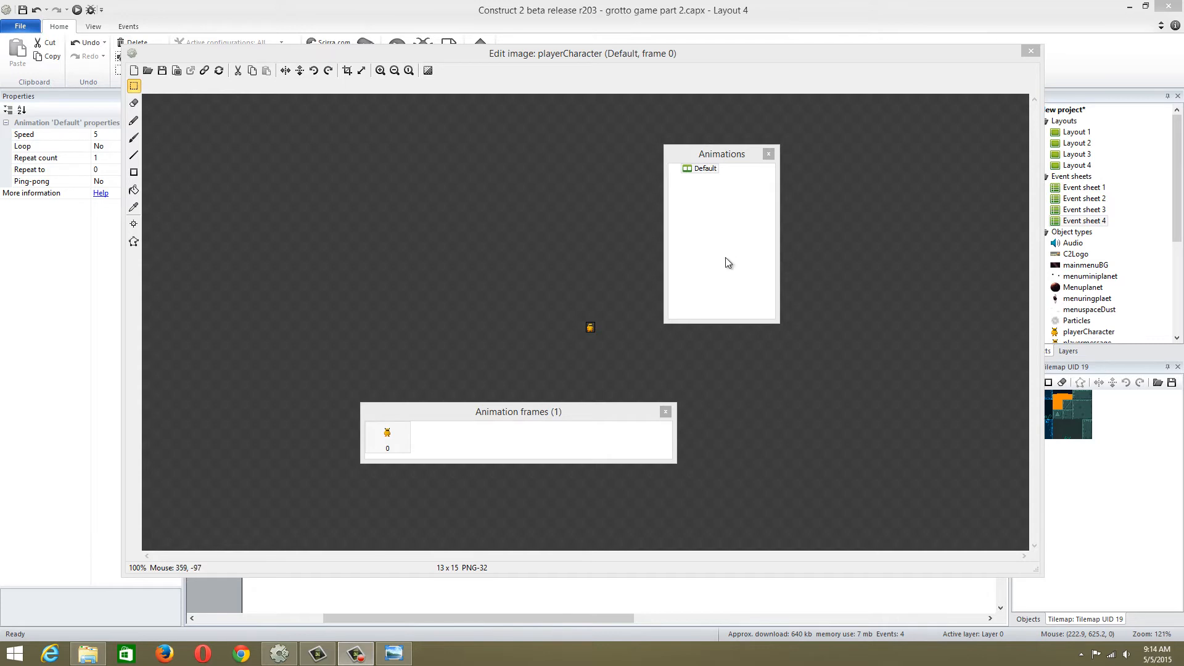
# Preview playerCharacter's Default animation and close the preview
pyautogui.rightClick(713, 171)
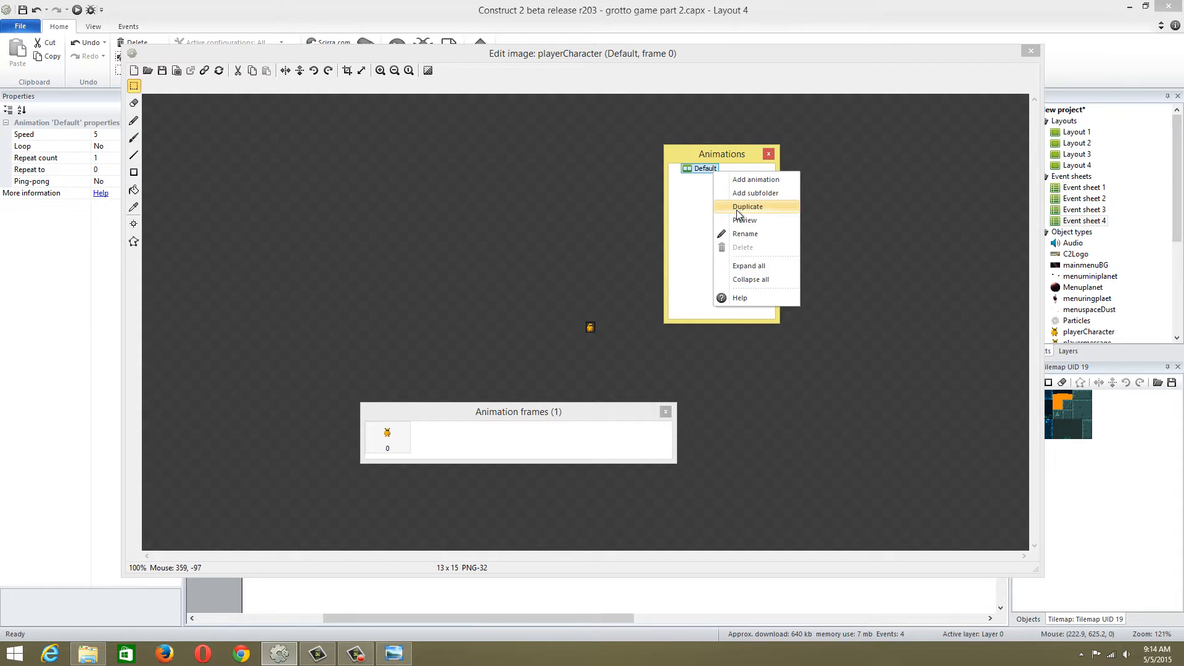
pyautogui.click(750, 220)
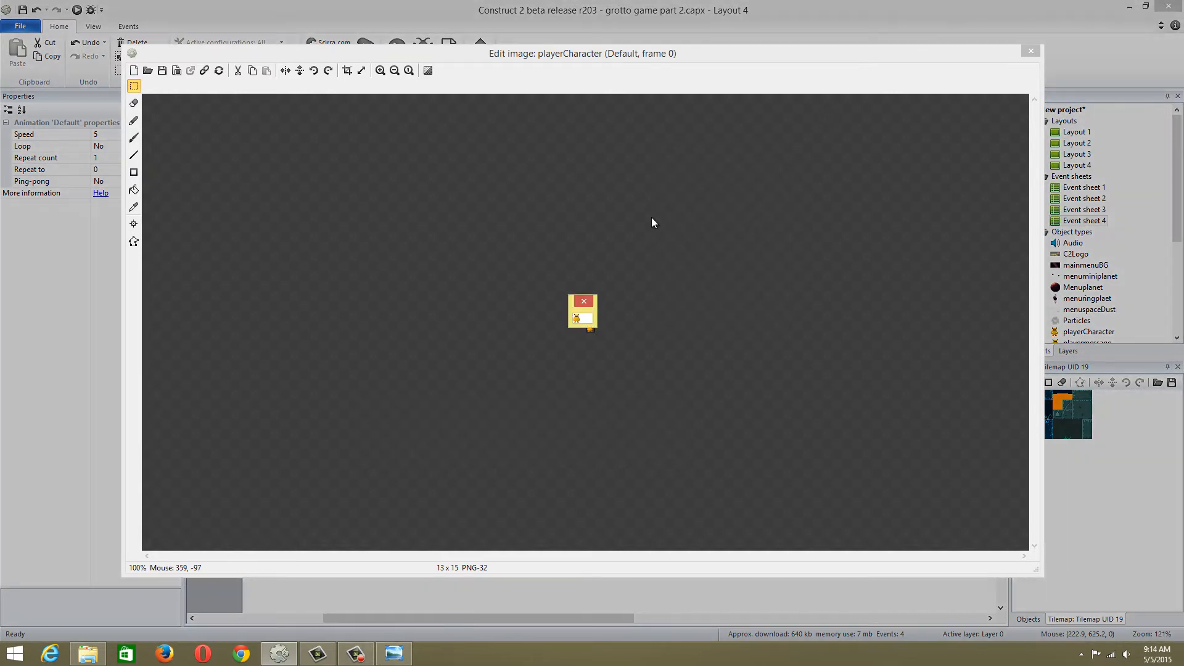
pyautogui.click(589, 301)
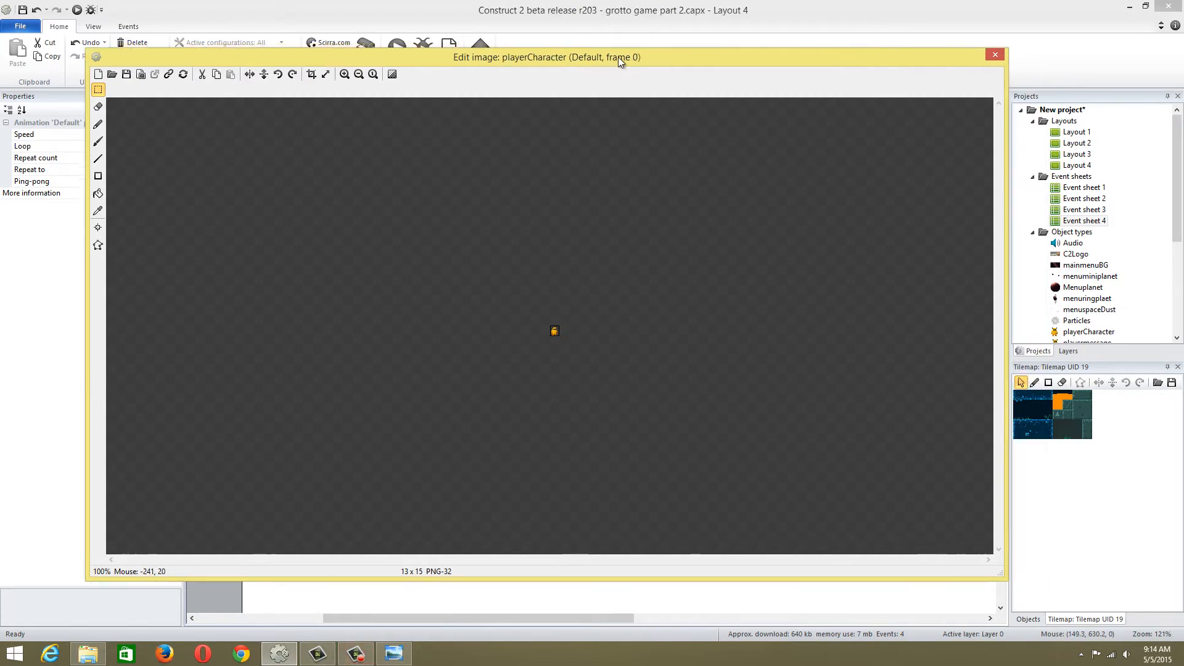
# Move the image editor and place the Animations window beside it, clear of the canvas
pyautogui.moveTo(617, 57); pyautogui.dragTo(566, 183)
pyautogui.moveTo(709, 155); pyautogui.dragTo(1019, 143)
pyautogui.moveTo(629, 210); pyautogui.dragTo(826, 103)
pyautogui.click(1010, 156)
pyautogui.rightClick(1011, 158)
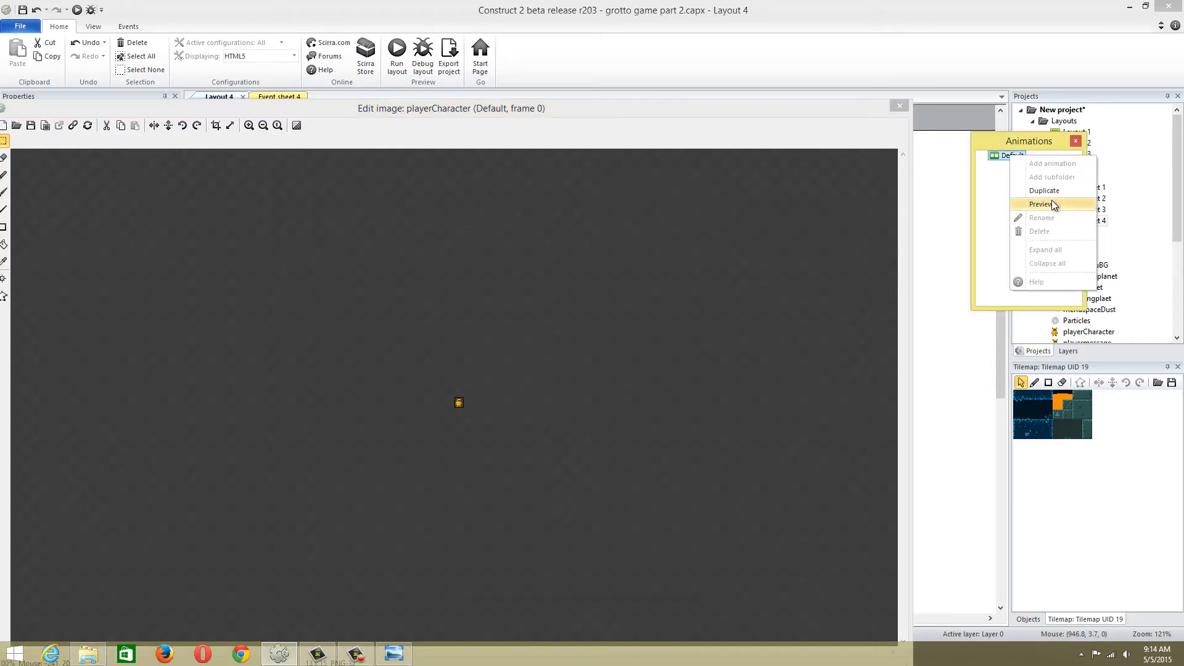
pyautogui.rightClick(1000, 157)
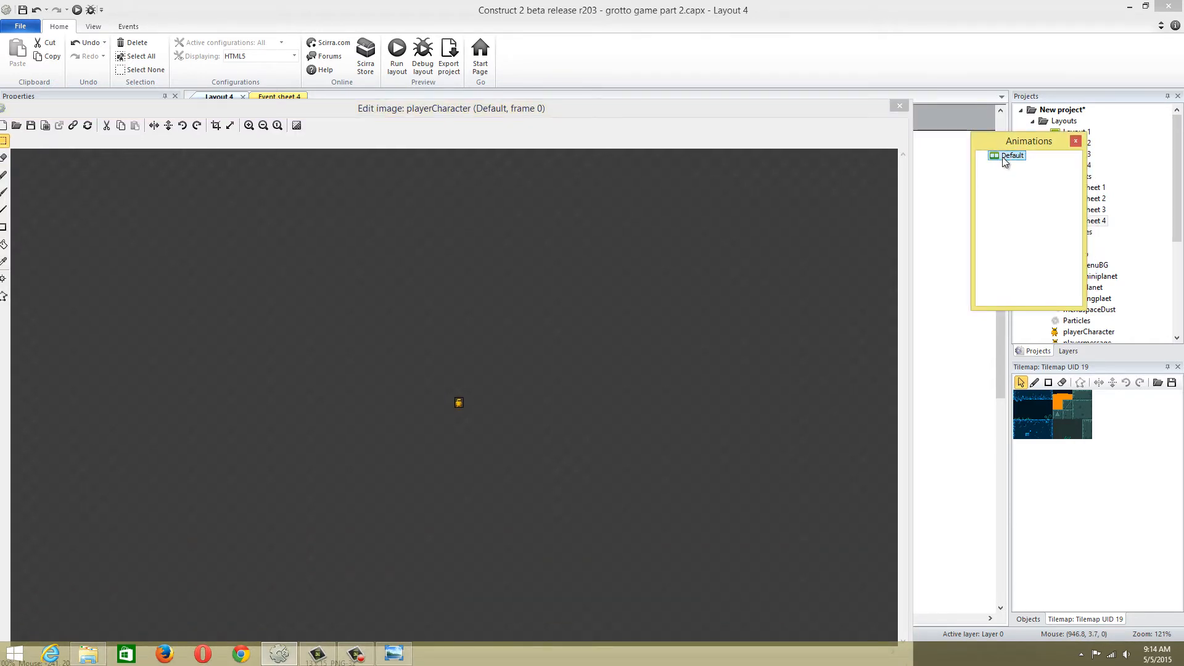
pyautogui.rightClick(1002, 156)
pyautogui.click(990, 206)
# Reposition the image editor away from the Animations window and reopen it for the playerCharacter sprite
pyautogui.moveTo(590, 108); pyautogui.dragTo(641, 61)
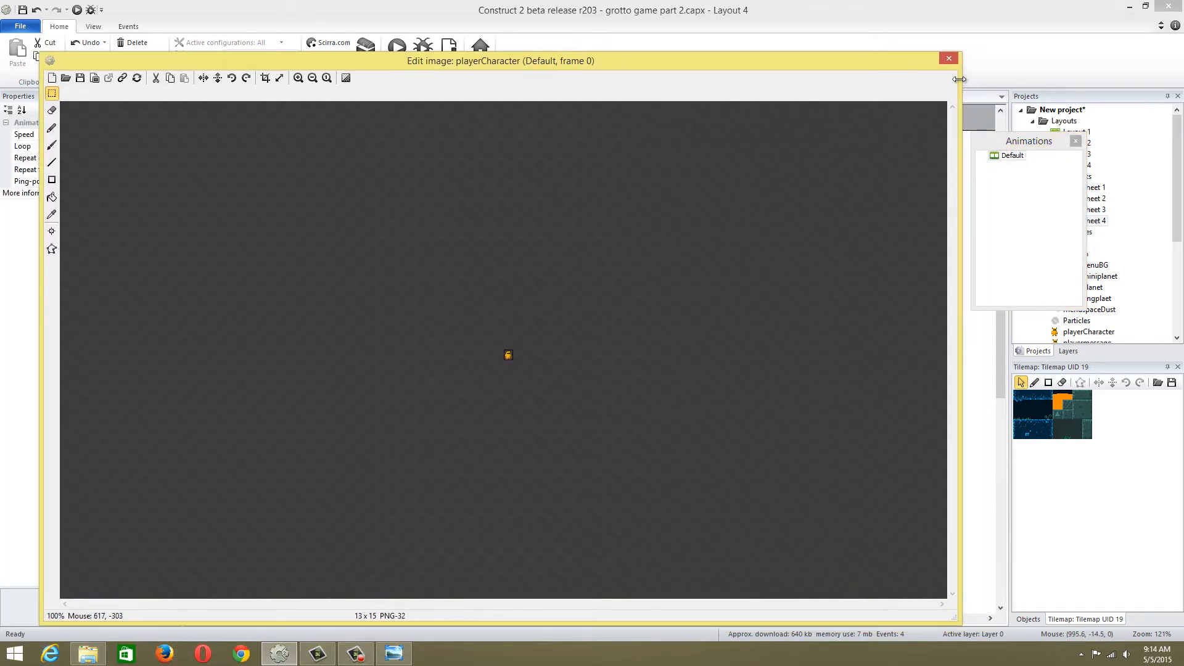
pyautogui.click(950, 58)
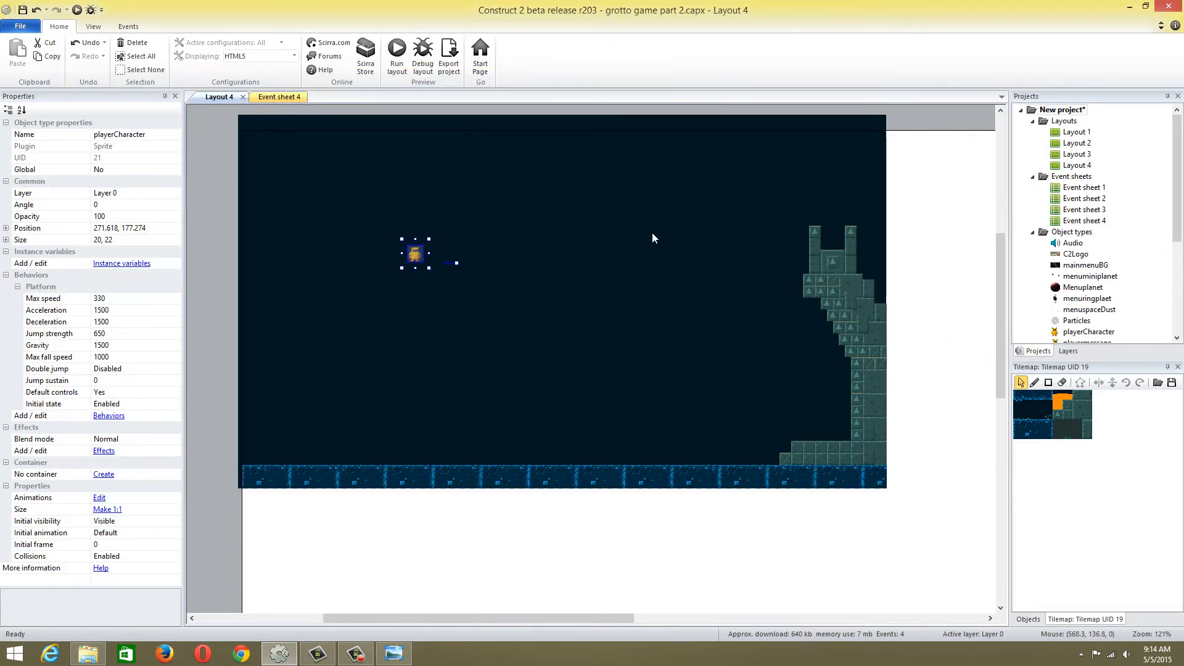
pyautogui.doubleClick(415, 253)
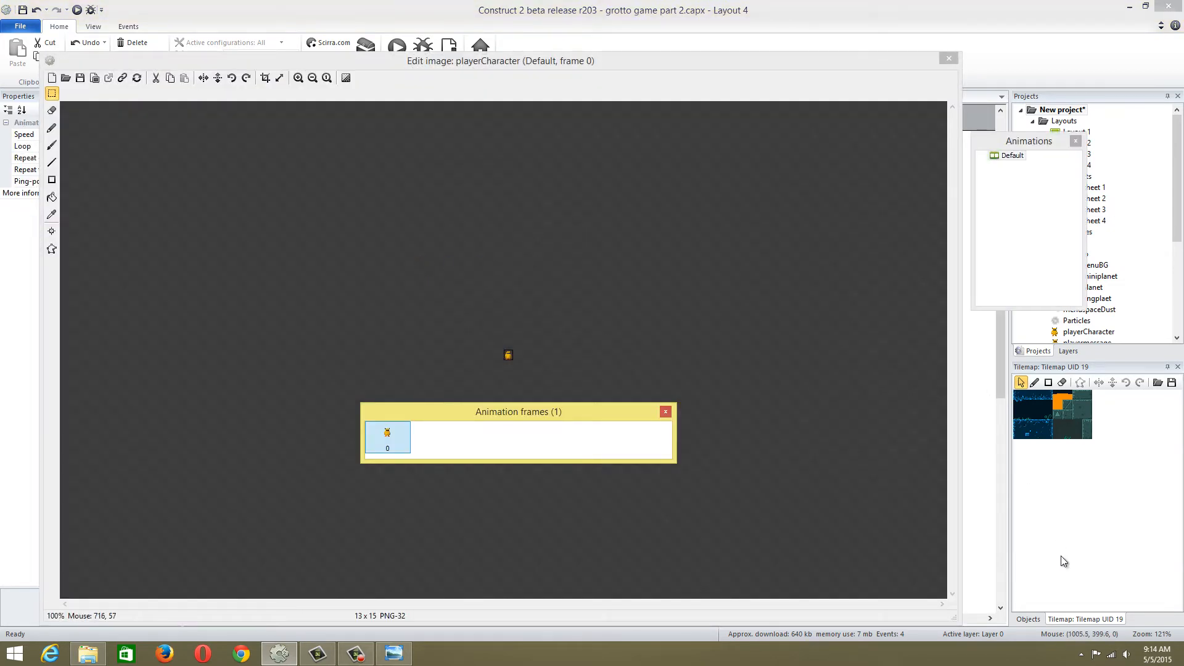
# Rename playerCharacter's Default animation to idle
pyautogui.rightClick(1004, 156)
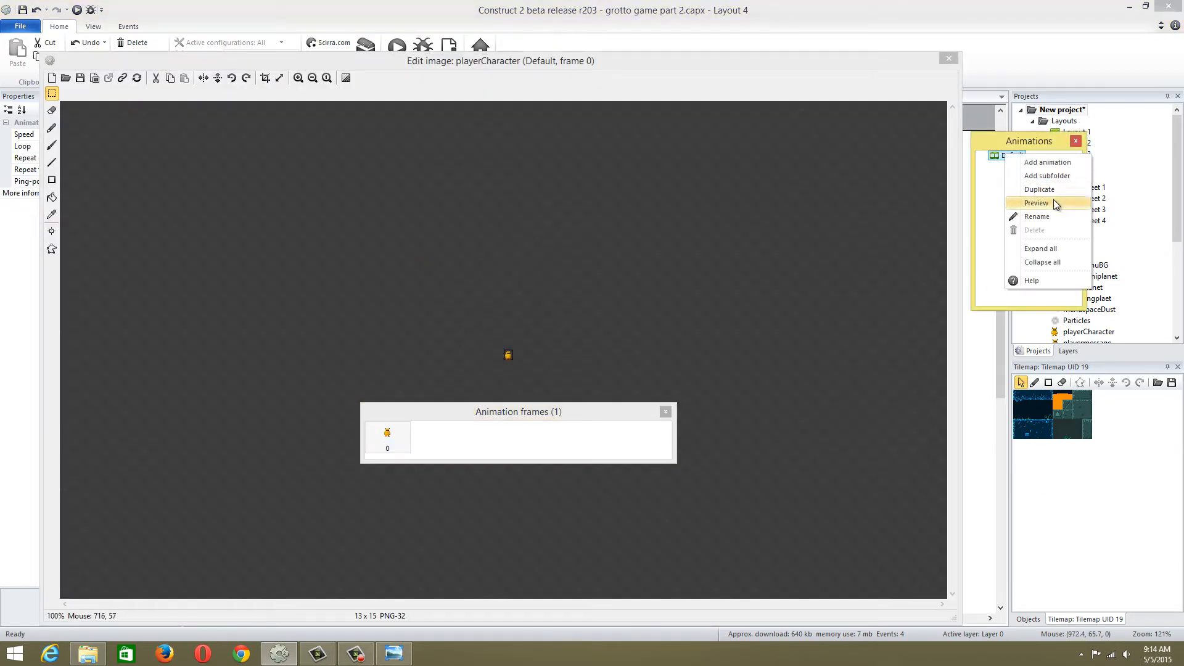
pyautogui.click(1051, 202)
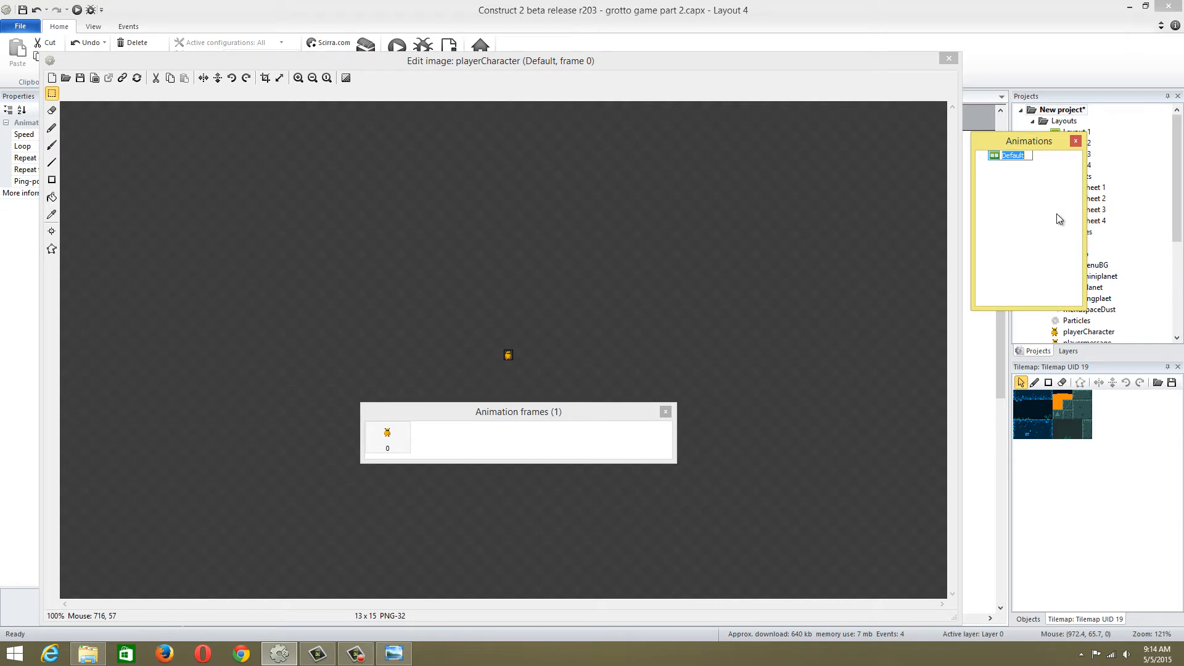
pyautogui.write('idle')
pyautogui.press('Return')
# Add a second animation to playerCharacter and name it walk
pyautogui.rightClick(1018, 202)
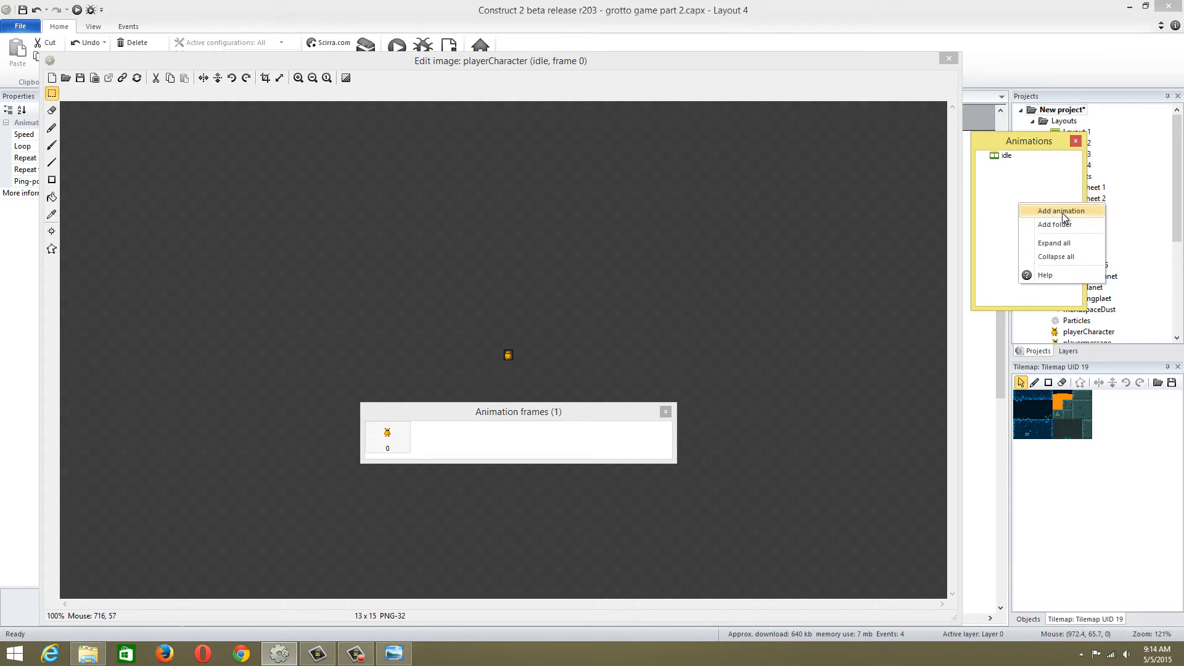
pyautogui.click(1061, 211)
pyautogui.rightClick(996, 166)
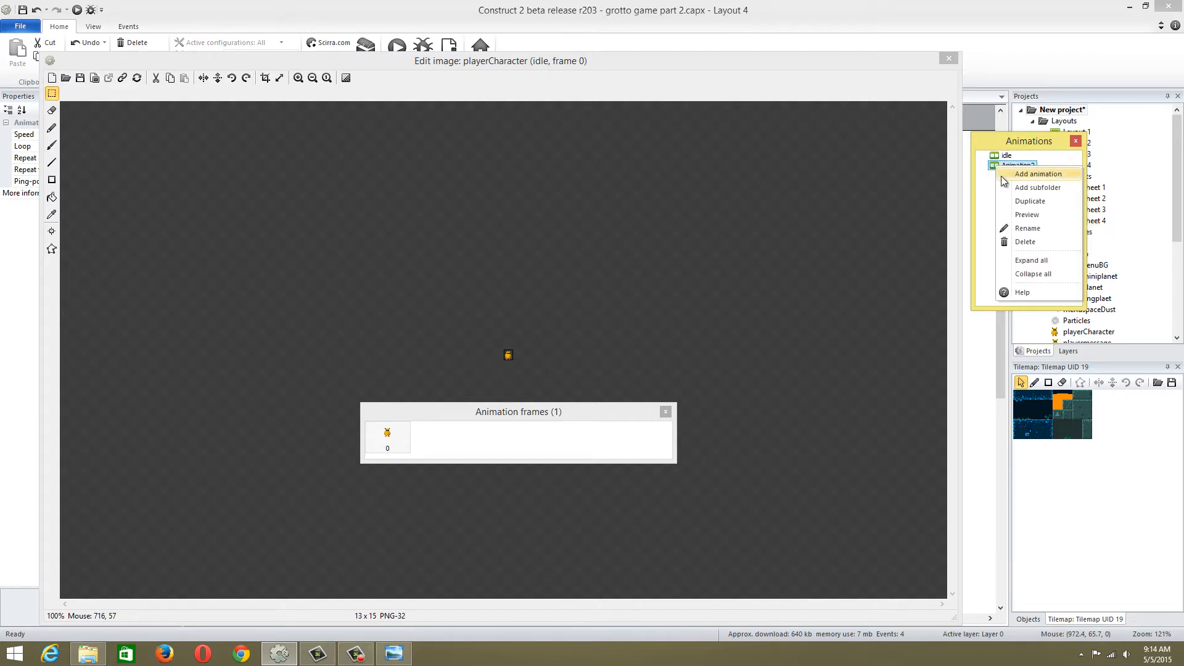
pyautogui.click(1040, 229)
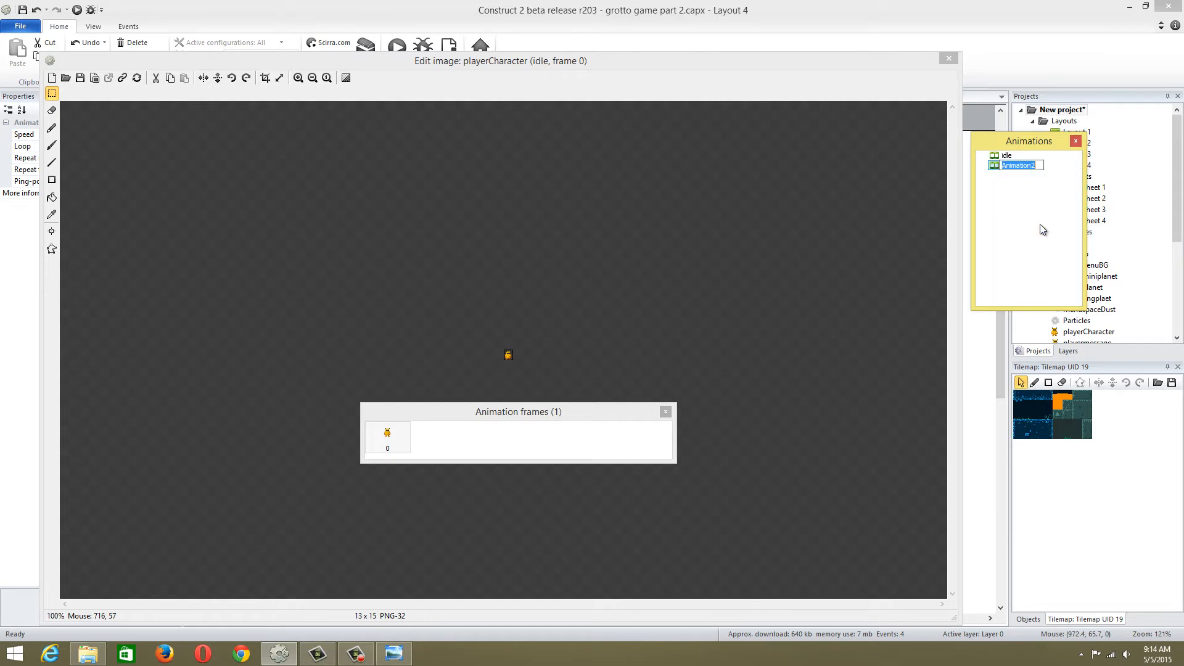
pyautogui.write('walk')
pyautogui.press('Return')
# Import the player image into the walk animation as a sprite strip with 3 horizontal cells and 1 vertical cell
pyautogui.click(1004, 164)
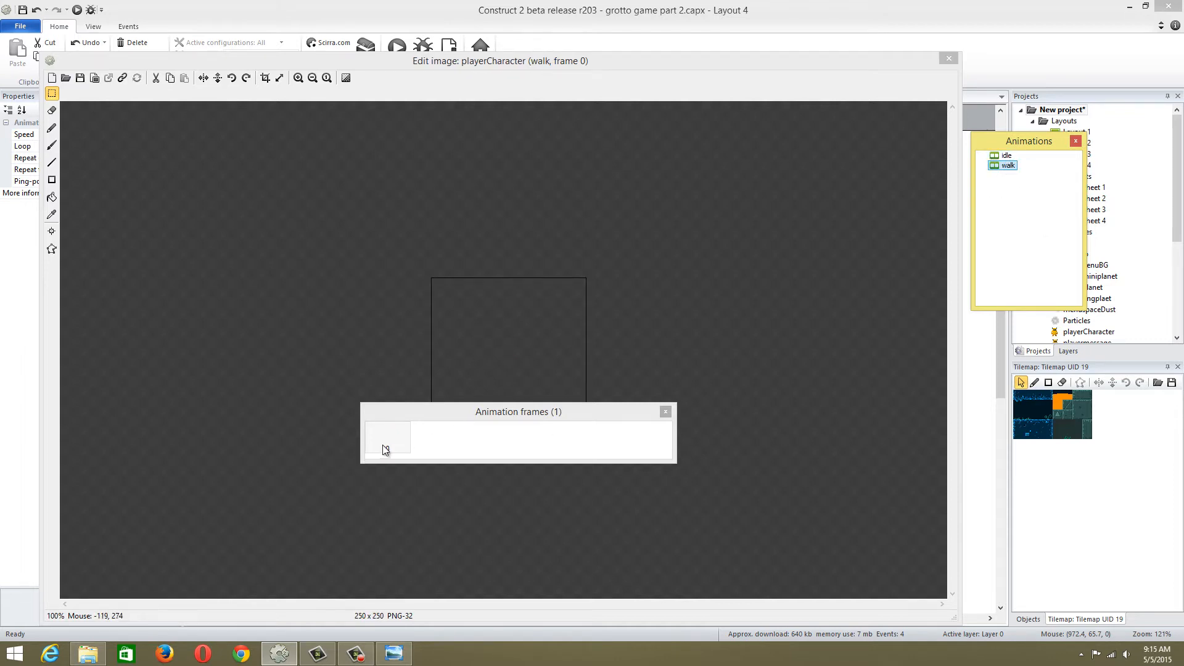
pyautogui.rightClick(383, 448)
pyautogui.moveTo(452, 497)
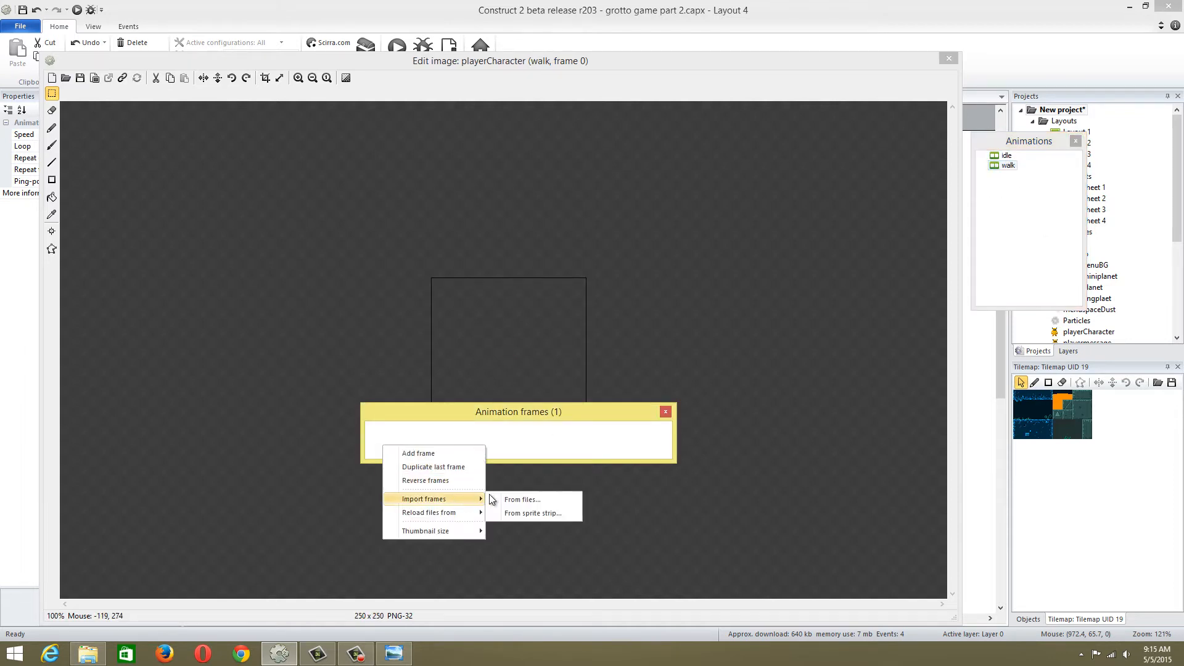
pyautogui.click(542, 512)
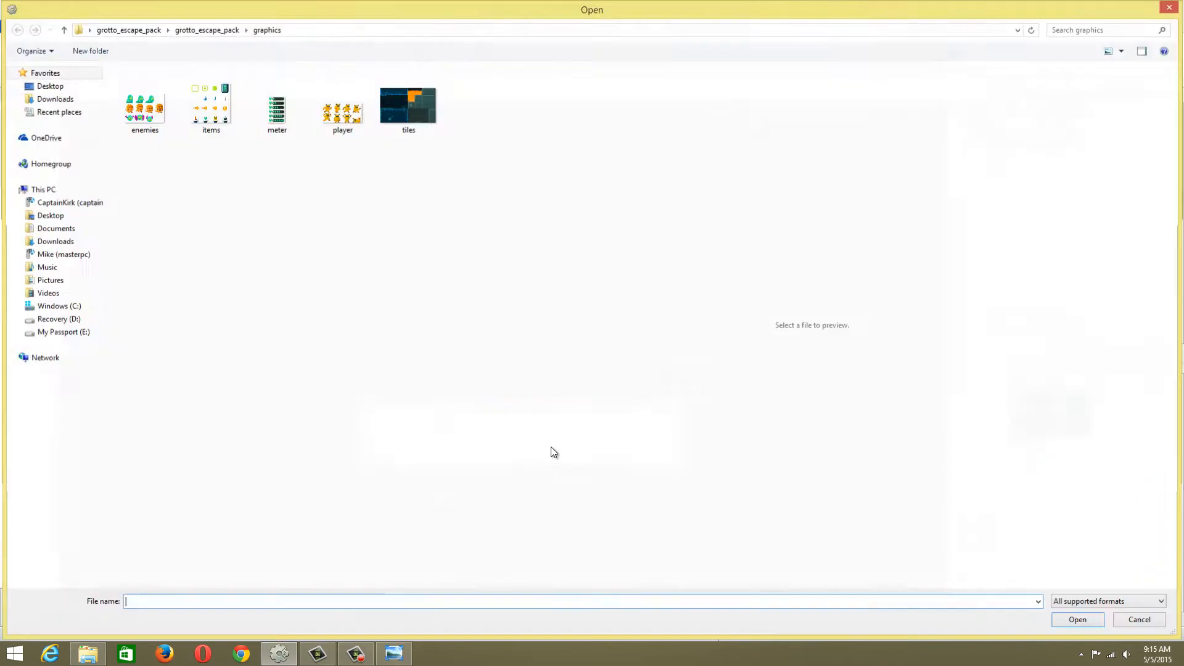
pyautogui.doubleClick(344, 105)
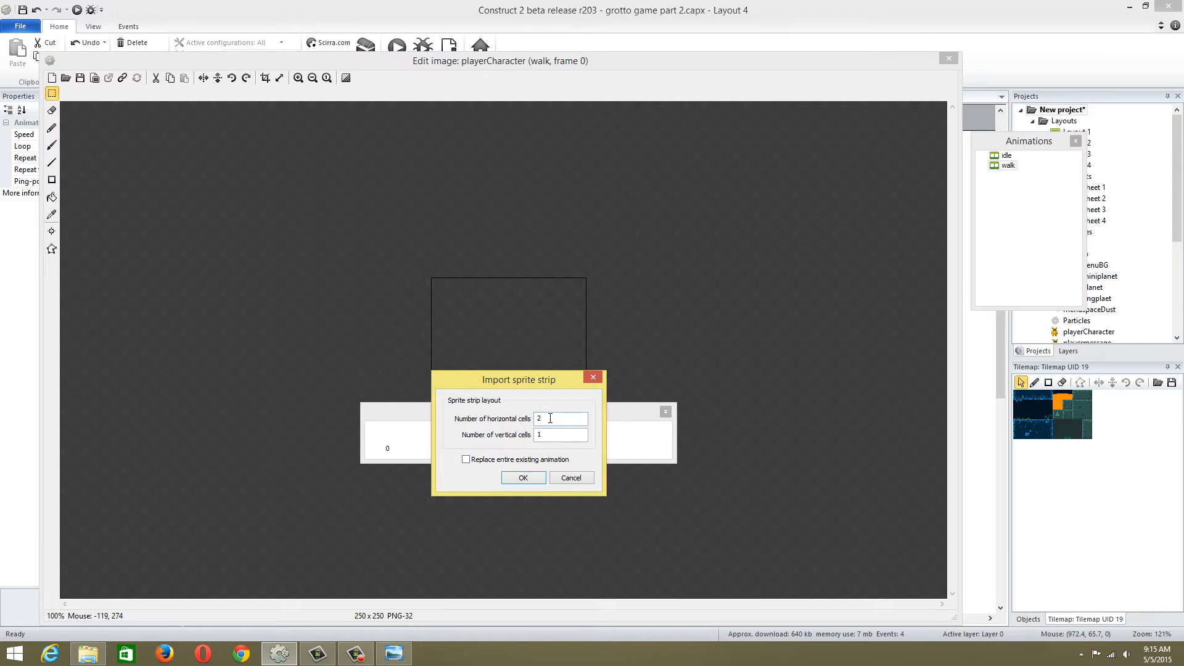
pyautogui.doubleClick(550, 418)
pyautogui.write('3')
pyautogui.moveTo(550, 379); pyautogui.dragTo(692, 231)
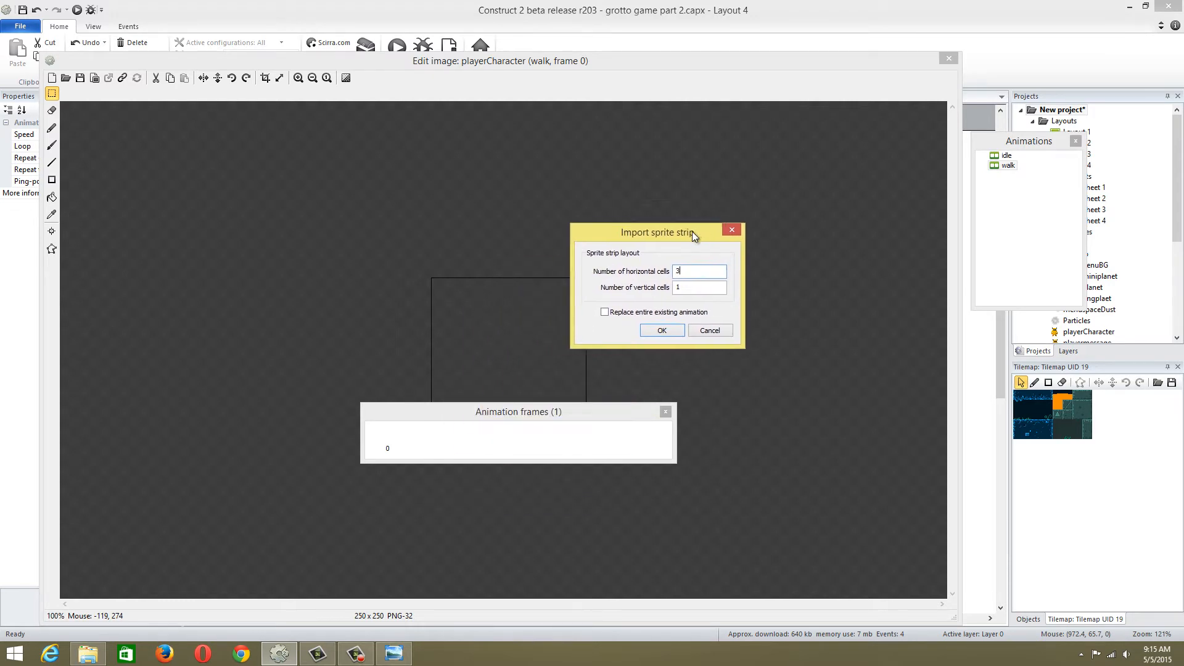
pyautogui.click(671, 329)
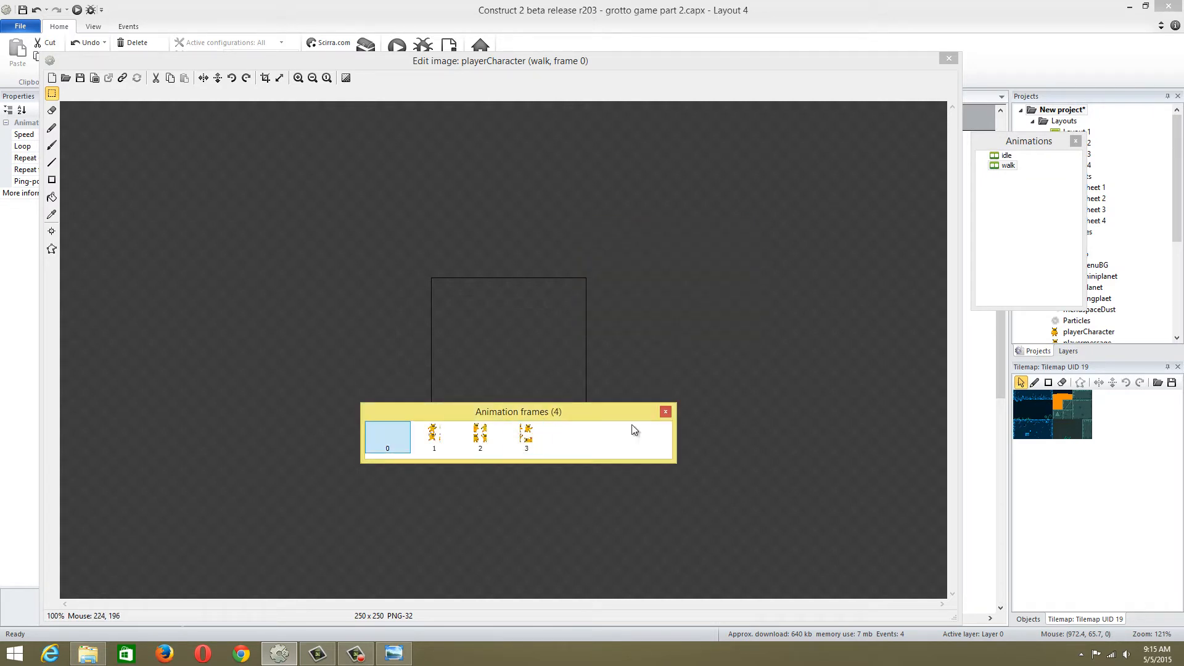
pyautogui.click(666, 411)
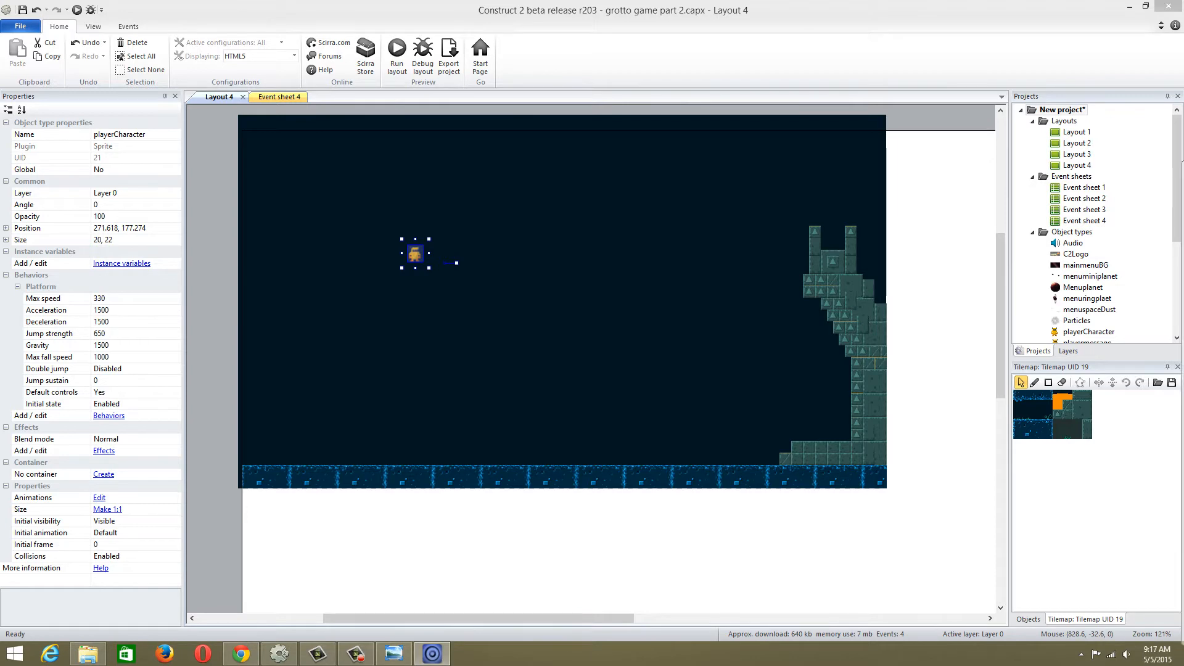
# Switch to SpriteVortex and maximize its window
pyautogui.moveTo(1183, 168); pyautogui.dragTo(543, 68)
pyautogui.doubleClick(544, 67)
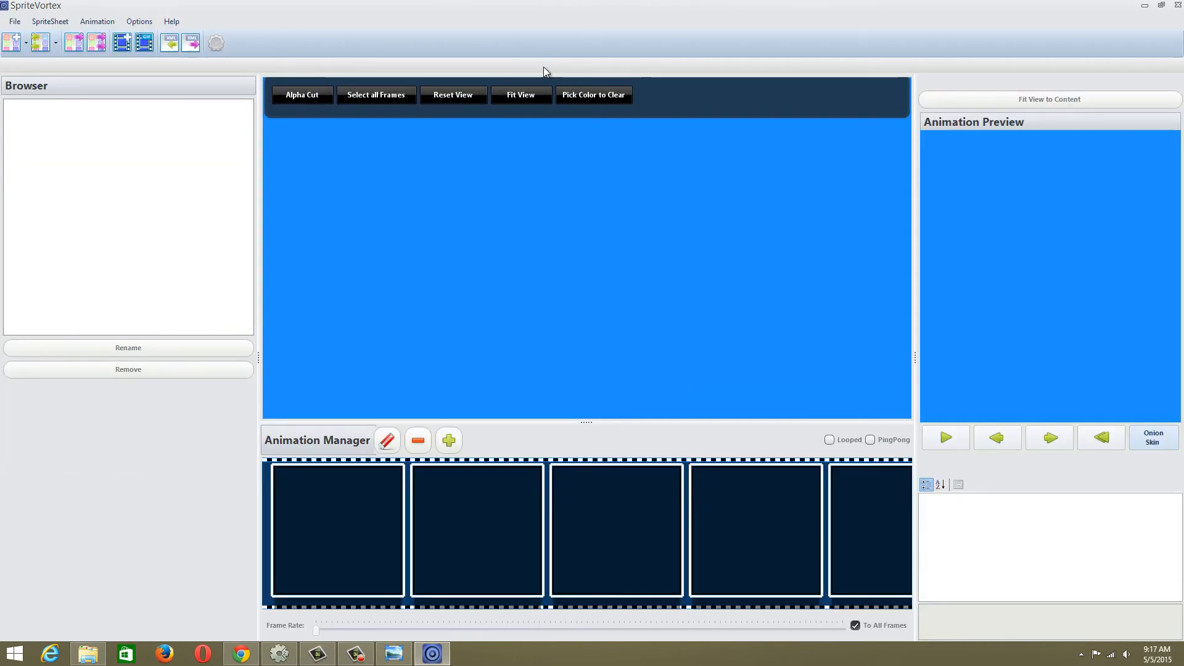
pyautogui.click(10, 43)
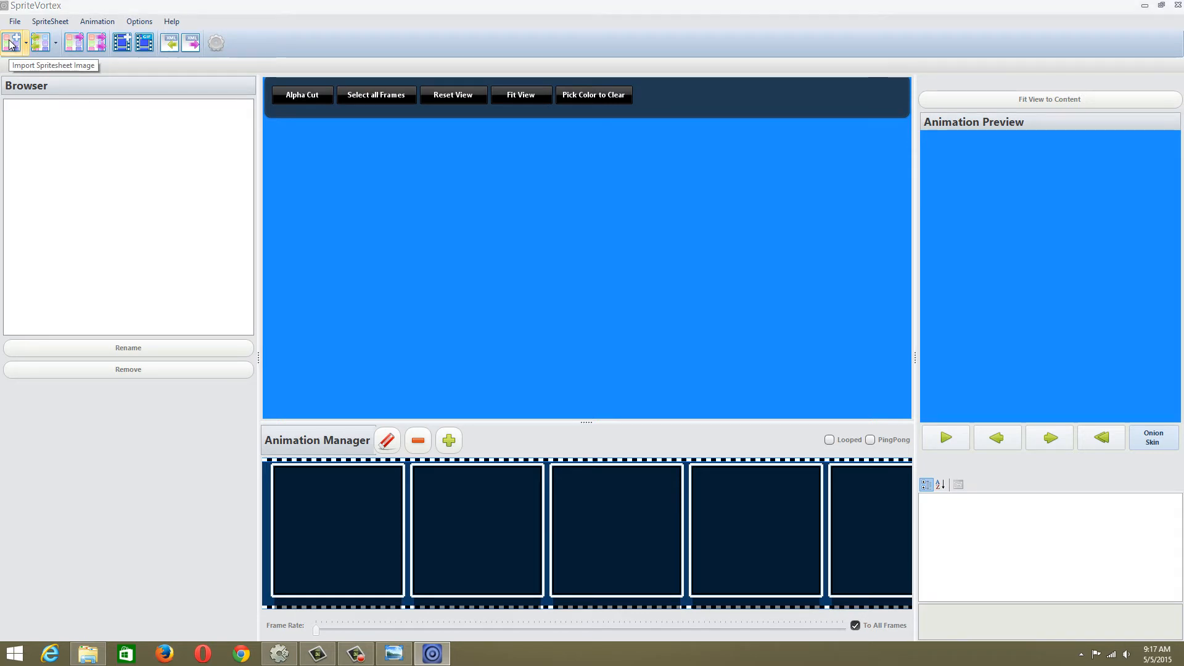
pyautogui.click(475, 21)
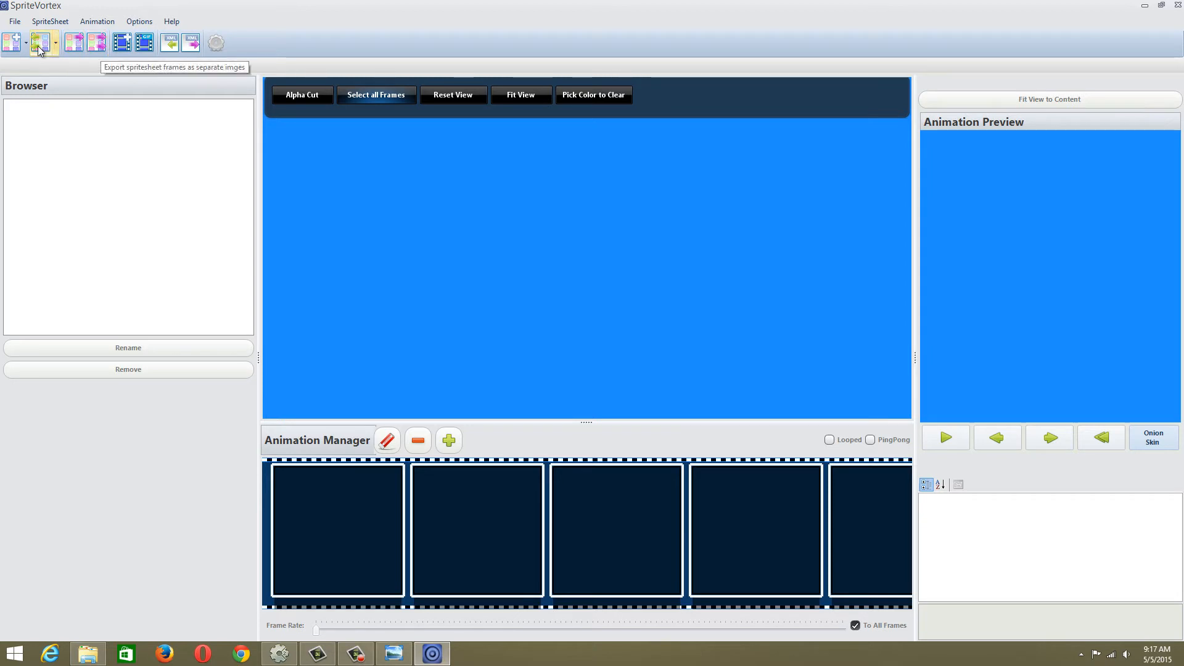
# Start a spritesheet image import and browse to the grotto_escape_pack folder on the Desktop
pyautogui.click(13, 44)
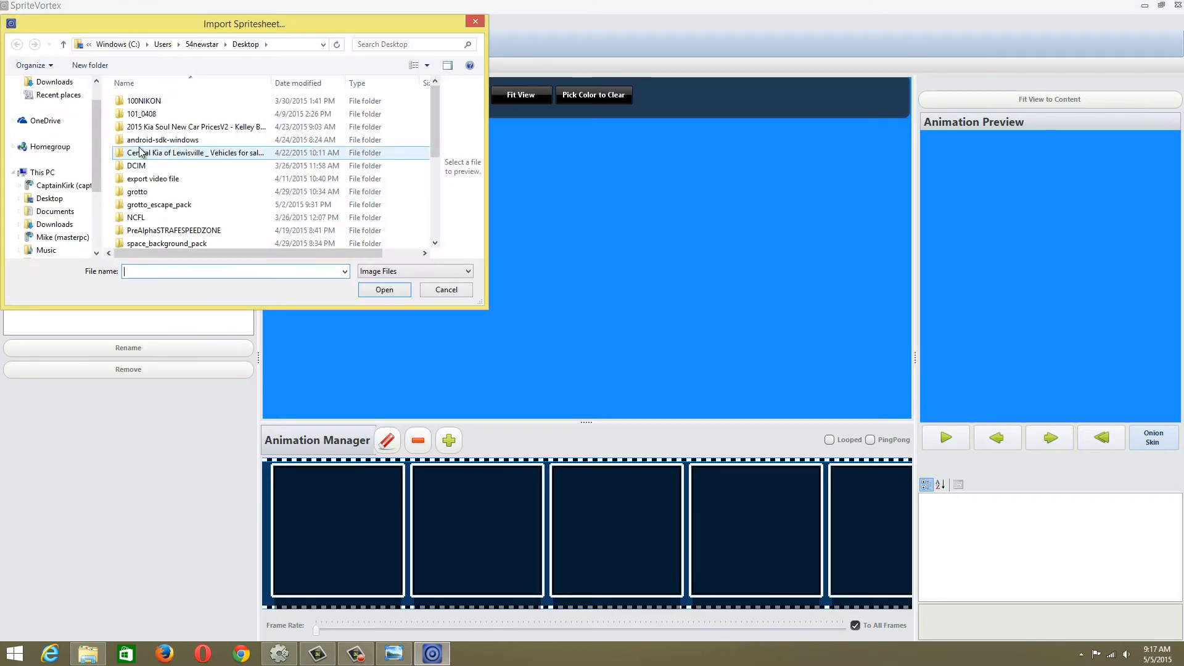
pyautogui.moveTo(96, 109); pyautogui.dragTo(97, 97)
pyautogui.click(49, 101)
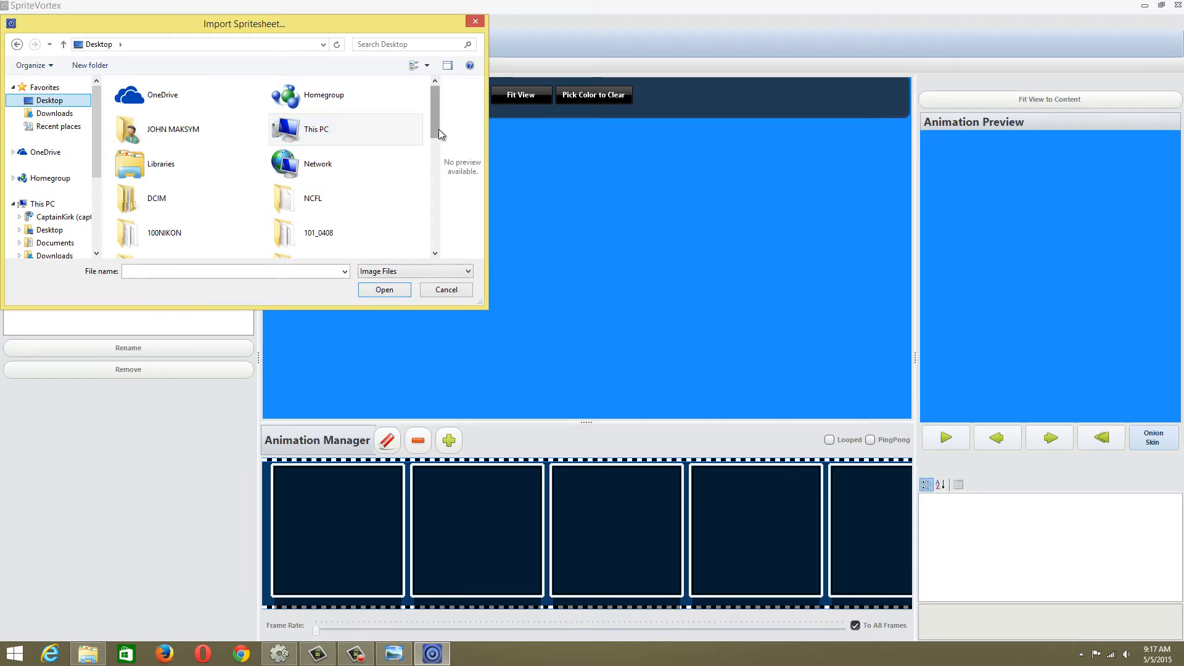
pyautogui.click(323, 272)
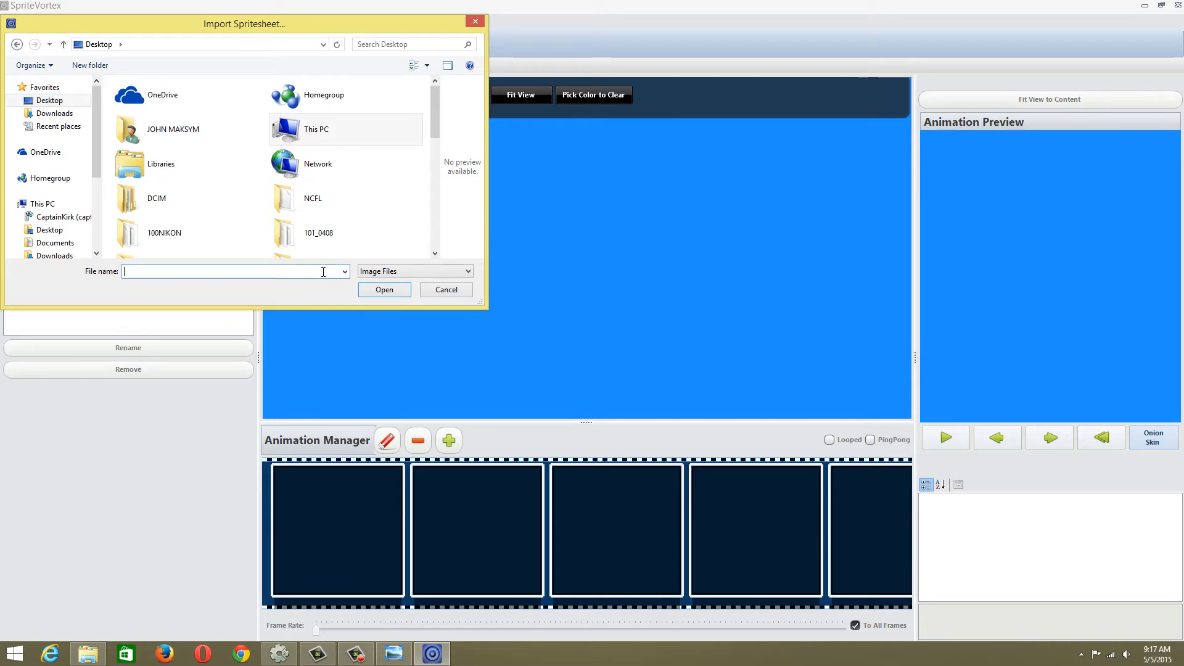
pyautogui.write('grotto')
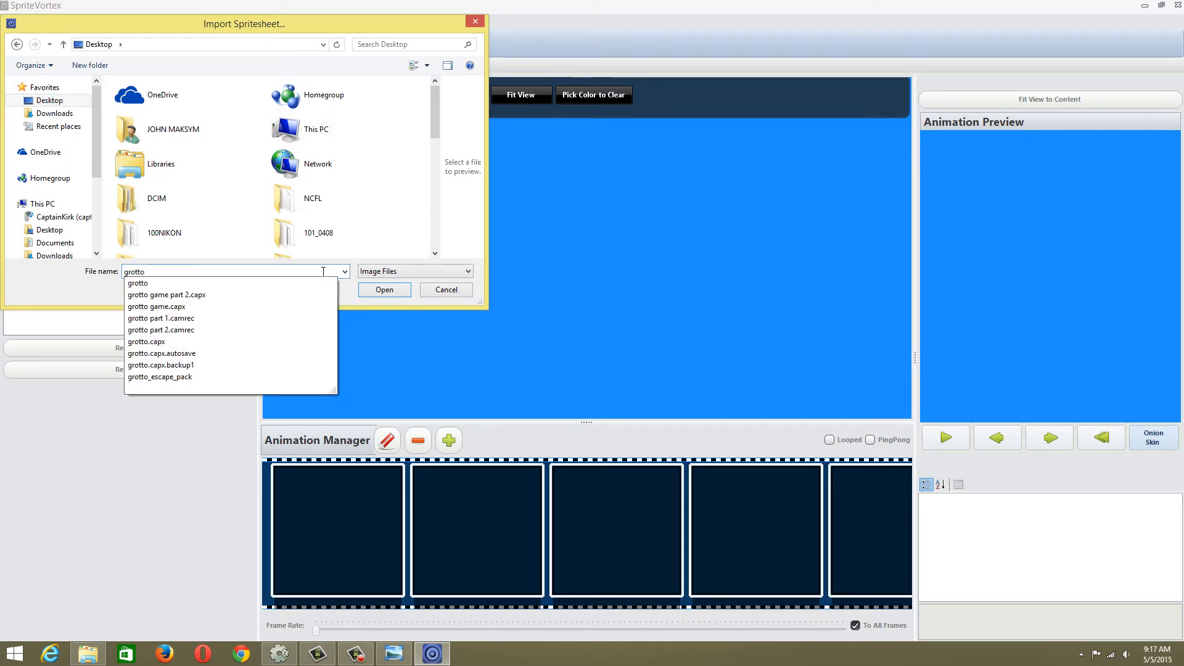
pyautogui.press('Down')
pyautogui.press('Down')
pyautogui.press('Down')
pyautogui.press('Down')
pyautogui.press('Down')
pyautogui.press('Down')
pyautogui.press('Down')
pyautogui.press('Down')
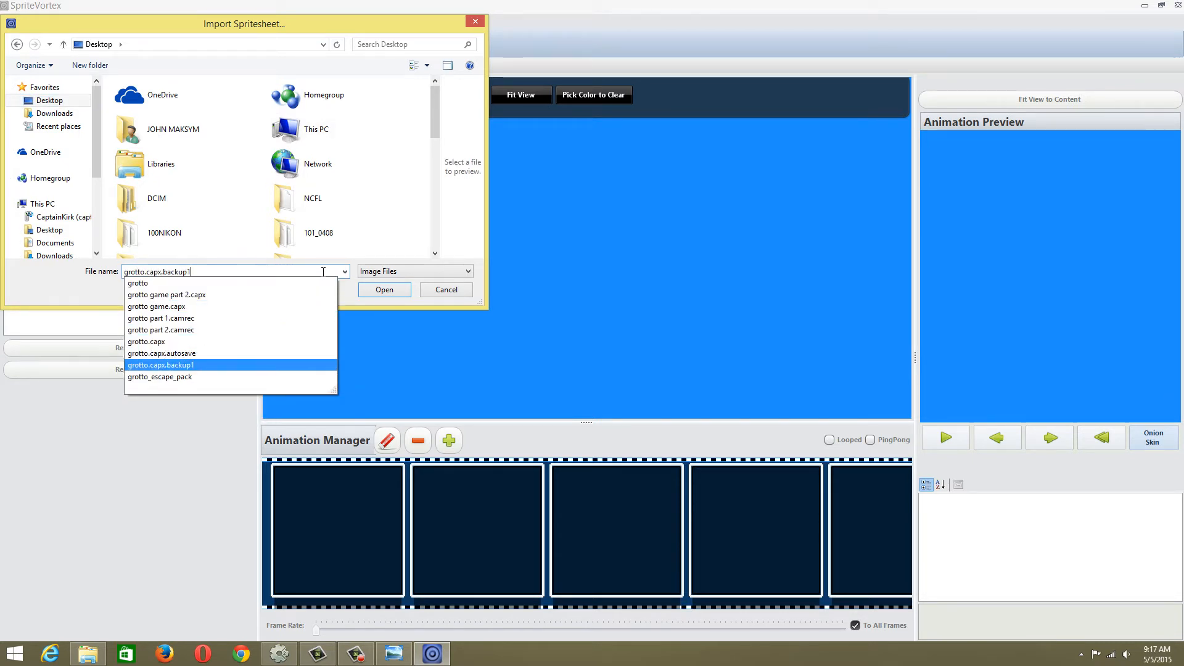
pyautogui.press('Up')
pyautogui.press('Up')
pyautogui.press('Up')
pyautogui.press('Up')
pyautogui.press('Up')
pyautogui.press('Down')
pyautogui.press('Down')
pyautogui.press('Down')
pyautogui.press('Down')
pyautogui.press('Down')
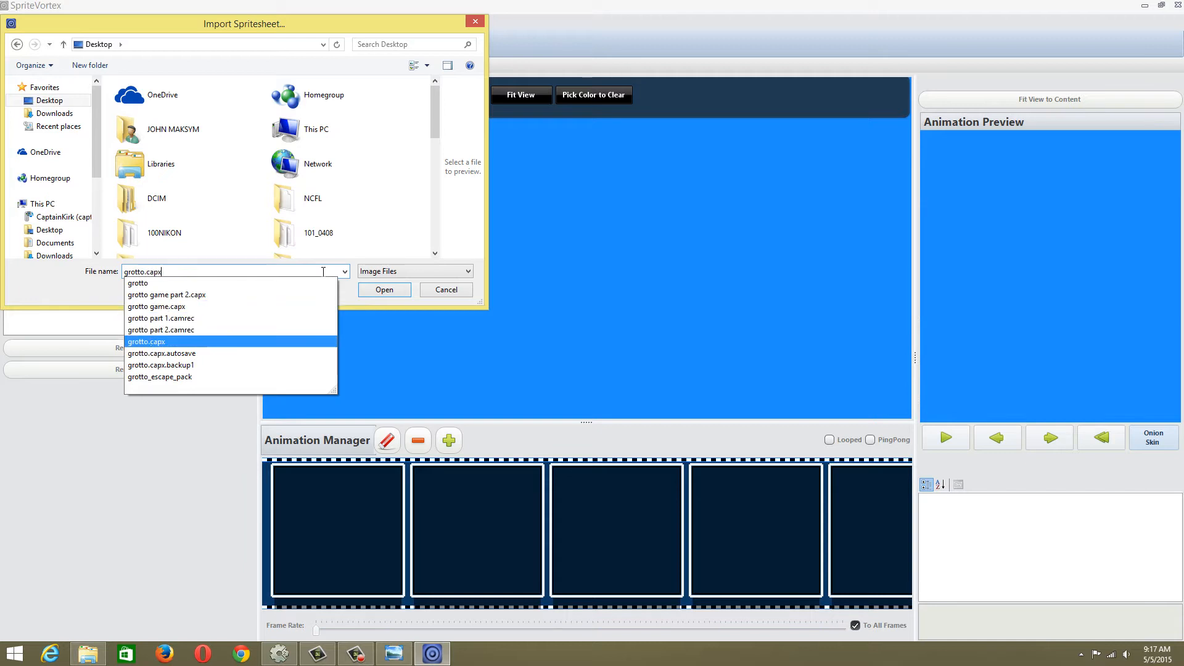
pyautogui.press('Down')
pyautogui.press('Return')
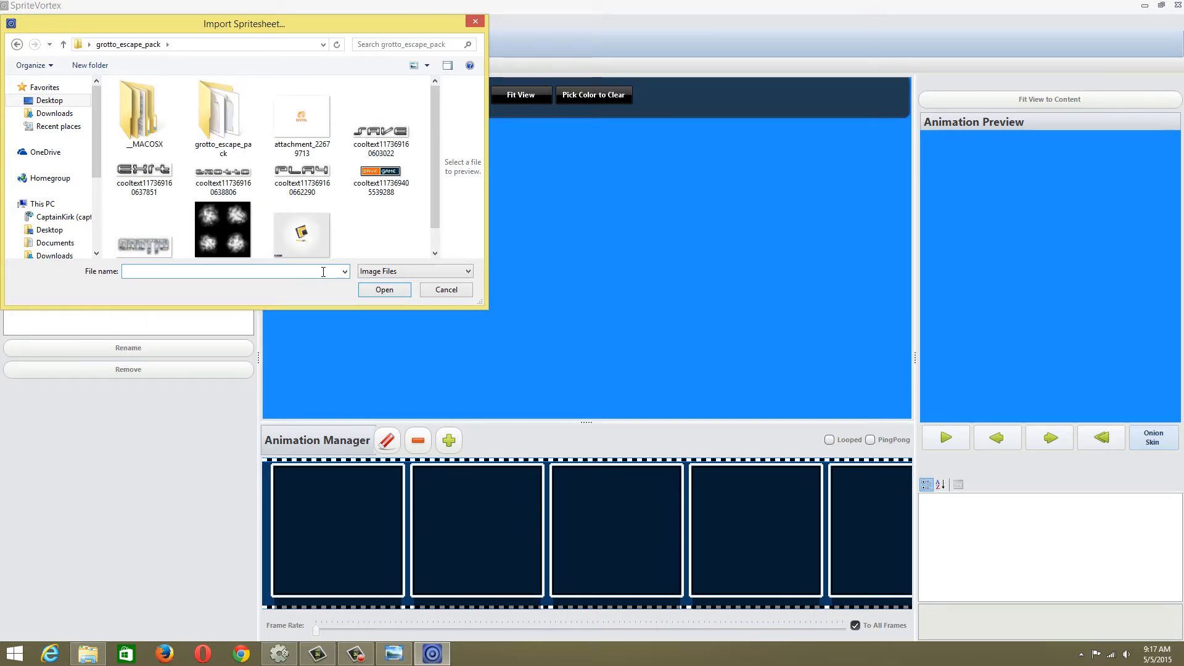
# Import the player spritesheet from the graphics folder inside the nested grotto_escape_pack folder
pyautogui.doubleClick(220, 117)
pyautogui.click(158, 113)
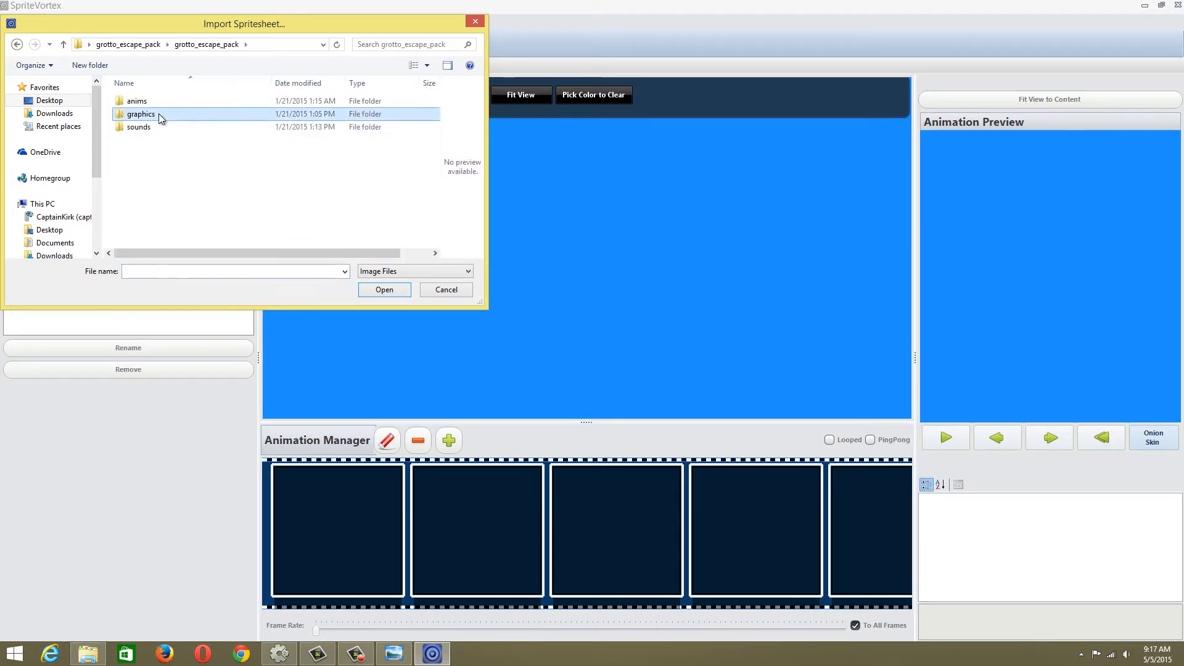
pyautogui.doubleClick(157, 114)
pyautogui.doubleClick(341, 112)
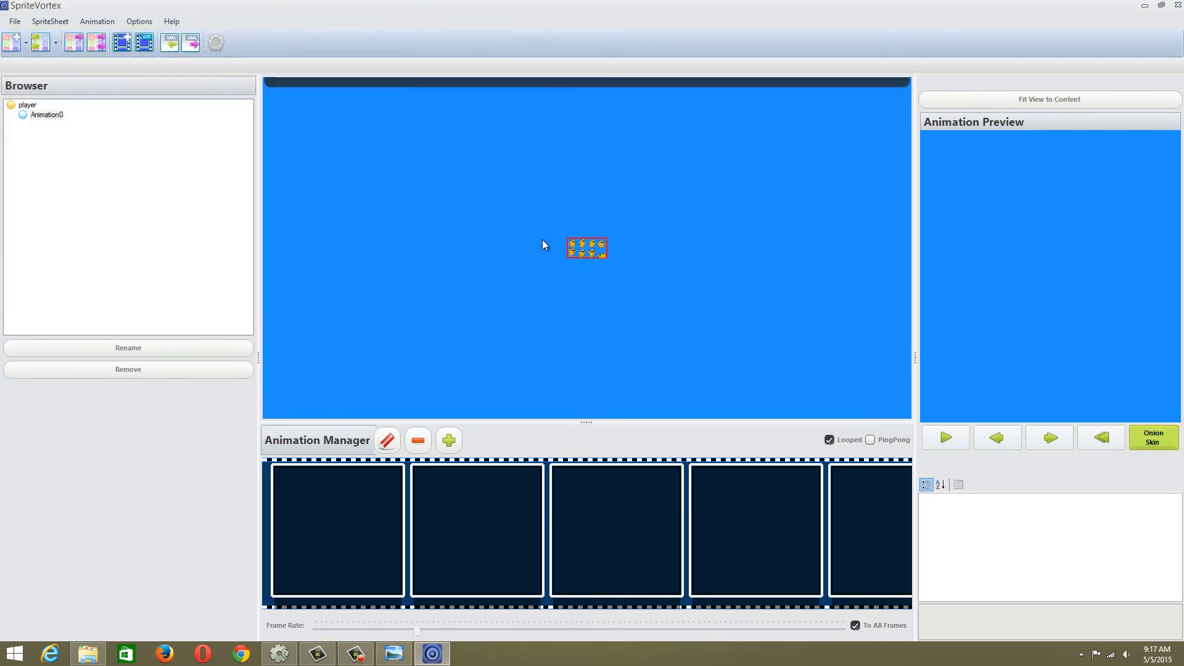
# Split the player spritesheet into separate pose frames with Alpha Cut
pyautogui.scroll(5, 555, 247)
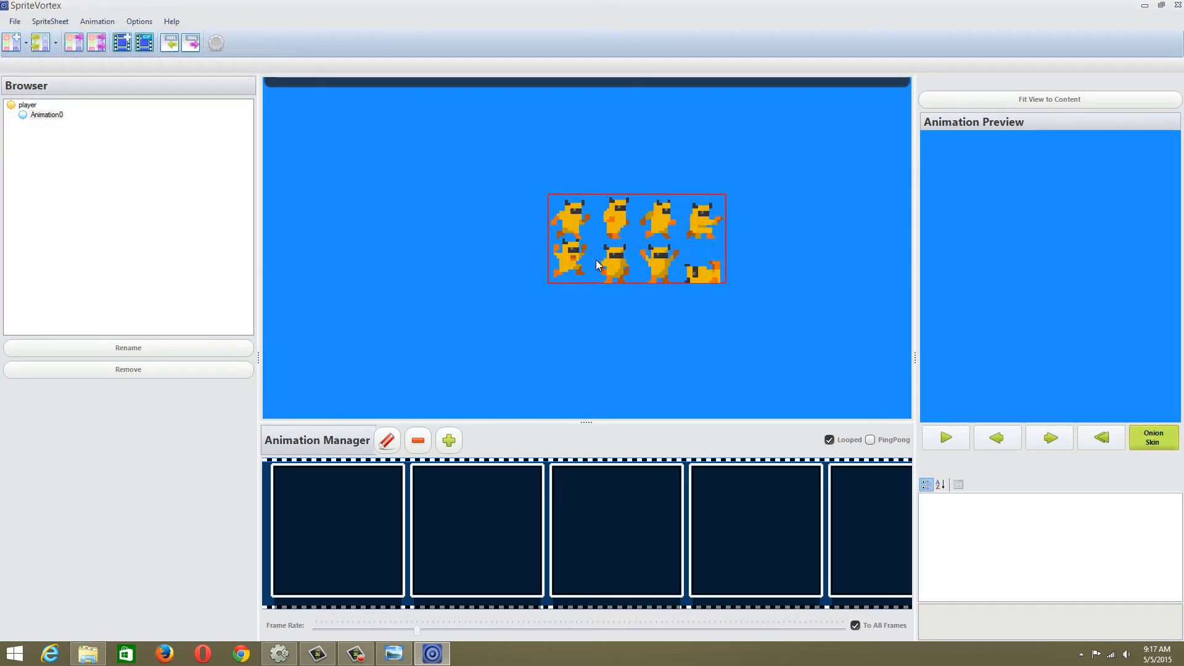
pyautogui.scroll(1, 596, 260)
pyautogui.moveTo(631, 224)
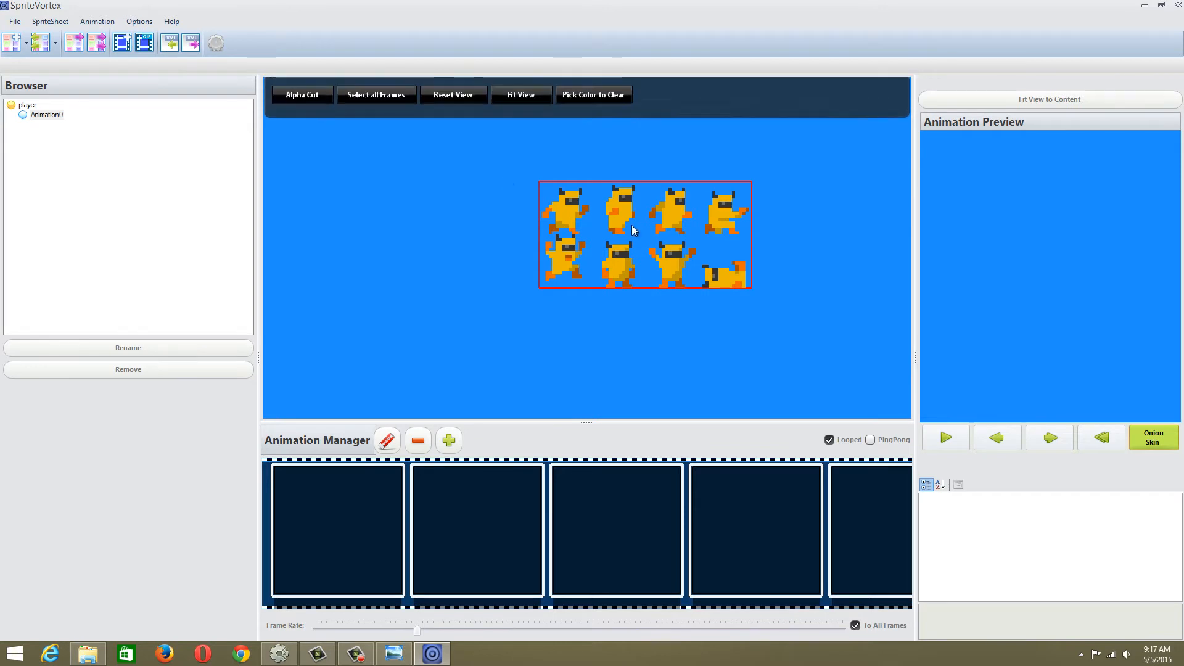
pyautogui.click(302, 95)
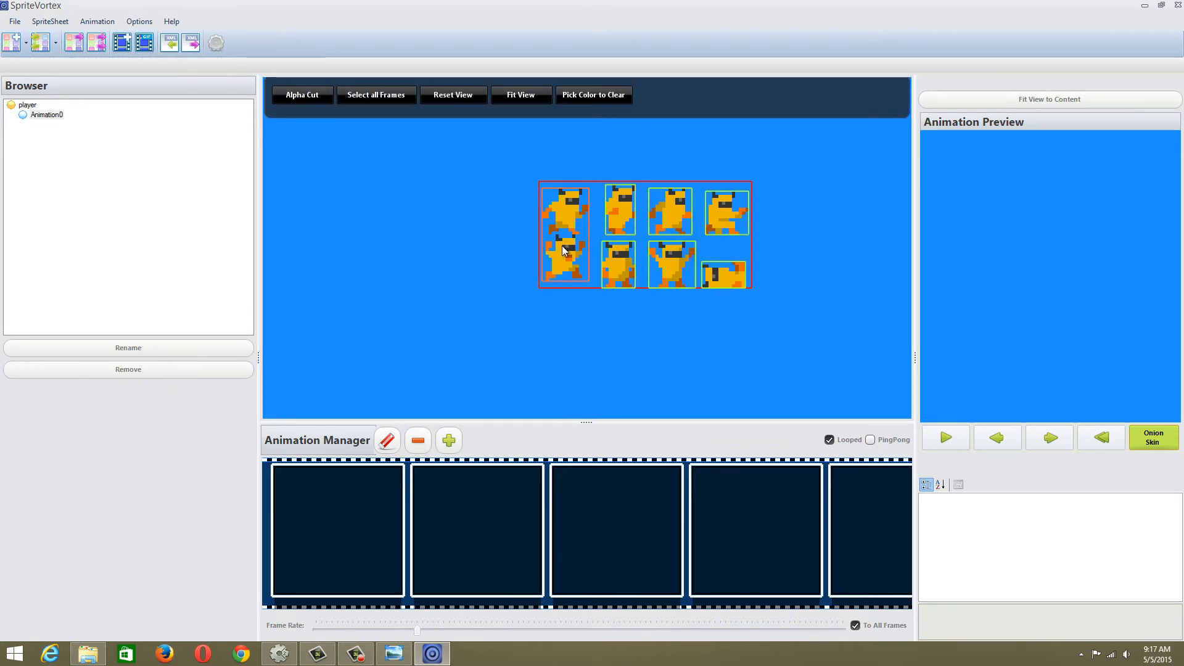
# Export the player spritesheet frames as separate images into the outer grotto_escape_pack folder and close SpriteVortex
pyautogui.scroll(1, 571, 249)
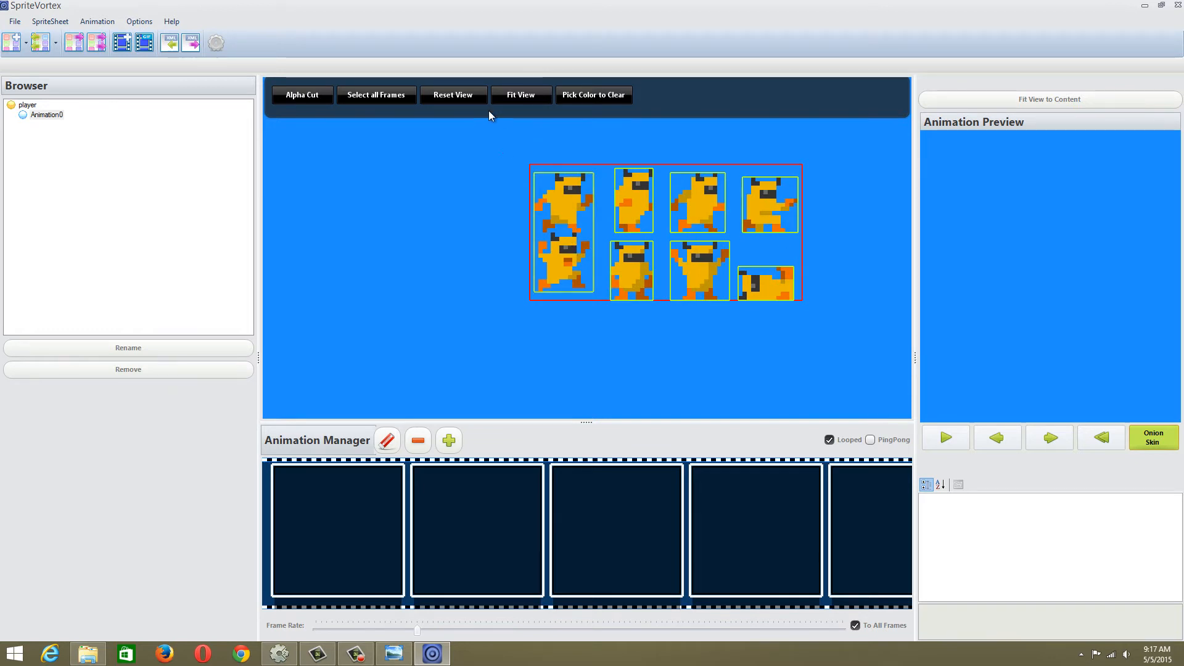
pyautogui.click(768, 205)
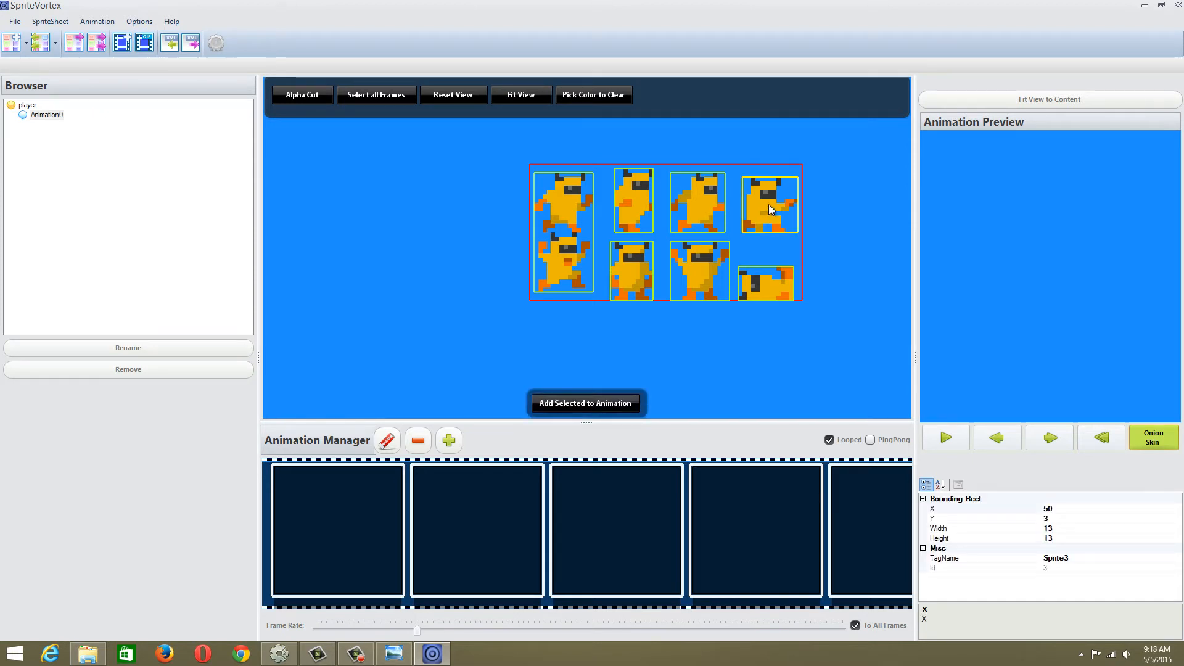
pyautogui.click(99, 44)
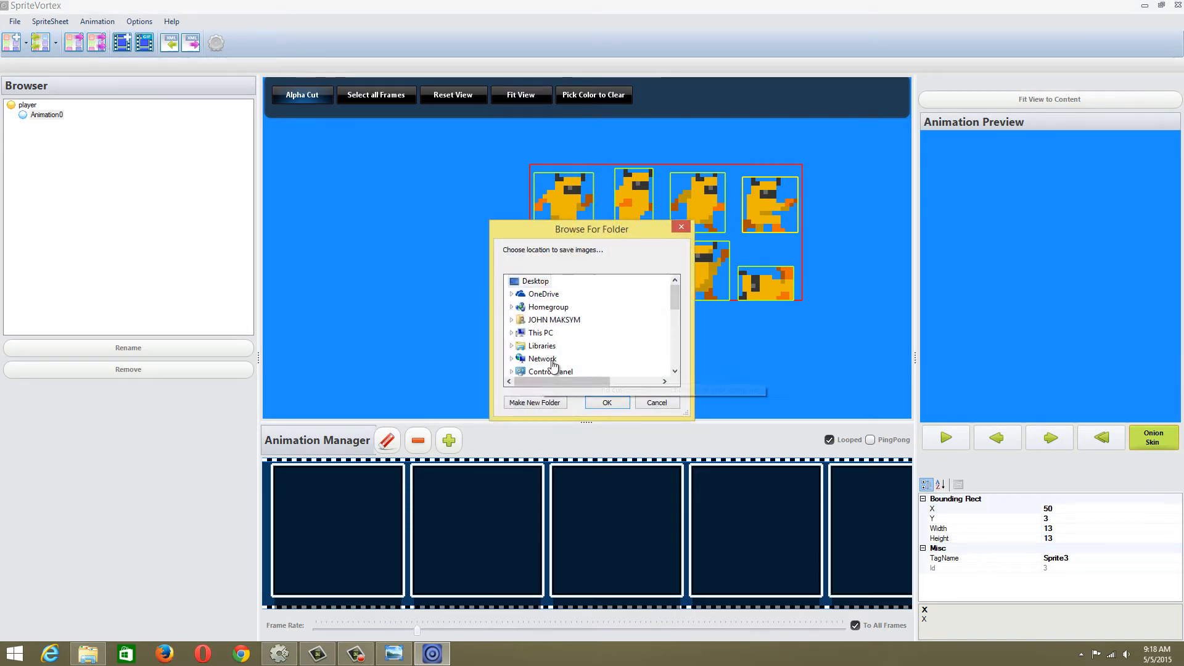
pyautogui.moveTo(677, 298); pyautogui.dragTo(675, 342)
pyautogui.click(560, 319)
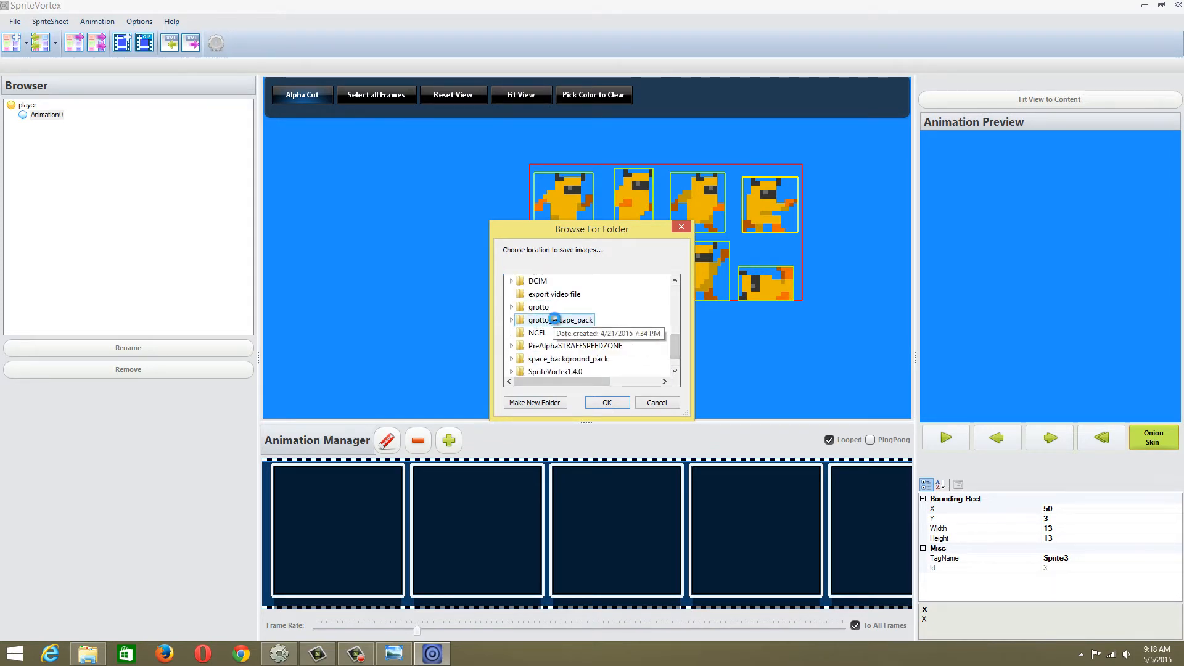
pyautogui.click(625, 405)
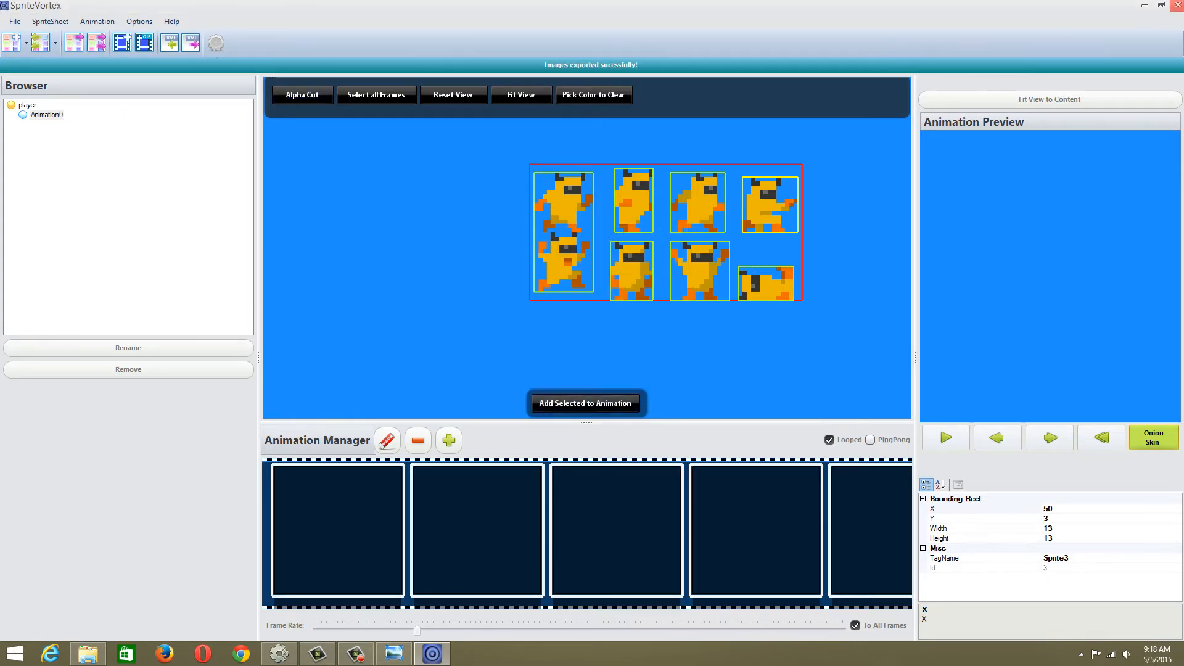
pyautogui.click(1177, 5)
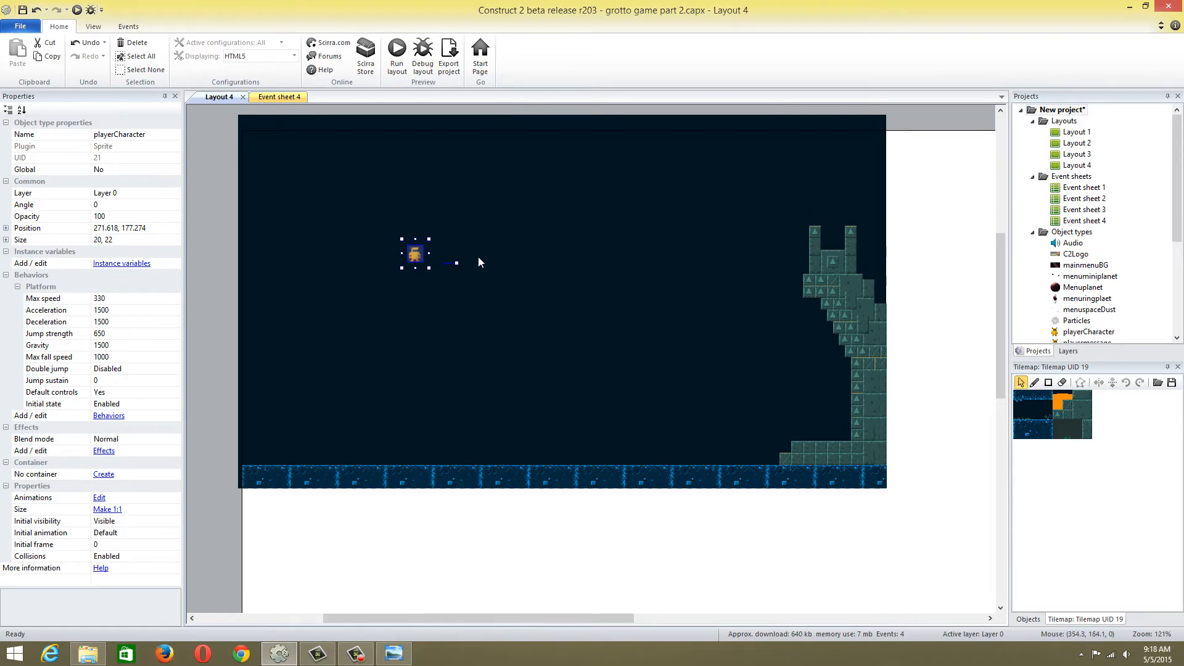
# Open the playerCharacter sprite's animations in Construct 2 and delete frames 1 to 3 of the walk animation
pyautogui.doubleClick(417, 255)
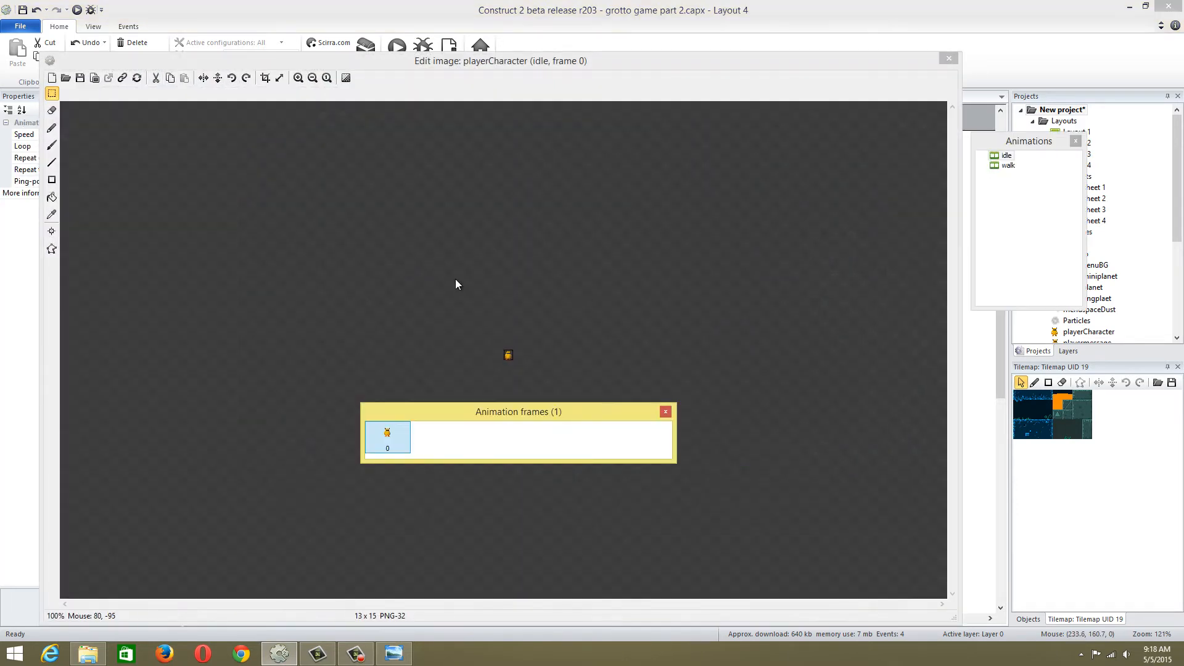
pyautogui.click(1005, 166)
pyautogui.click(510, 443)
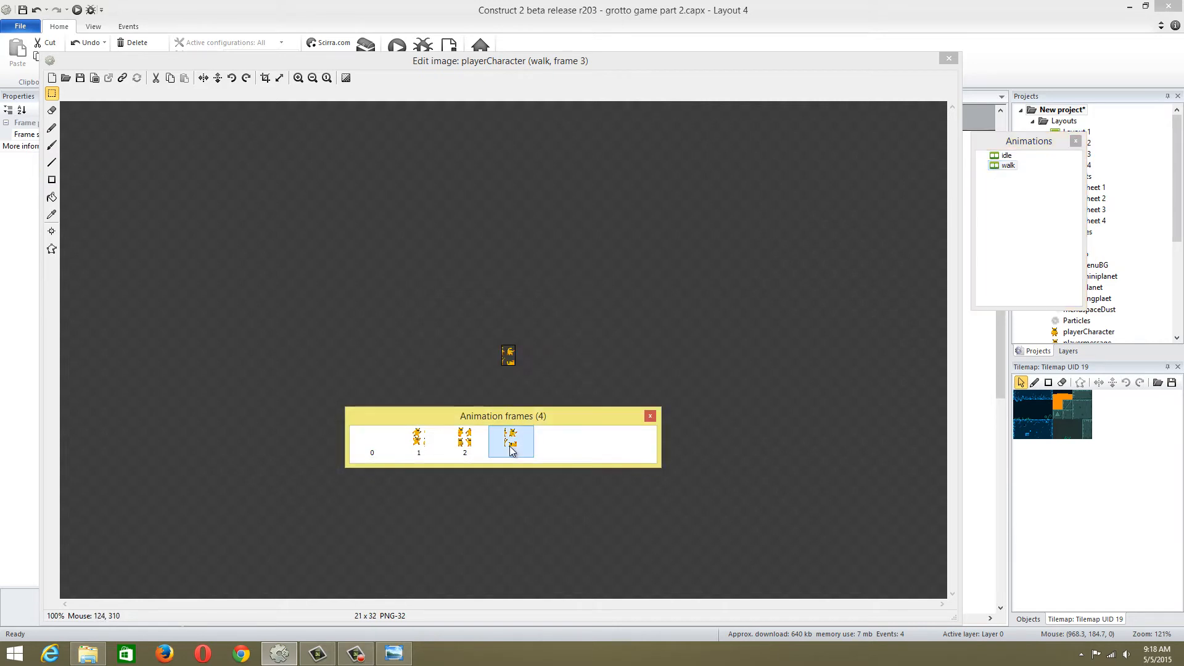
pyautogui.press('Delete')
pyautogui.press('Delete')
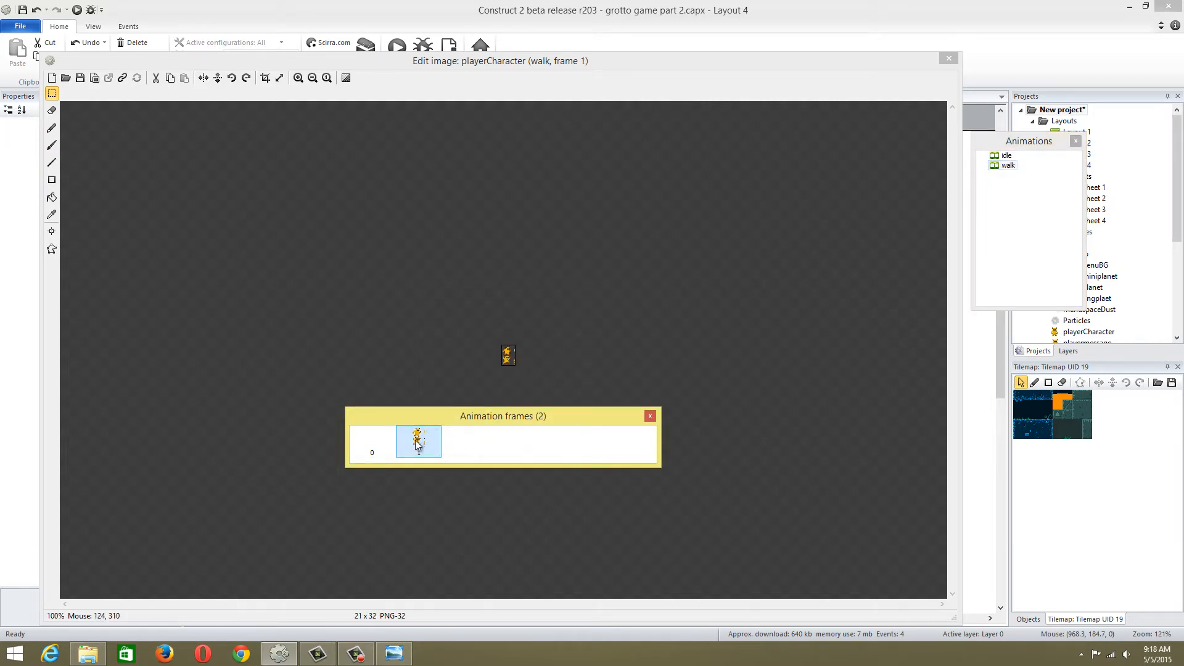
pyautogui.press('Delete')
pyautogui.rightClick(386, 435)
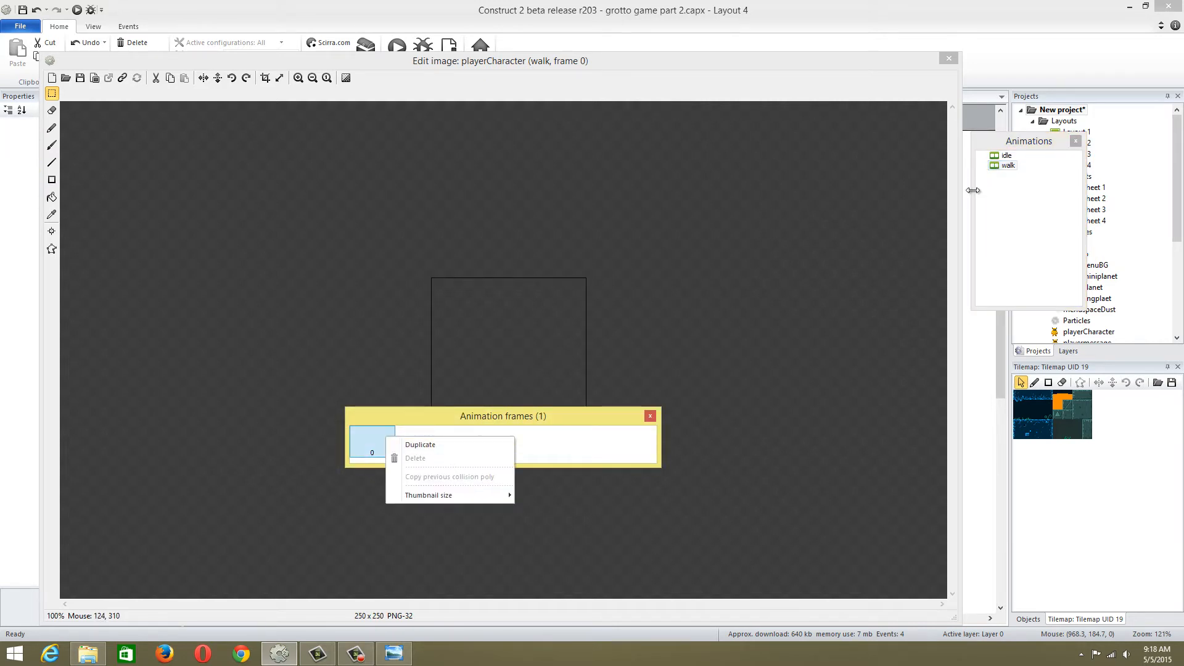
pyautogui.click(1005, 166)
pyautogui.rightClick(1006, 170)
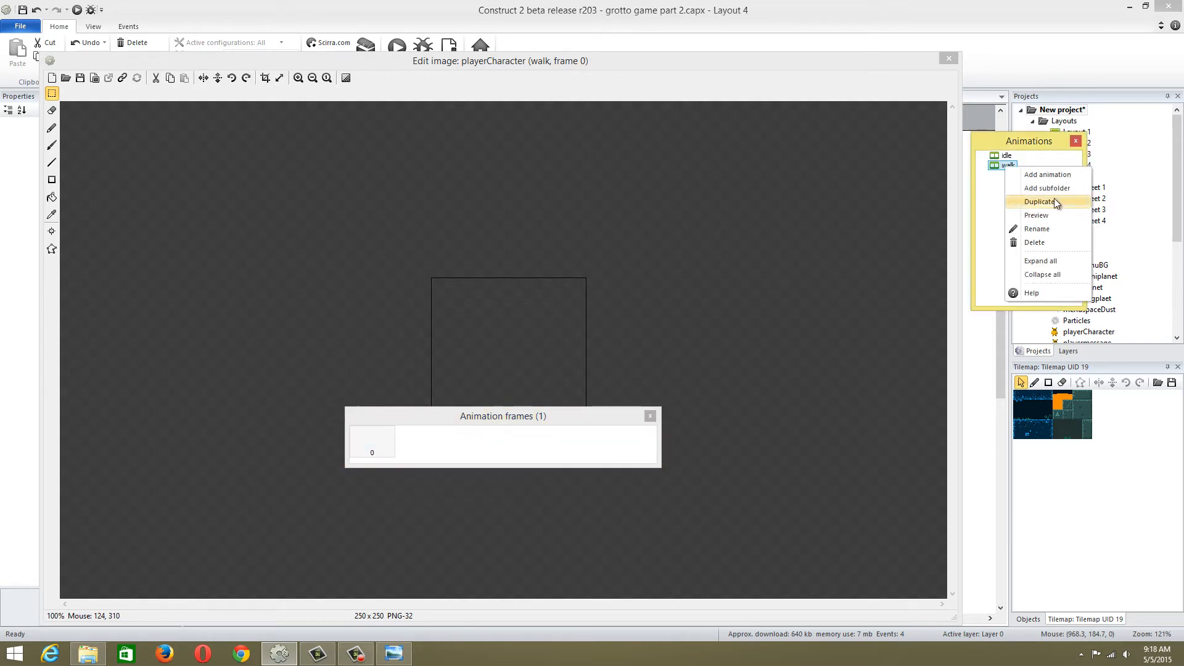
pyautogui.click(498, 431)
# Import the frame0 image file from the outer grotto_escape_pack folder into the walk animation
pyautogui.rightClick(502, 438)
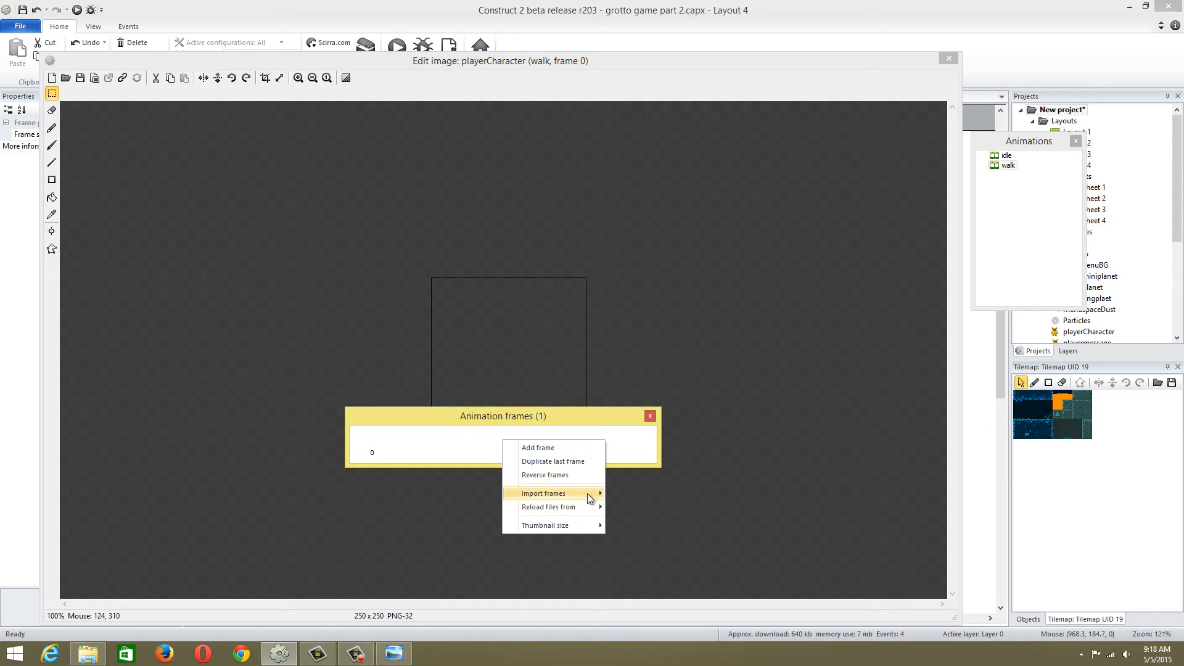
pyautogui.click(625, 493)
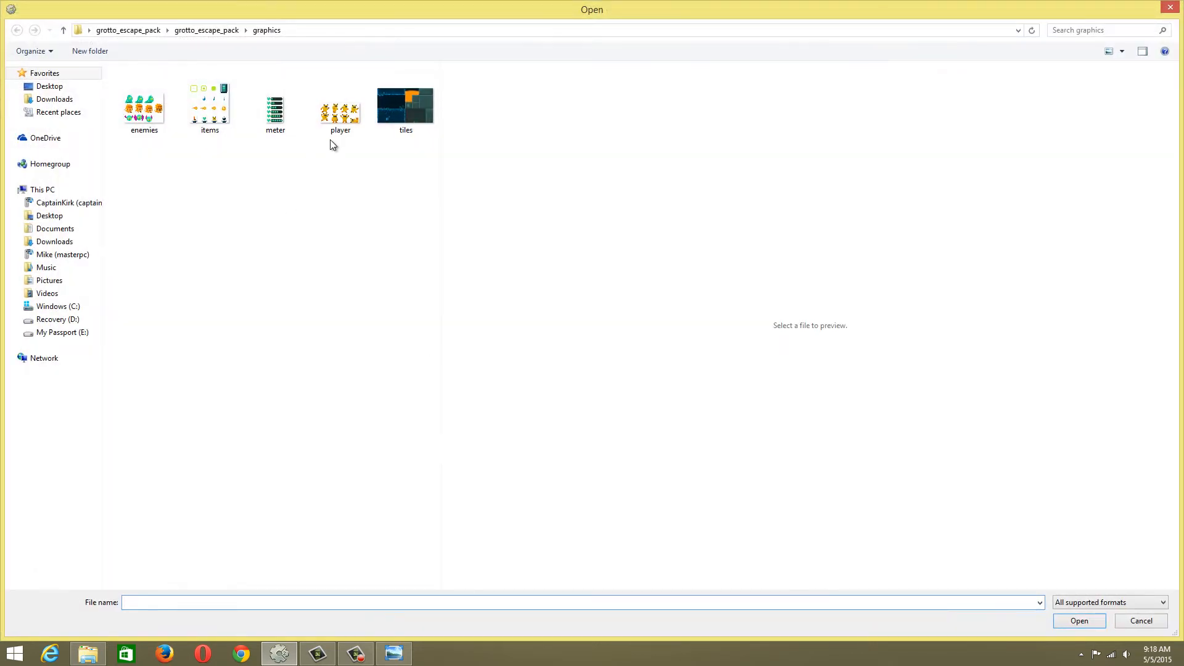
pyautogui.click(218, 30)
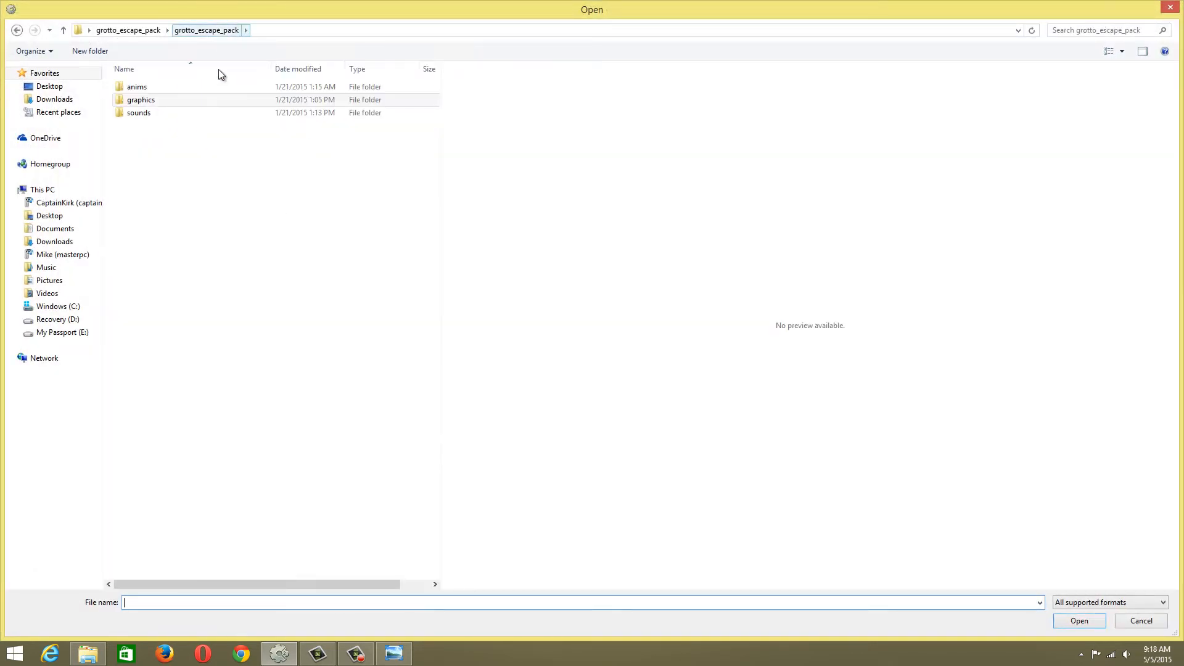
pyautogui.click(143, 30)
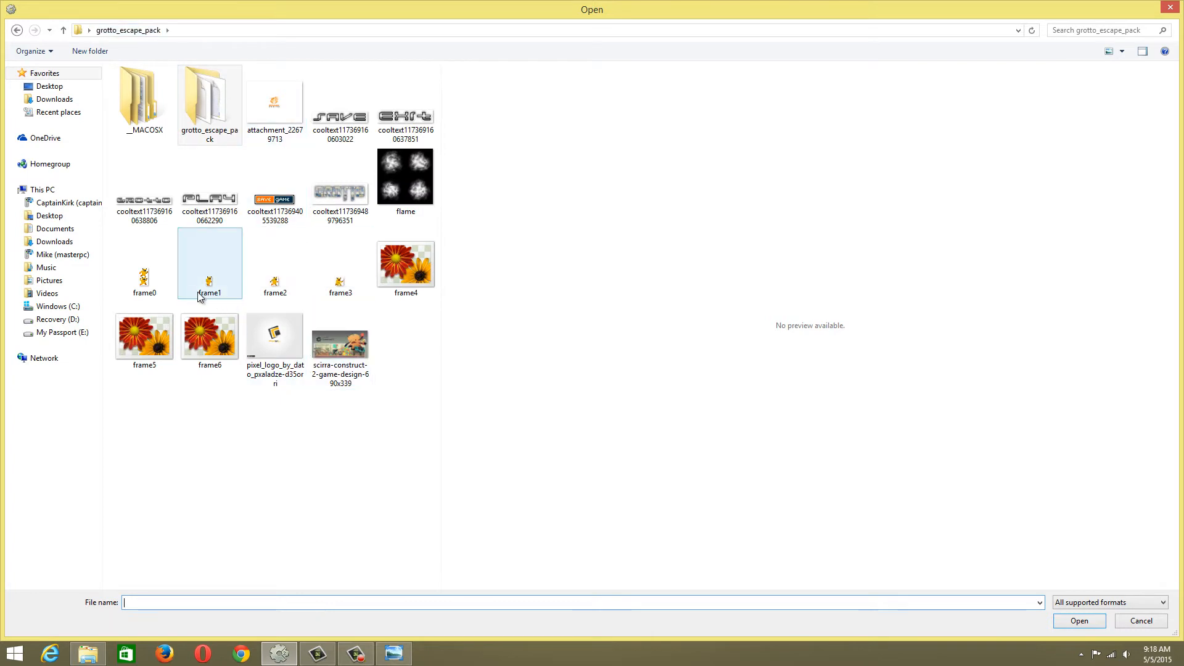
pyautogui.click(239, 287)
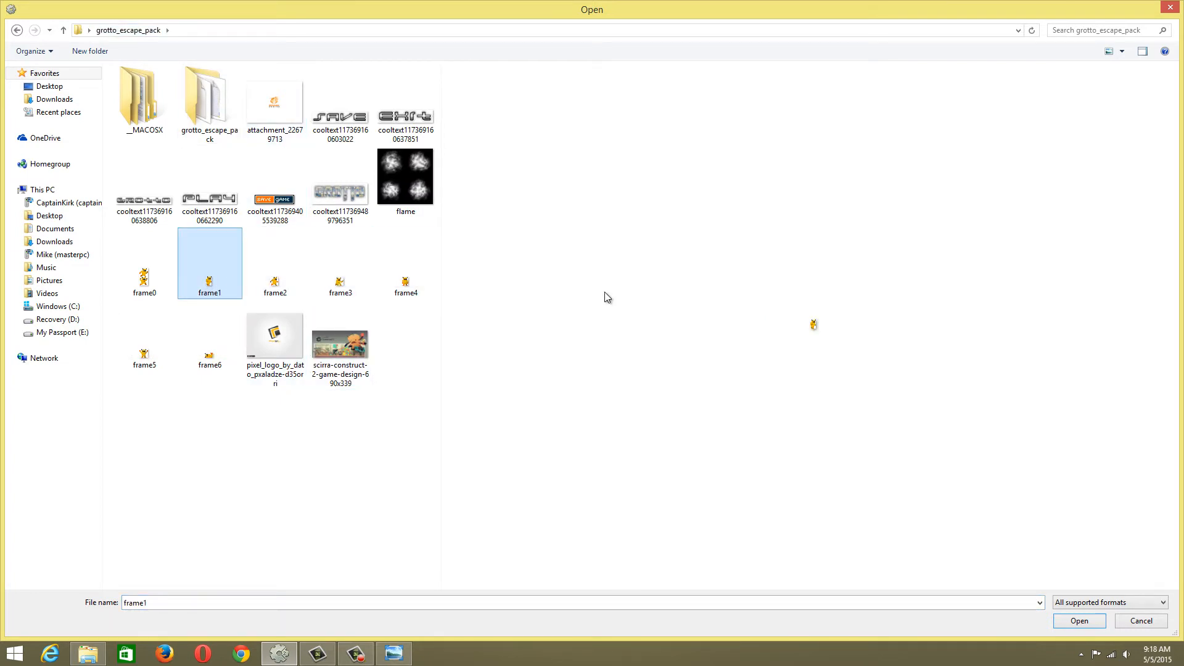
pyautogui.rightClick(648, 308)
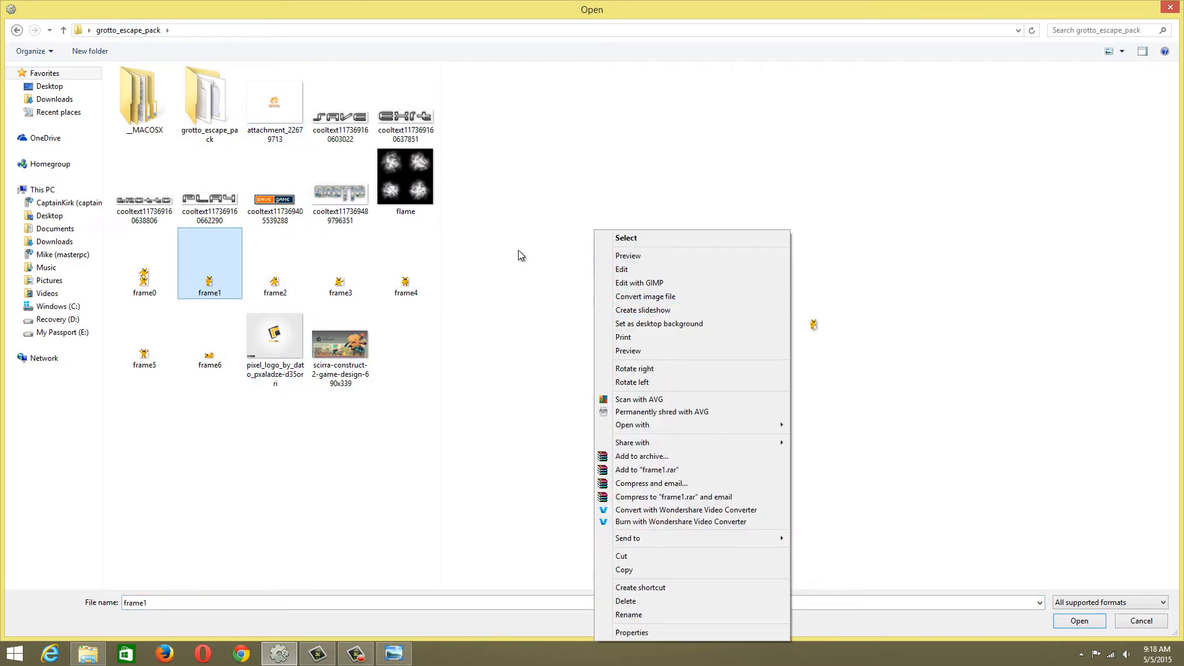
pyautogui.click(473, 310)
pyautogui.keyDown('ctrl'); pyautogui.scroll(1, 449, 299); pyautogui.keyUp('ctrl')
pyautogui.keyDown('ctrl'); pyautogui.scroll(3, 447, 298); pyautogui.keyUp('ctrl')
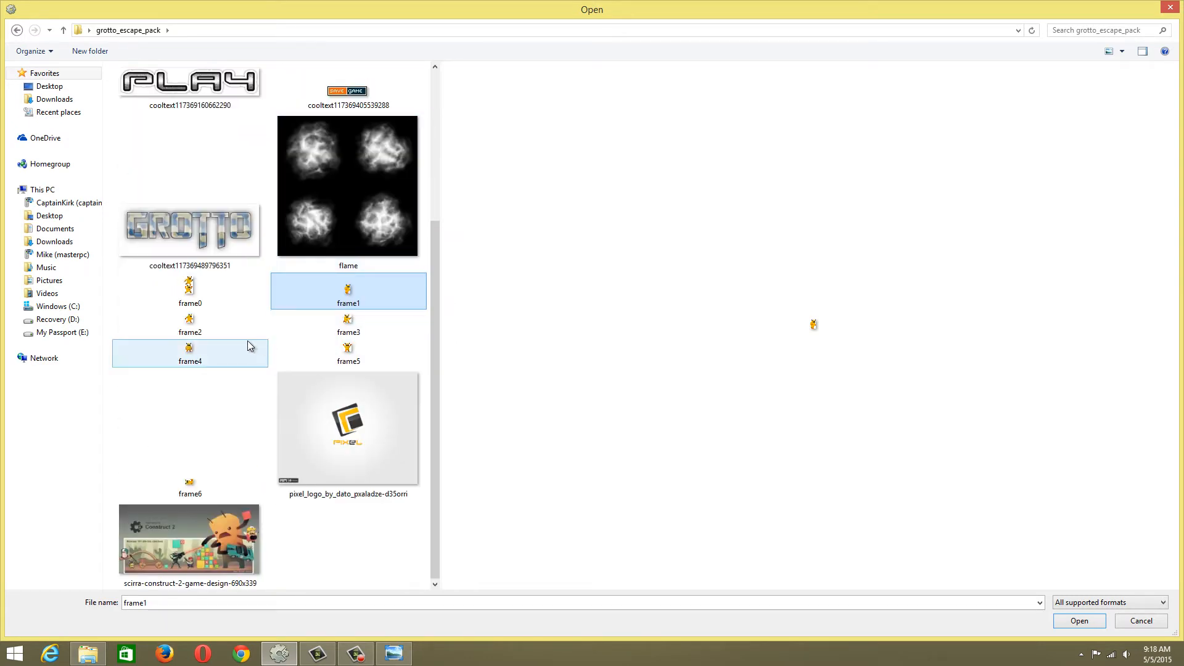
pyautogui.press('super+e')
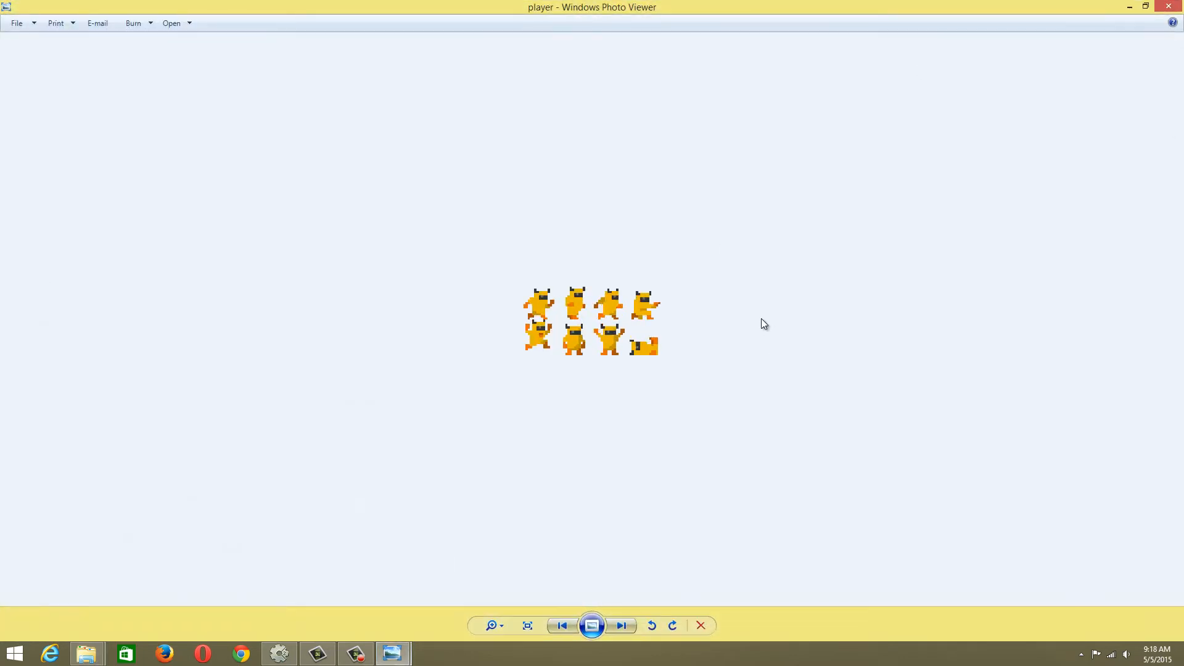
pyautogui.scroll(4, 760, 318)
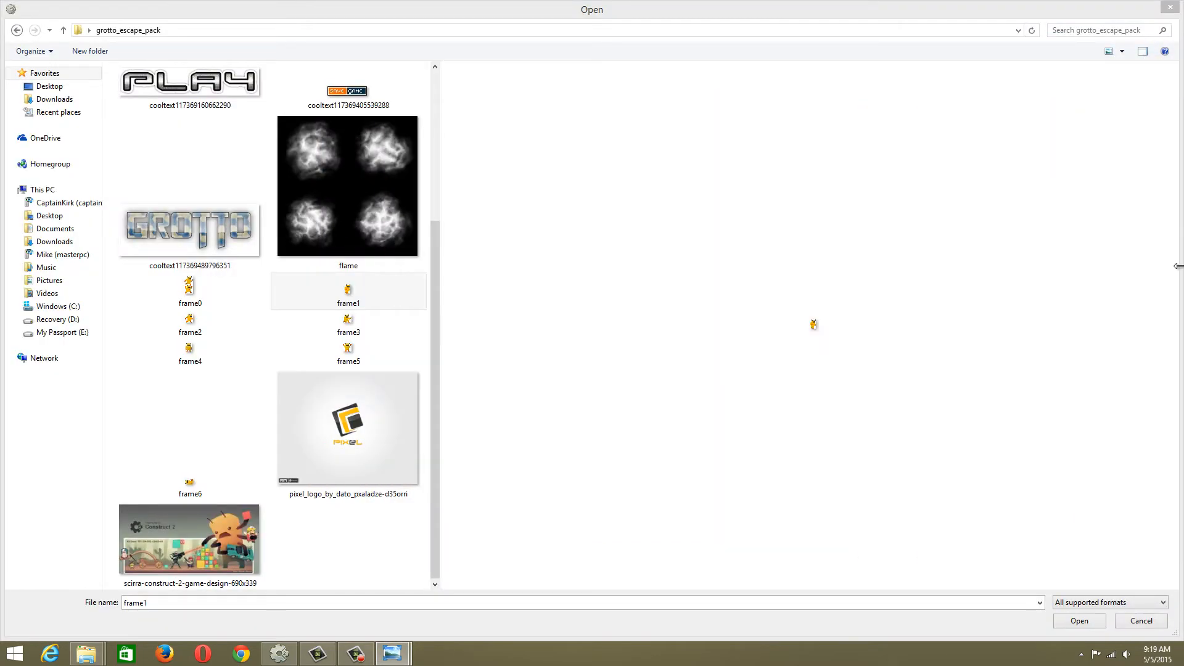
pyautogui.doubleClick(198, 300)
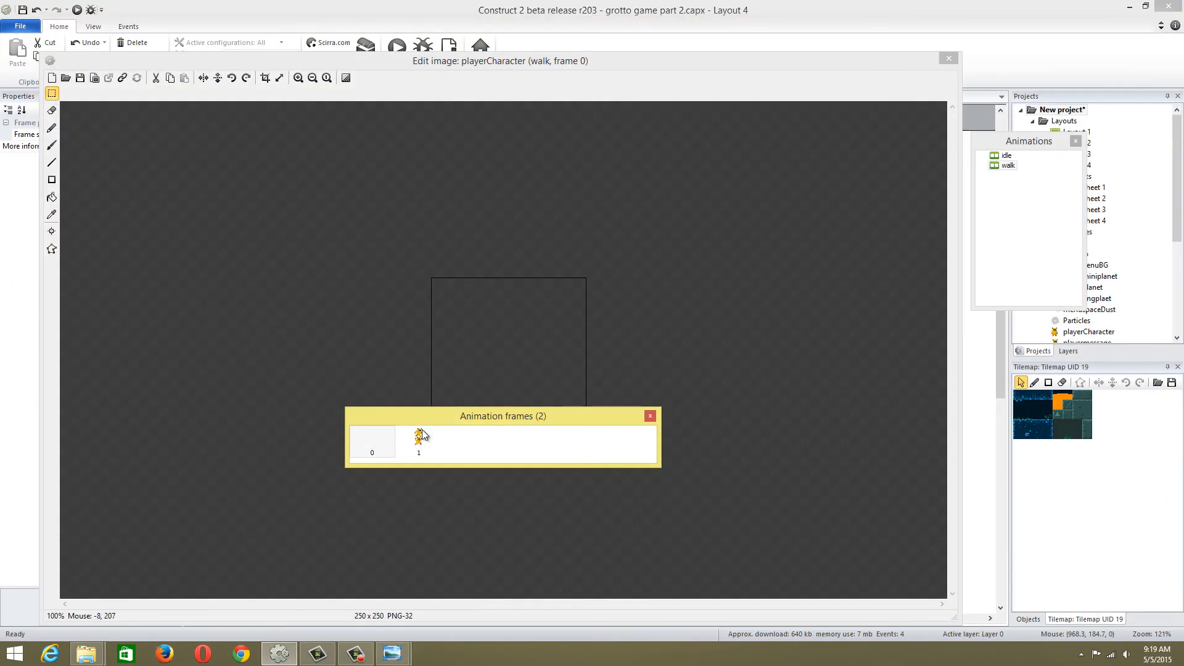
# Erase the lower pose from walk frame 1, crop the image to the remaining pose and close the image editor
pyautogui.click(542, 360)
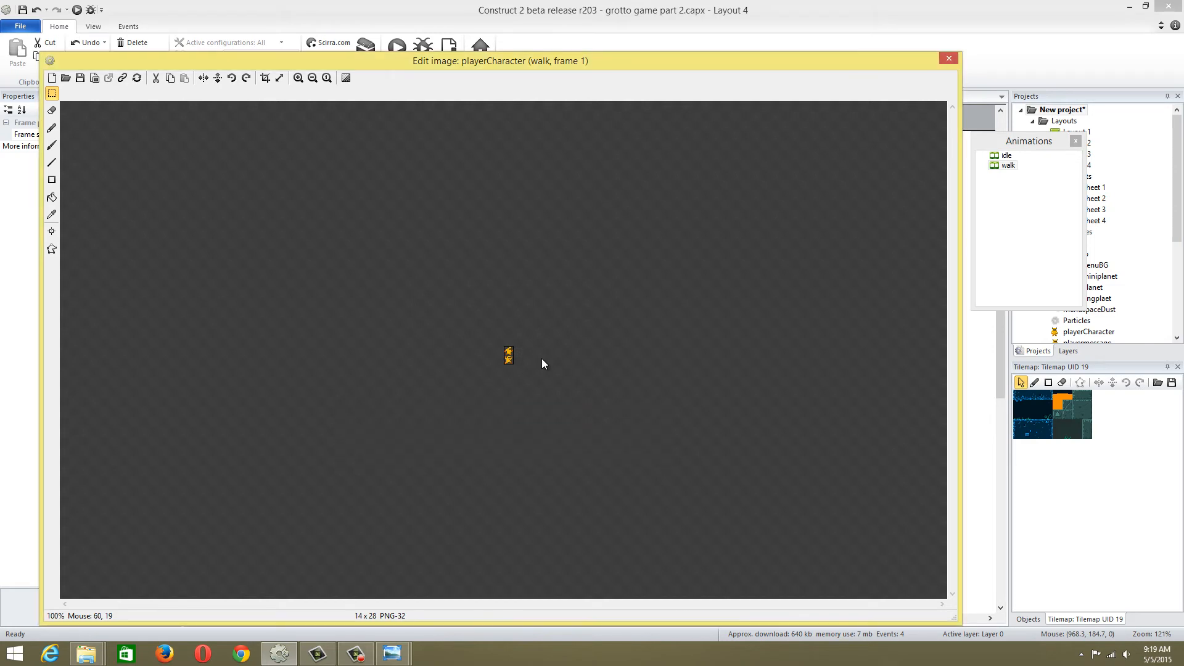
pyautogui.keyDown('ctrl'); pyautogui.scroll(4, 545, 364); pyautogui.keyUp('ctrl')
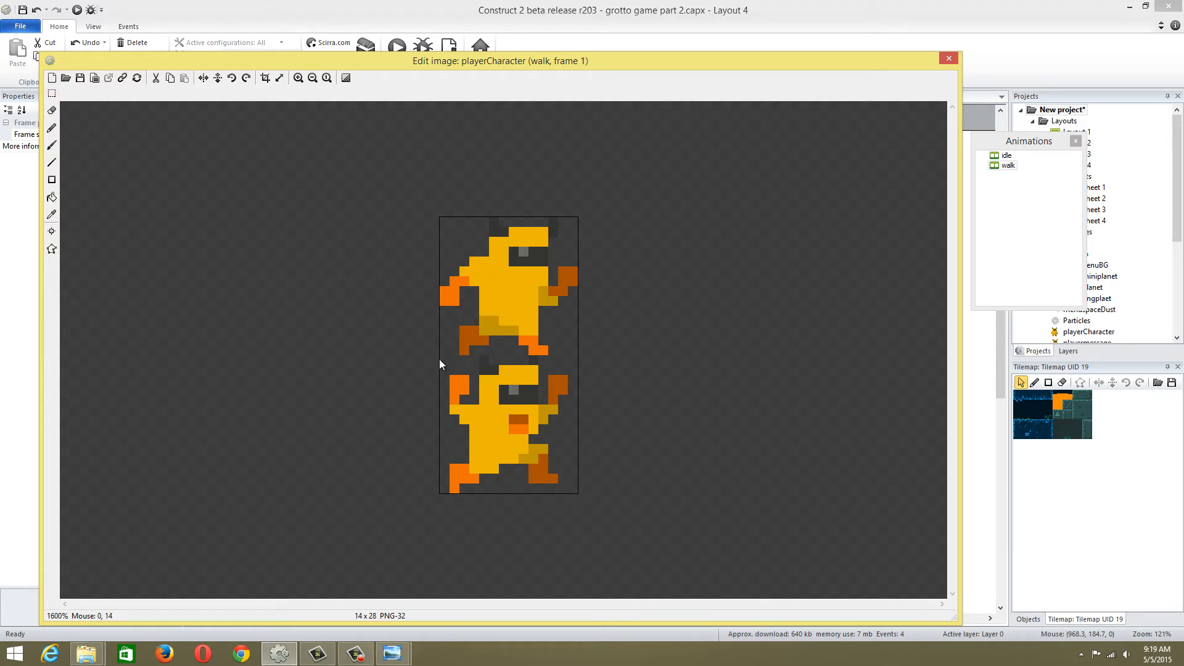
pyautogui.click(52, 93)
pyautogui.moveTo(441, 358); pyautogui.dragTo(575, 497)
pyautogui.press('Delete')
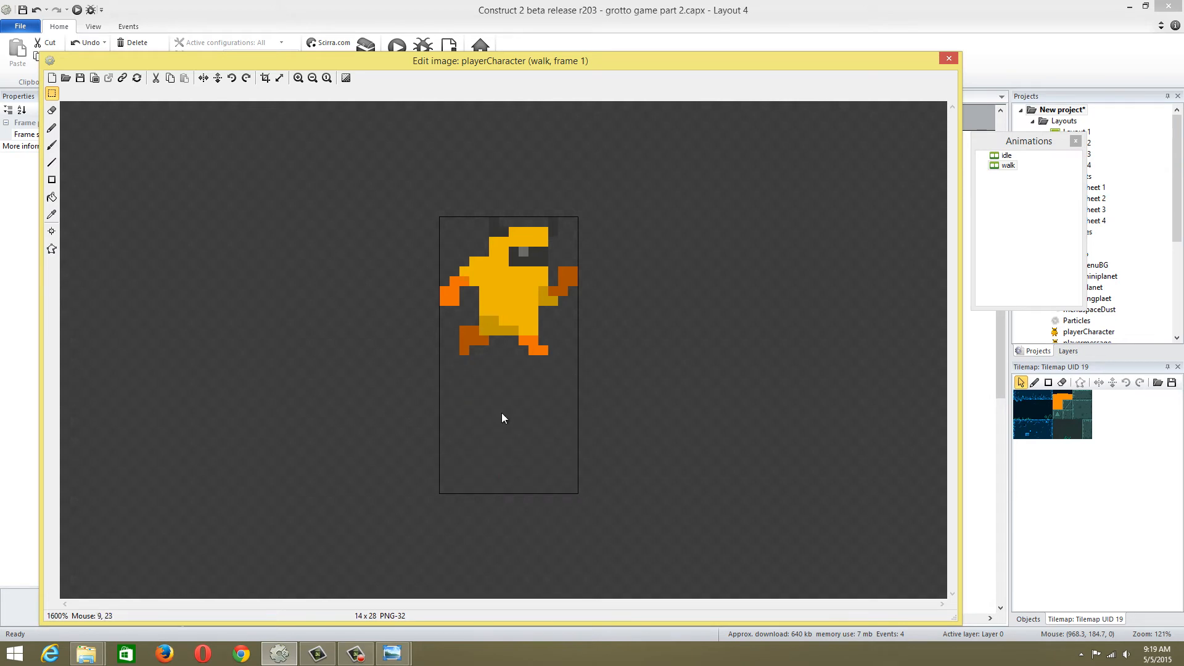
pyautogui.click(265, 80)
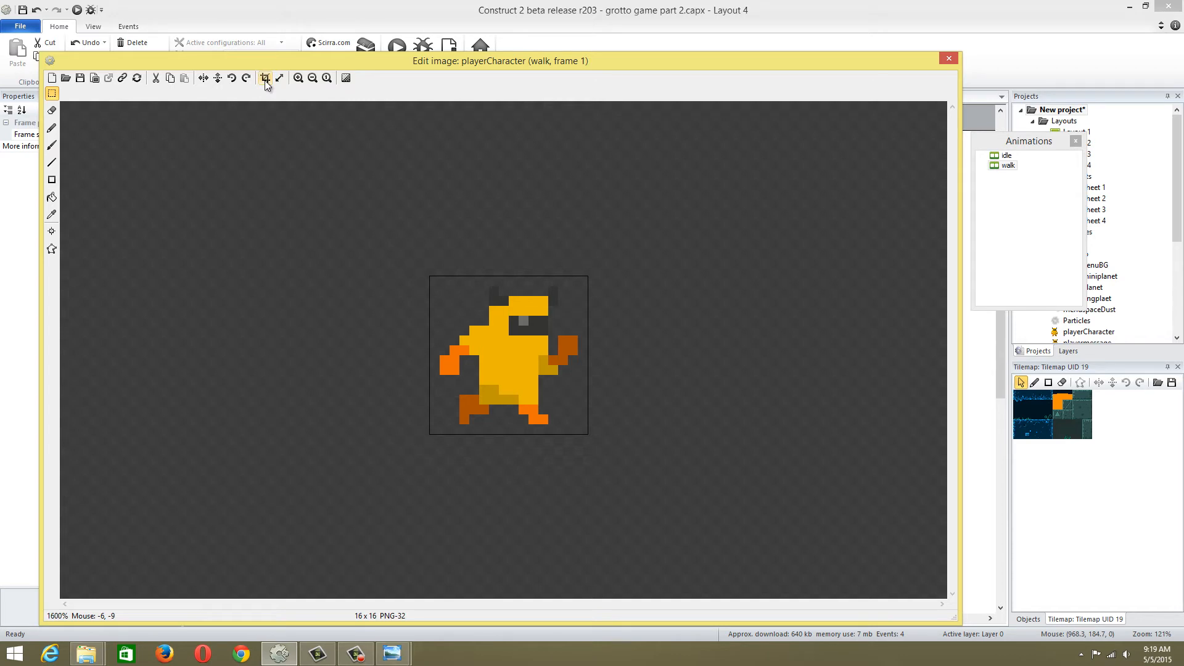
pyautogui.click(948, 59)
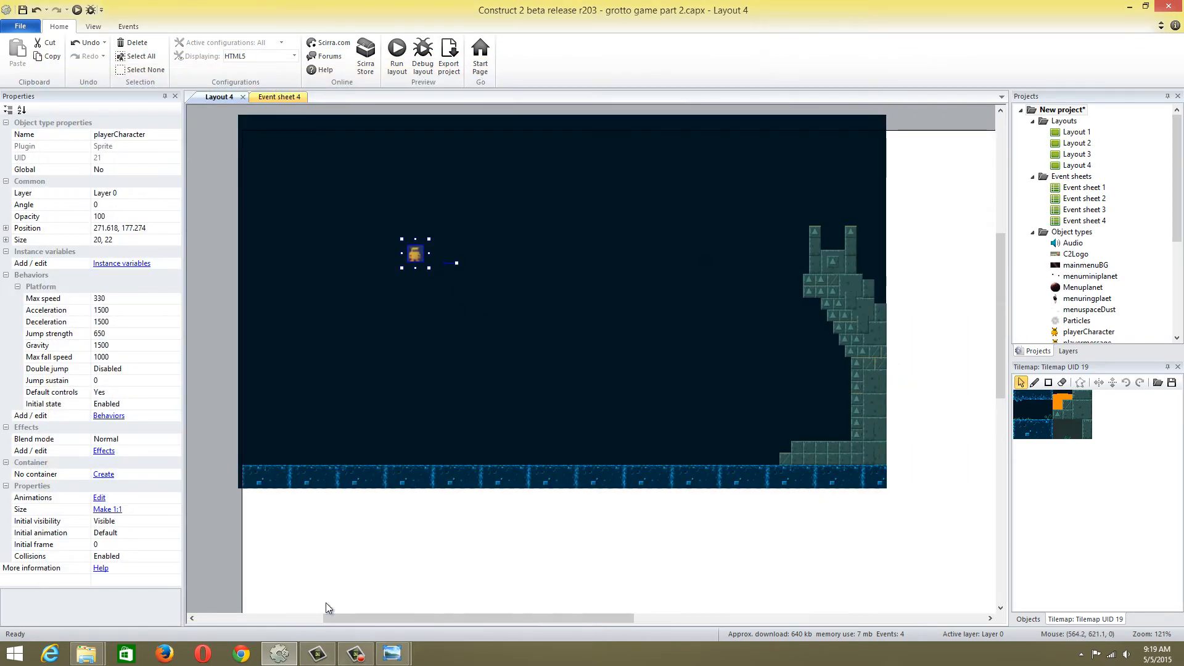
# Reopen the playerCharacter sprite and import the frame1 image file into its idle animation
pyautogui.doubleClick(413, 257)
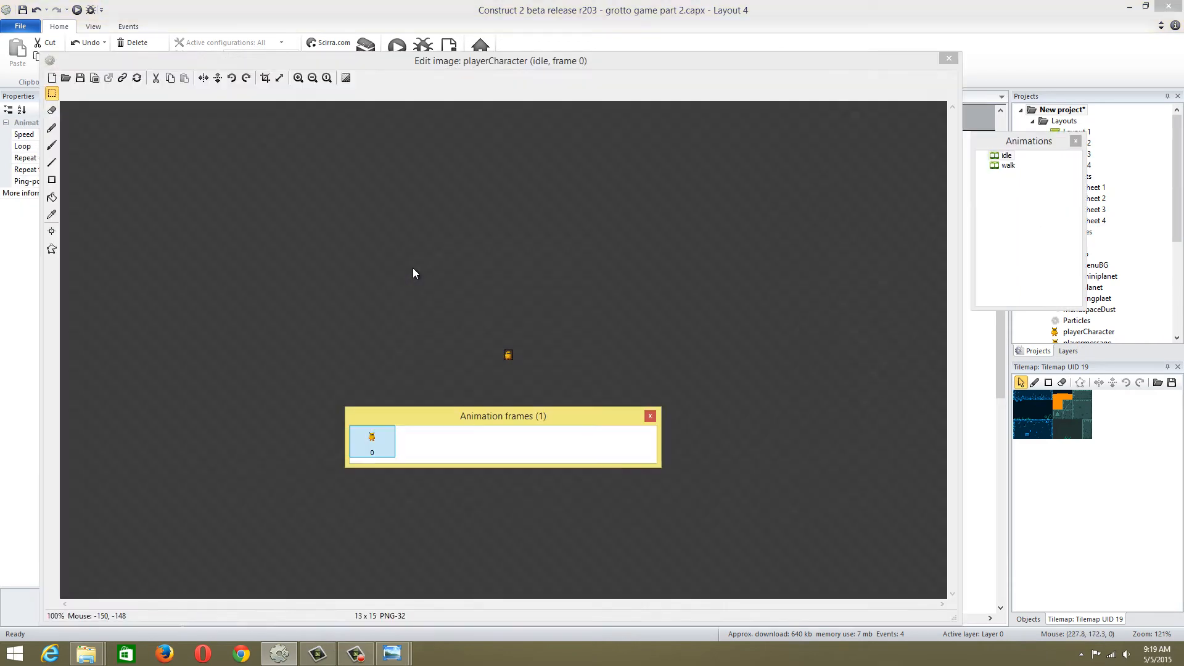
pyautogui.rightClick(425, 443)
pyautogui.moveTo(467, 497)
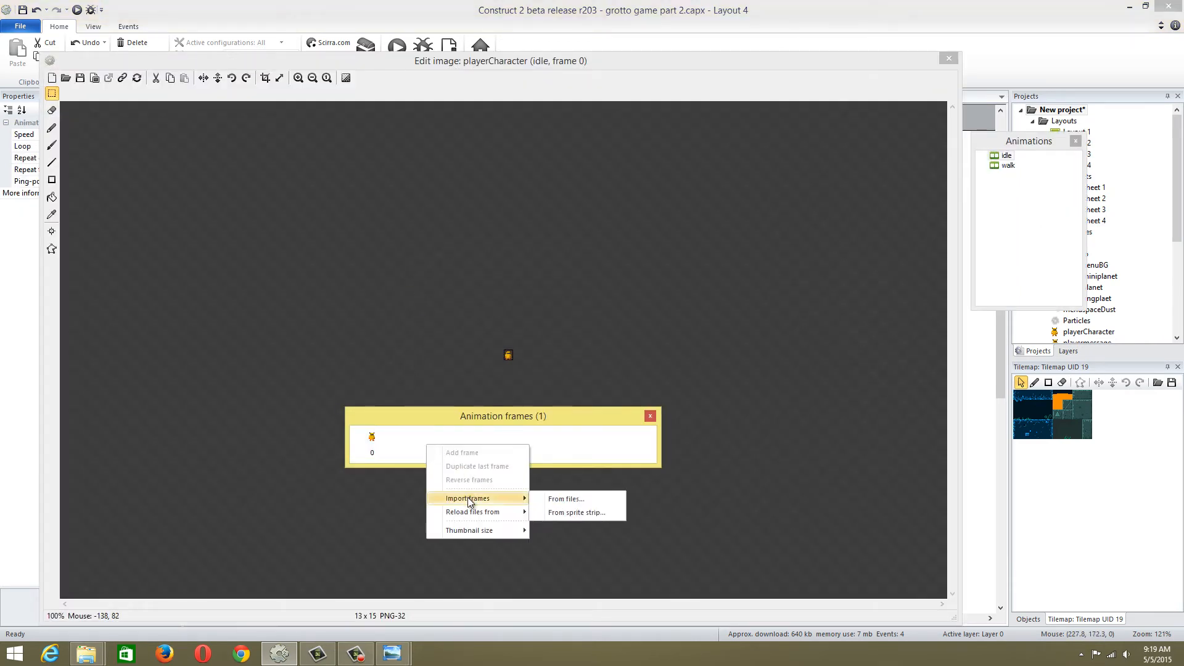
pyautogui.click(564, 500)
pyautogui.moveTo(435, 235); pyautogui.dragTo(446, 516)
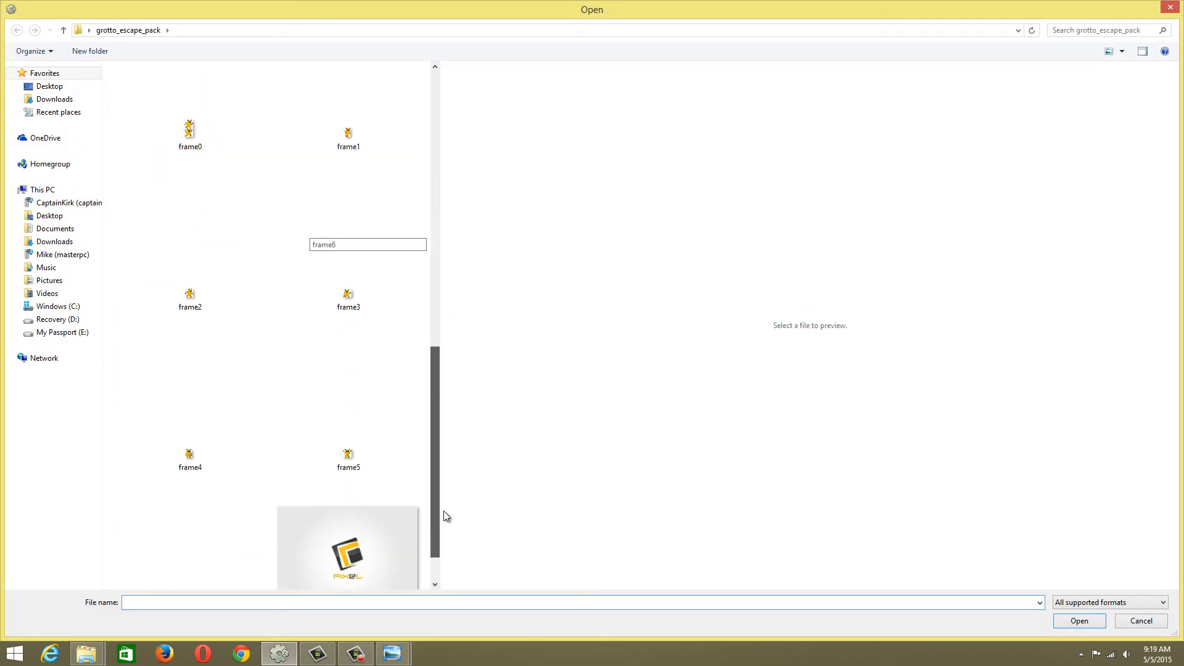
pyautogui.doubleClick(361, 135)
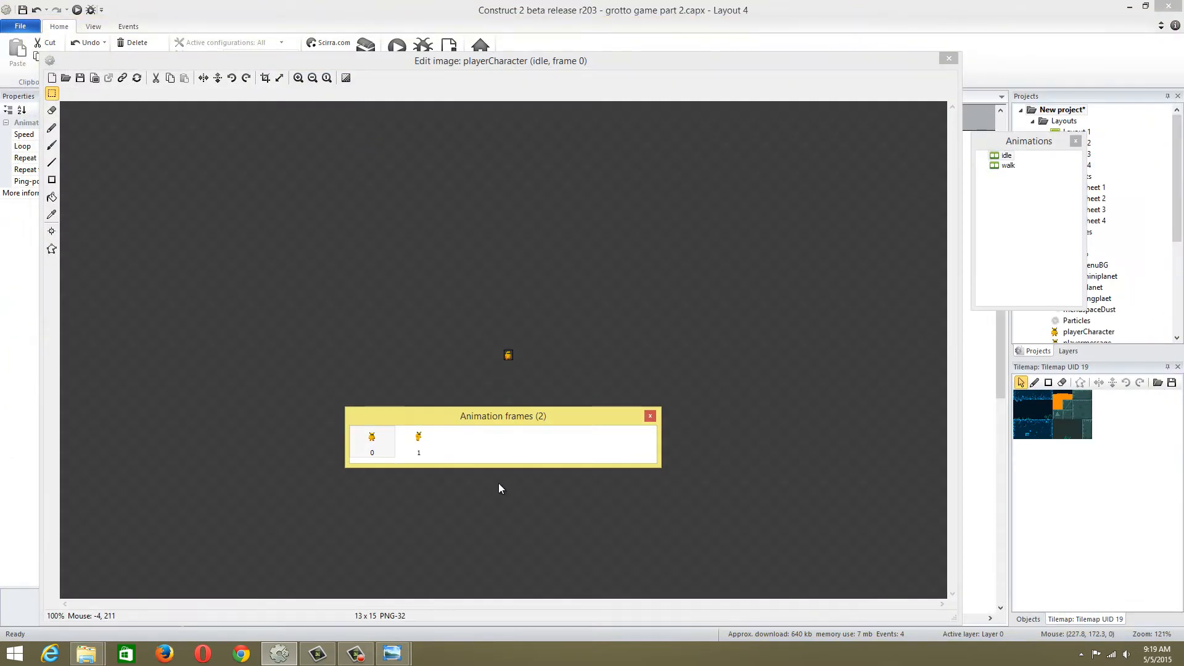
# Import the frame2 image file as another frame of the idle animation
pyautogui.rightClick(471, 445)
pyautogui.moveTo(528, 500)
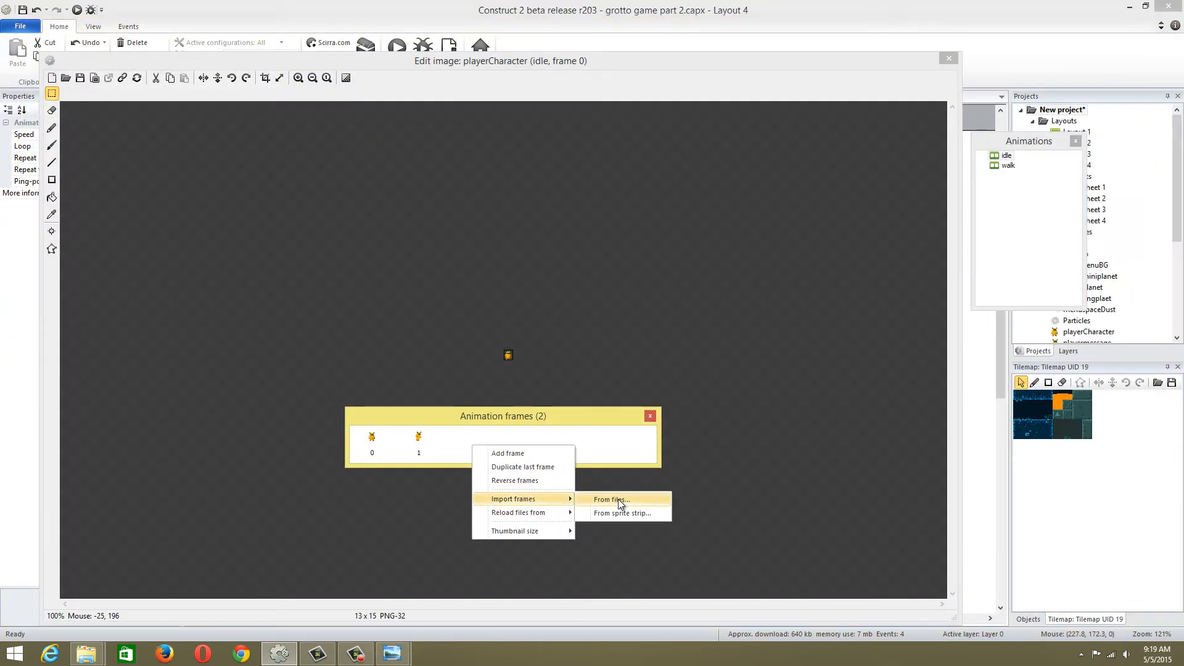
pyautogui.click(618, 499)
pyautogui.moveTo(440, 233); pyautogui.dragTo(439, 509)
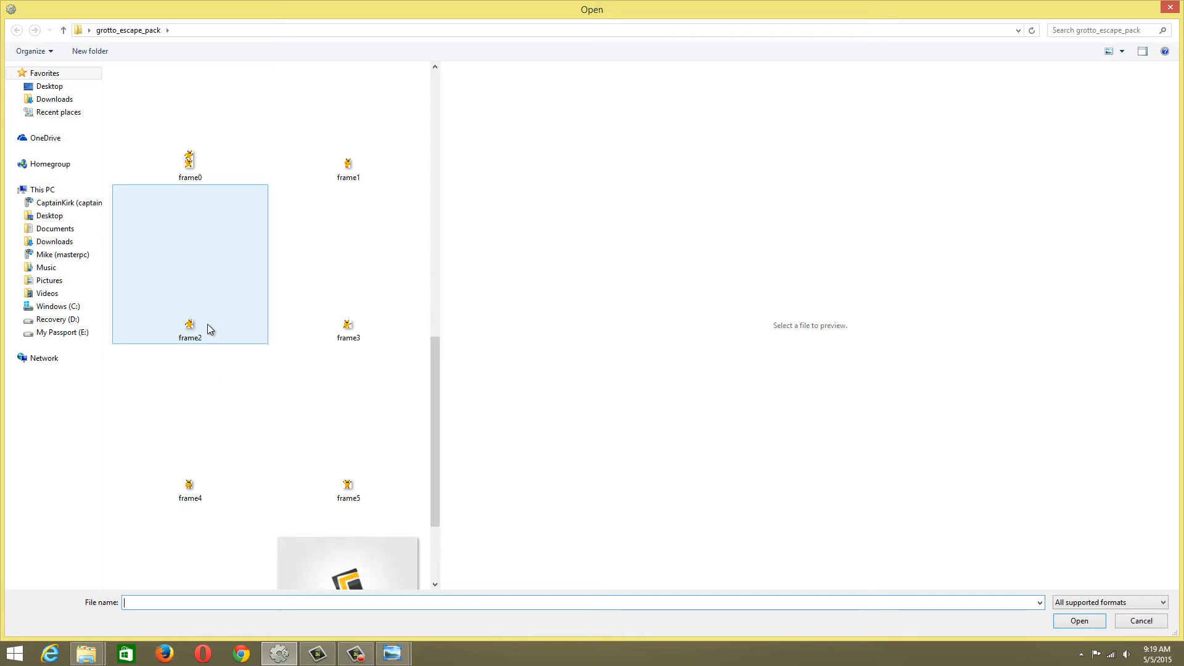
pyautogui.doubleClick(207, 323)
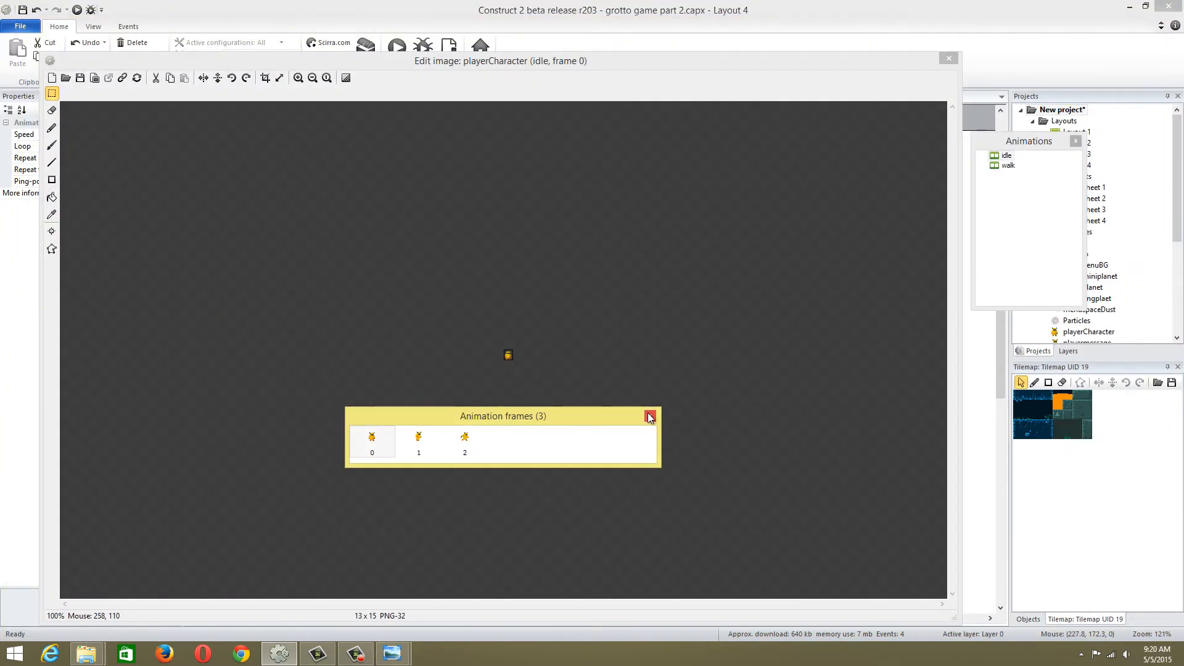
# Add an animation named jump to the playerCharacter sprite and open it for editing
pyautogui.rightClick(1004, 220)
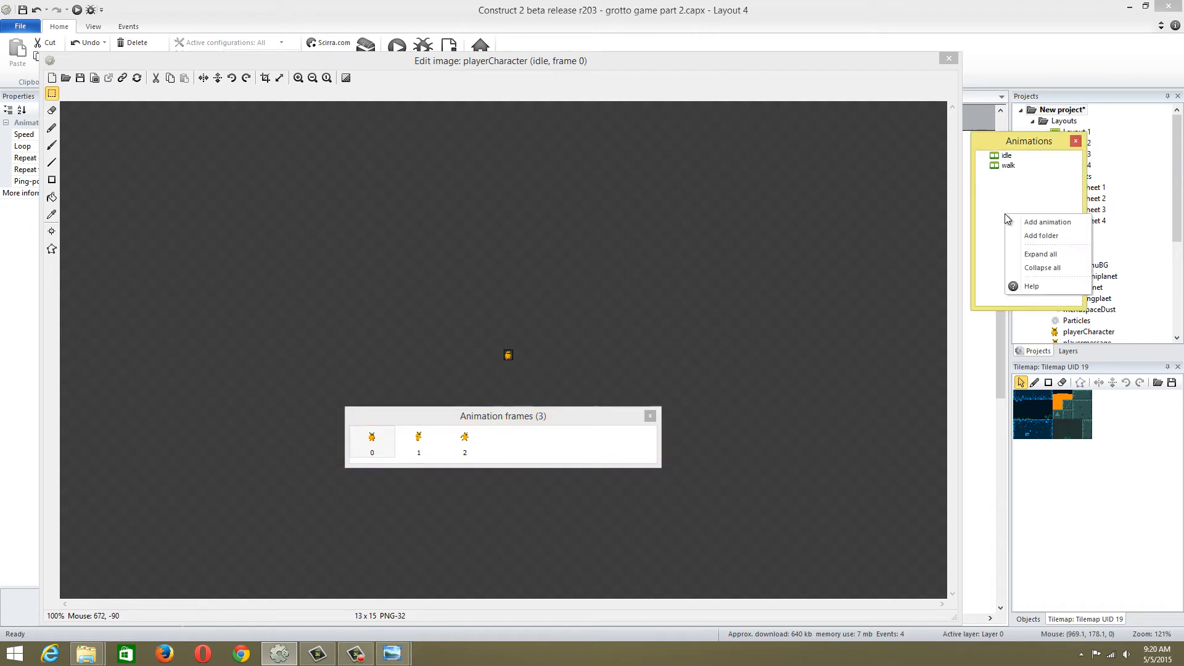
pyautogui.click(1019, 223)
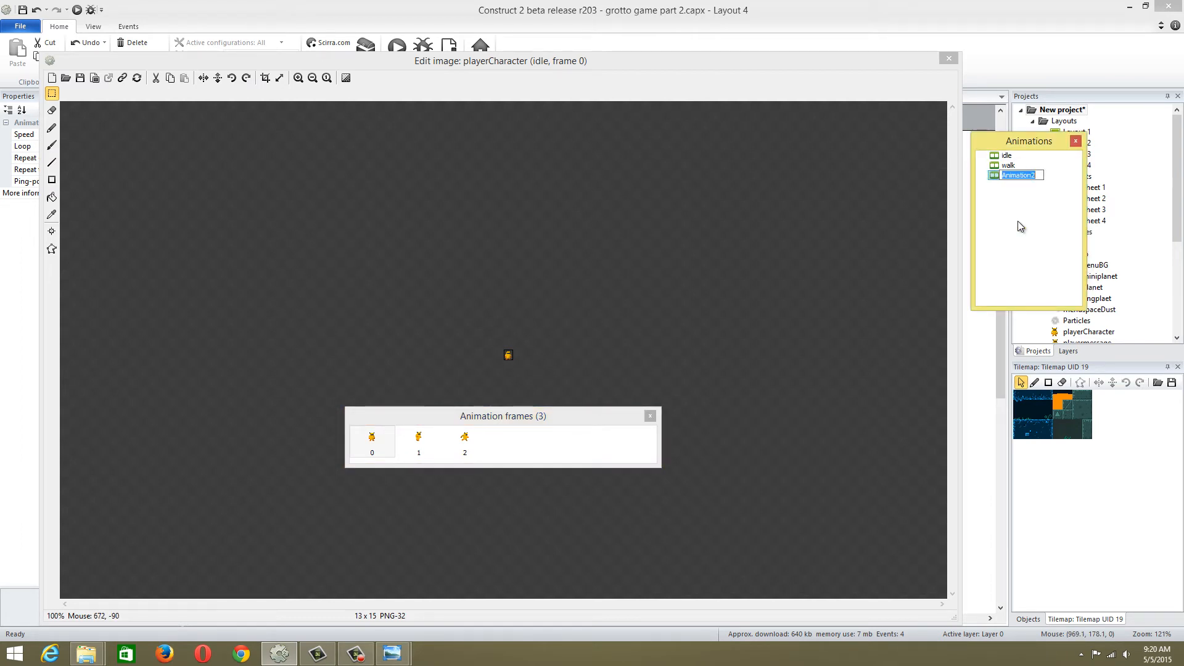
pyautogui.write('jump')
pyautogui.press('Return')
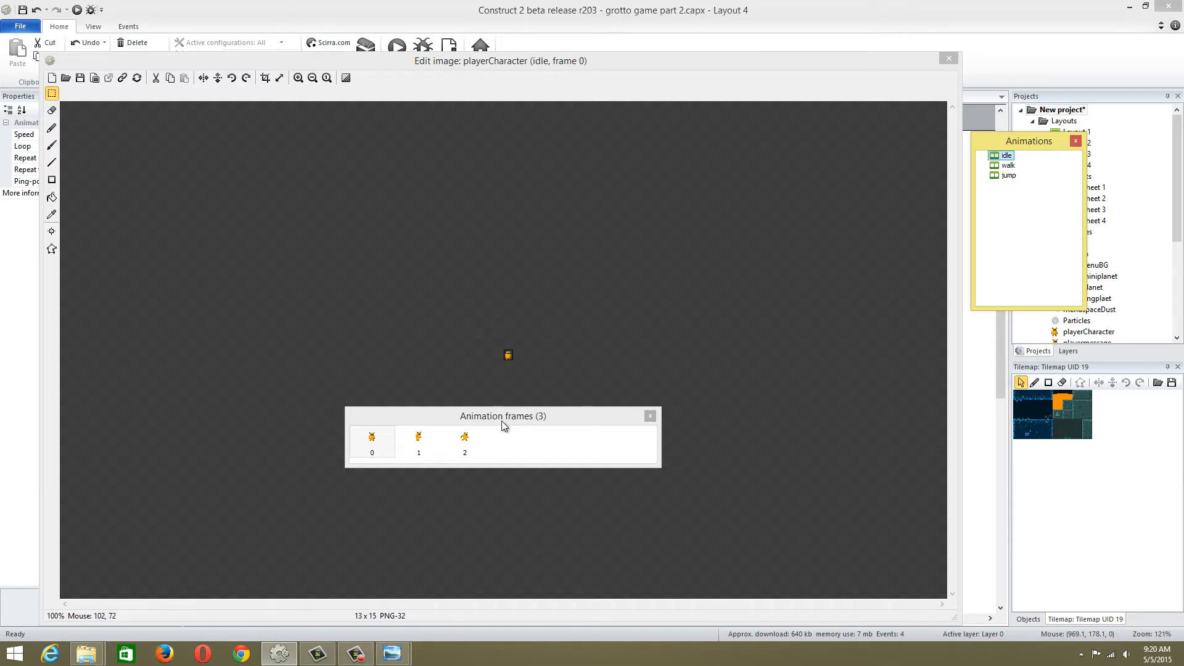
pyautogui.click(1009, 176)
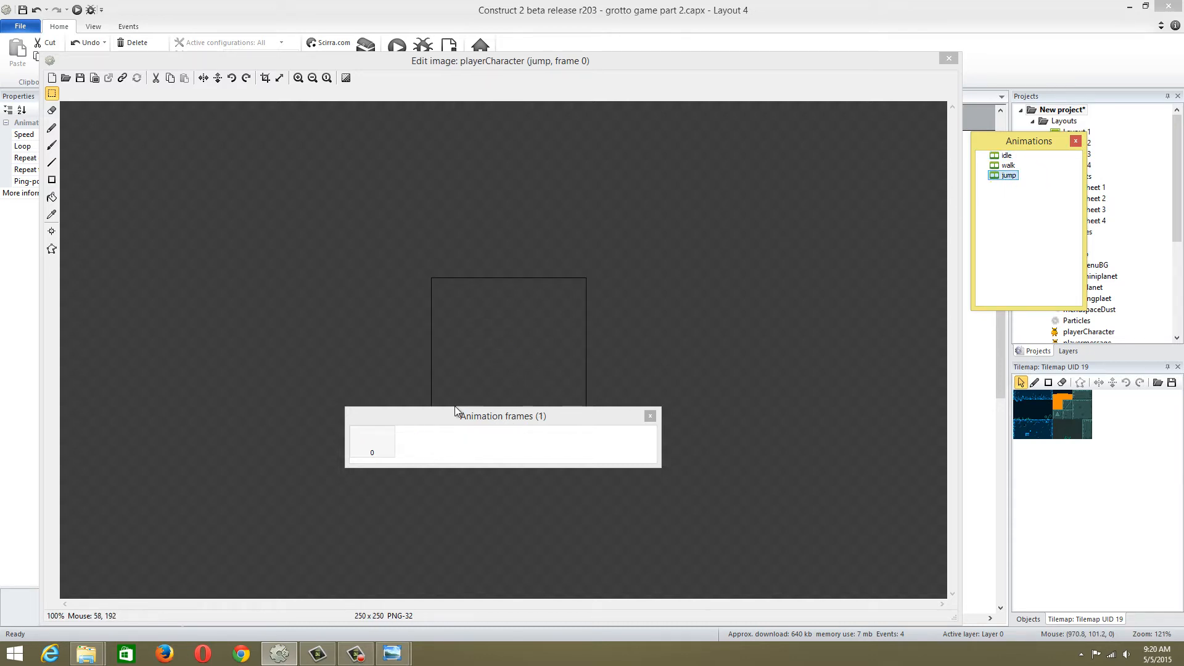
pyautogui.rightClick(410, 438)
pyautogui.click(461, 447)
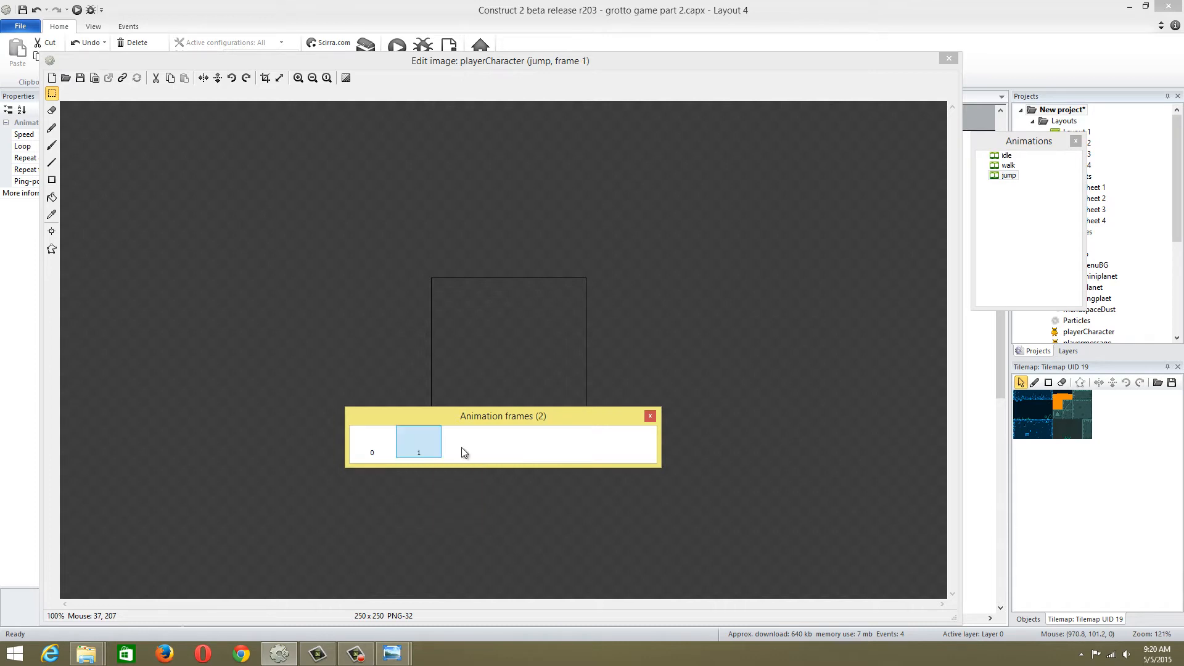
pyautogui.rightClick(419, 453)
pyautogui.click(426, 469)
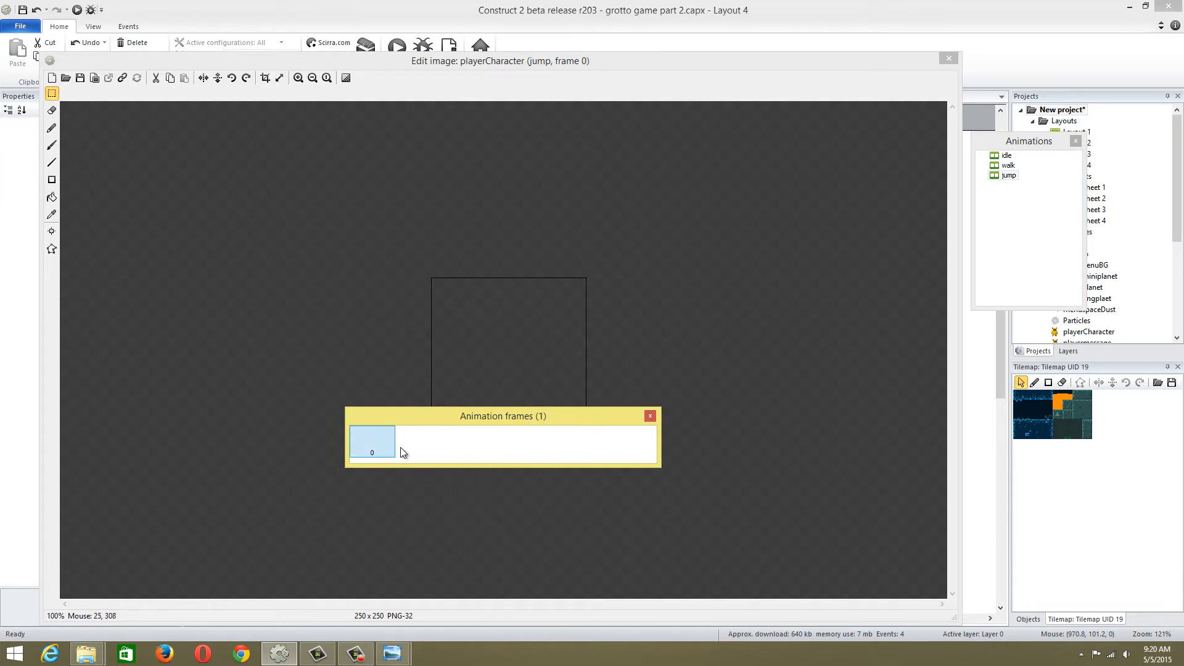
# Import the frame0 image file into the jump animation and delete the blank original frame
pyautogui.rightClick(391, 447)
pyautogui.moveTo(431, 498)
pyautogui.click(518, 499)
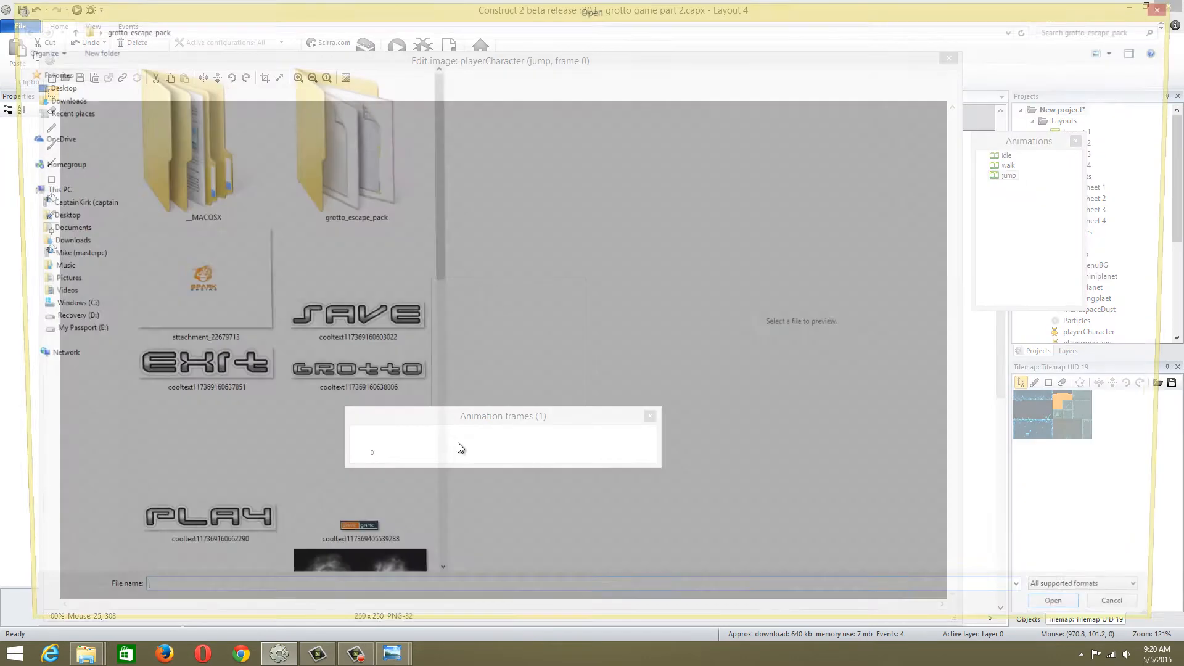
pyautogui.moveTo(440, 262); pyautogui.dragTo(440, 545)
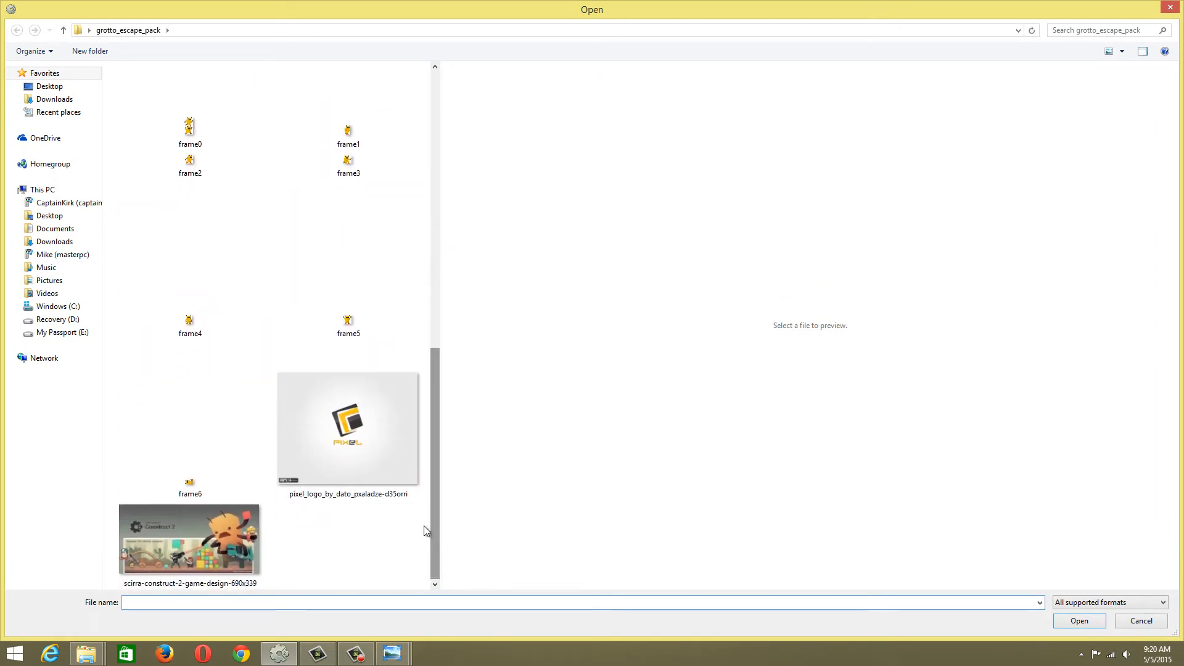
pyautogui.click(188, 140)
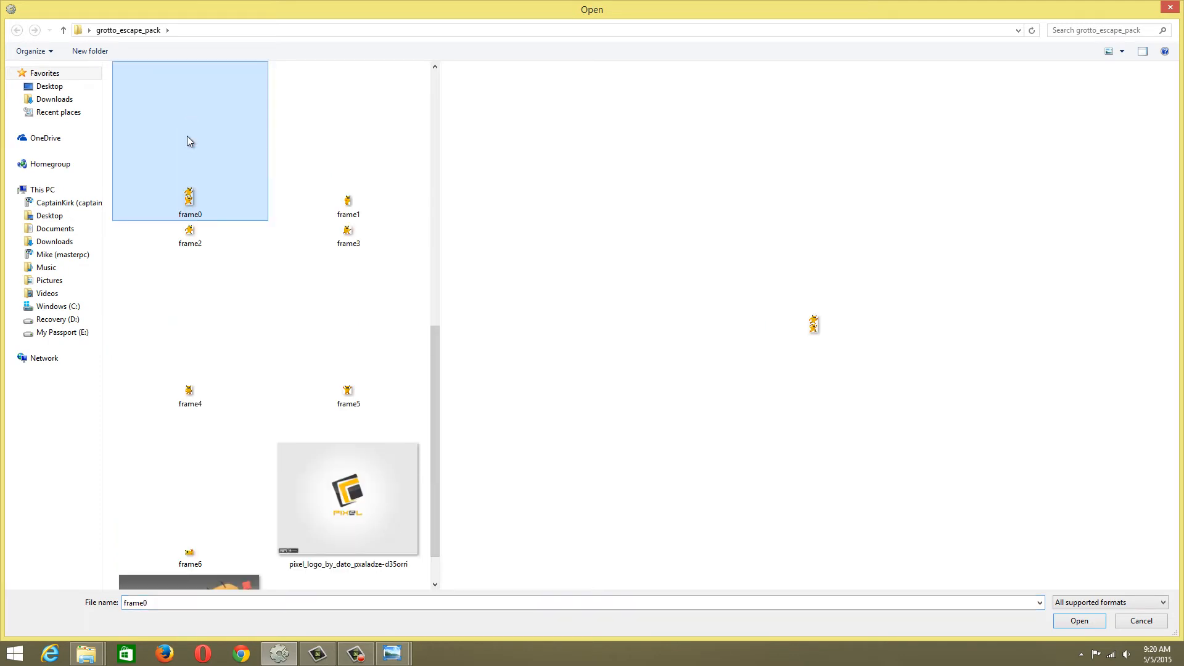
pyautogui.doubleClick(205, 192)
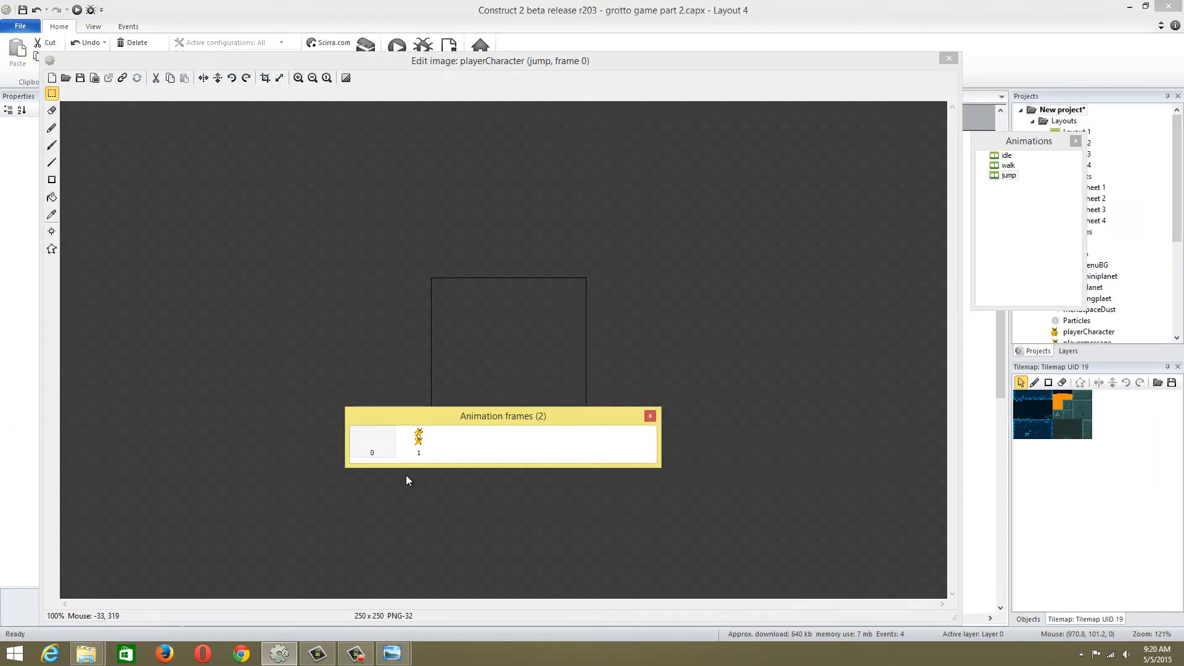
pyautogui.click(380, 455)
pyautogui.press('Delete')
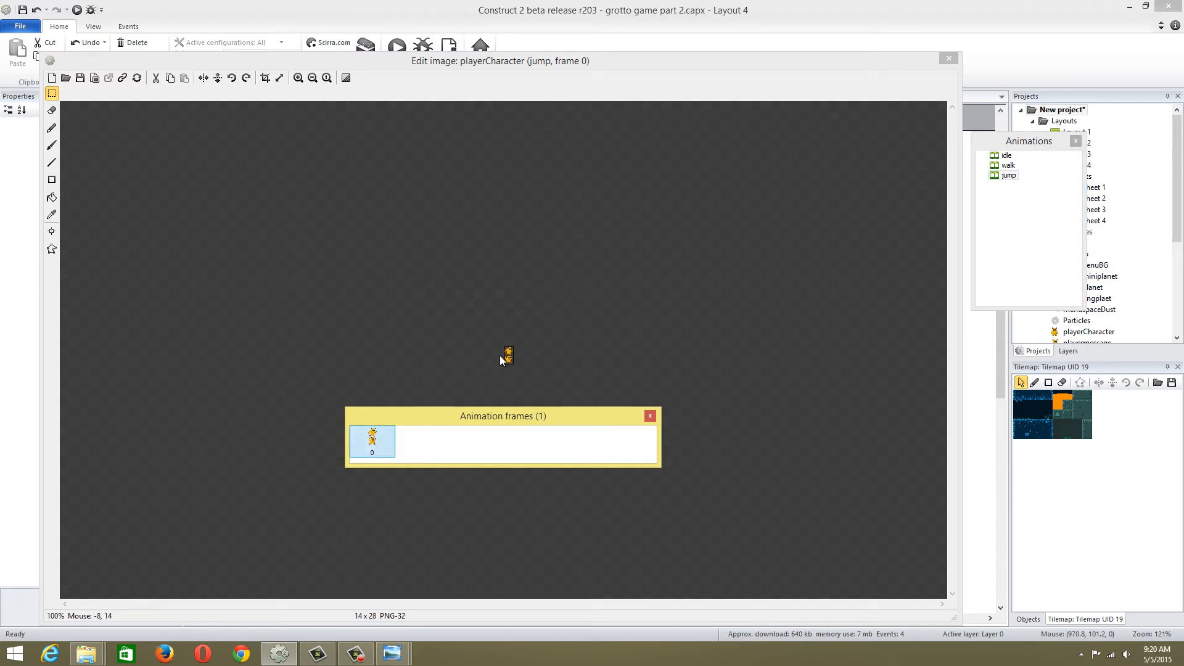
# Erase the upper pose from jump frame 0, crop the image to the remaining pose and close the image editor
pyautogui.click(494, 297)
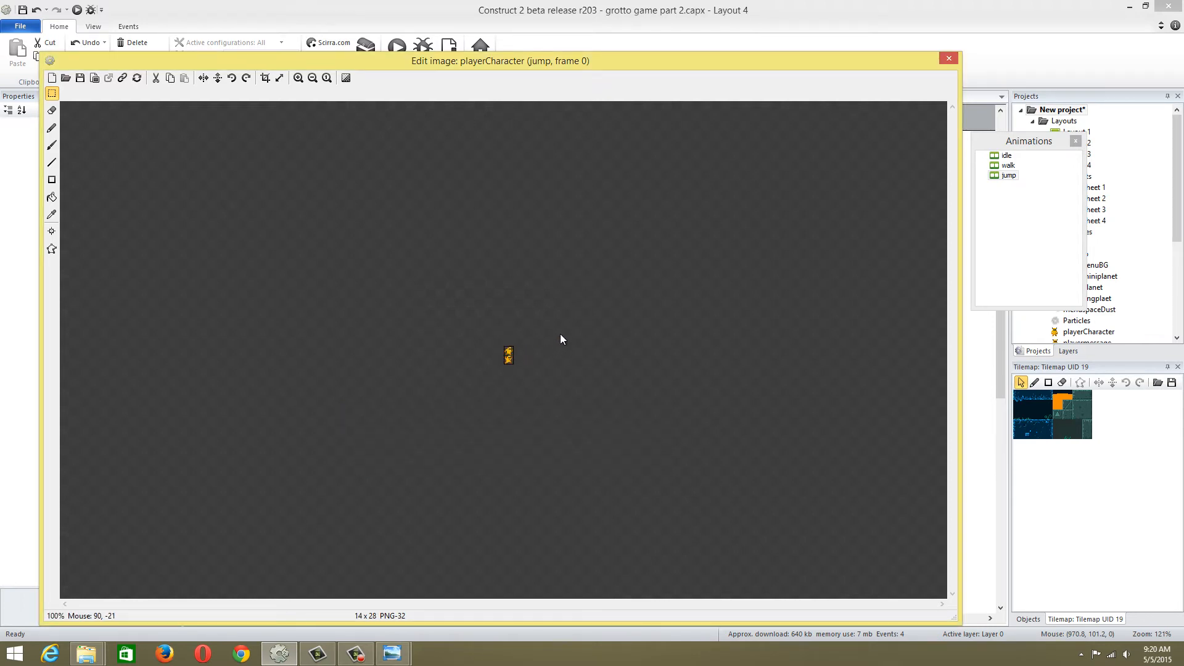
pyautogui.scroll(5, 558, 348)
pyautogui.scroll(-1, 556, 352)
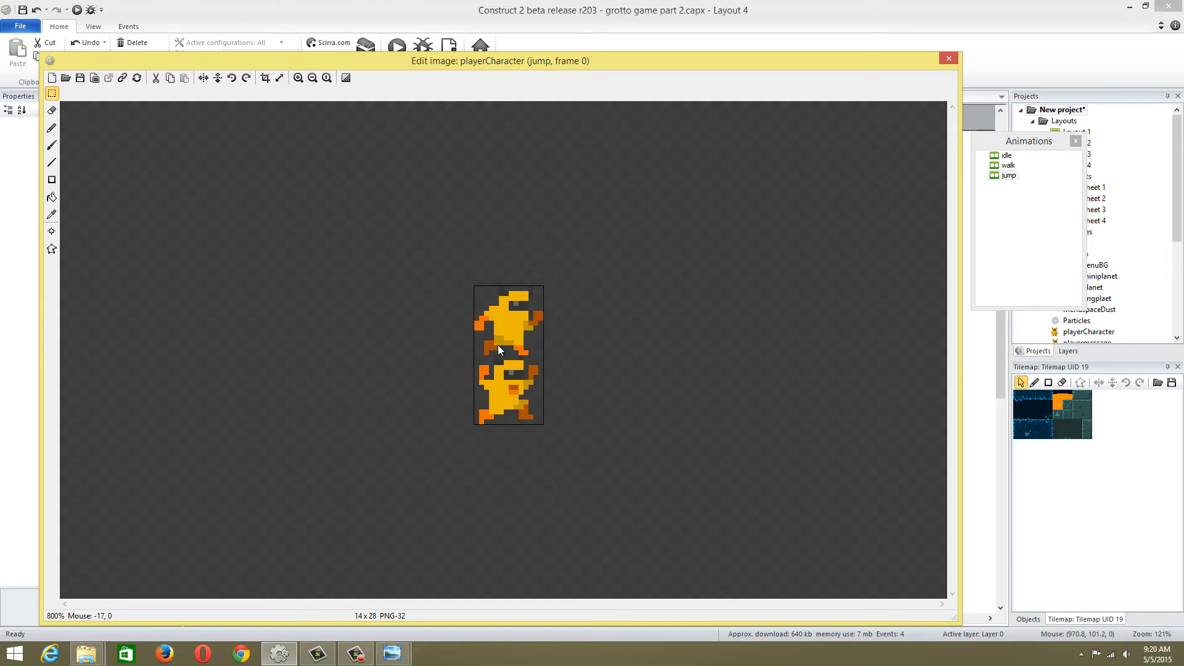
pyautogui.keyDown('ctrl'); pyautogui.scroll(1, 535, 354); pyautogui.keyUp('ctrl')
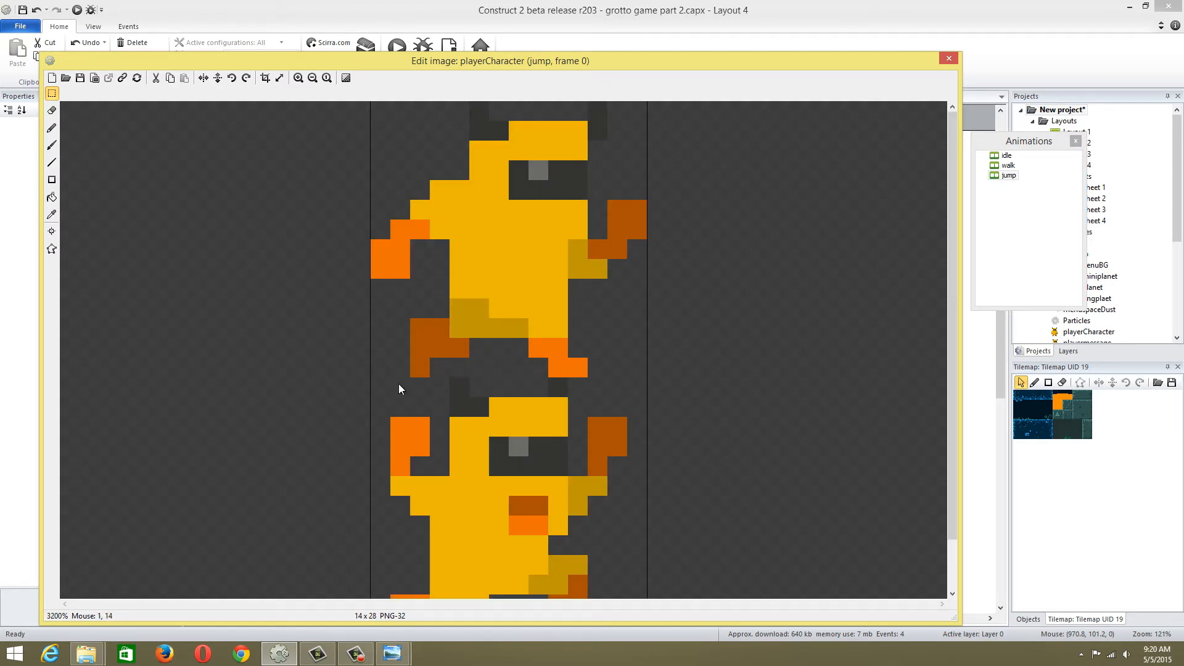
pyautogui.moveTo(372, 384); pyautogui.dragTo(423, 317)
pyautogui.moveTo(376, 379); pyautogui.dragTo(643, 43)
pyautogui.press('Delete')
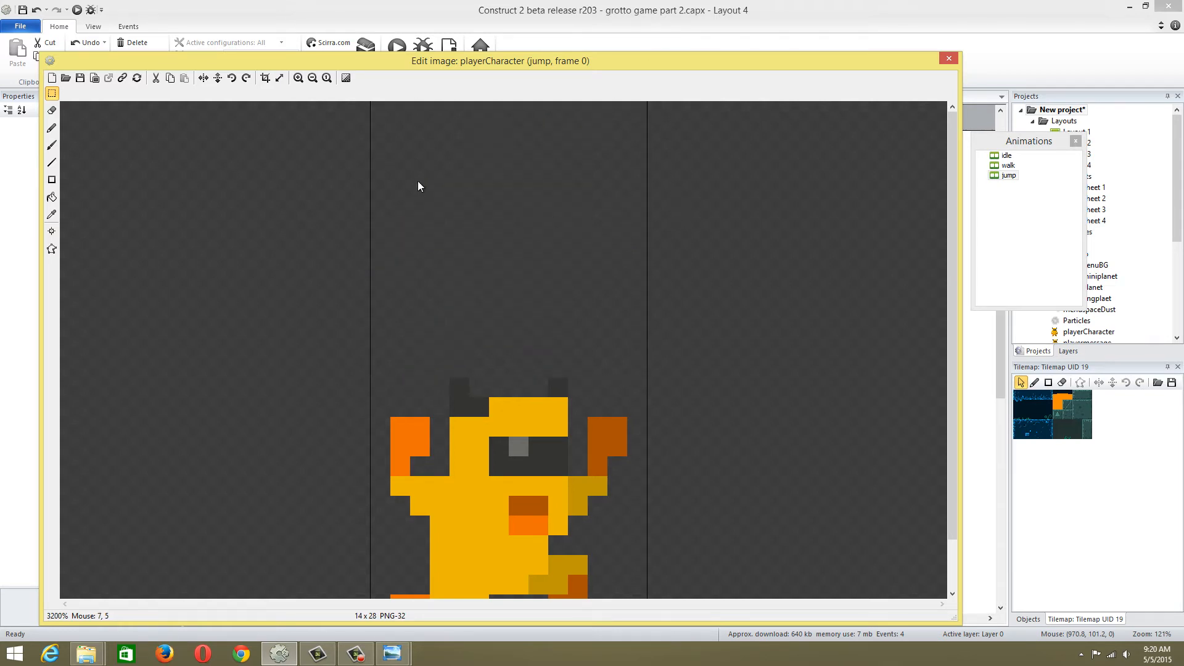
pyautogui.click(266, 78)
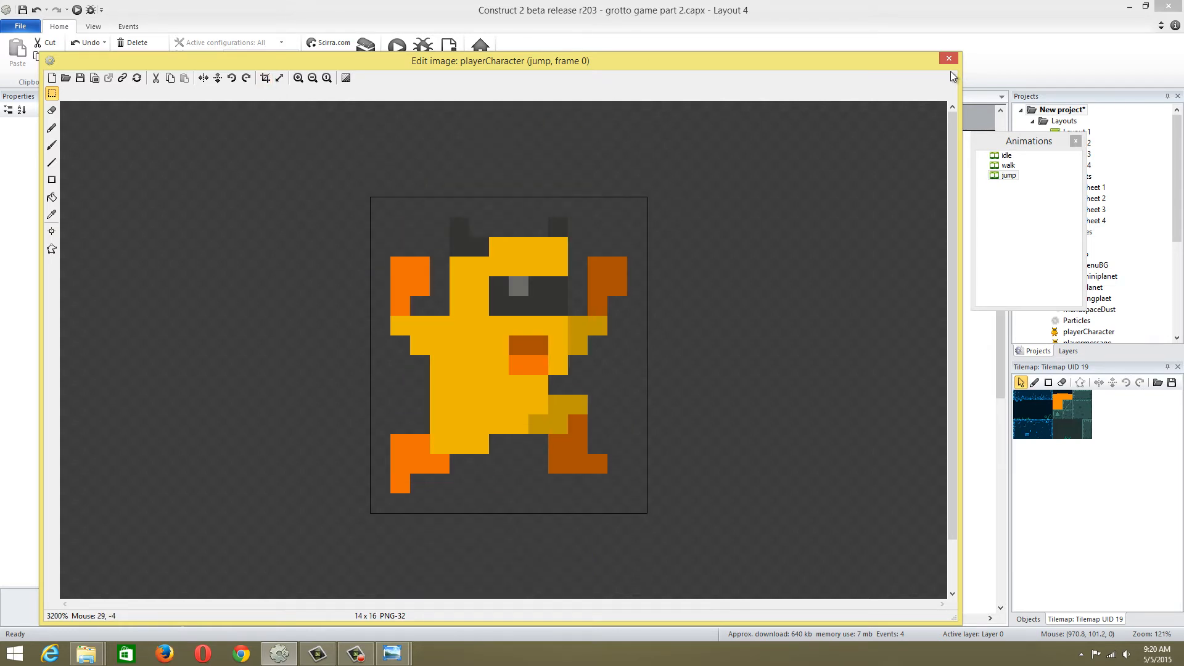
pyautogui.click(948, 58)
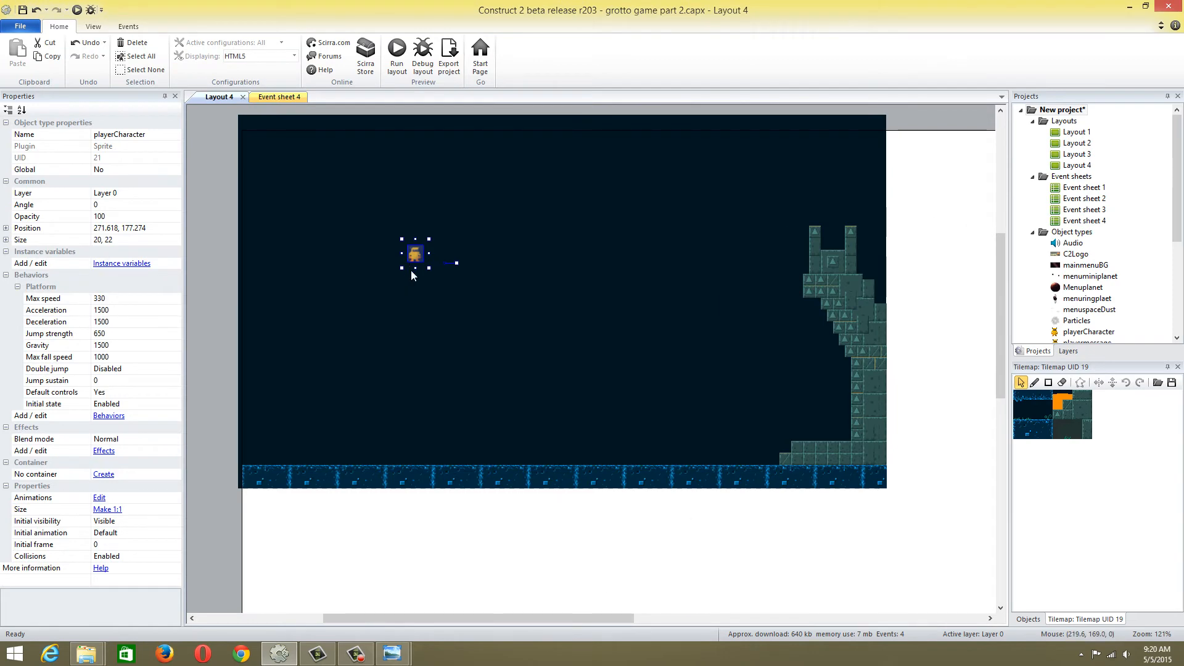
# Reopen the playerCharacter sprite, add an animation named victory and open it for editing
pyautogui.doubleClick(412, 264)
pyautogui.rightClick(1021, 206)
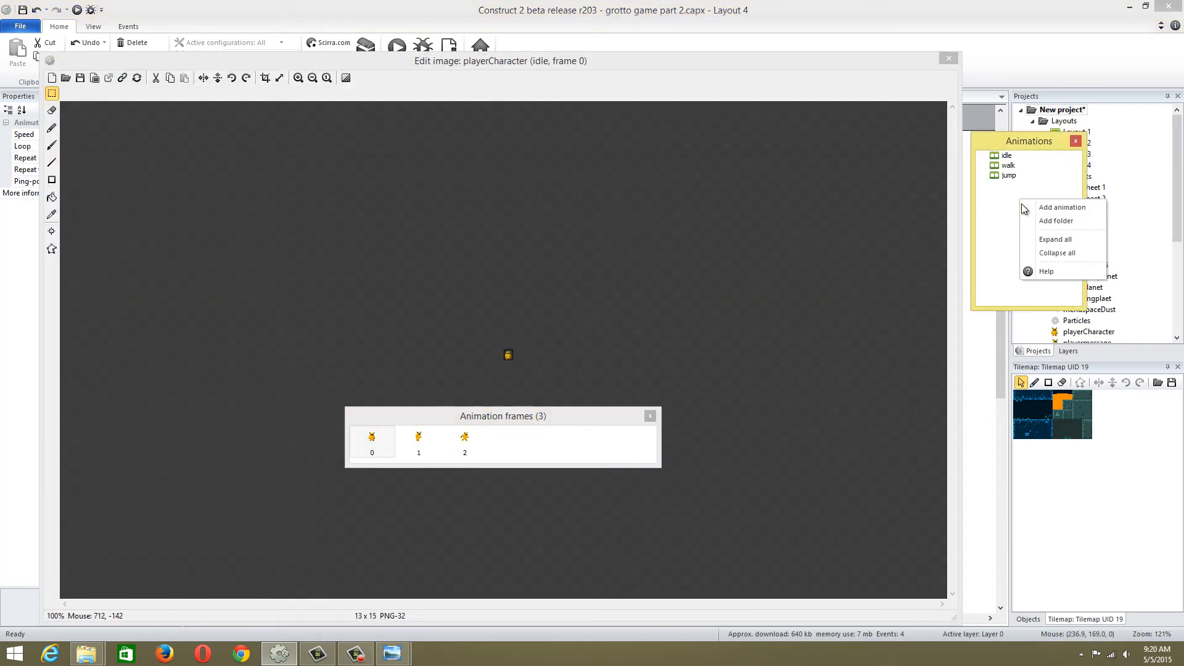
pyautogui.click(1023, 206)
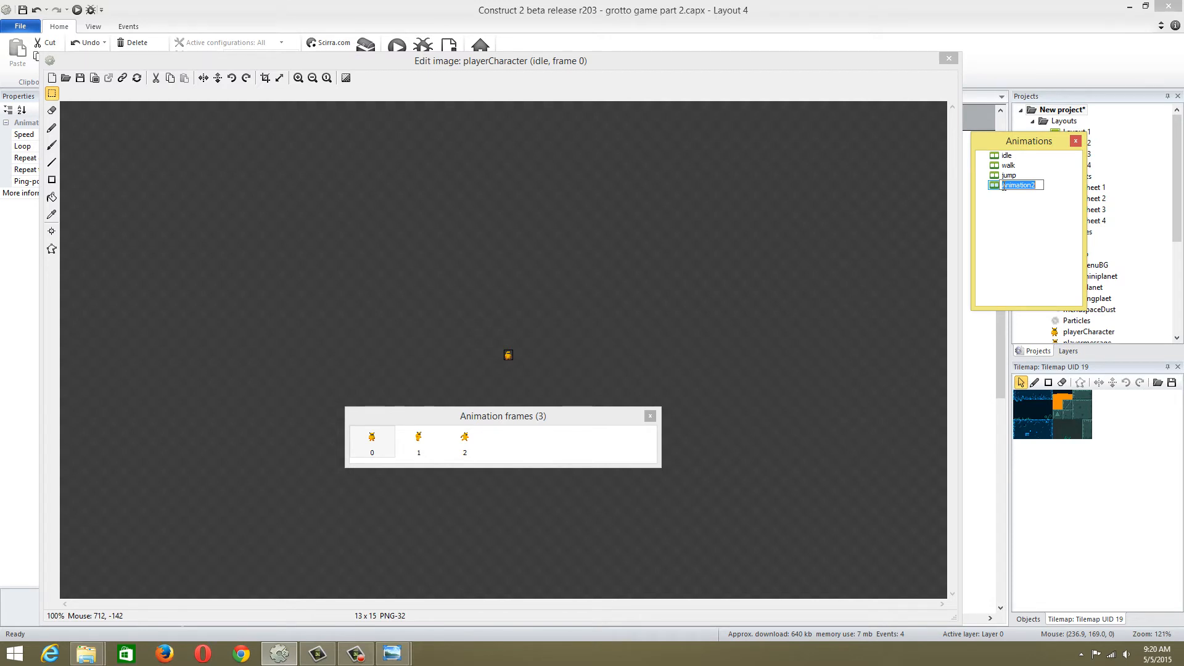
pyautogui.write('j')
pyautogui.write('ictory')
pyautogui.press('Return')
pyautogui.click(1011, 185)
# Import the frame5 image file into the victory animation and delete the blank original frame
pyautogui.rightClick(367, 441)
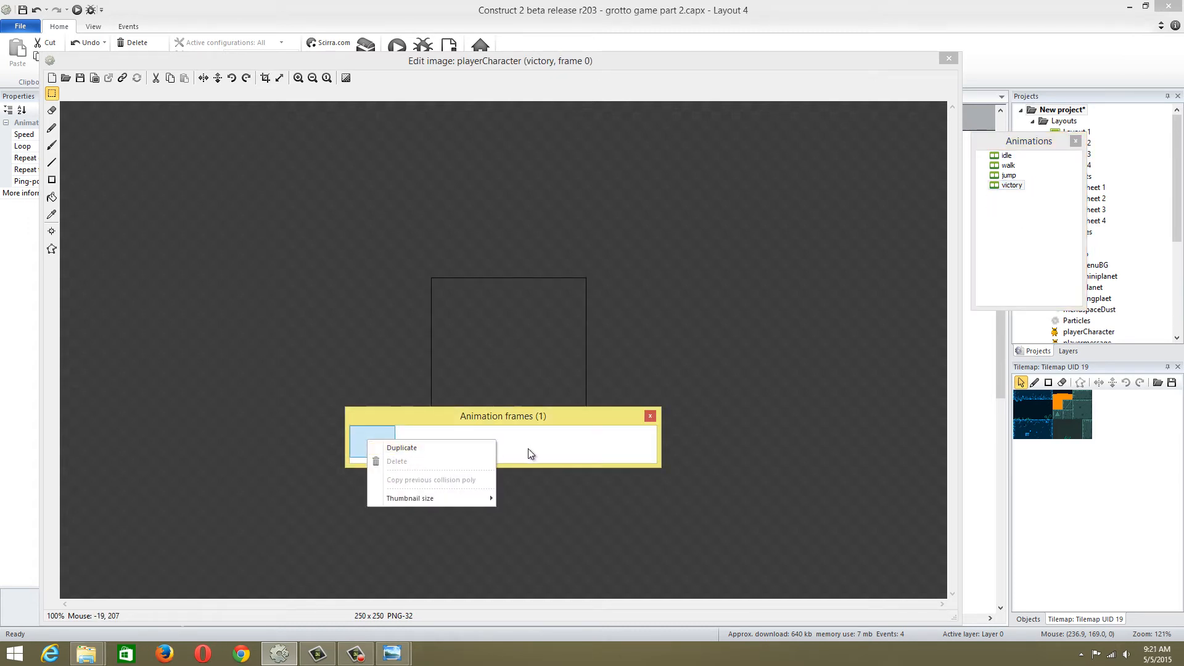
pyautogui.rightClick(409, 450)
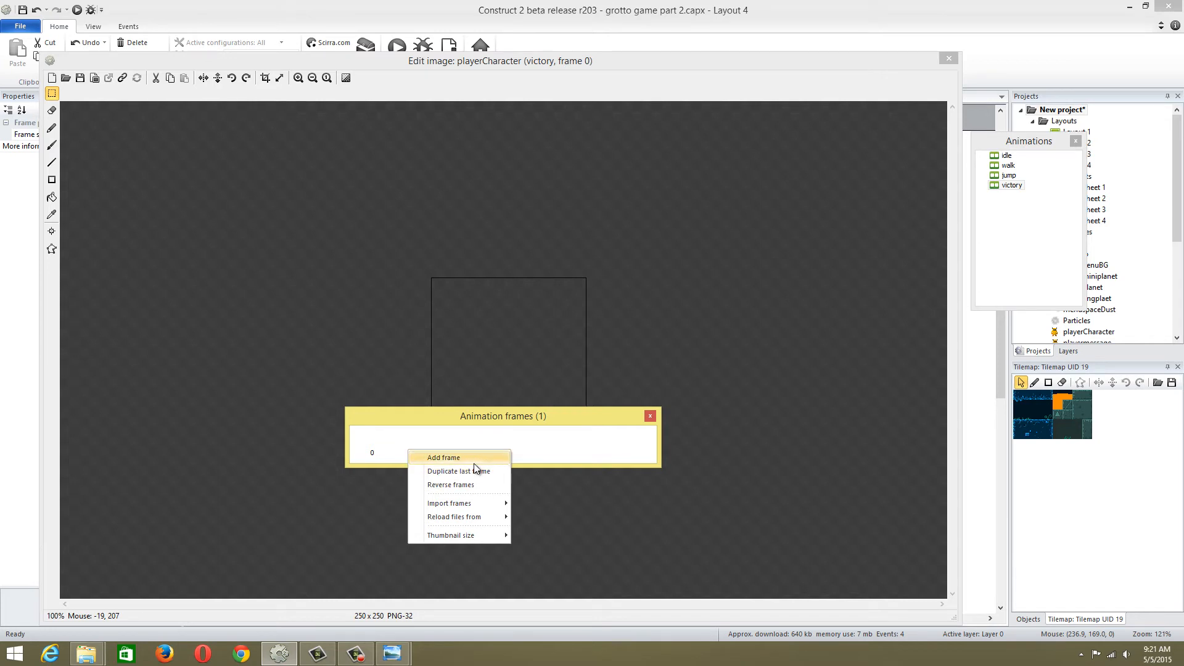
pyautogui.moveTo(466, 506)
pyautogui.click(536, 503)
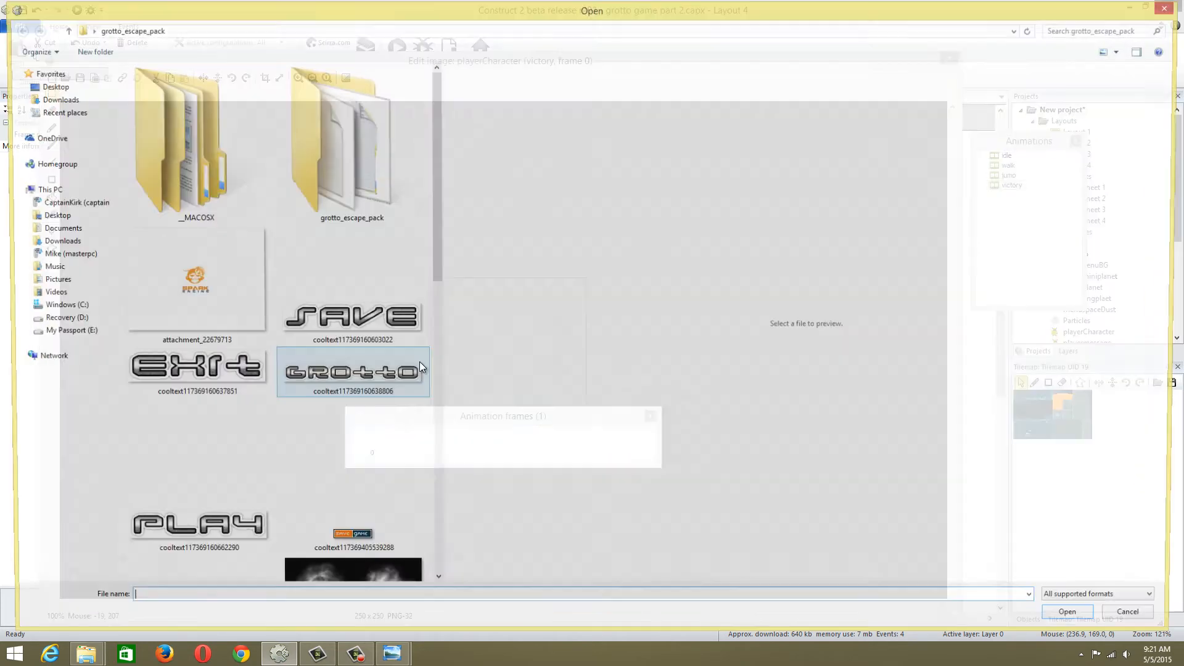
pyautogui.moveTo(432, 285); pyautogui.dragTo(442, 508)
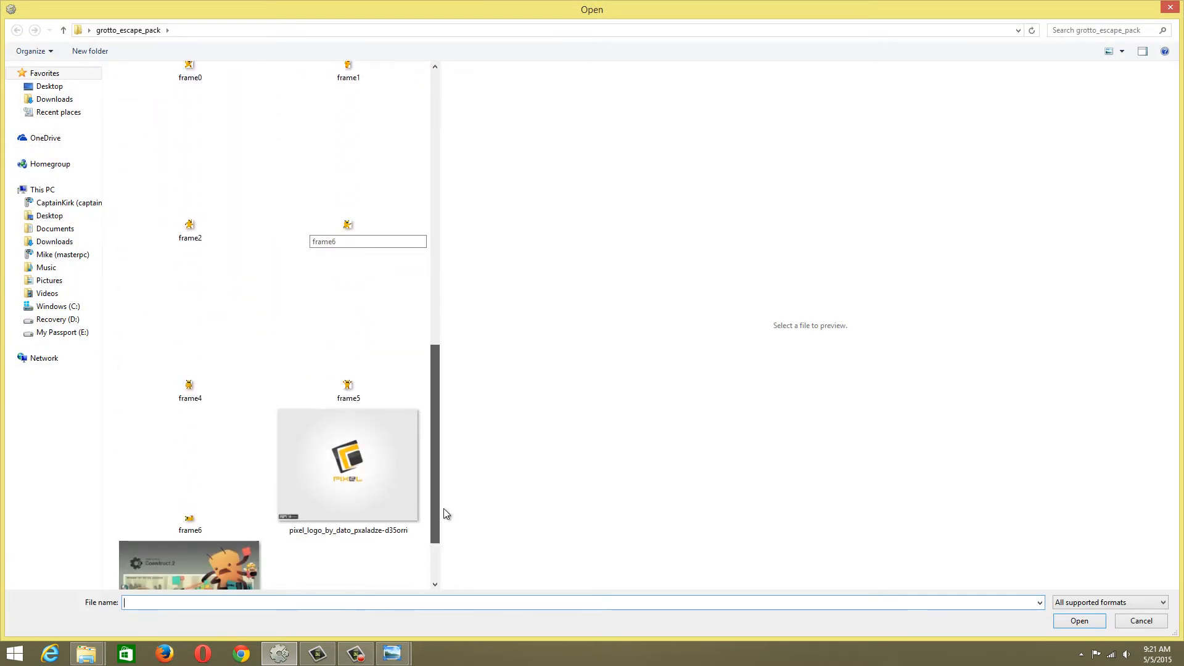
pyautogui.click(349, 388)
pyautogui.doubleClick(348, 388)
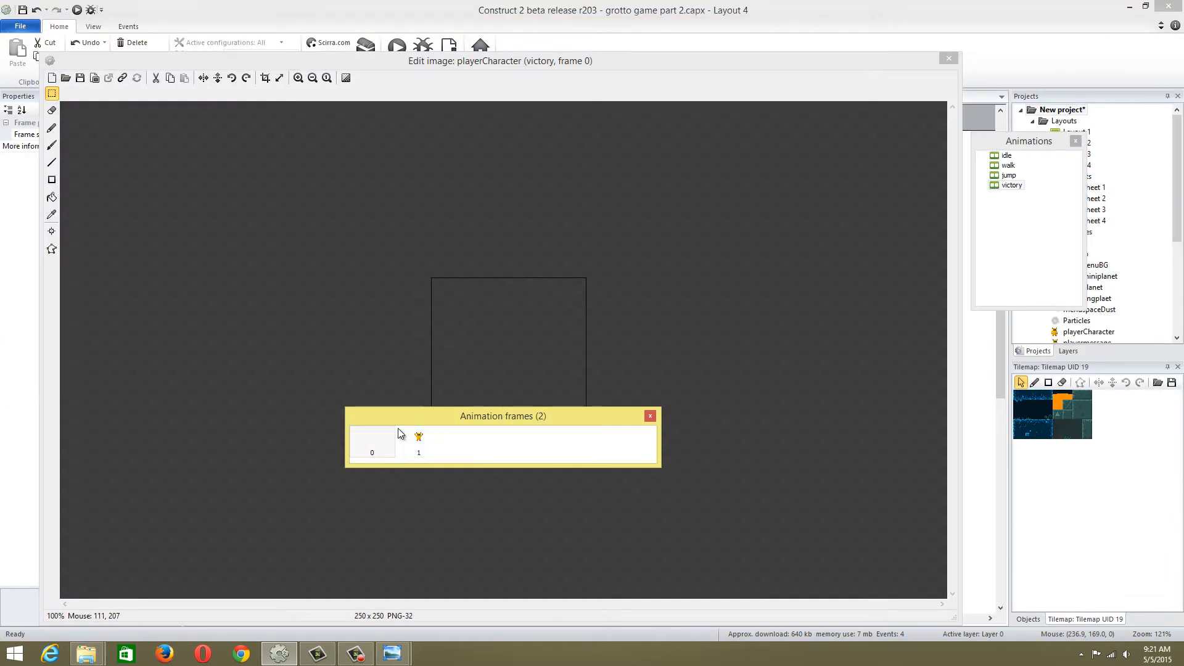
pyautogui.press('Delete')
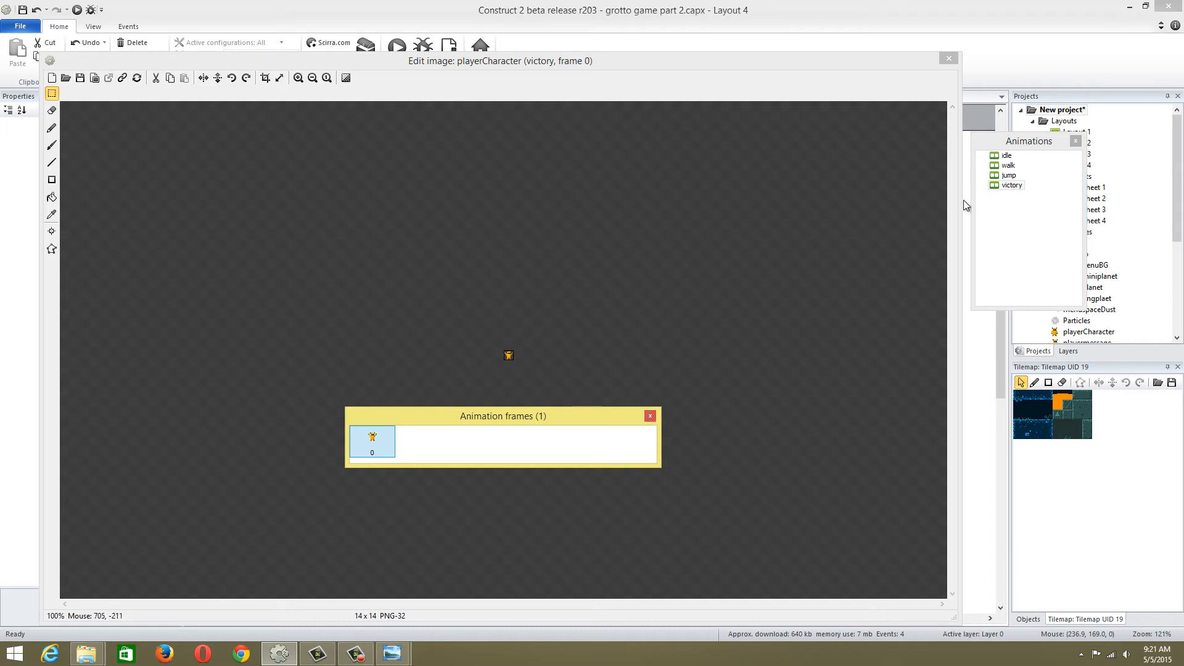
# Try to add a further animation below victory in the playerCharacter's animation list
pyautogui.click(1019, 221)
pyautogui.rightClick(1018, 220)
pyautogui.click(1002, 201)
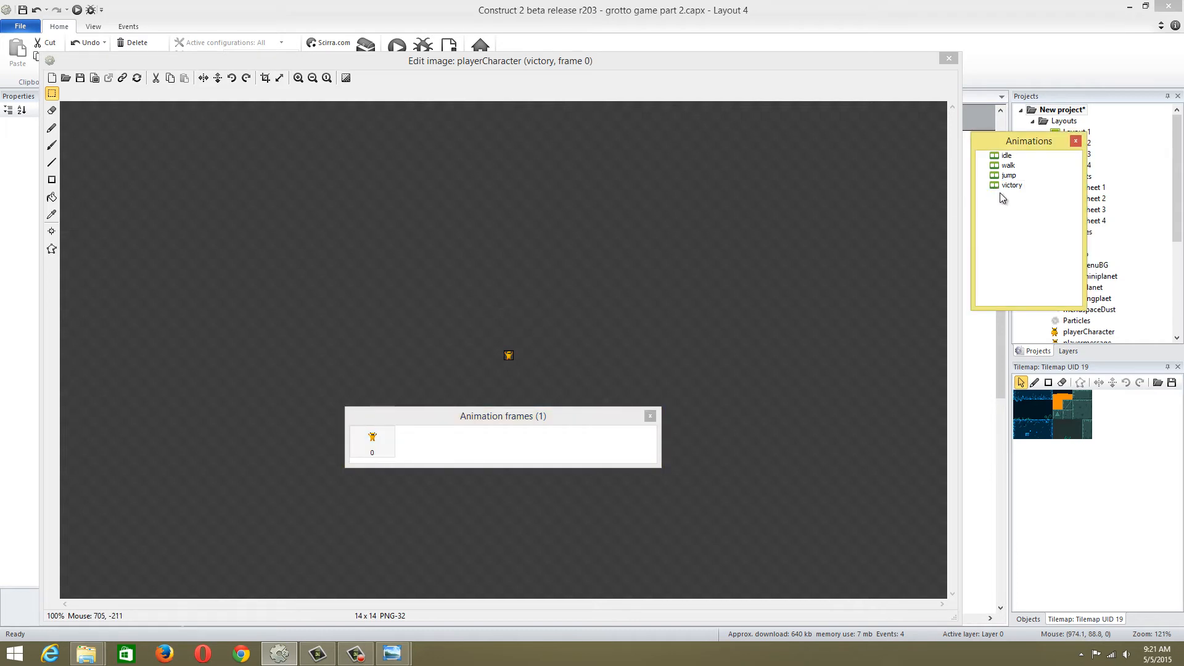
pyautogui.rightClick(1001, 203)
pyautogui.click(995, 194)
pyautogui.moveTo(898, 67); pyautogui.dragTo(758, 110)
pyautogui.rightClick(1010, 214)
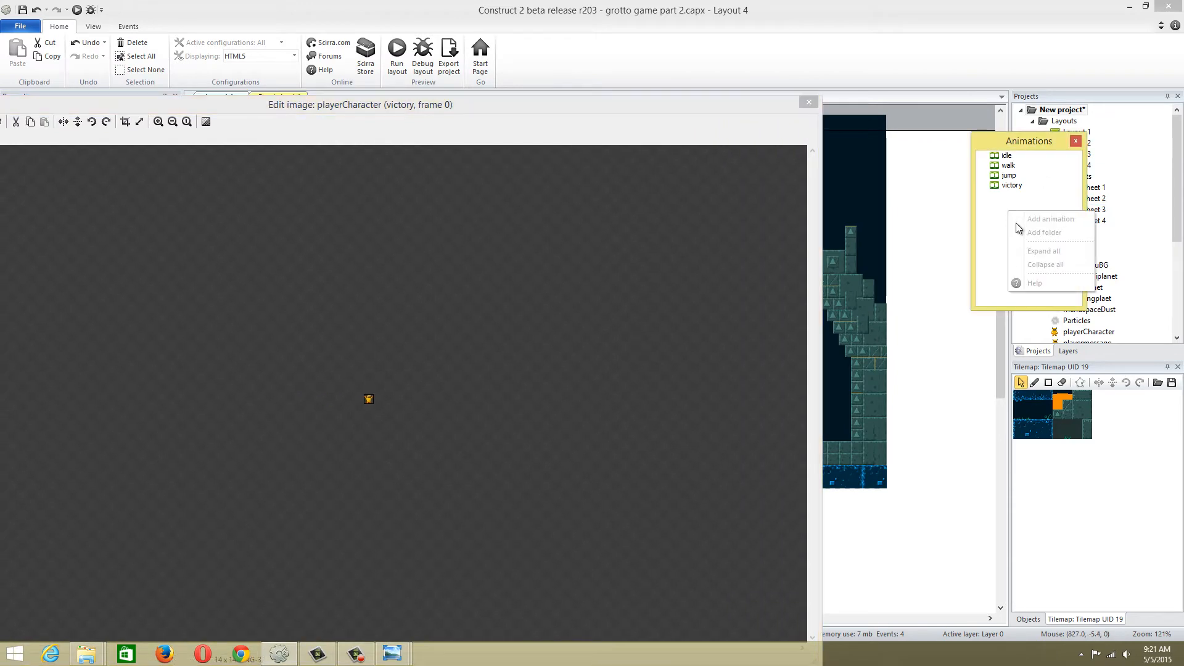
# Close and reopen the playerCharacter sprite's image editor, add an animation named dead and open it for editing
pyautogui.click(811, 102)
pyautogui.doubleClick(409, 261)
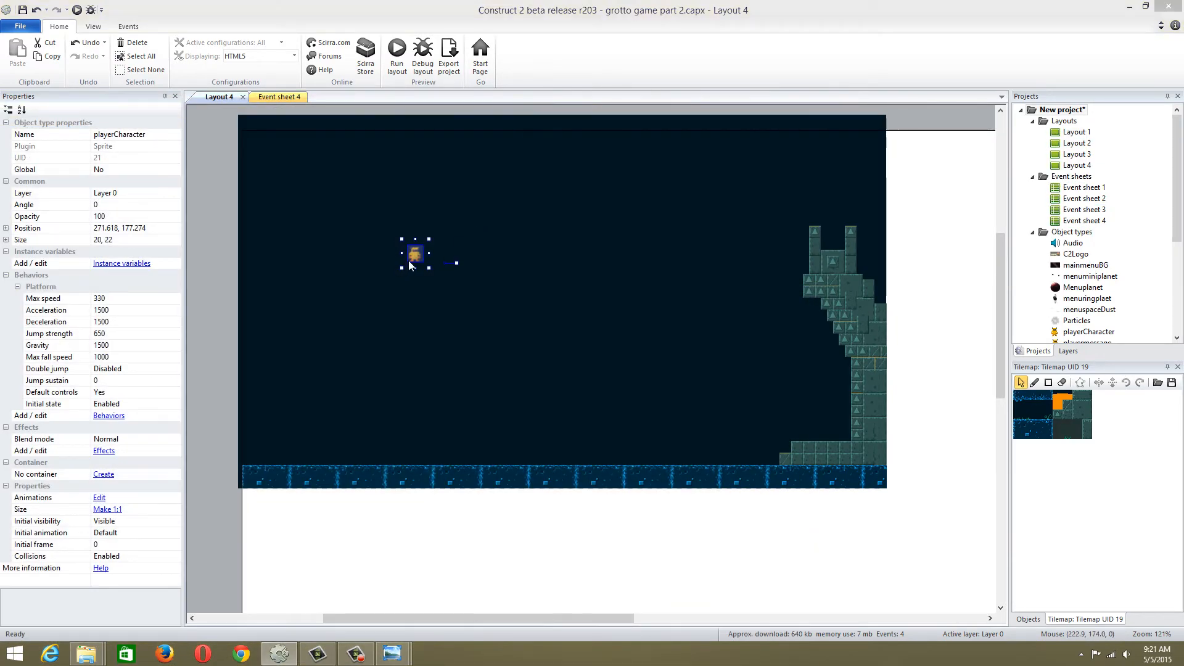
pyautogui.rightClick(1038, 242)
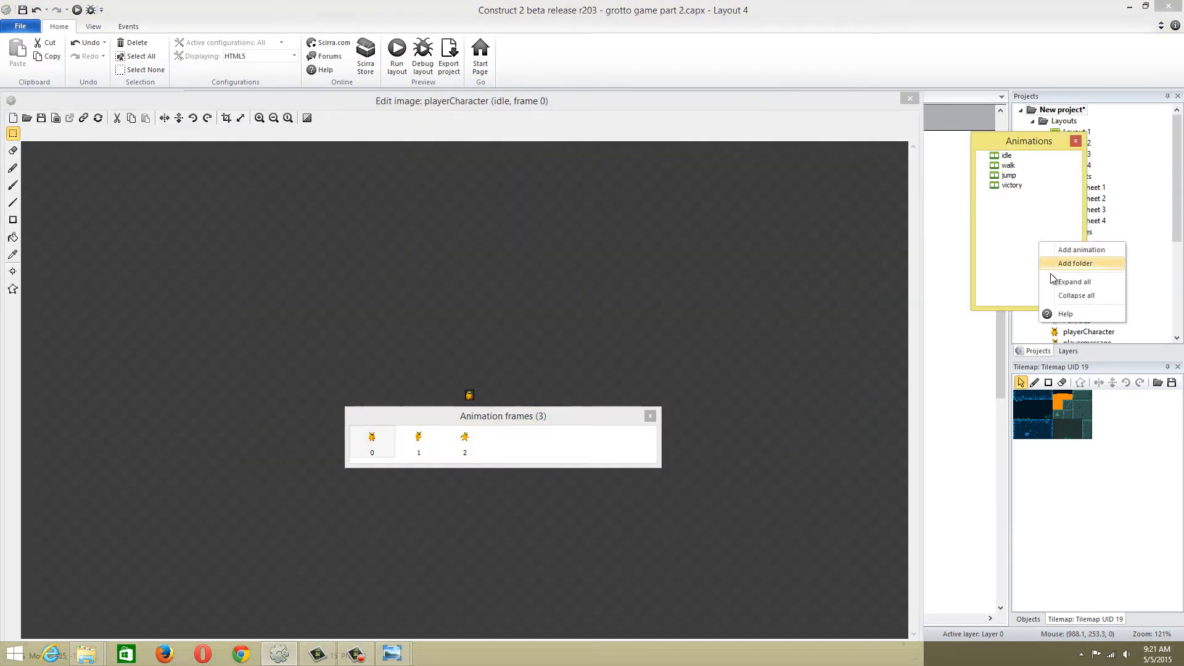
pyautogui.click(1077, 250)
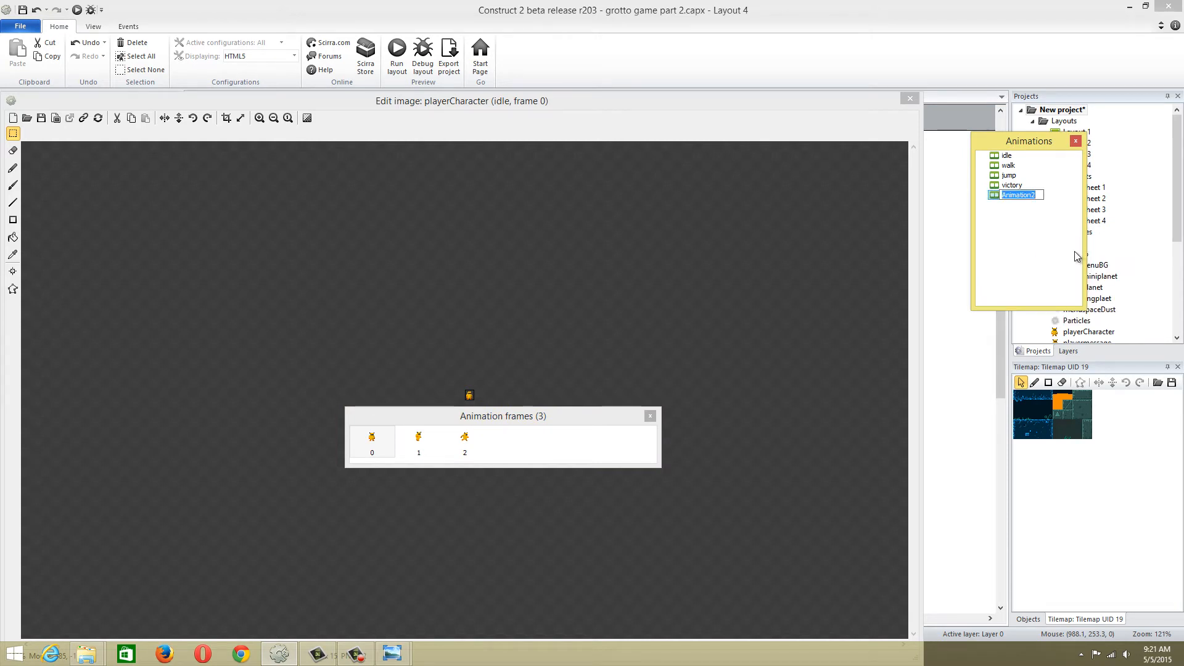
pyautogui.write('dead')
pyautogui.click(1037, 247)
pyautogui.click(1009, 194)
# Import the frame6 image file into the dead animation, delete the blank original frame and close the image editor
pyautogui.rightClick(444, 437)
pyautogui.moveTo(472, 492)
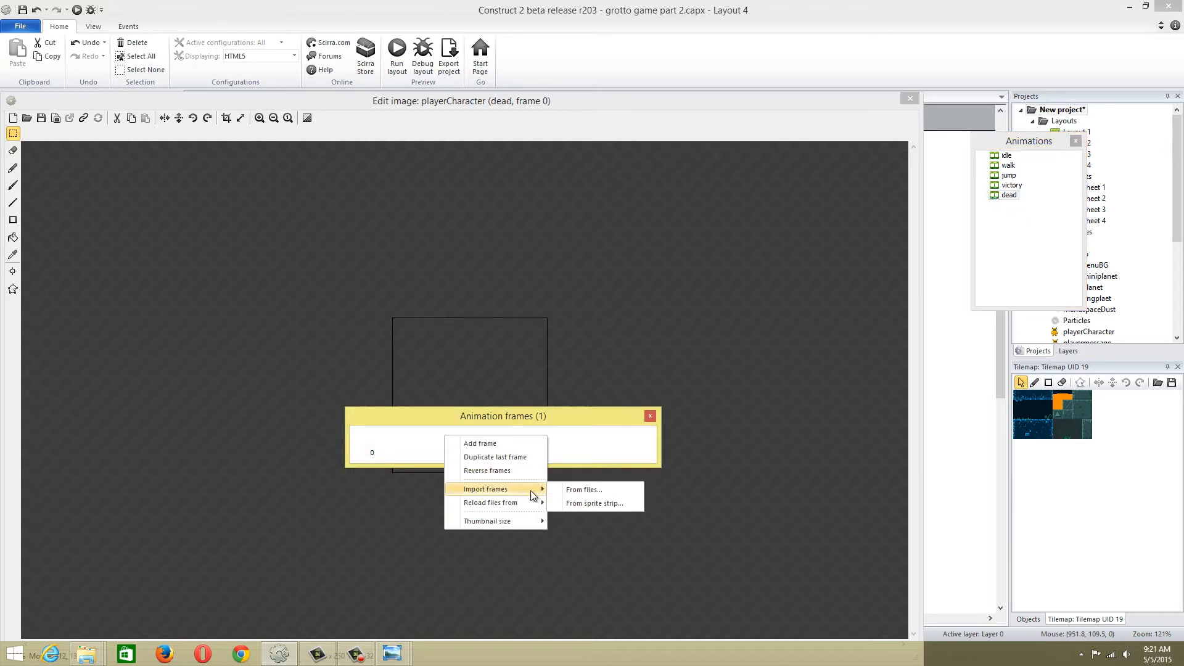
pyautogui.click(599, 492)
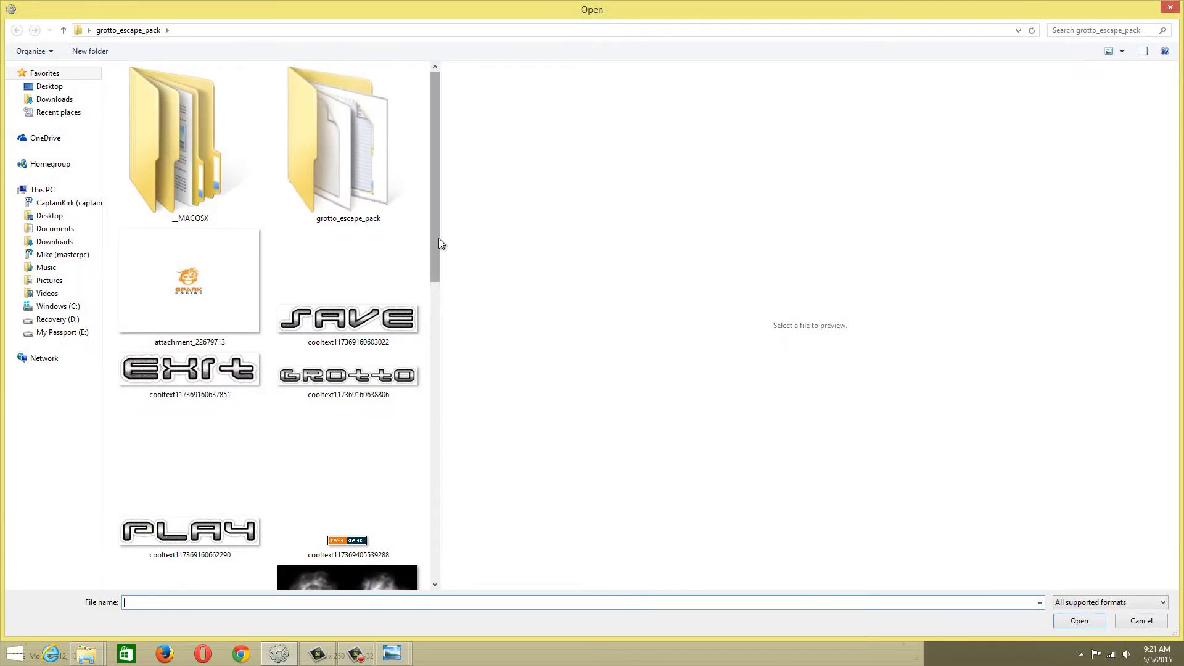
pyautogui.moveTo(437, 241); pyautogui.dragTo(422, 493)
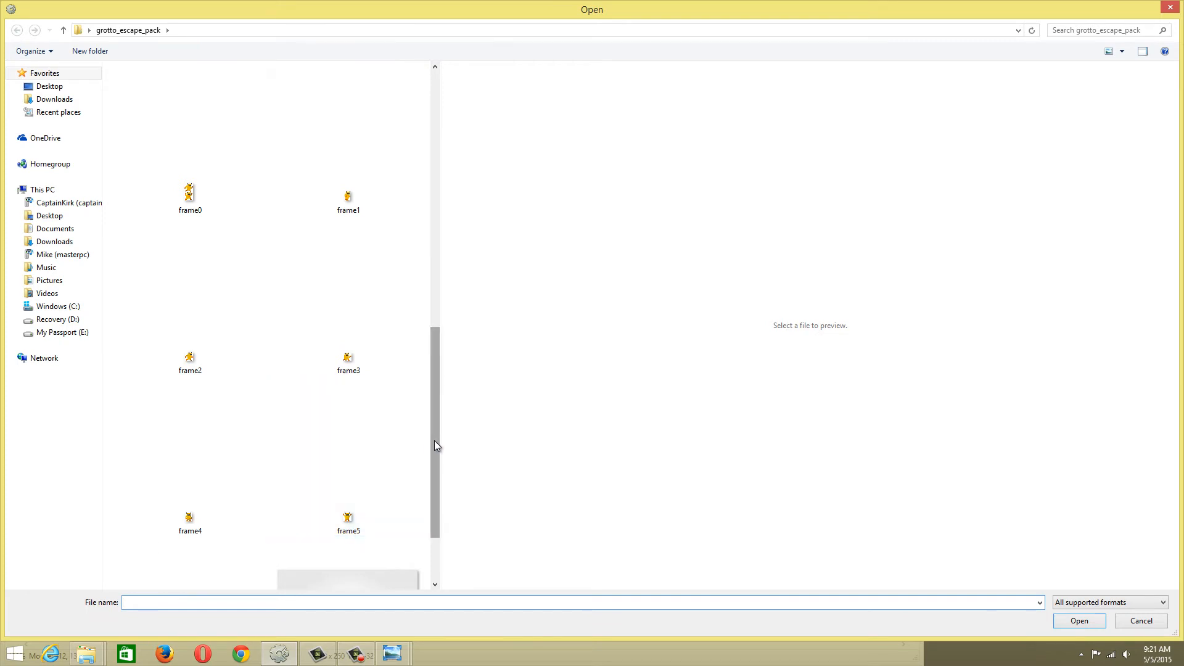
pyautogui.scroll(-1, 434, 440)
pyautogui.doubleClick(219, 479)
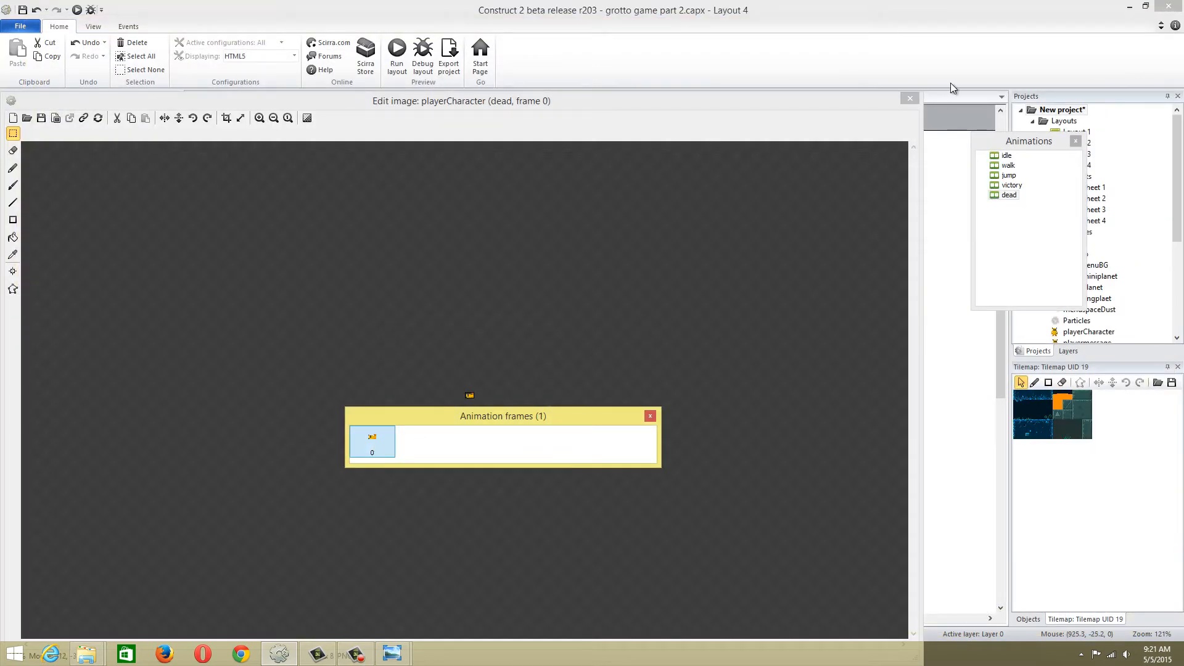
pyautogui.click(909, 98)
# Move the player character down to about 276, 426 near the blue floor tiles and open Event sheet 4
pyautogui.moveTo(415, 254); pyautogui.dragTo(418, 439)
pyautogui.click(276, 97)
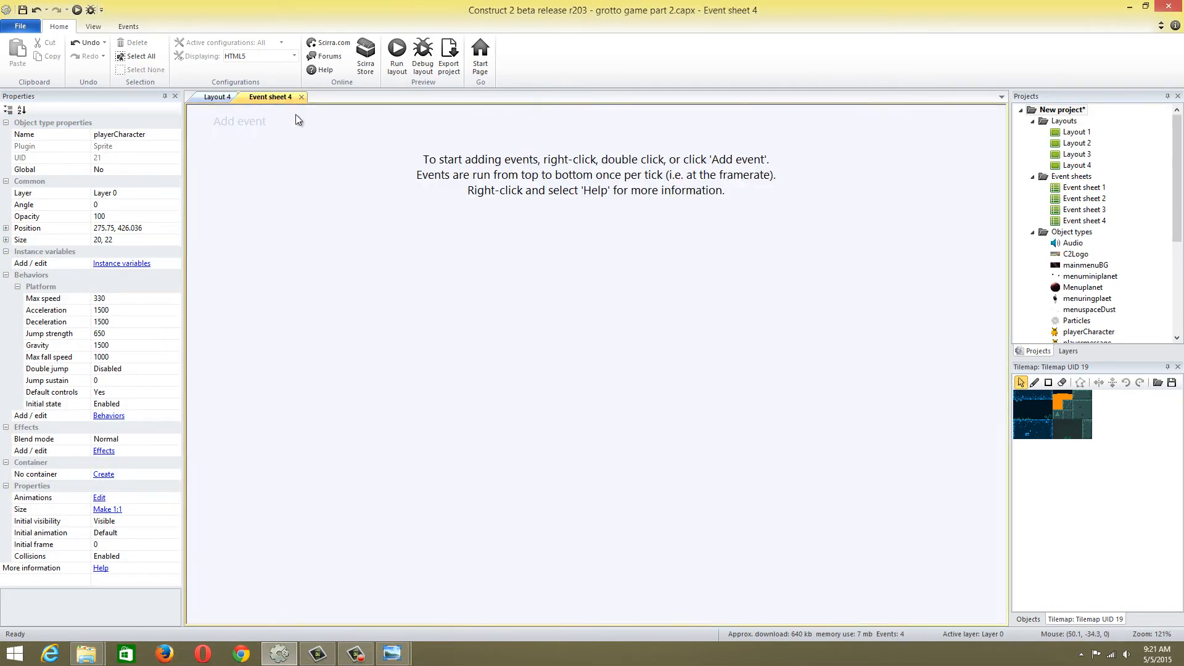
# Leave Event sheet 4 without adding an event and return to Layout 4
pyautogui.click(268, 123)
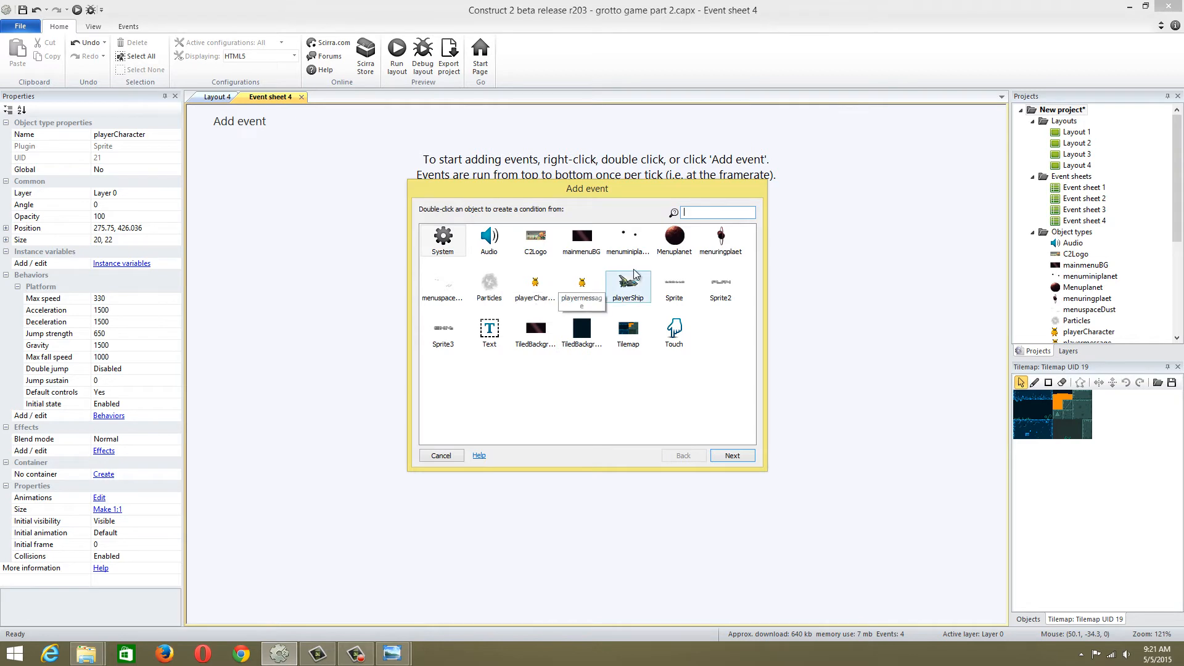
pyautogui.click(447, 458)
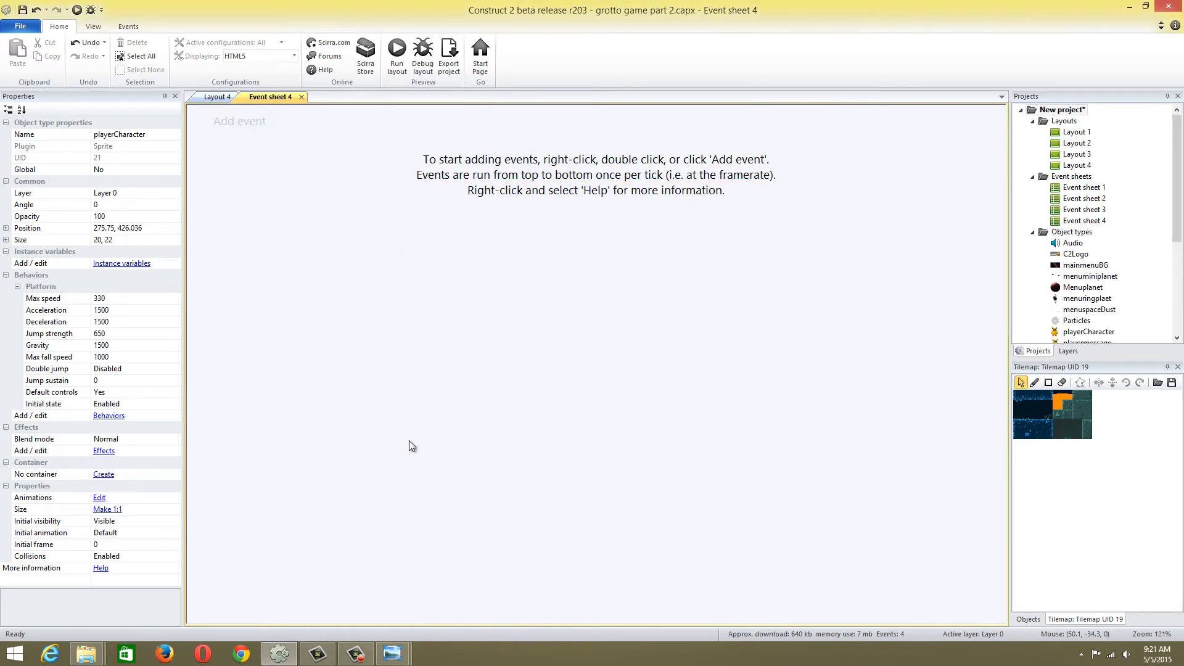
pyautogui.click(210, 100)
pyautogui.moveTo(468, 383); pyautogui.dragTo(475, 410, button='middle')
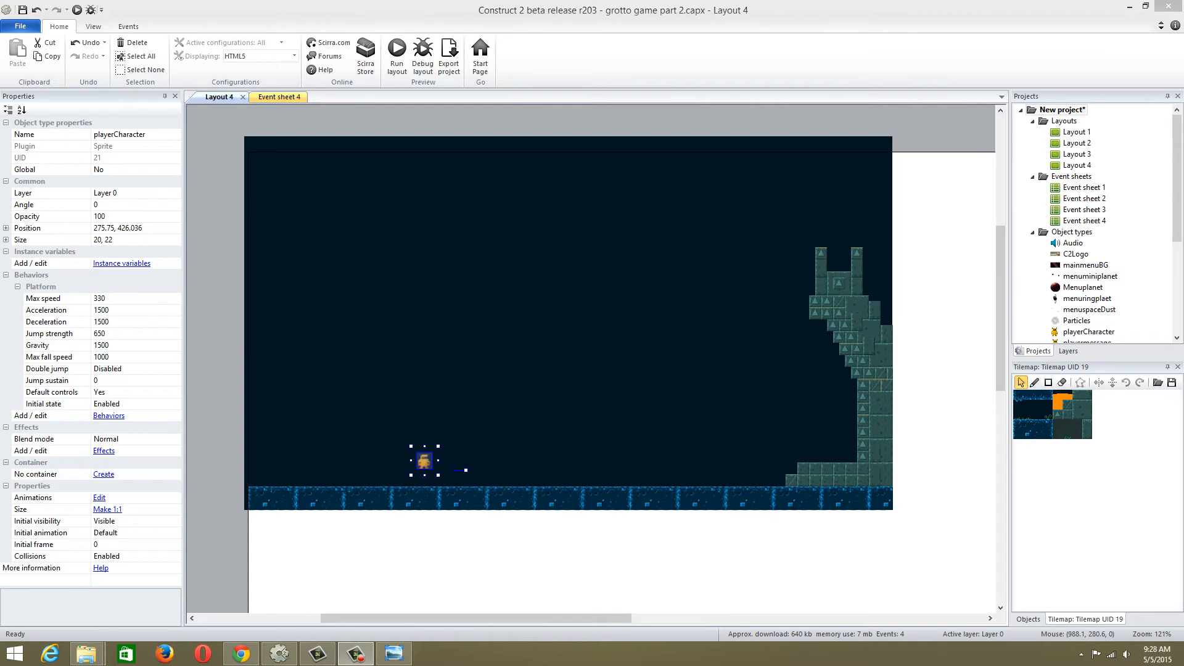
pyautogui.moveTo(563, 340); pyautogui.dragTo(585, 321, button='middle')
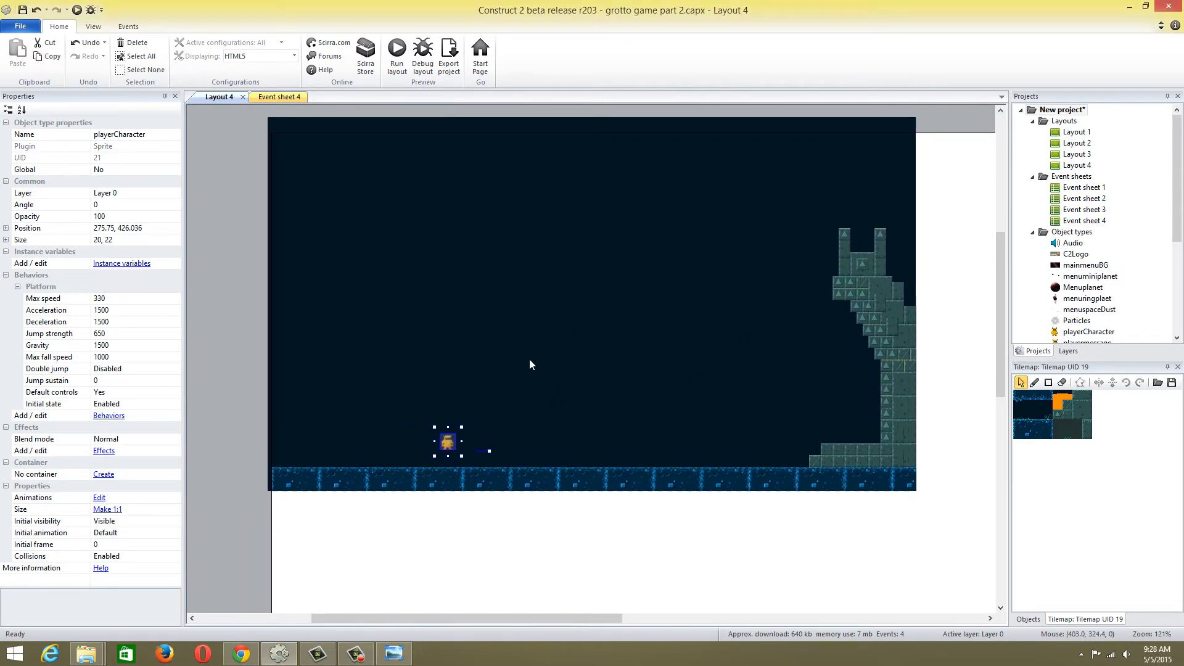
pyautogui.rightClick(431, 330)
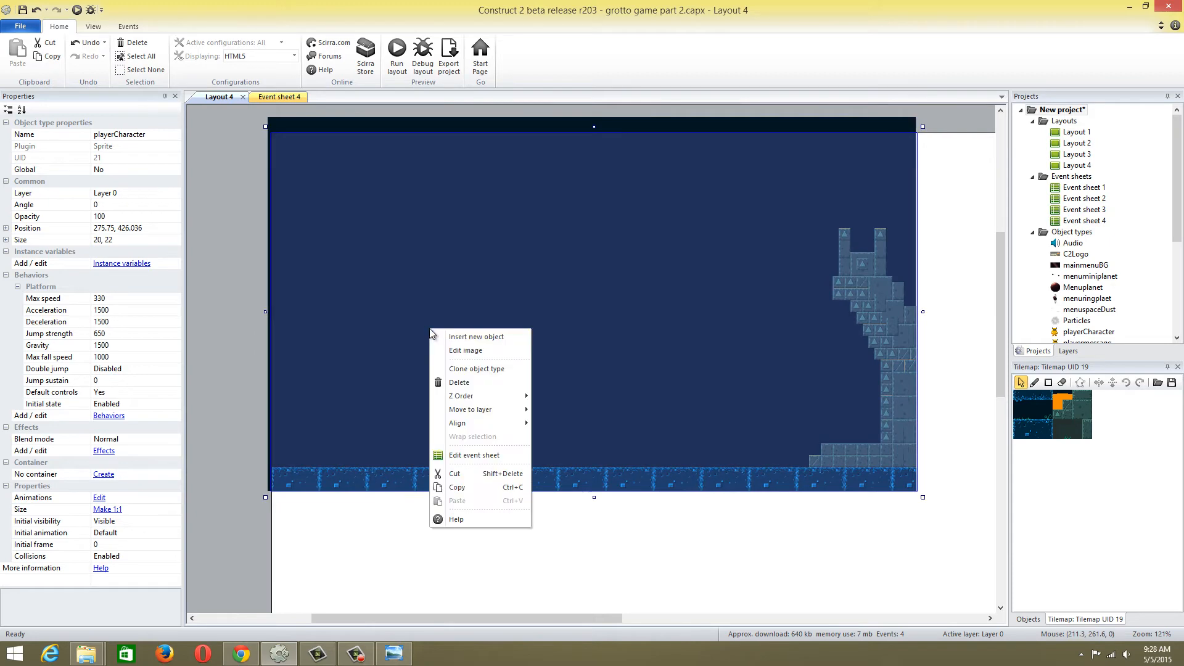
pyautogui.click(461, 339)
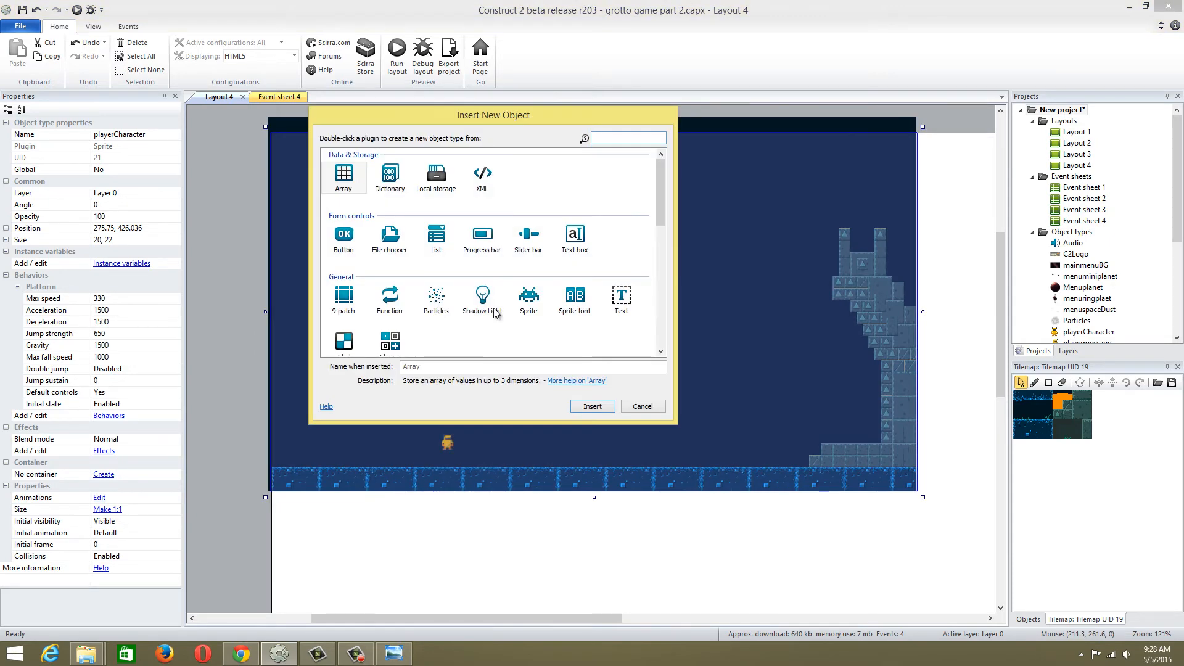
pyautogui.click(530, 296)
pyautogui.doubleClick(529, 296)
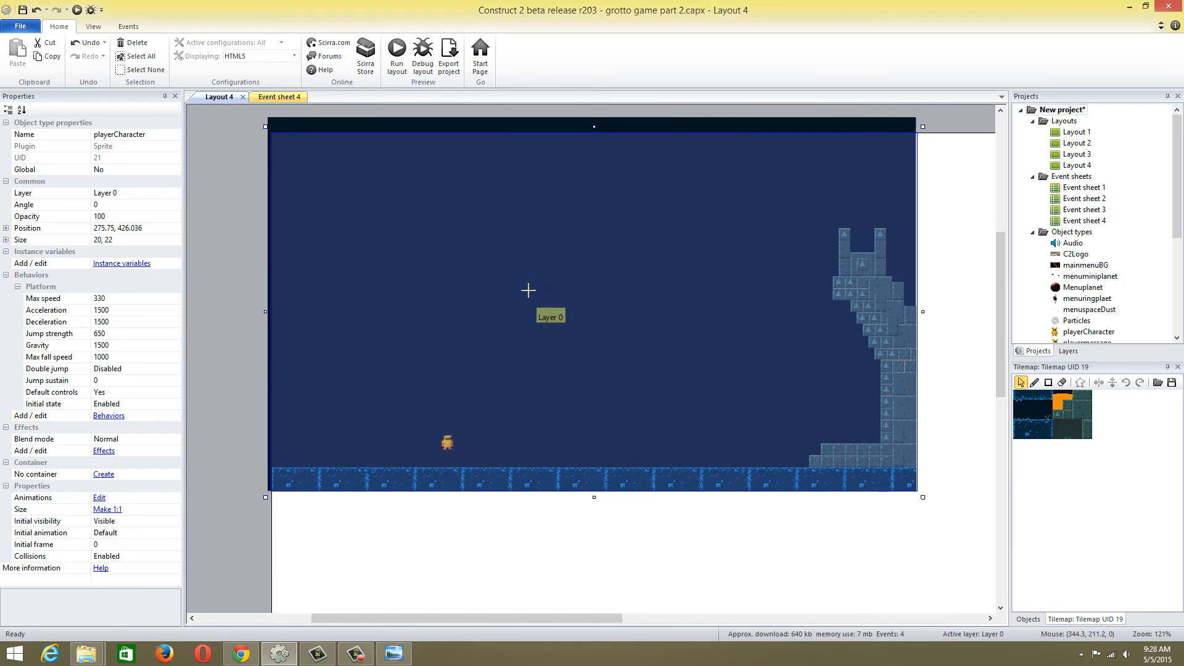
pyautogui.click(529, 290)
pyautogui.click(905, 100)
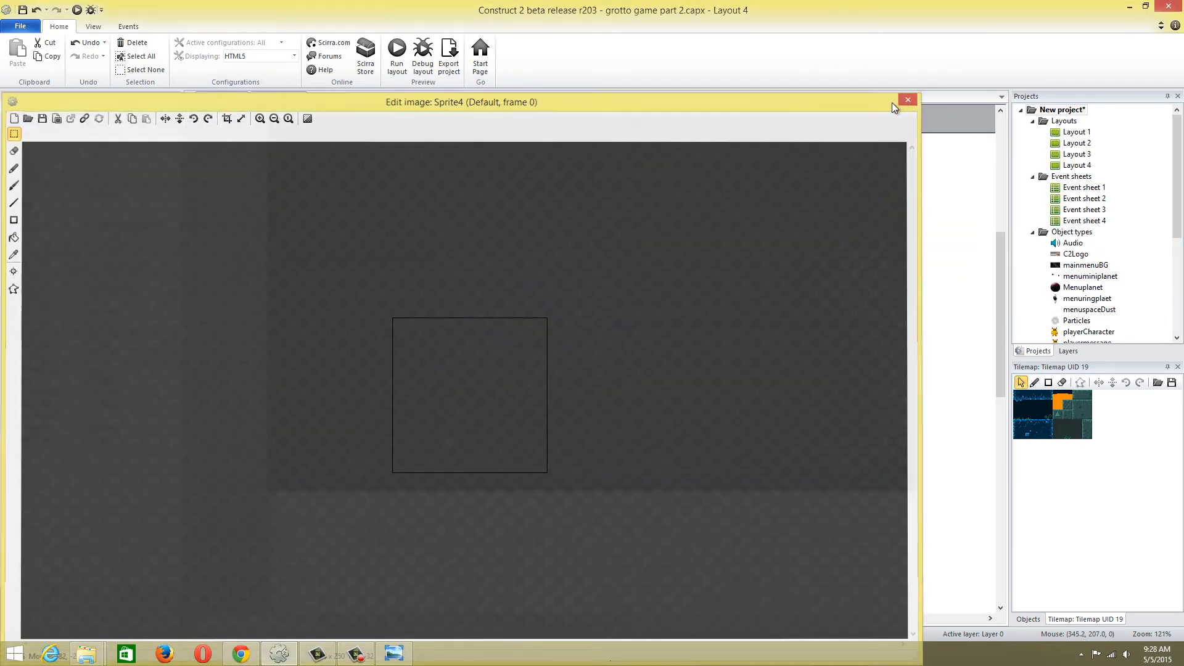
pyautogui.press('Delete')
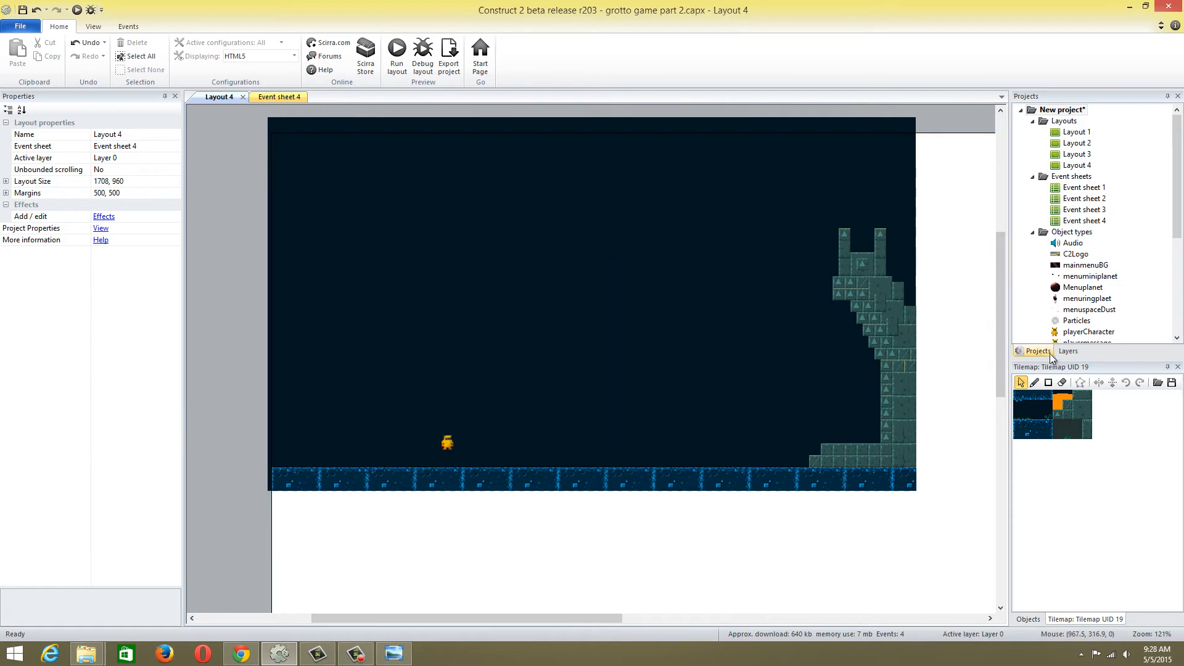
# Add a new layer above Layer 0 in Layout 4 and make it the active layer
pyautogui.click(1067, 351)
pyautogui.rightClick(1061, 192)
pyautogui.click(1076, 198)
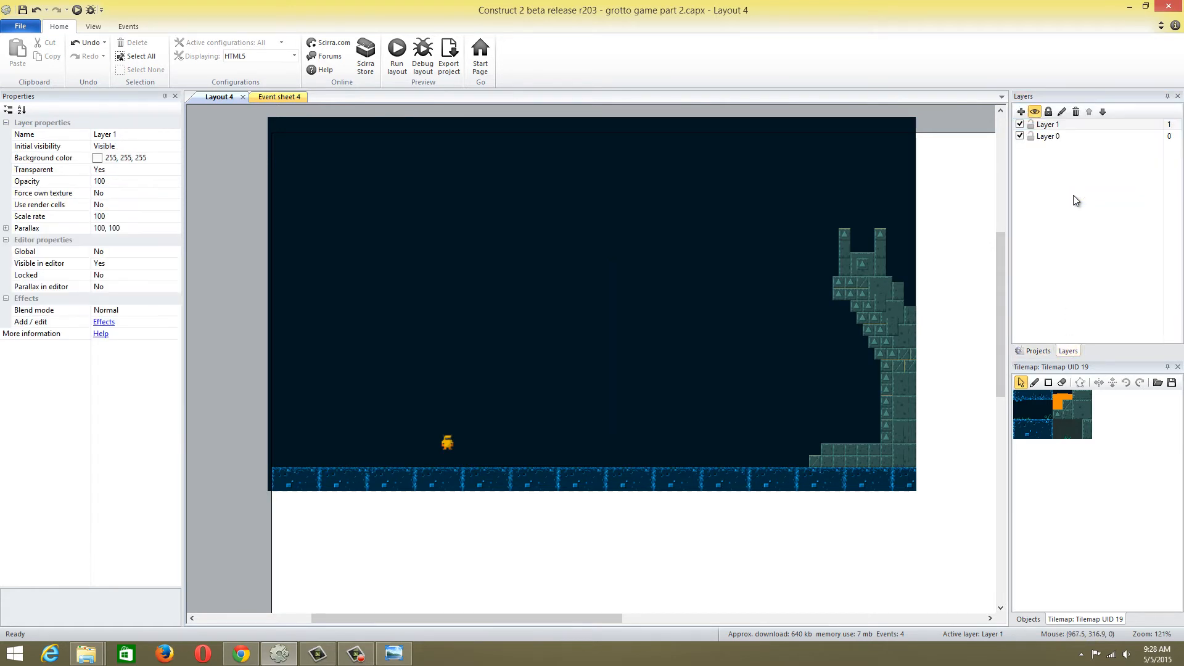
pyautogui.click(1053, 123)
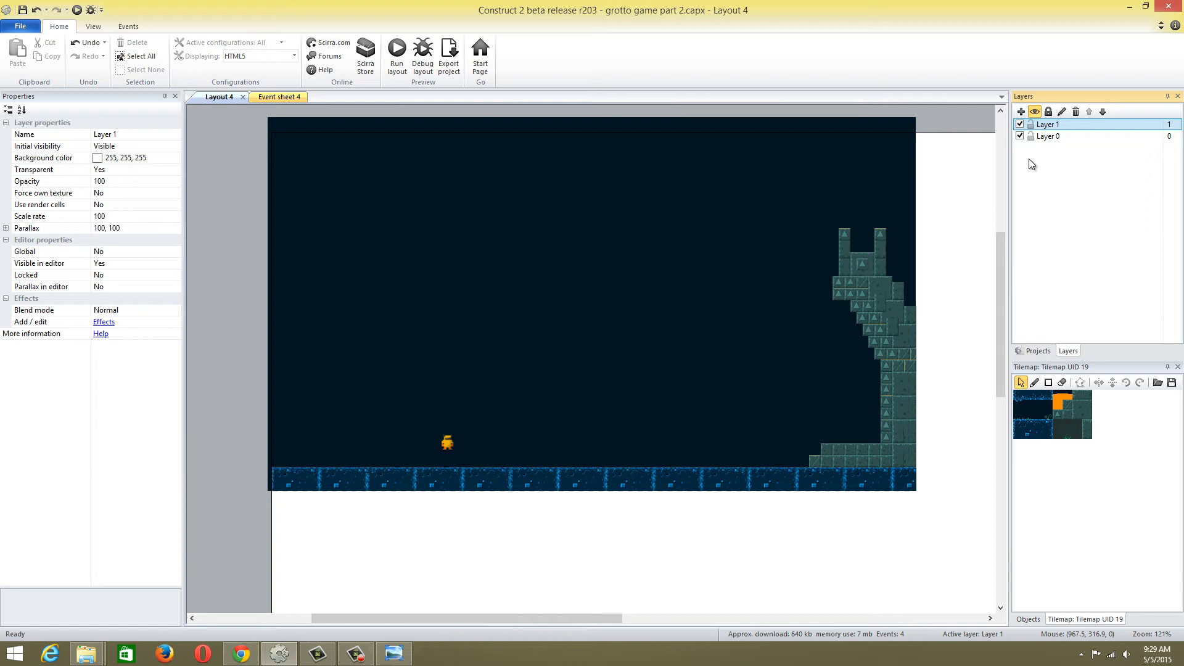
# Examine how much of the layout the tilemap covers and which layers Layout 4 contains
pyautogui.click(585, 231)
pyautogui.keyDown('ctrl'); pyautogui.scroll(-5, 591, 243); pyautogui.keyUp('ctrl')
pyautogui.keyDown('ctrl'); pyautogui.scroll(-1, 595, 252); pyautogui.keyUp('ctrl')
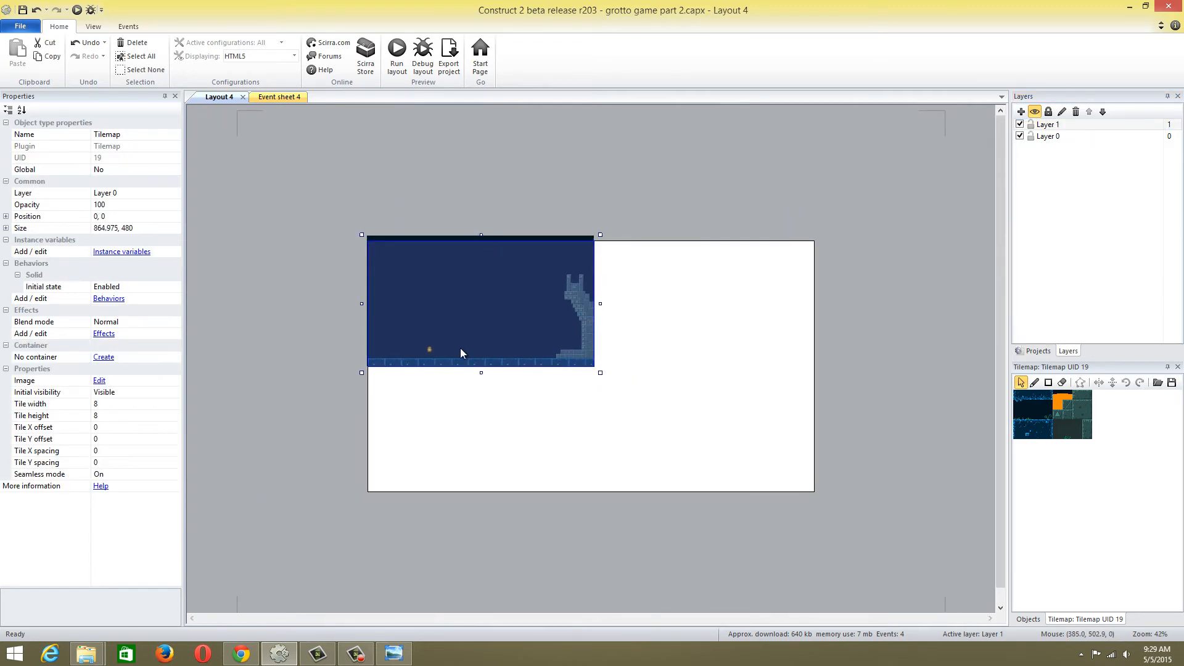
pyautogui.keyDown('ctrl'); pyautogui.scroll(7, 545, 349); pyautogui.keyUp('ctrl')
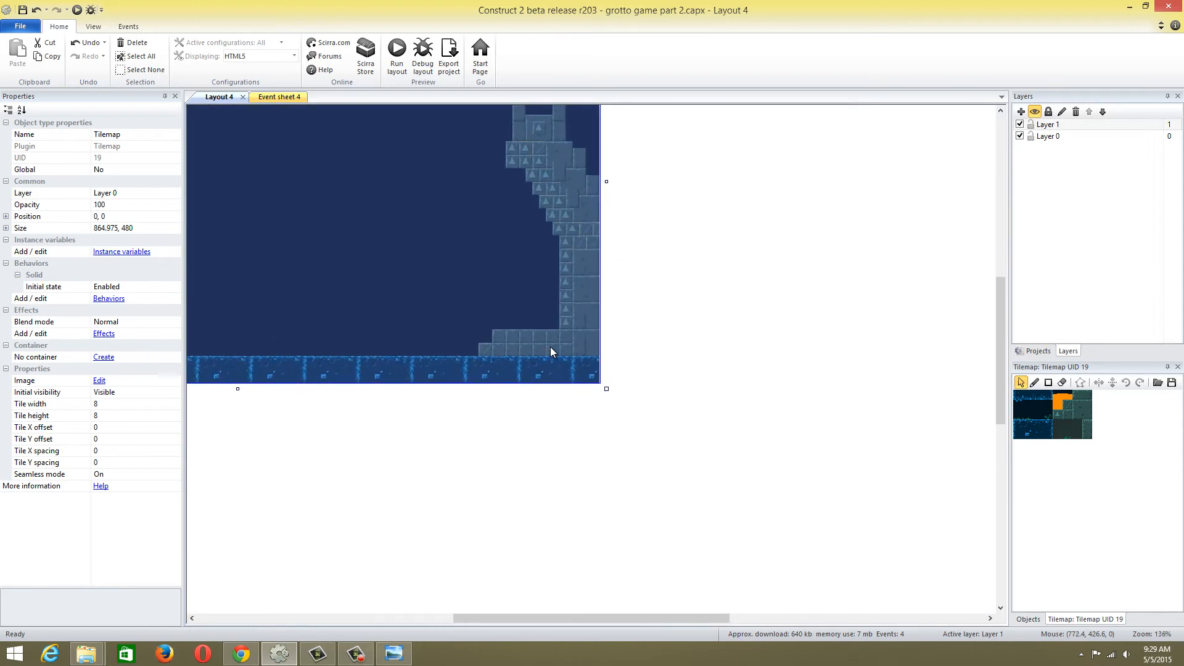
pyautogui.moveTo(642, 617); pyautogui.dragTo(563, 617)
pyautogui.scroll(-1, 561, 558)
pyautogui.keyDown('ctrl'); pyautogui.scroll(-2, 561, 558); pyautogui.keyUp('ctrl')
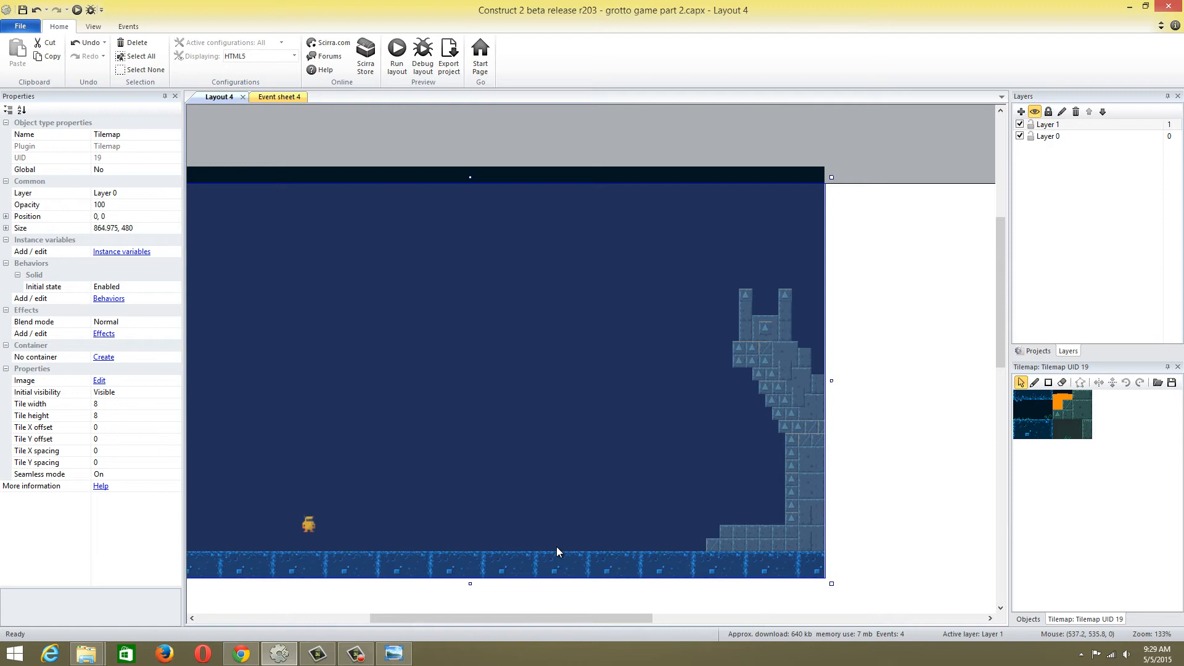
pyautogui.click(1018, 136)
pyautogui.click(1018, 136)
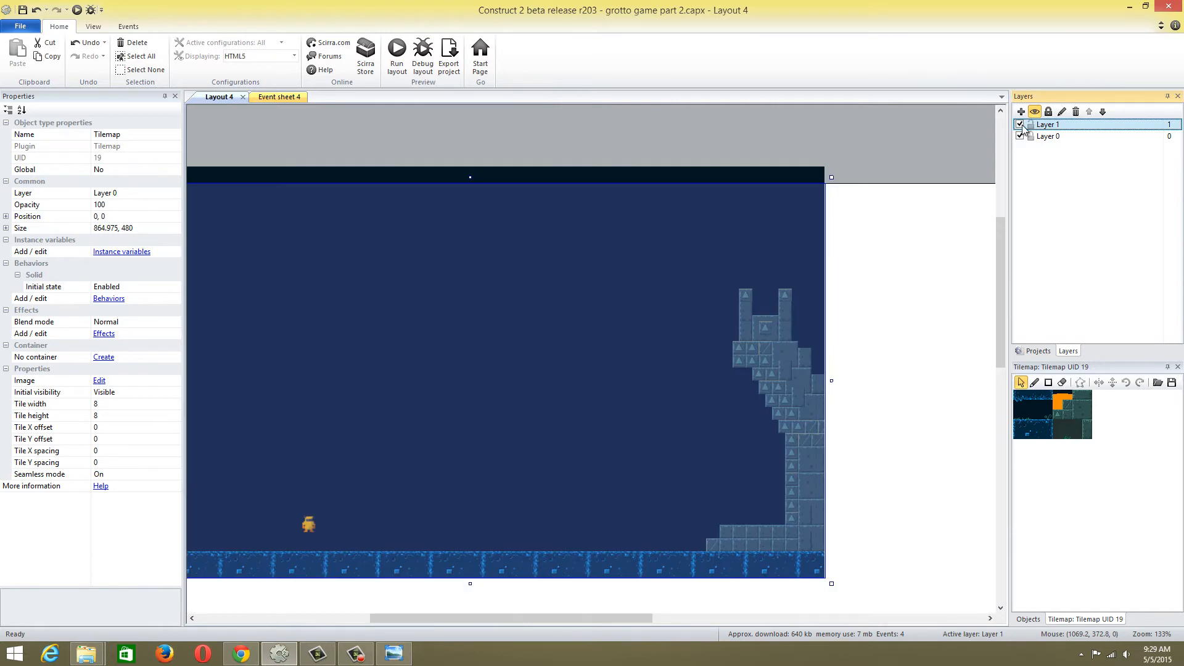
pyautogui.click(1039, 125)
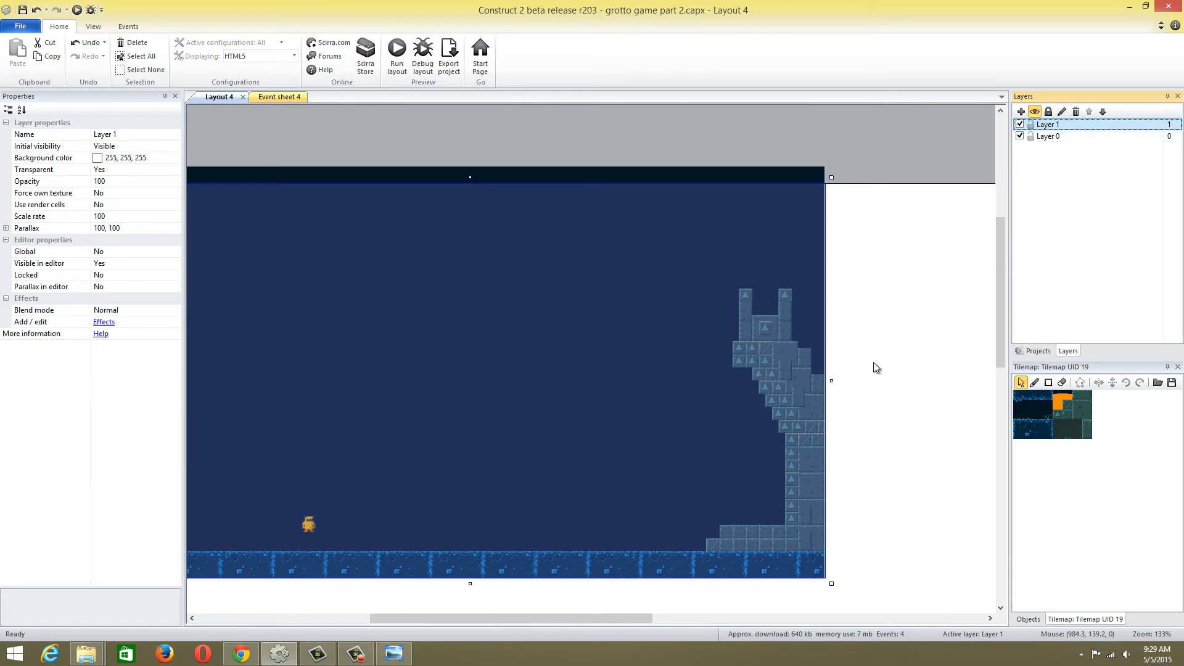
pyautogui.moveTo(631, 620); pyautogui.dragTo(579, 618)
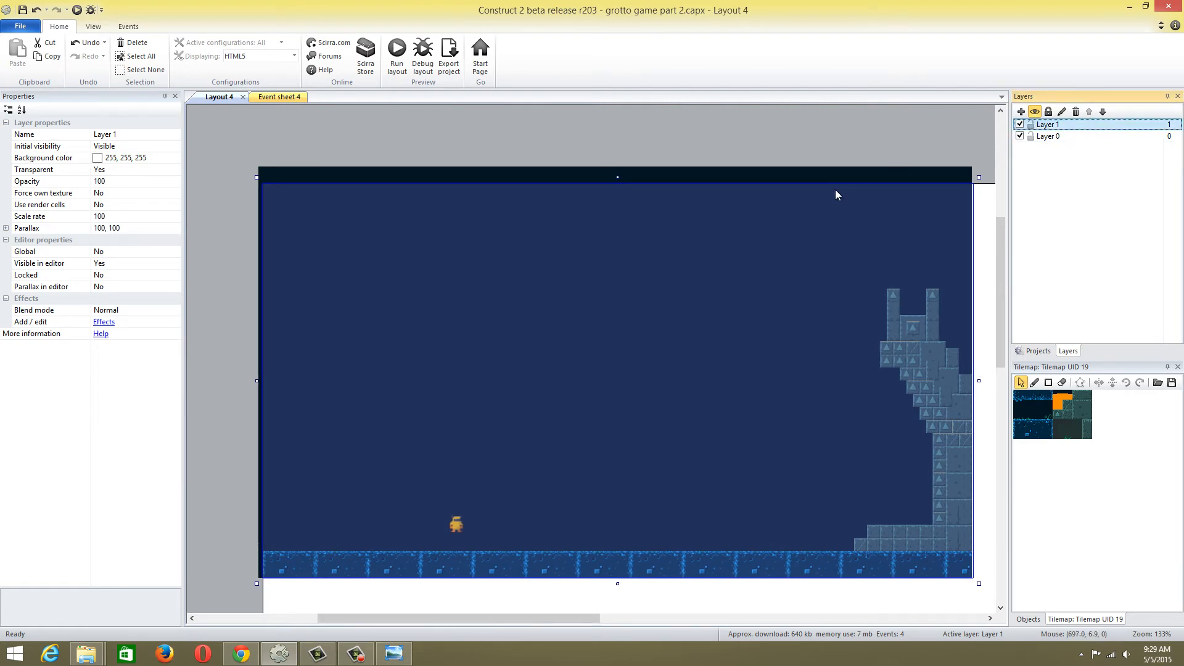
pyautogui.rightClick(763, 252)
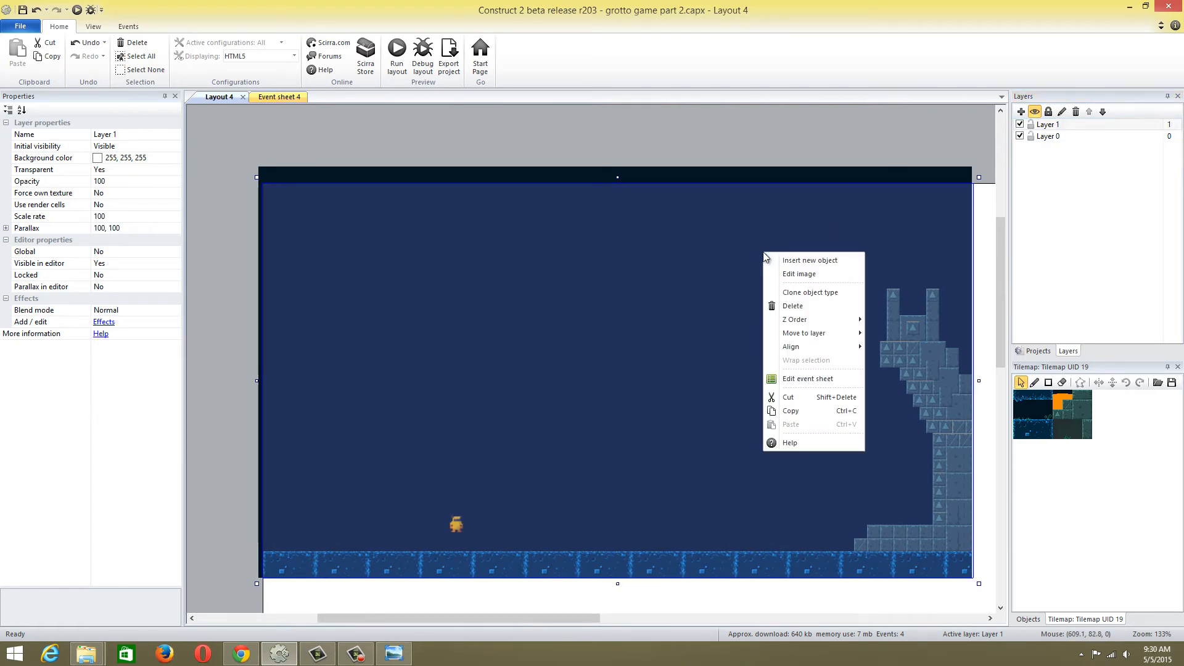
pyautogui.click(810, 146)
# Set the parallax of Layer 1 to 0, 0
pyautogui.click(1073, 134)
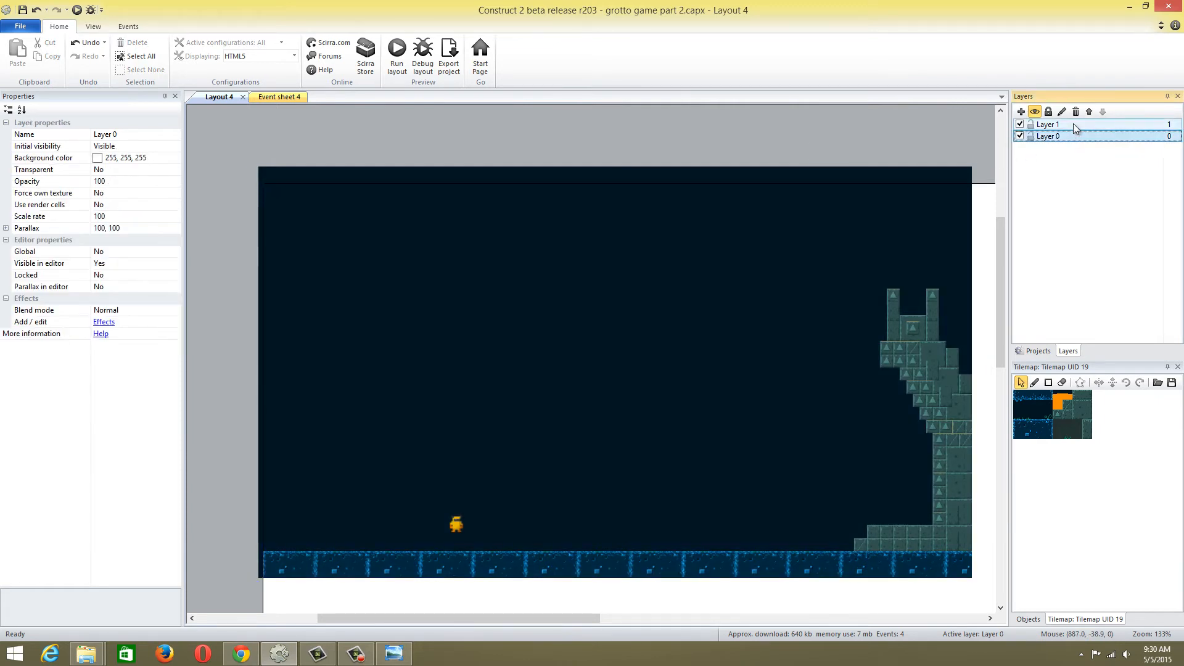
pyautogui.click(1074, 123)
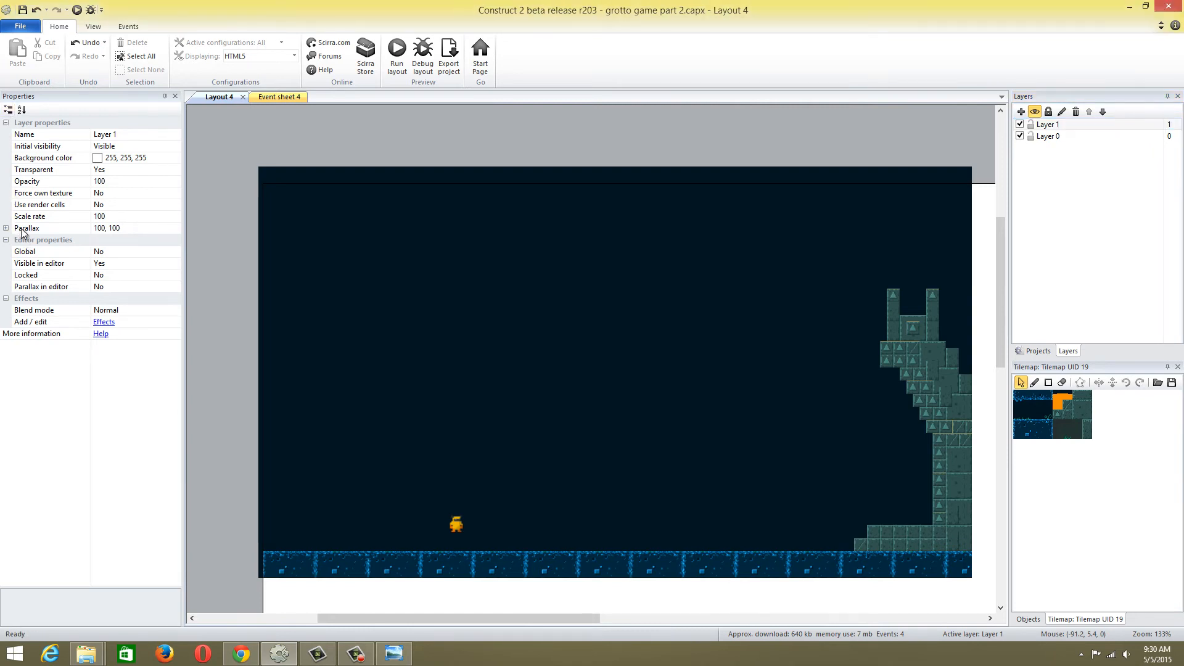
pyautogui.click(131, 226)
pyautogui.write('0')
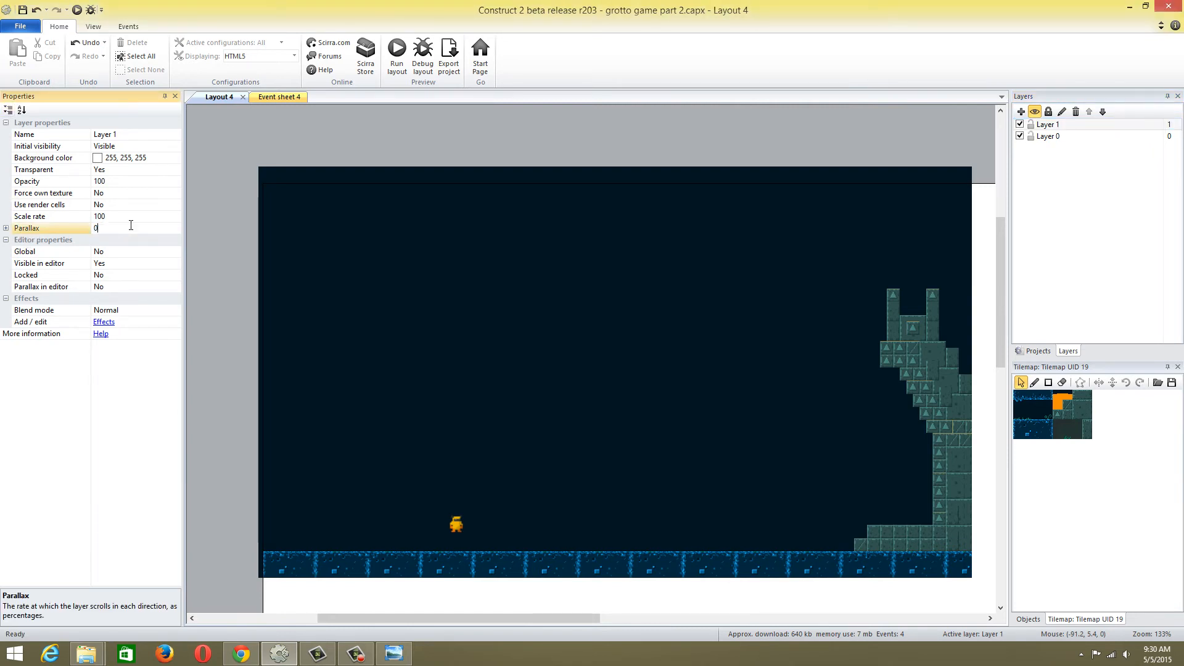
pyautogui.write(',0')
pyautogui.click(244, 181)
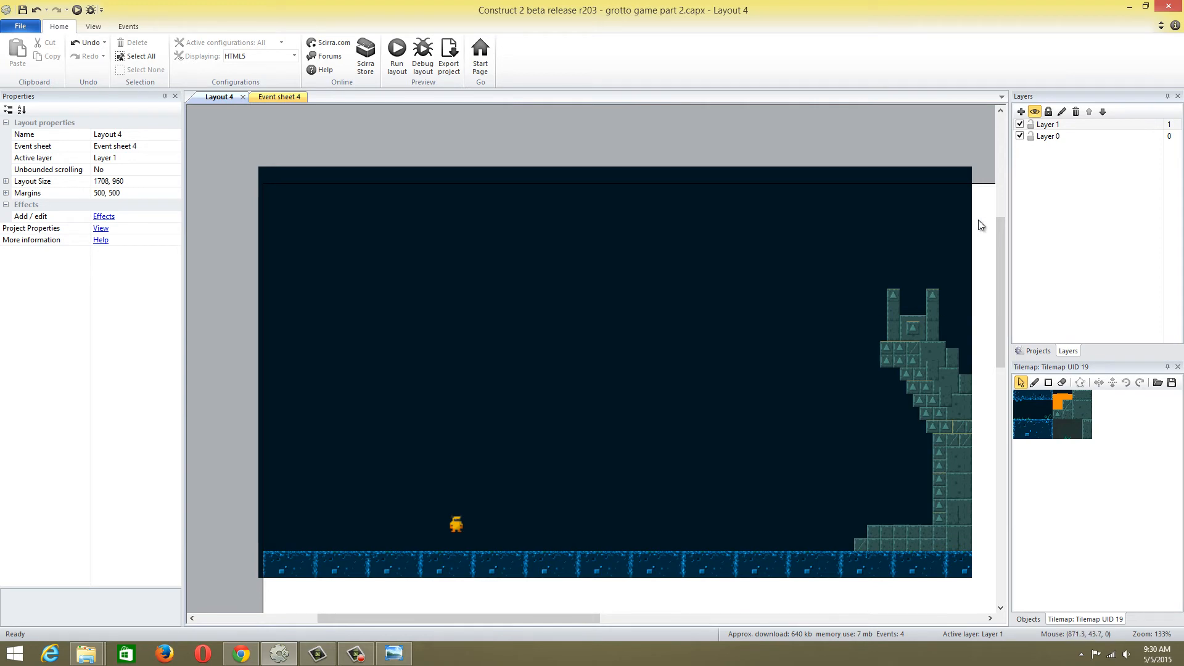
# Insert a new Sprite object on Layer 1 in the upper middle of the cave area
pyautogui.rightClick(554, 307)
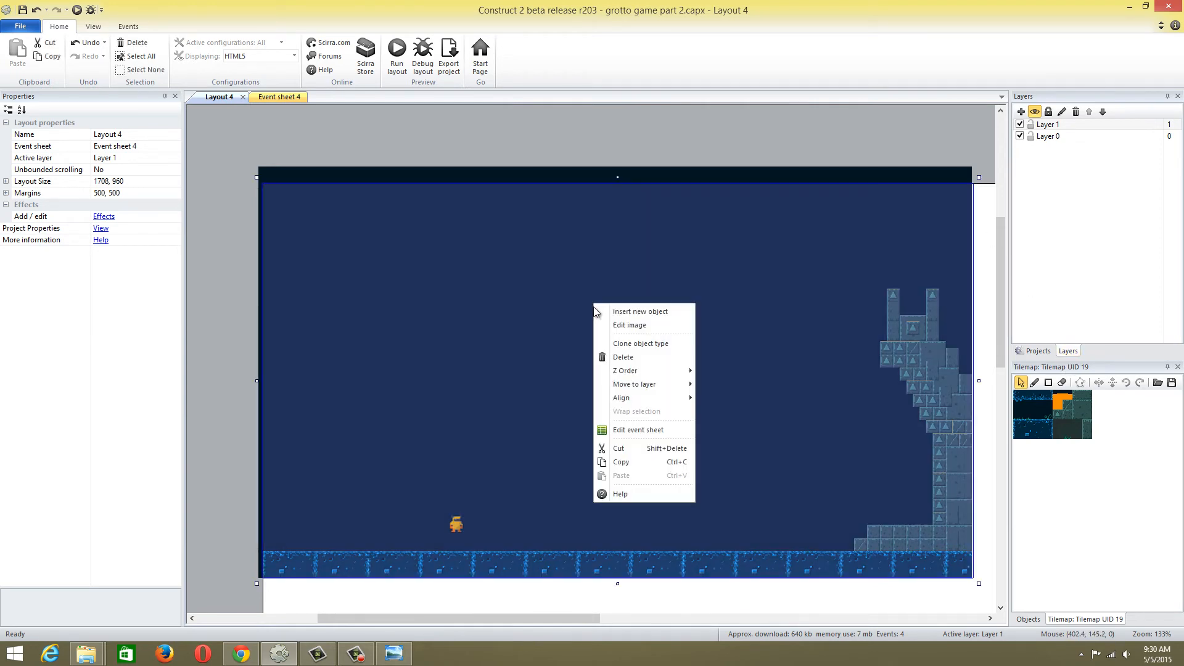
pyautogui.click(612, 311)
pyautogui.moveTo(664, 178); pyautogui.dragTo(664, 202)
pyautogui.doubleClick(539, 244)
pyautogui.click(542, 243)
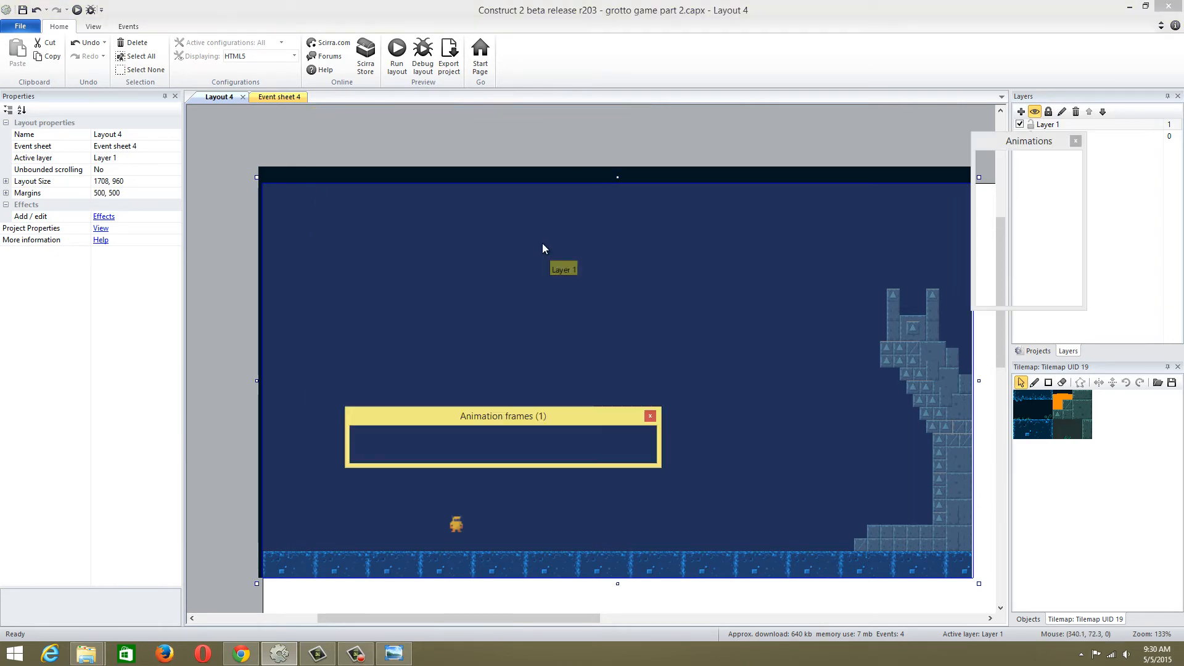
# Load the Black and Orange Gui Set_0 image from the grotto_escape_pack folder into the new sprite
pyautogui.click(27, 118)
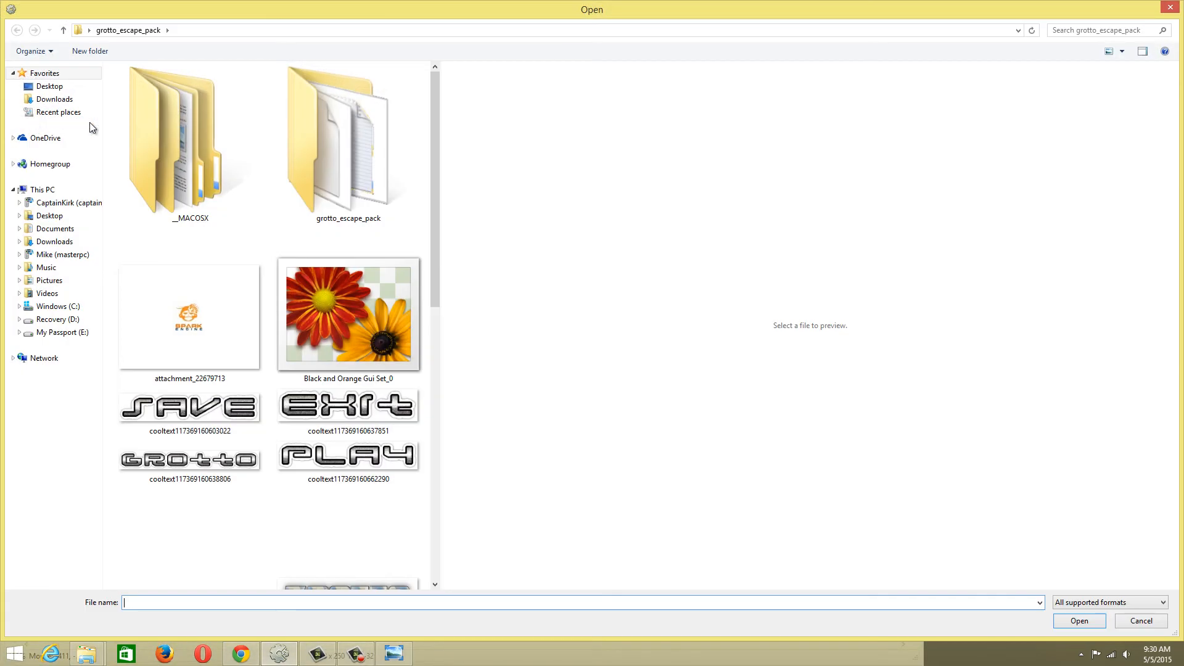
pyautogui.moveTo(438, 165); pyautogui.dragTo(439, 216)
pyautogui.doubleClick(379, 195)
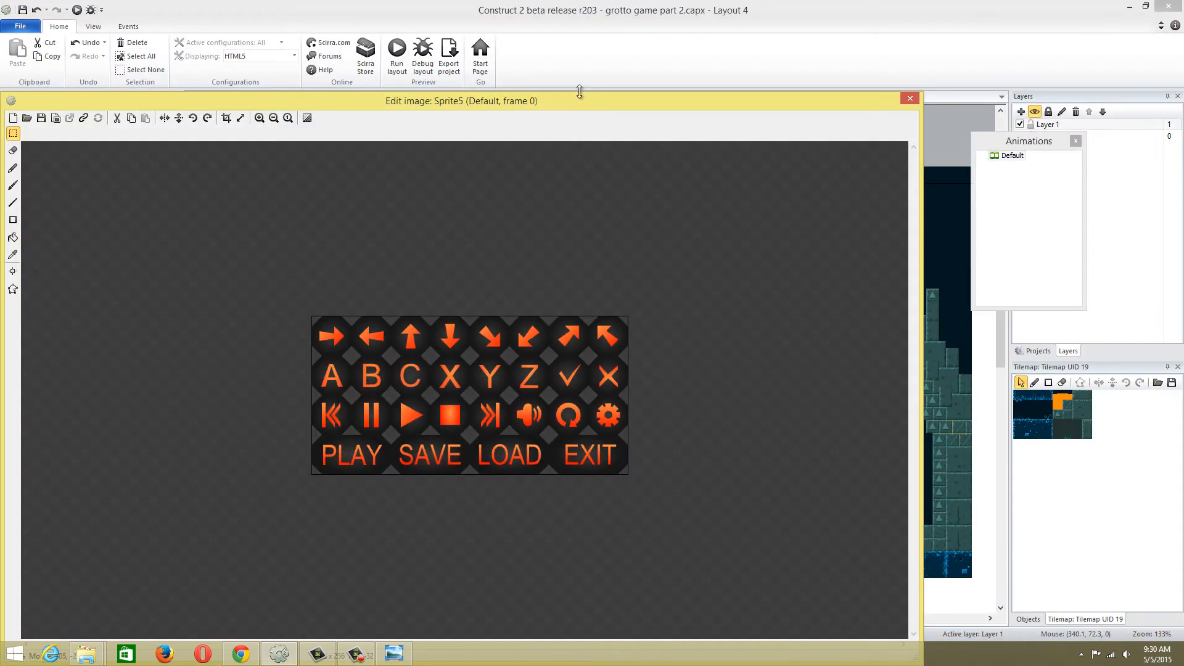
pyautogui.moveTo(579, 100); pyautogui.dragTo(723, 72)
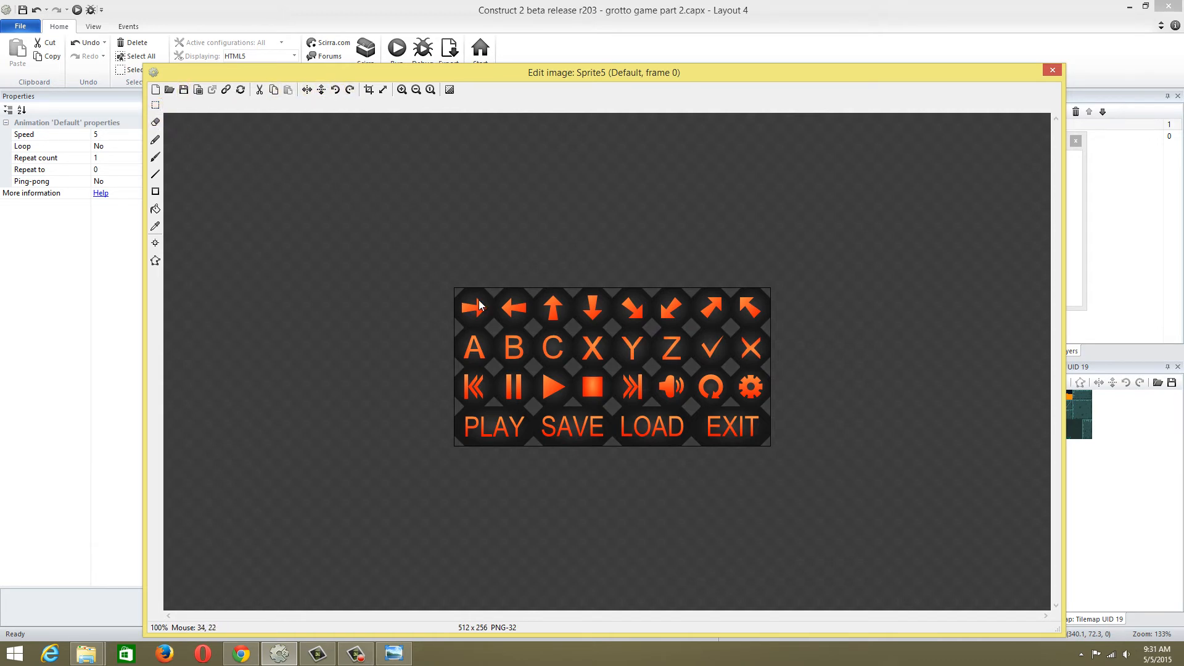
# Select the area of the right-arrow button on the button sheet, about 65 x 63 pixels, and copy it
pyautogui.keyDown('ctrl'); pyautogui.scroll(1, 493, 287); pyautogui.keyUp('ctrl')
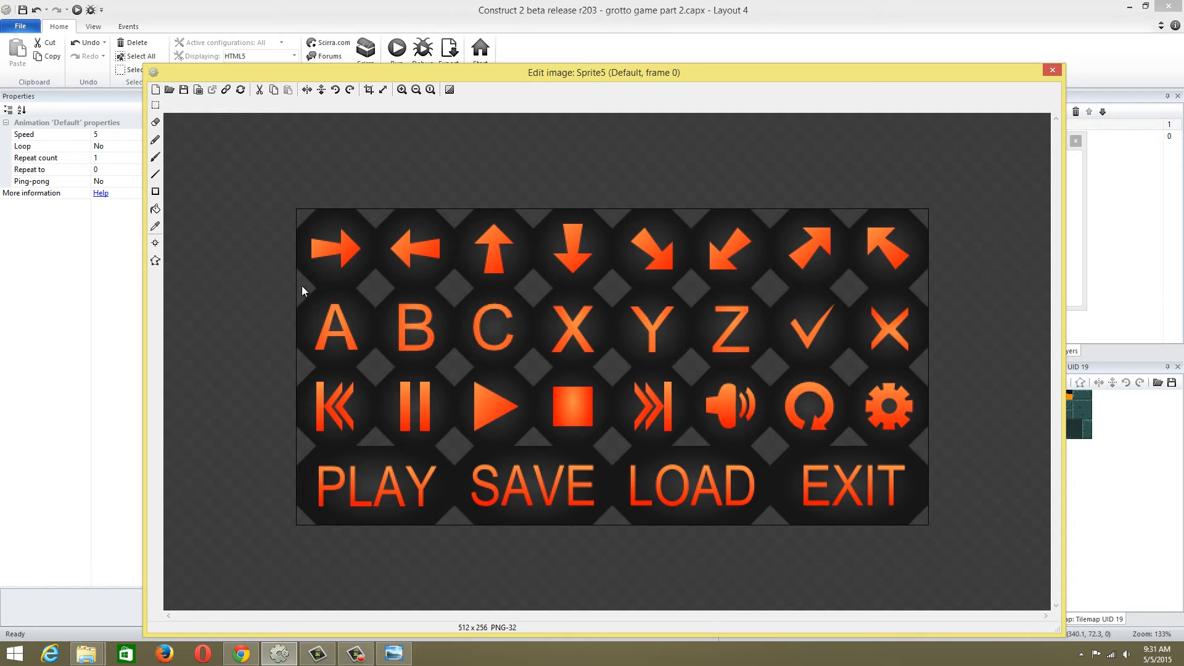
pyautogui.click(156, 105)
pyautogui.moveTo(297, 286); pyautogui.dragTo(376, 209)
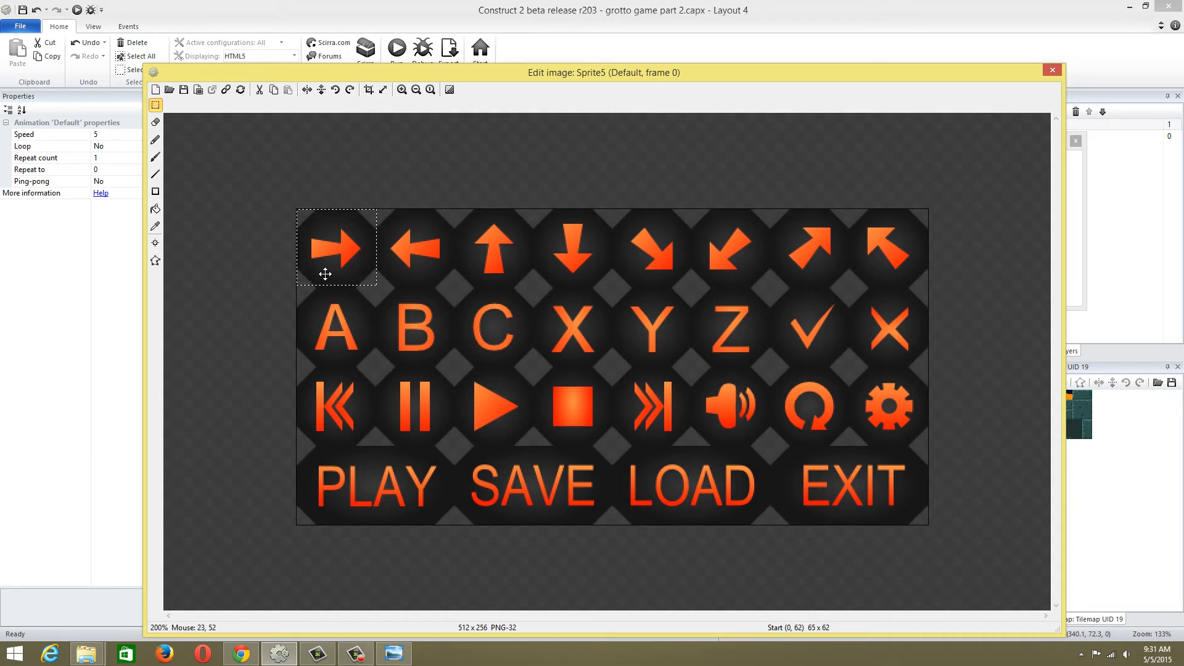
pyautogui.click(289, 289)
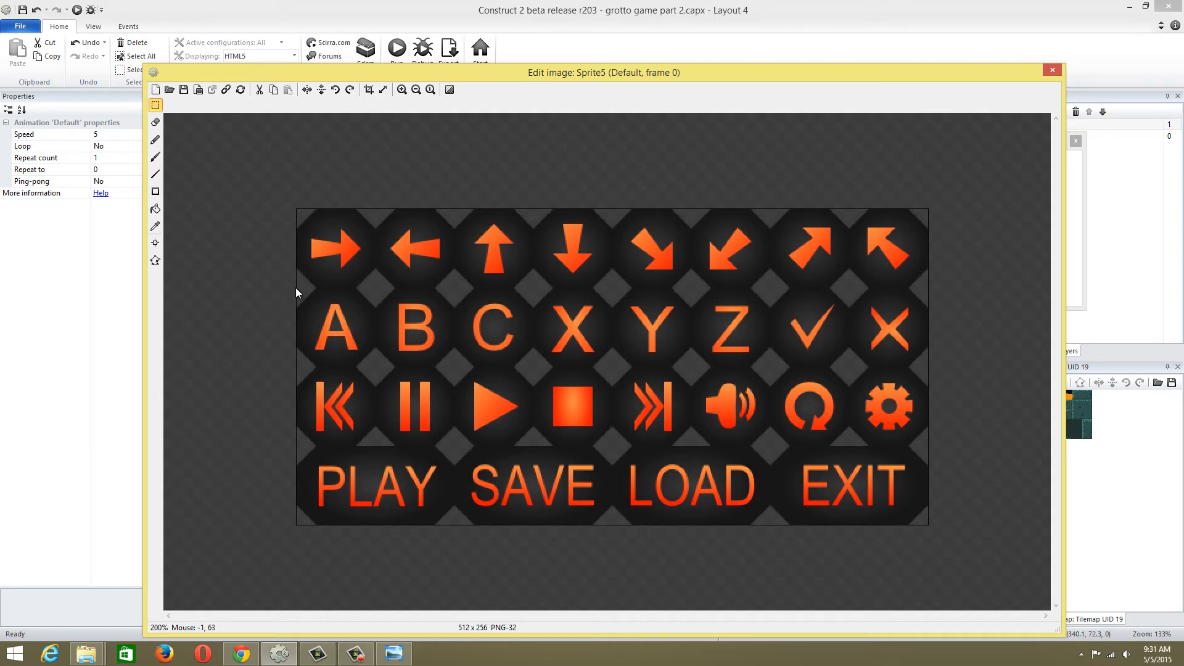
pyautogui.moveTo(295, 287); pyautogui.dragTo(376, 189)
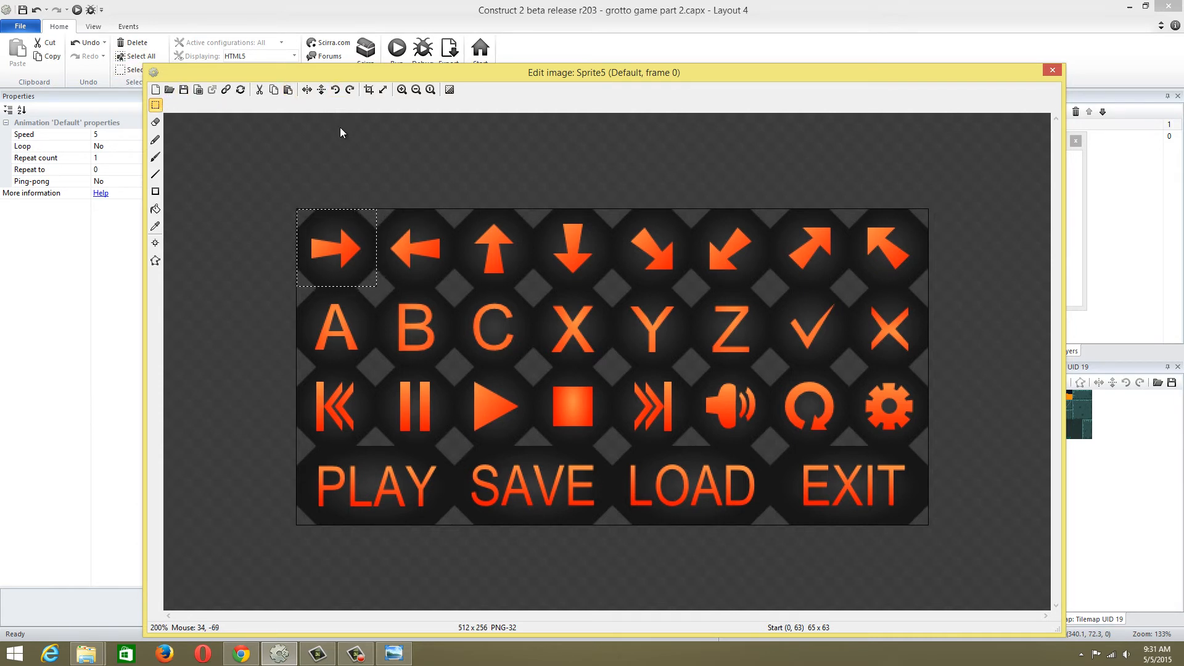
# Replace the whole button sheet with the copied right arrow, crop the transparent edges and close the image editor
pyautogui.hotkey('ctrl', 'a')
pyautogui.press('Delete')
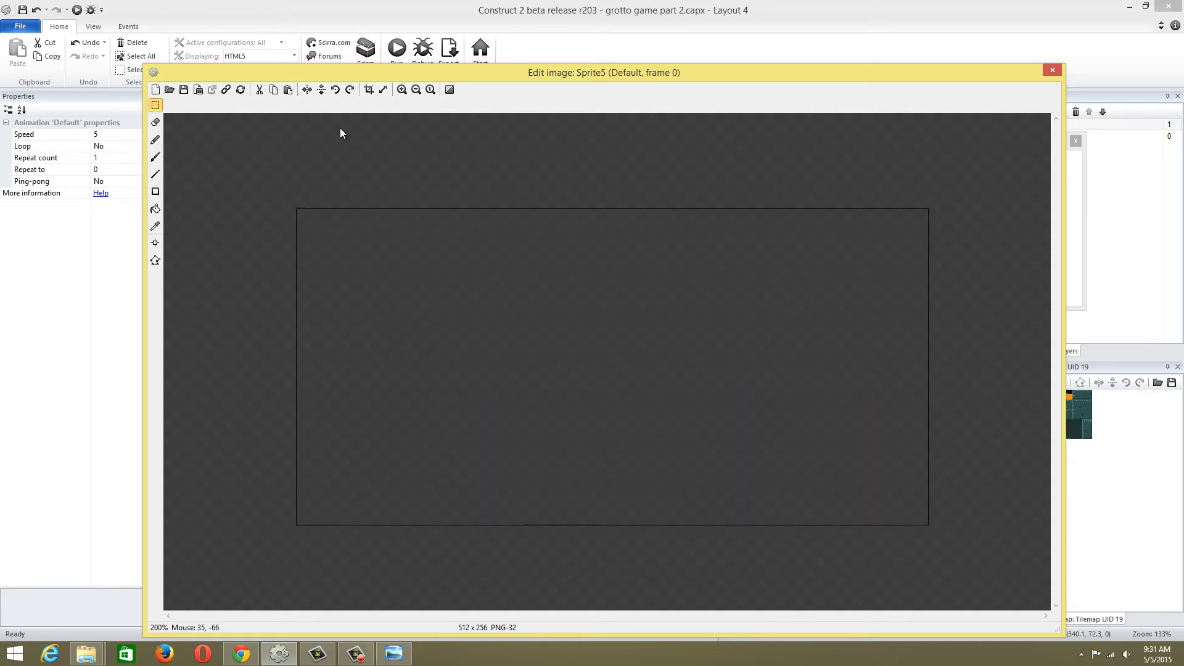
pyautogui.hotkey('ctrl', 'v')
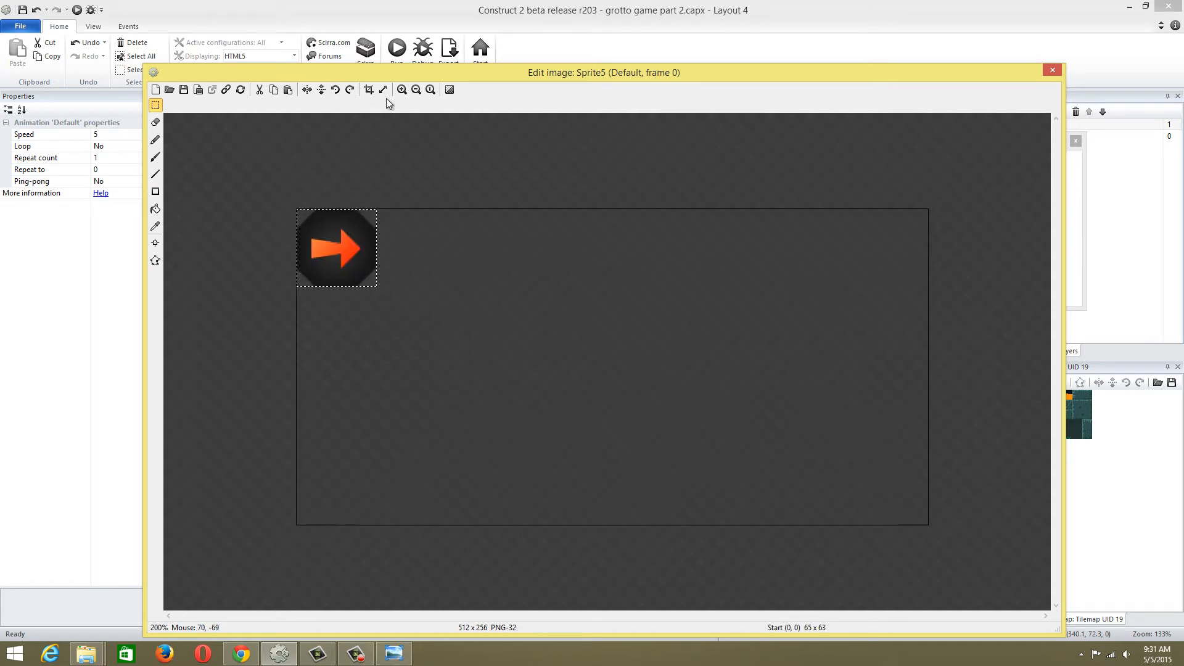
pyautogui.click(369, 89)
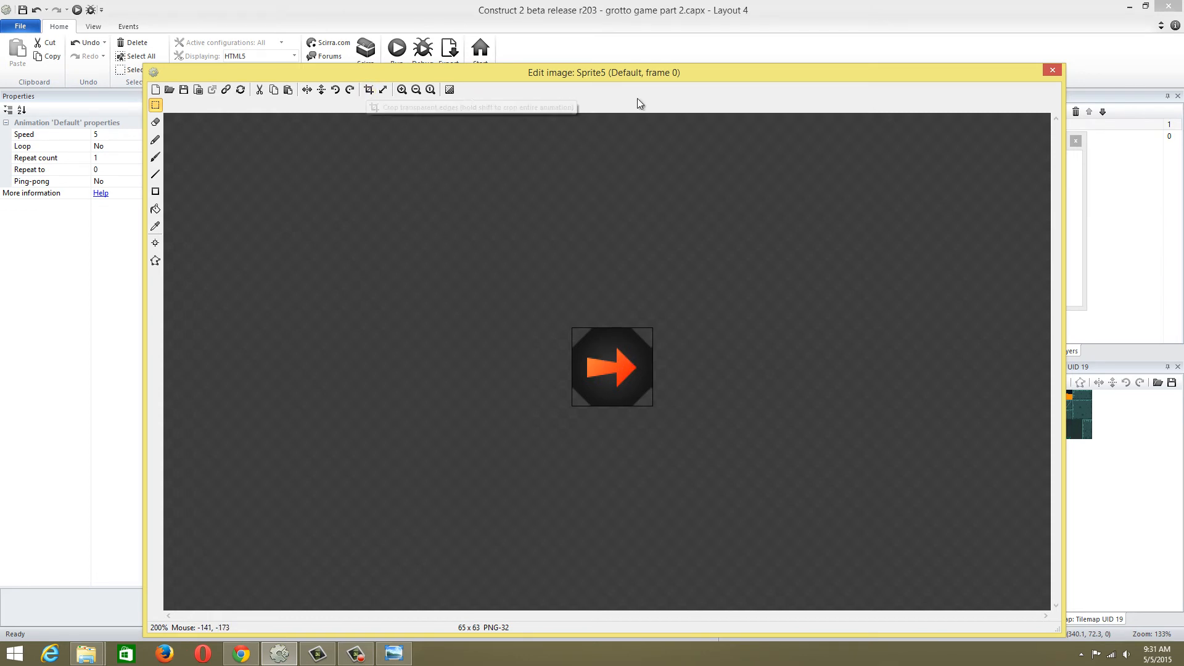
pyautogui.click(1050, 71)
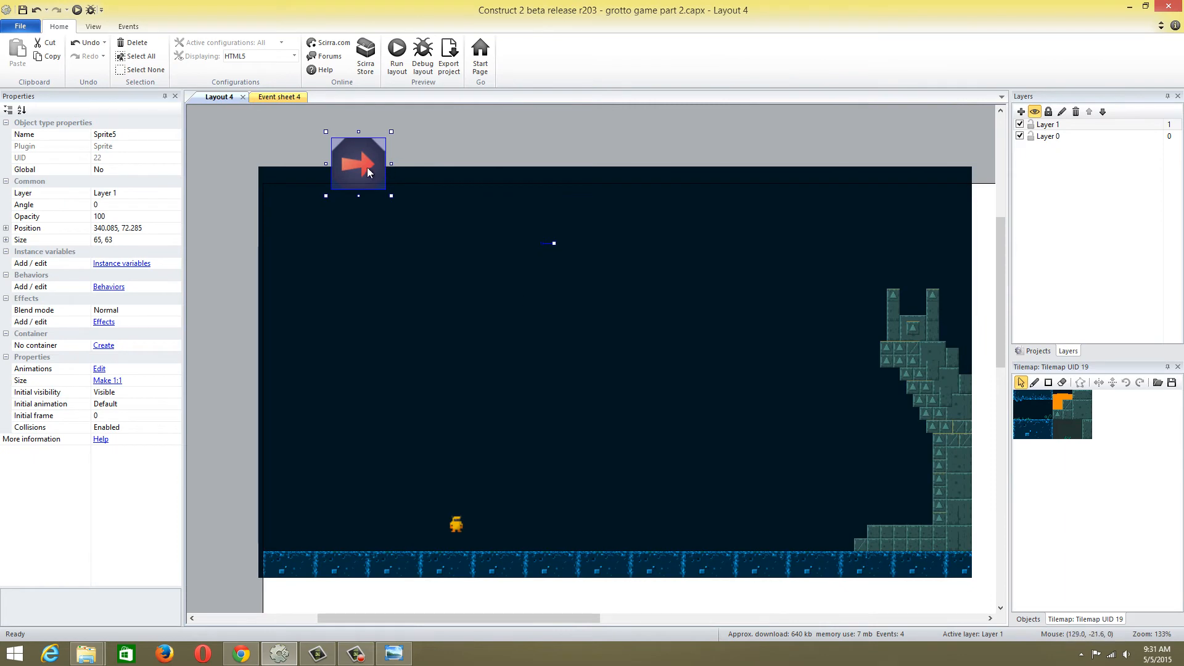
# Move the arrow sprite's origin point to the middle of its image and place the sprite near the cave's lower-left corner
pyautogui.moveTo(364, 174); pyautogui.dragTo(338, 501)
pyautogui.doubleClick(335, 495)
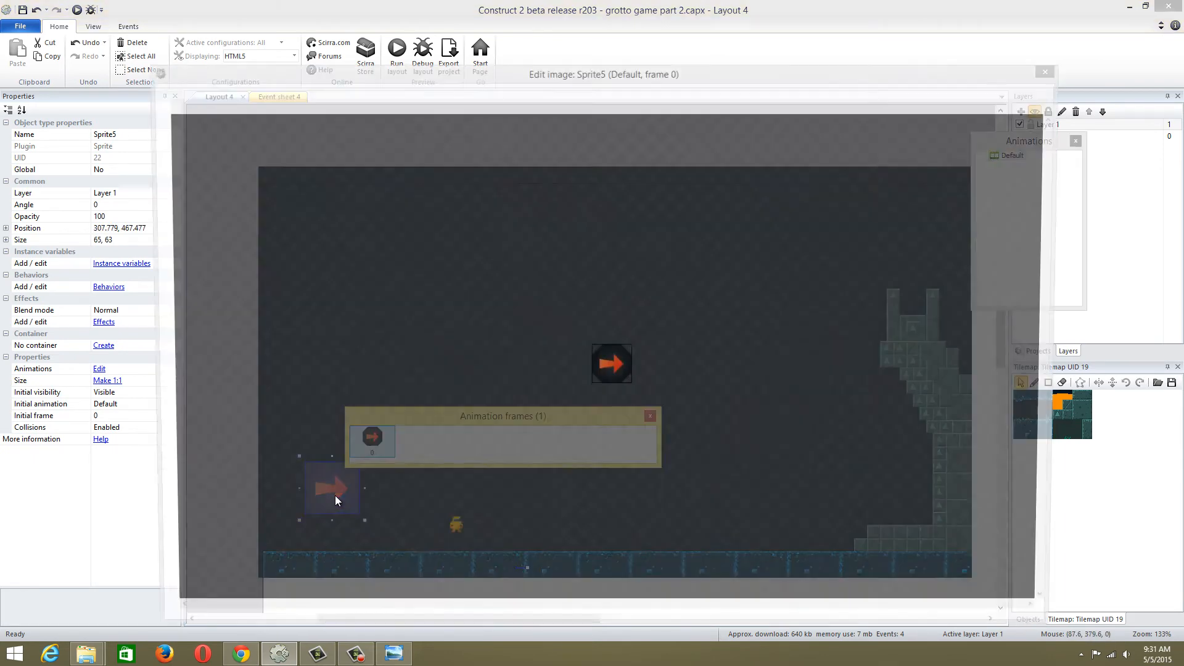
pyautogui.click(155, 243)
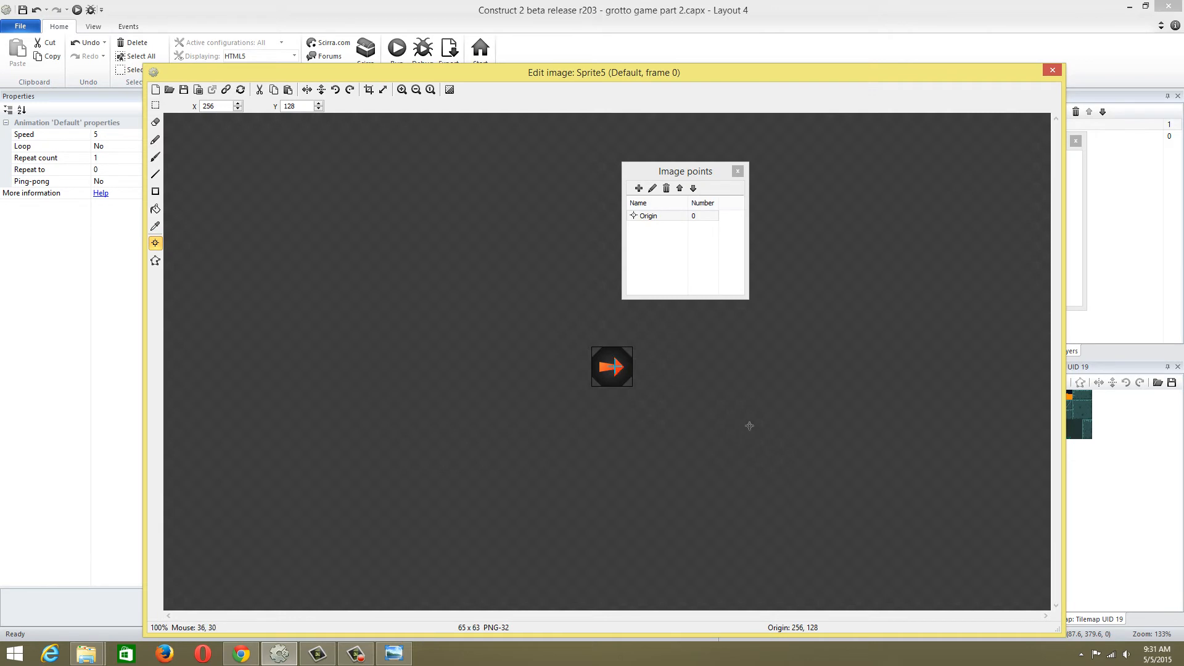
pyautogui.click(611, 365)
pyautogui.click(1051, 71)
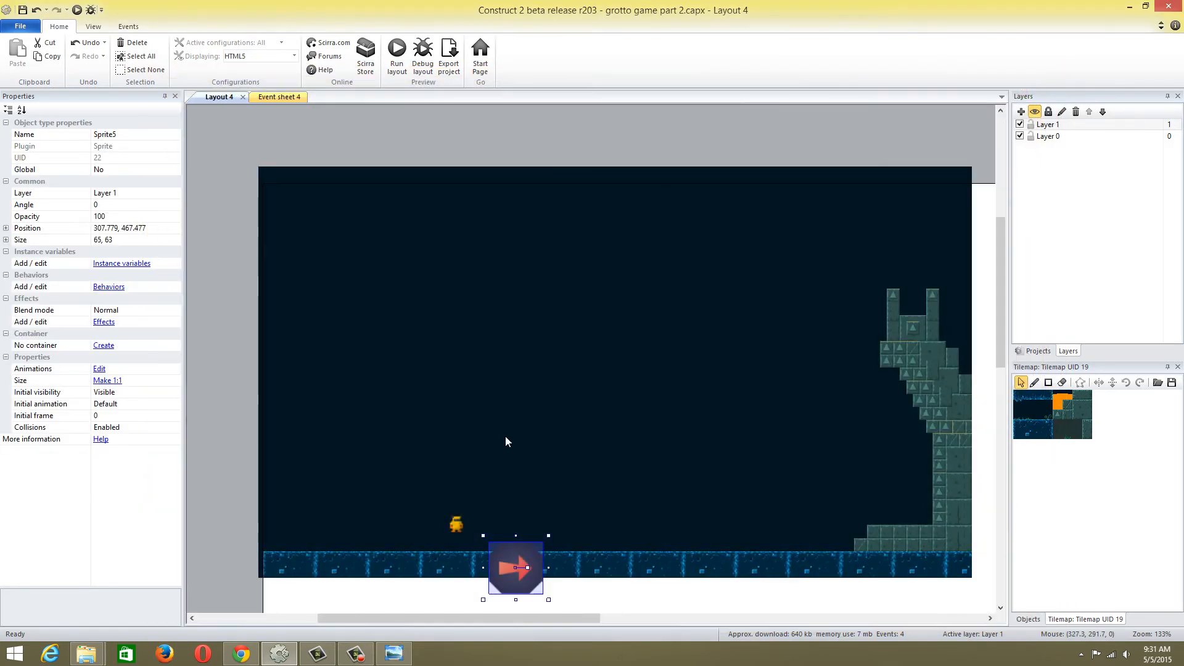
pyautogui.moveTo(524, 565); pyautogui.dragTo(350, 504)
# Open the player character's idle frame for image editing and move its origin to the body centre at 6, 9
pyautogui.click(455, 527)
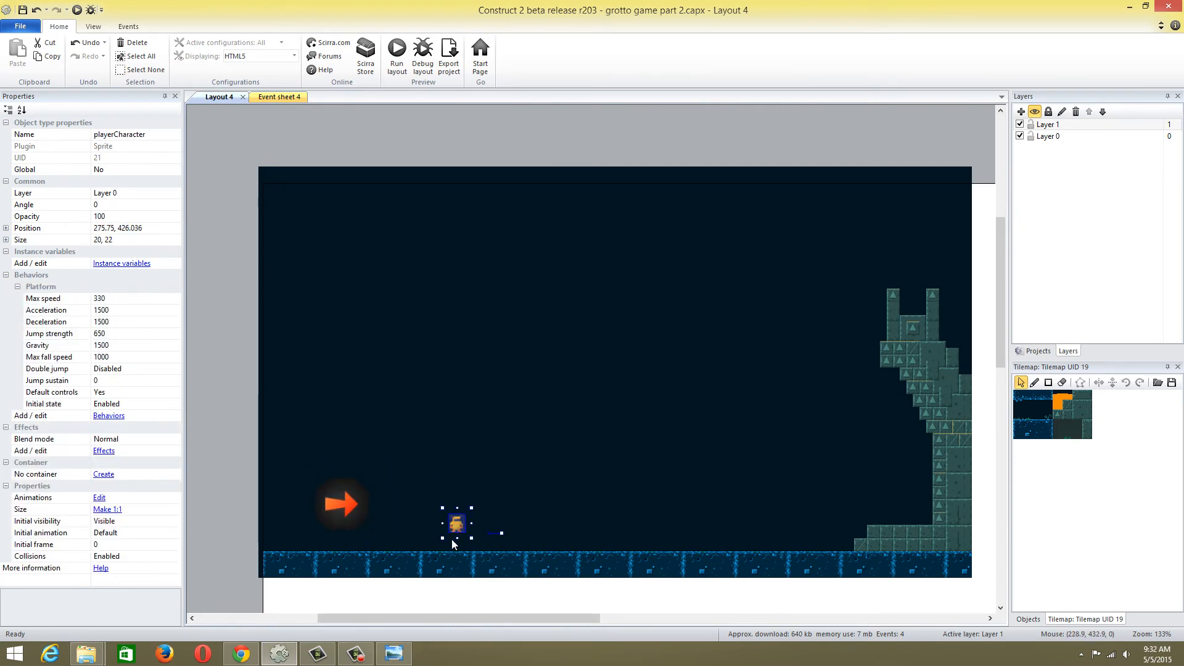
pyautogui.doubleClick(457, 532)
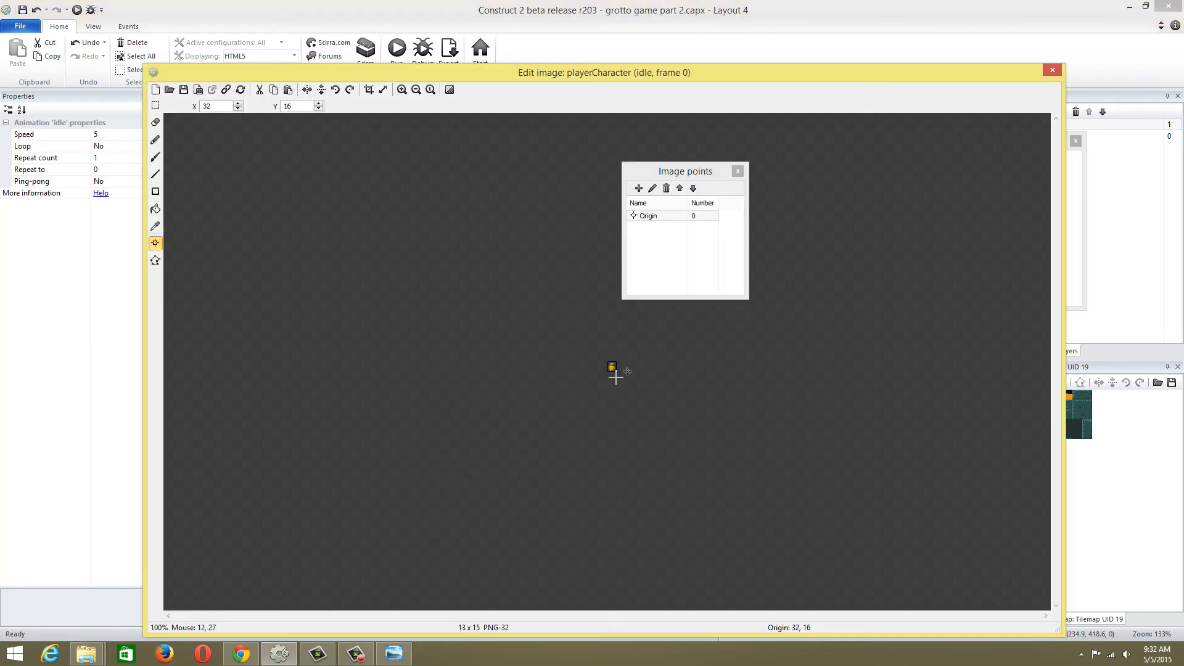
pyautogui.scroll(4, 863, 450)
pyautogui.scroll(1, 863, 450)
pyautogui.scroll(-1, 863, 450)
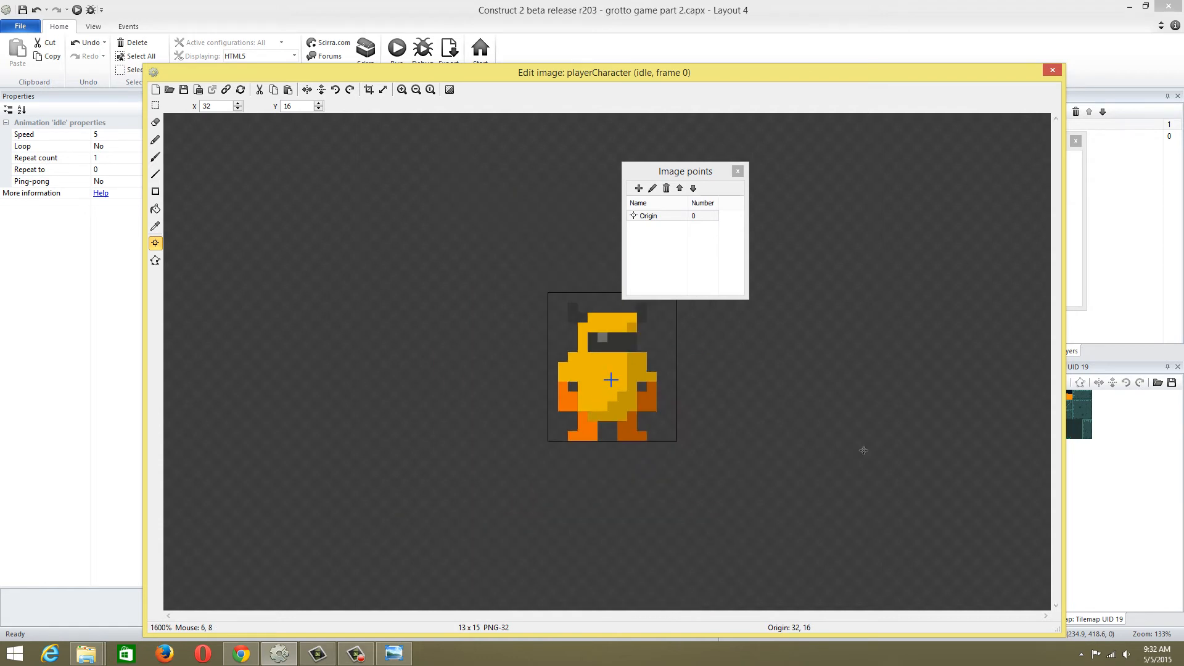
pyautogui.click(610, 380)
# Move the origin point of the player character's jump frame to the body centre at 7, 9
pyautogui.moveTo(992, 72); pyautogui.dragTo(897, 69)
pyautogui.click(1009, 175)
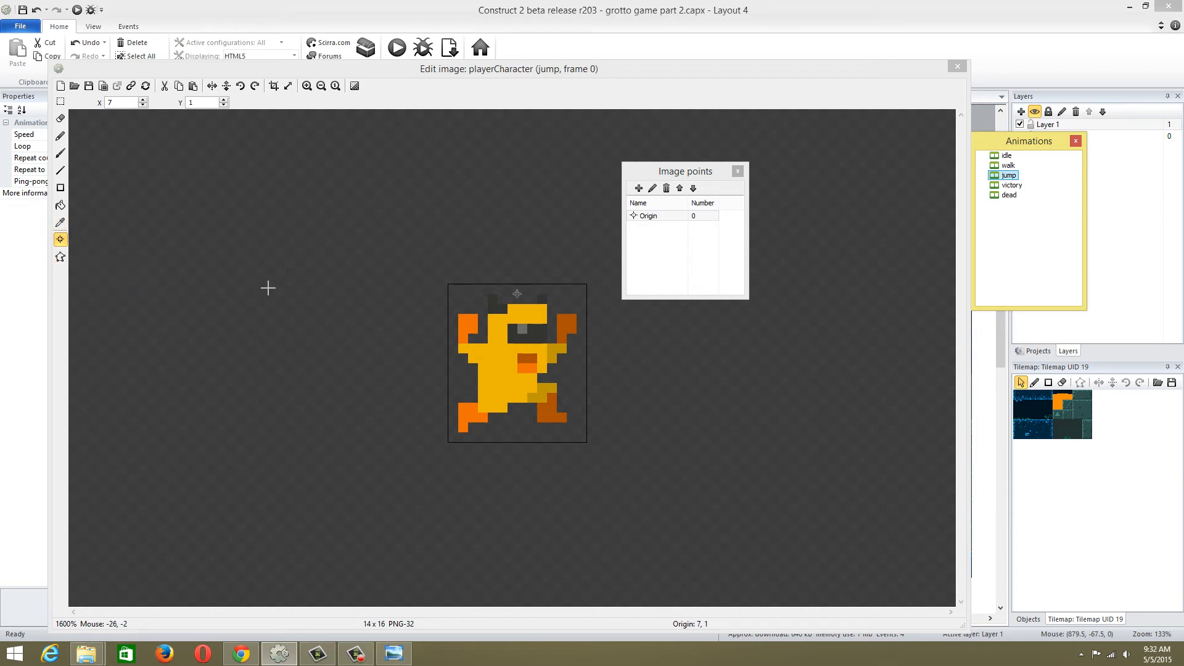
pyautogui.click(520, 370)
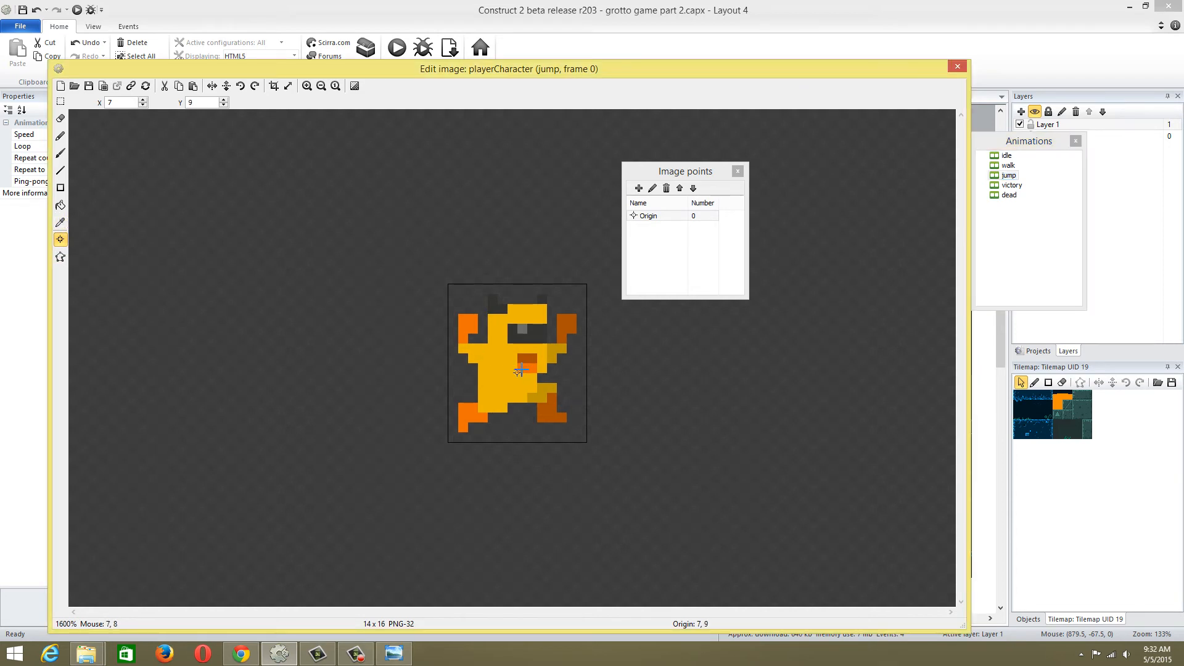
# Check the origin points of the player character's dead, victory, jump, walk and idle animations
pyautogui.click(1008, 195)
pyautogui.click(1011, 185)
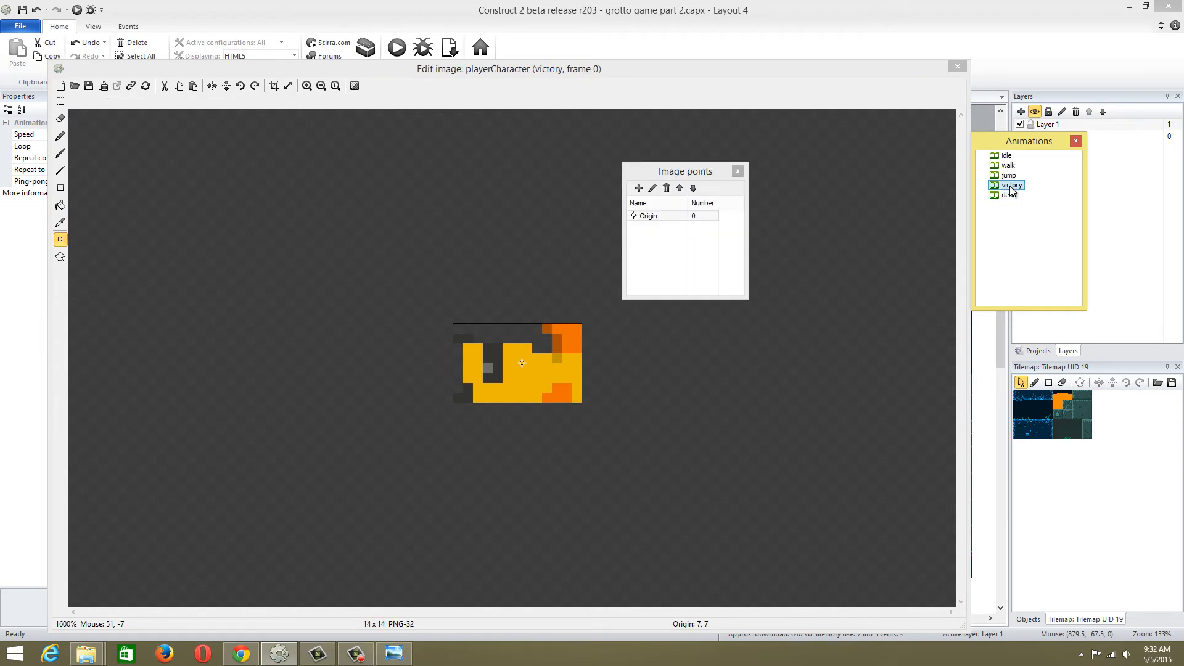
pyautogui.click(1010, 175)
pyautogui.click(1008, 166)
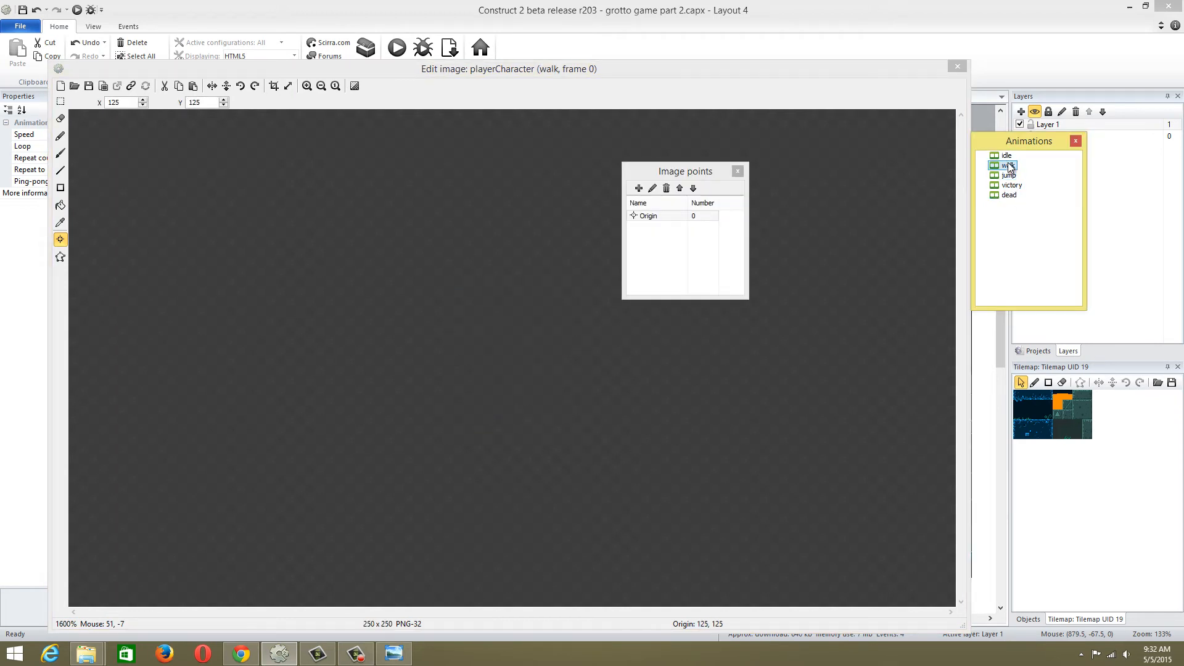
pyautogui.click(1005, 168)
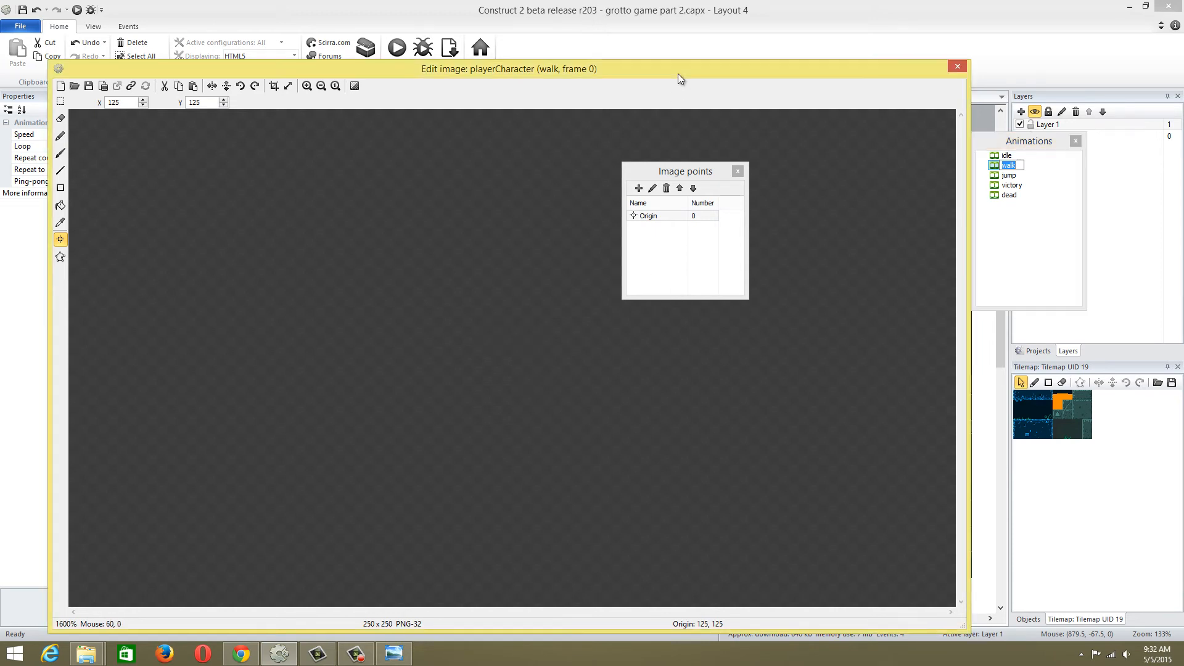
pyautogui.moveTo(678, 73); pyautogui.dragTo(650, 55)
pyautogui.click(1006, 156)
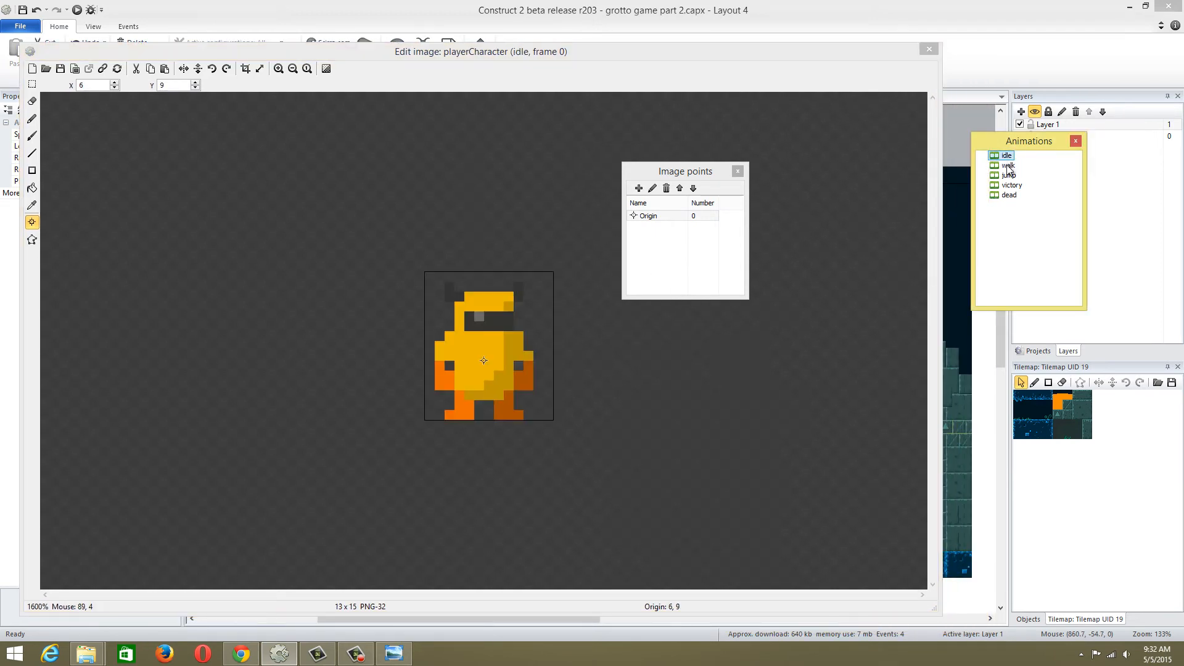
# Set the origin of frame 1 in the walk animation to 8, 9 and close the image editor
pyautogui.click(1008, 165)
pyautogui.moveTo(879, 45); pyautogui.dragTo(429, 509)
pyautogui.moveTo(473, 423); pyautogui.dragTo(999, 484)
pyautogui.moveTo(357, 520); pyautogui.dragTo(747, 75)
pyautogui.click(933, 498)
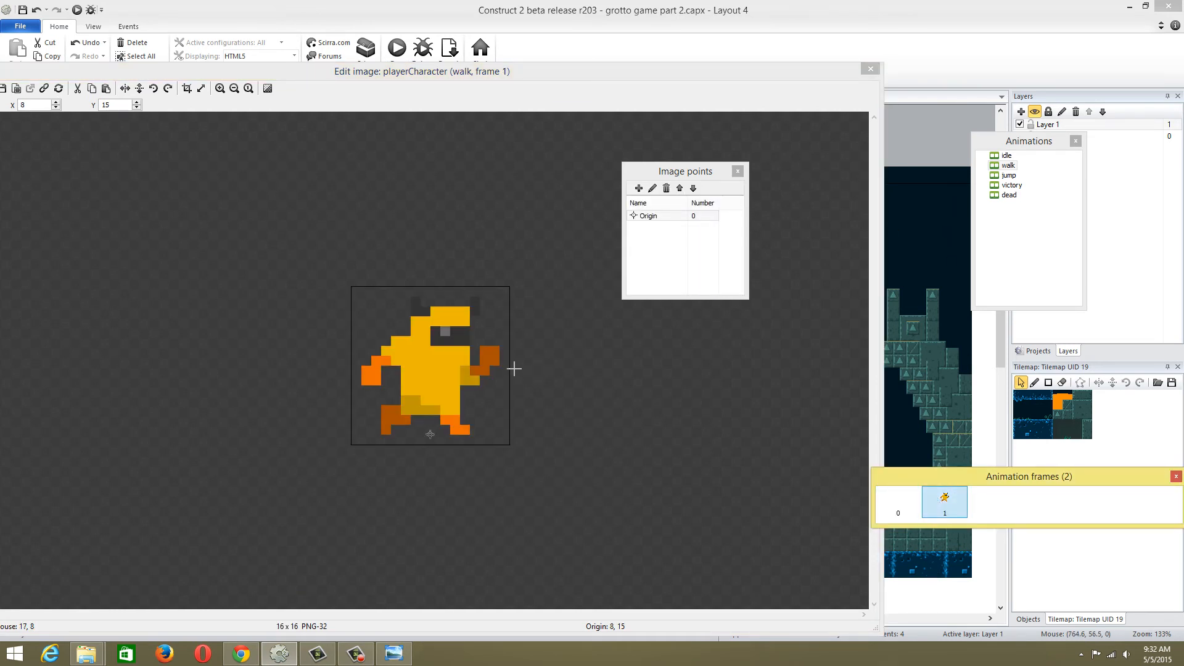
pyautogui.click(430, 375)
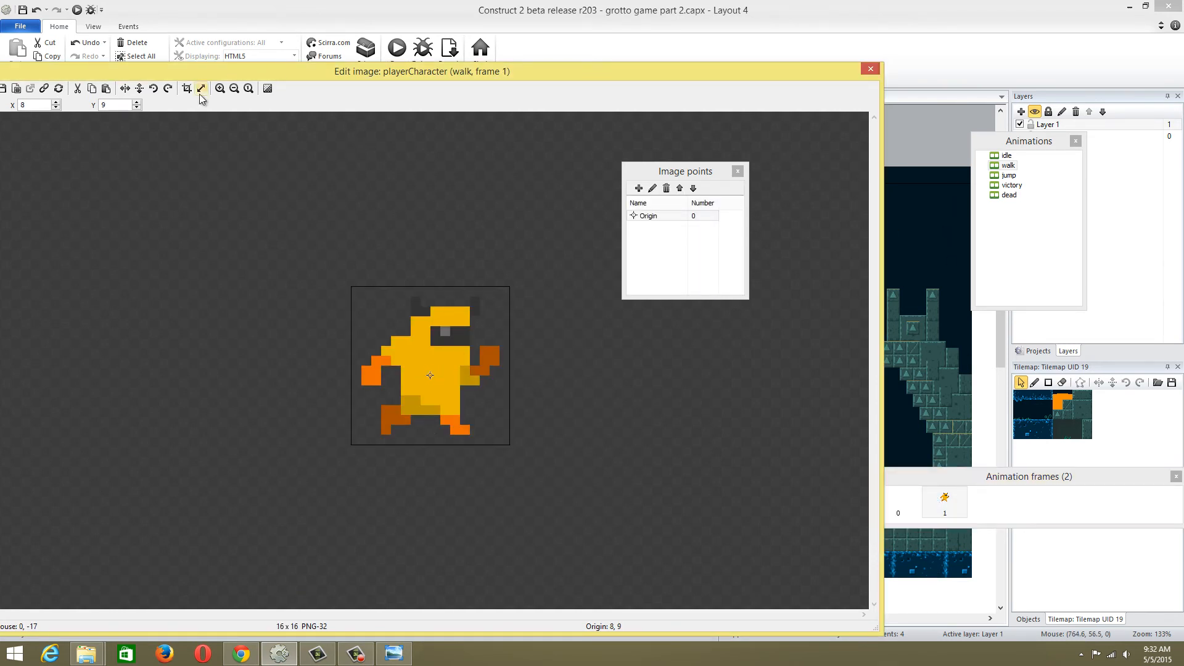
pyautogui.keyDown('ctrl'); pyautogui.scroll(2, 368, 257); pyautogui.keyUp('ctrl')
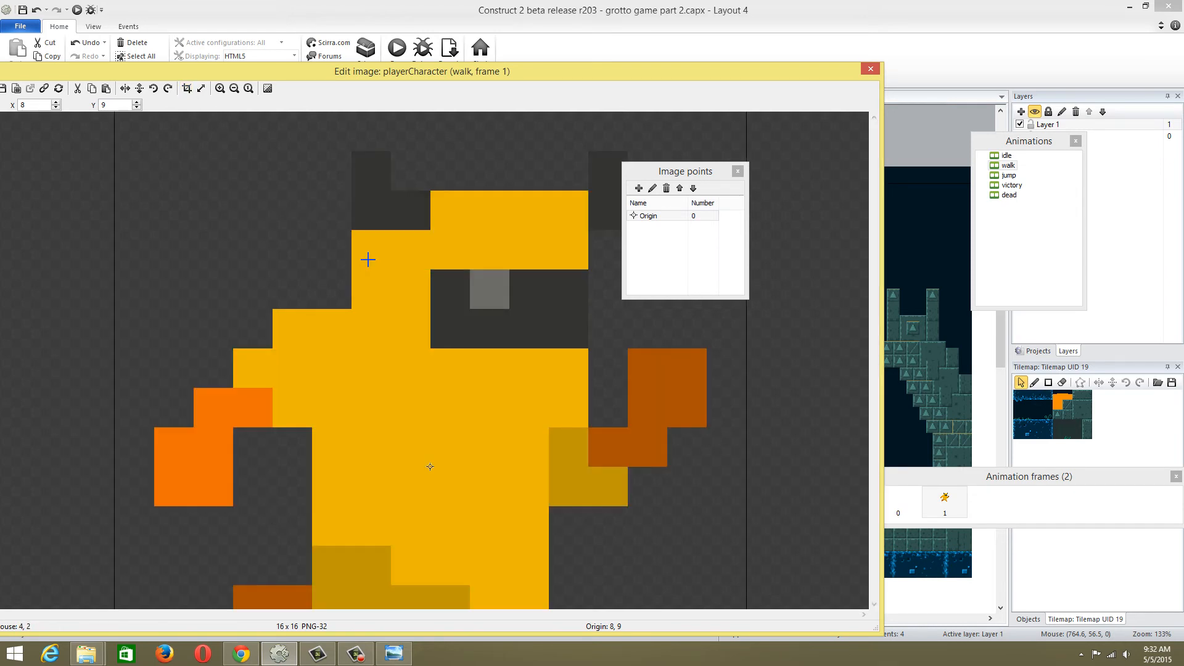
pyautogui.keyDown('ctrl'); pyautogui.scroll(-1, 368, 260); pyautogui.keyUp('ctrl')
pyautogui.moveTo(69, 75); pyautogui.dragTo(196, 52)
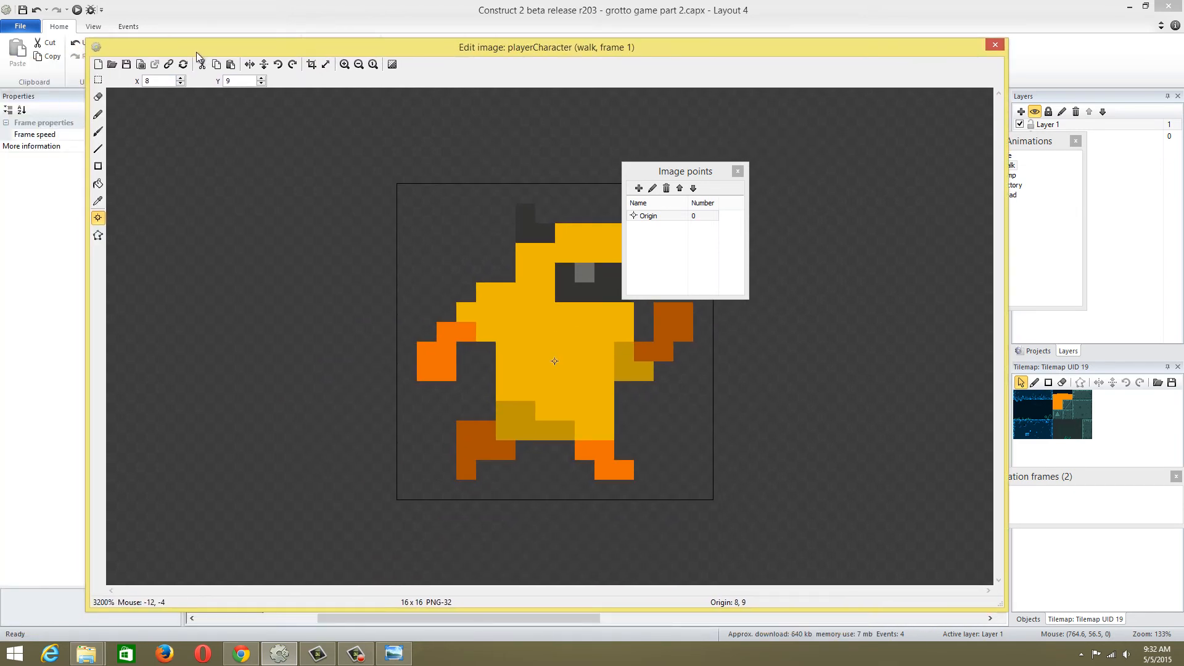
pyautogui.click(971, 42)
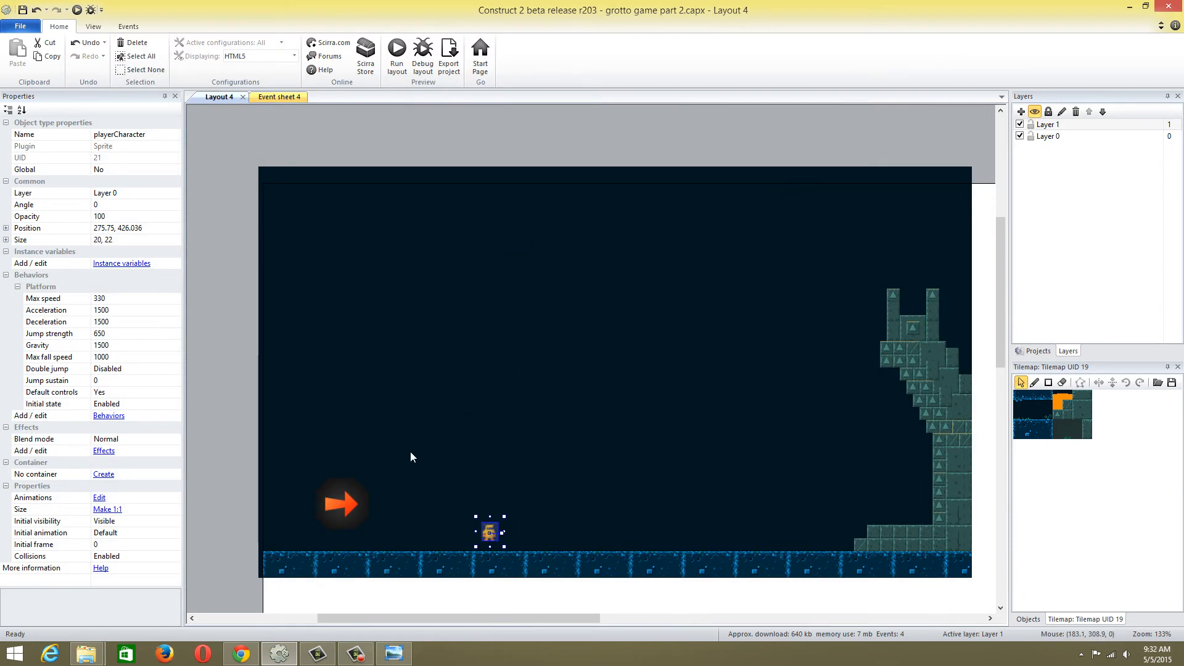
# Move the arrow sprite just above the floor in the cave's lower-left corner and set its size to 30, 30
pyautogui.moveTo(348, 505)
pyautogui.mouseDown()
pyautogui.moveTo(360, 519)
pyautogui.moveTo(331, 517)
pyautogui.mouseUp()
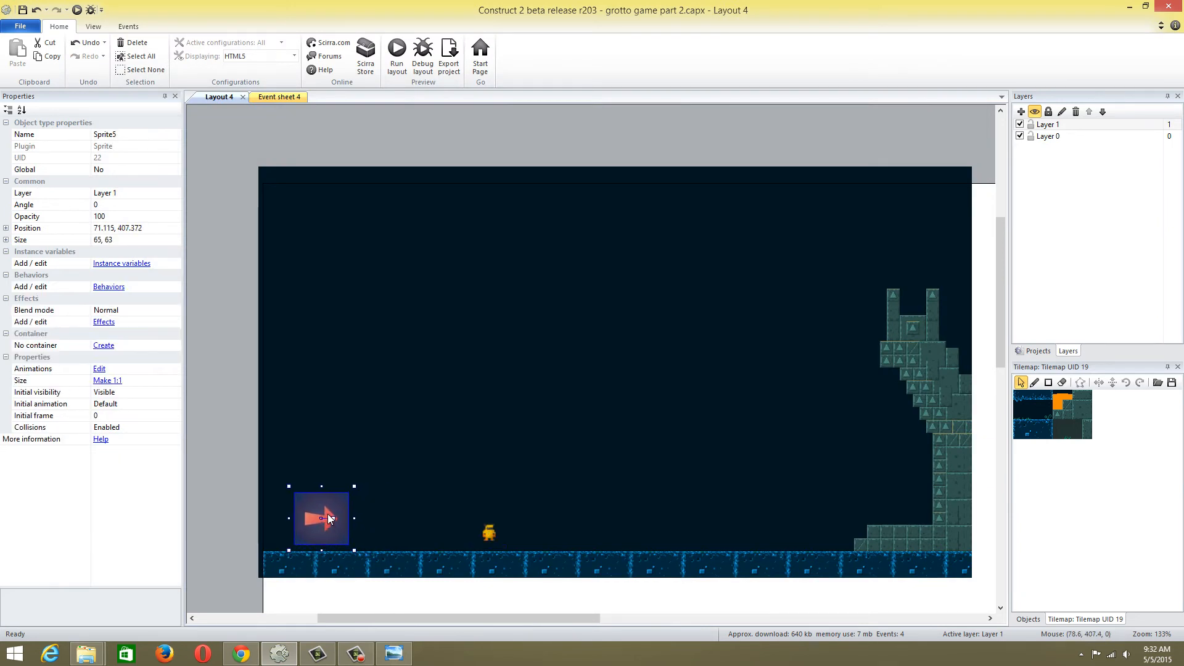
pyautogui.keyDown('ctrl'); pyautogui.scroll(2, 349, 486); pyautogui.keyUp('ctrl')
pyautogui.scroll(-3, 432, 493)
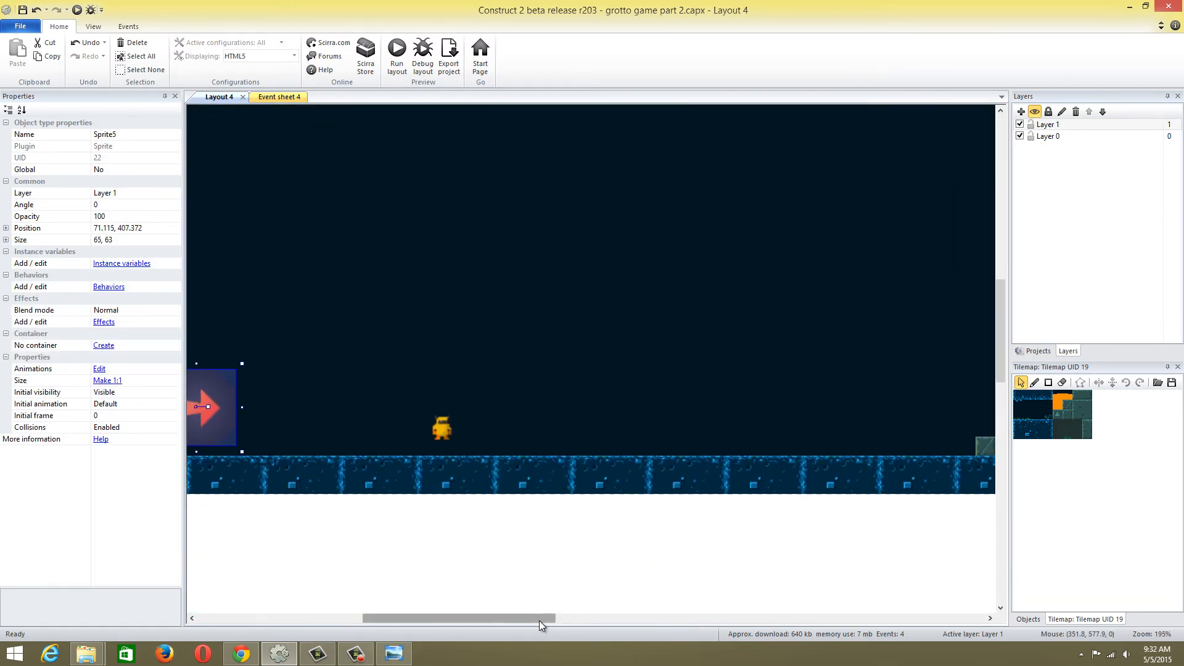
pyautogui.moveTo(489, 618); pyautogui.dragTo(453, 612)
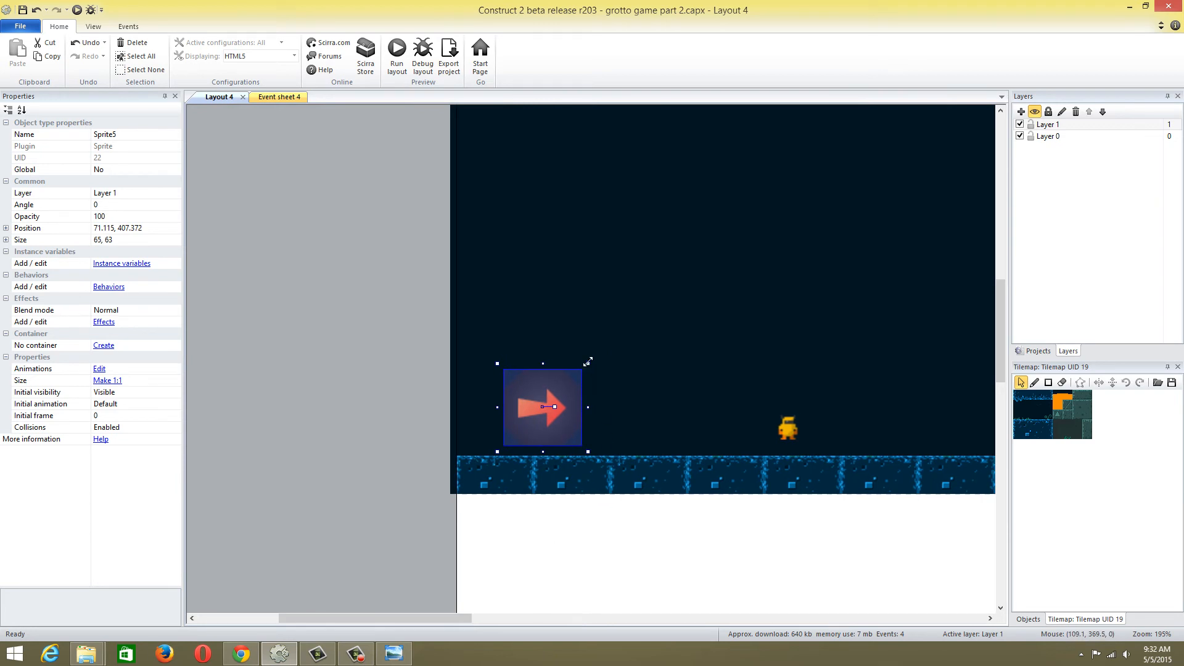
pyautogui.moveTo(589, 365); pyautogui.dragTo(547, 398)
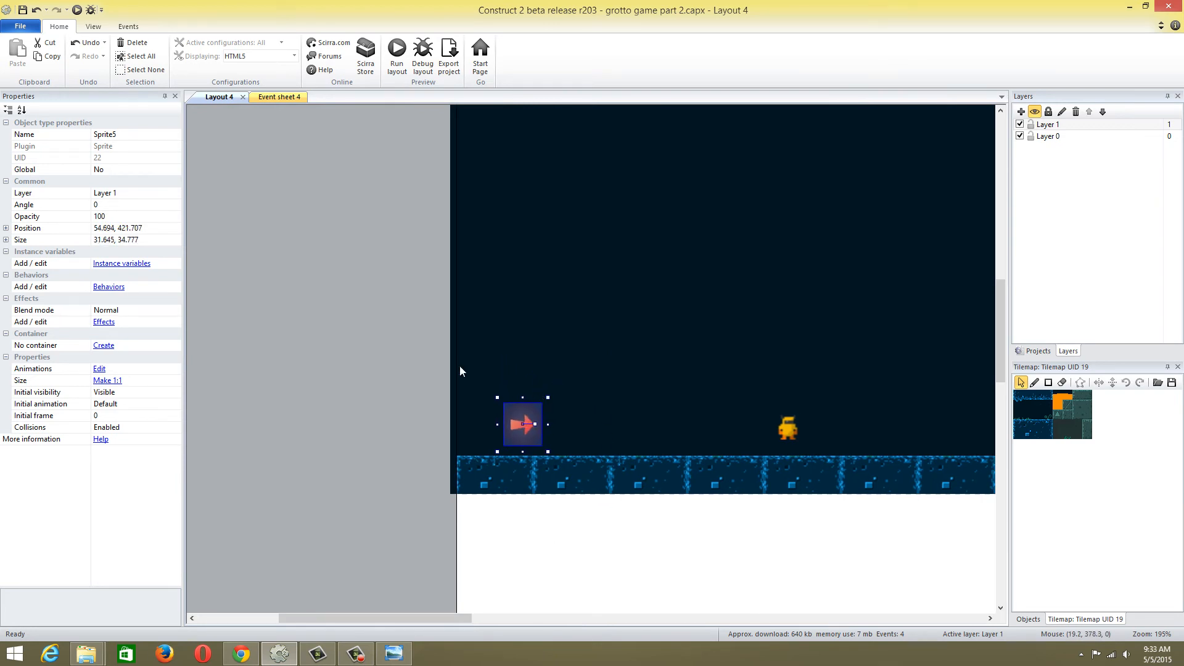
pyautogui.click(117, 240)
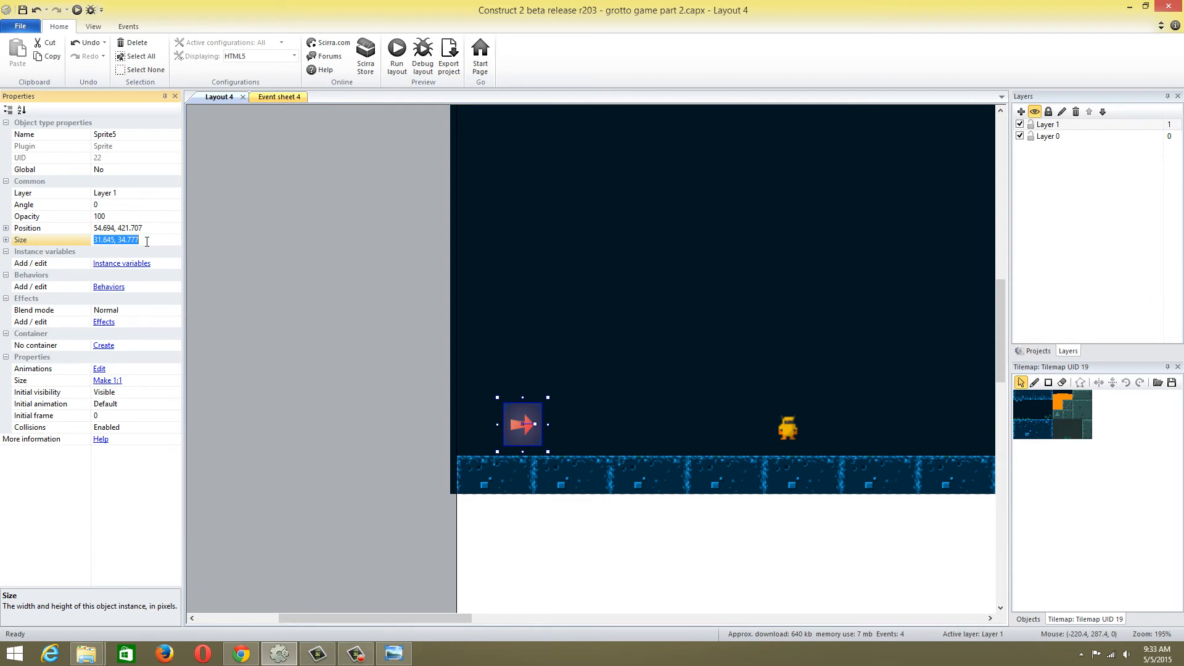
pyautogui.write('30,30')
pyautogui.click(310, 303)
# Move the arrow sprite farther toward the player character, to about 106, 428
pyautogui.moveTo(520, 424); pyautogui.dragTo(582, 428)
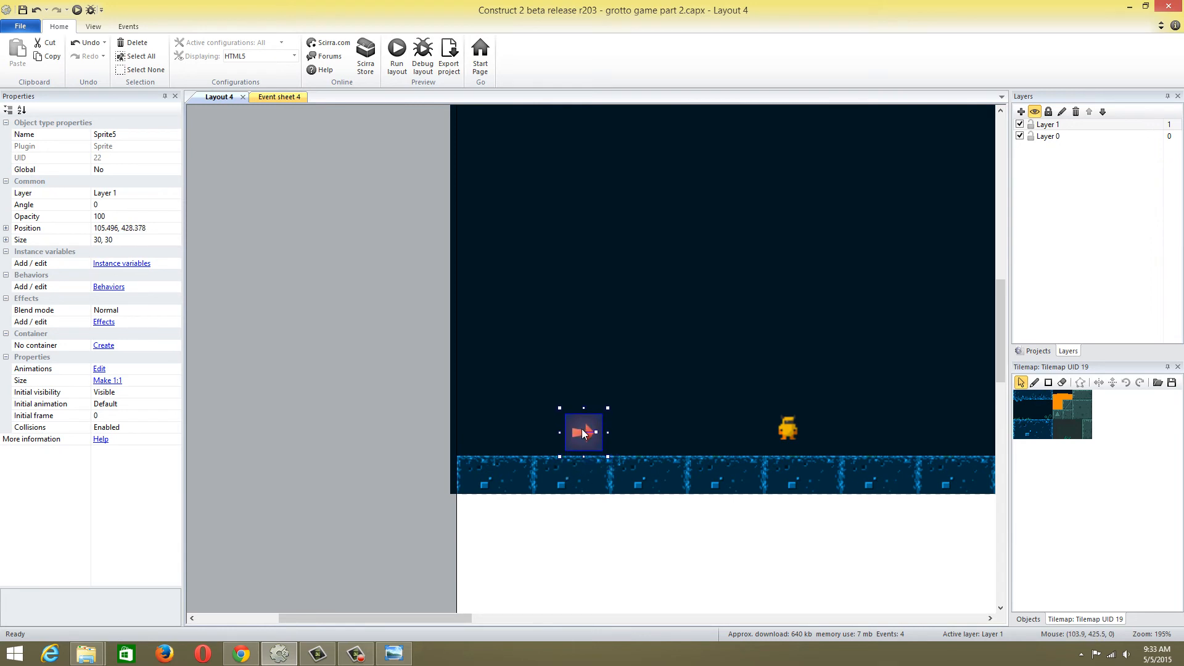
pyautogui.click(366, 375)
pyautogui.click(586, 437)
# Rename the Sprite5 object in the project as right_button
pyautogui.click(1038, 351)
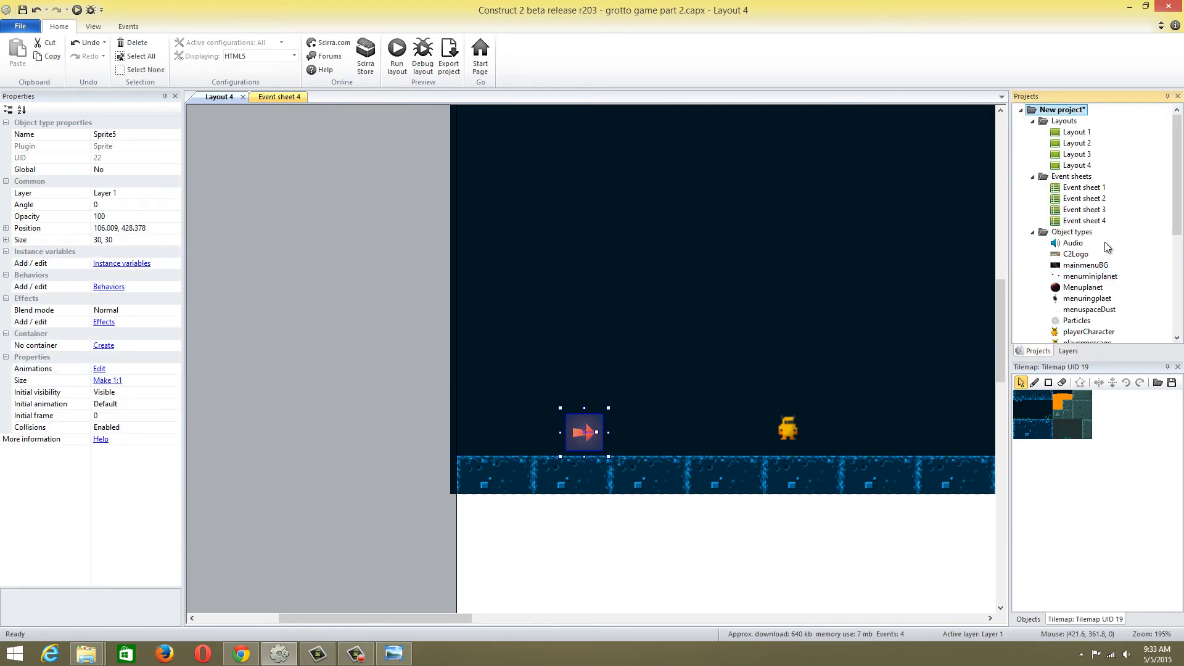
pyautogui.moveTo(1172, 233); pyautogui.dragTo(1174, 319)
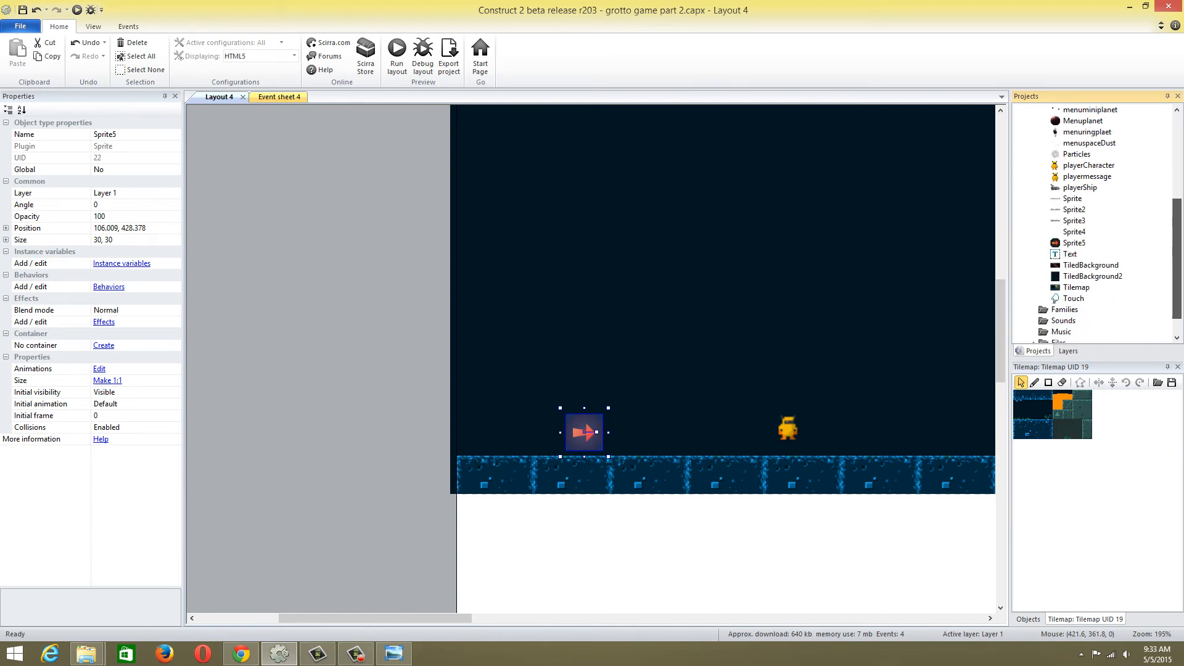
pyautogui.click(1076, 245)
pyautogui.rightClick(1080, 247)
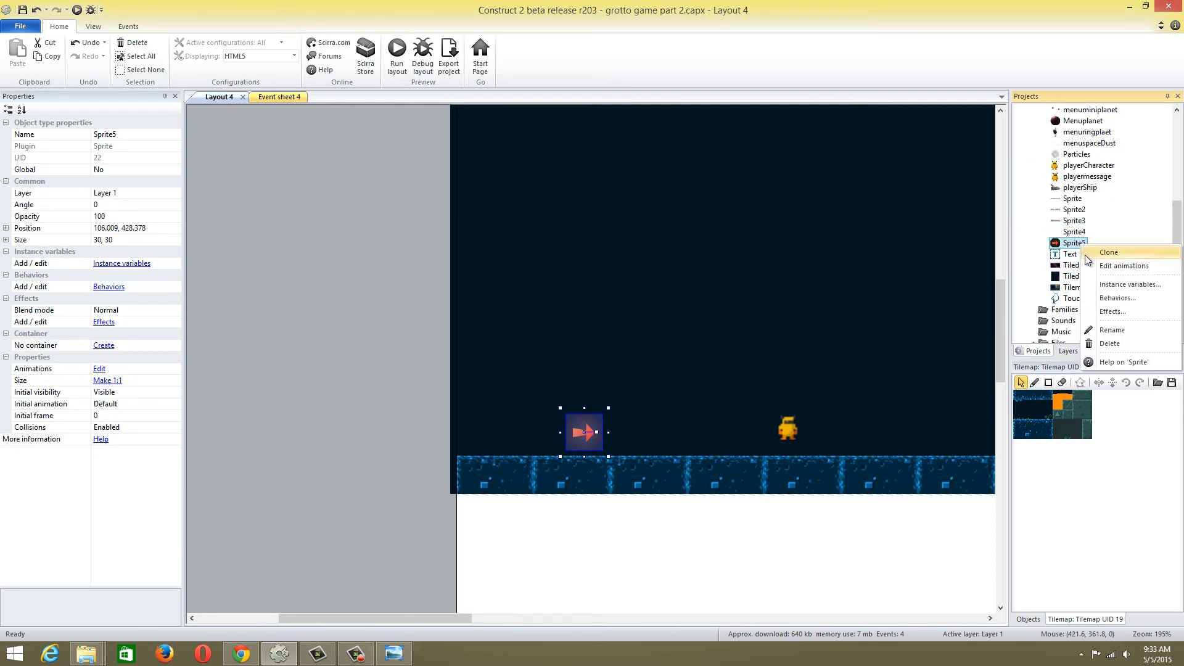
pyautogui.click(1122, 333)
pyautogui.write('rig')
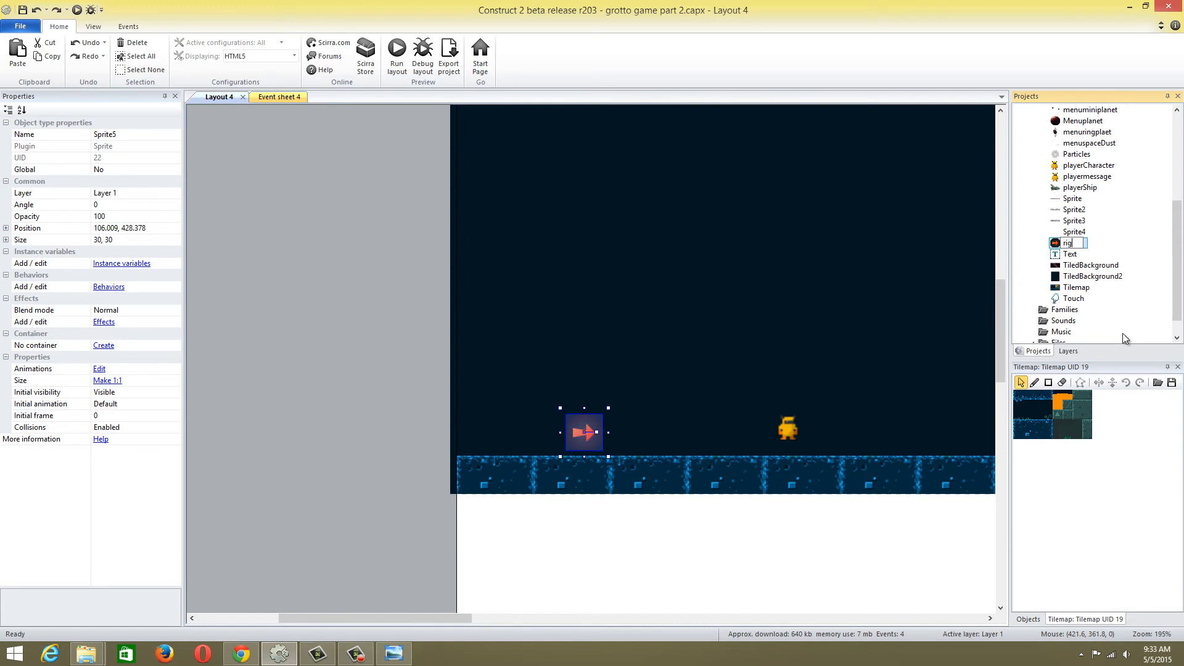
pyautogui.write('ht_button')
pyautogui.press('Return')
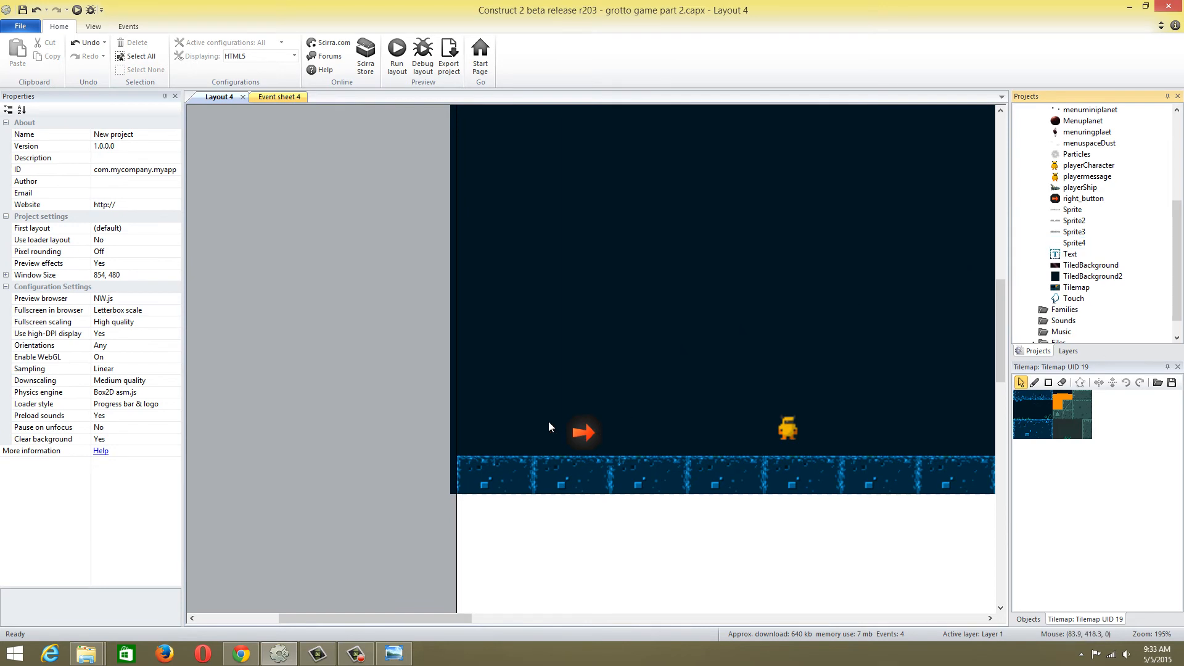
# Clone the right_button object and try to rename the copy as the left button
pyautogui.click(1070, 210)
pyautogui.rightClick(1072, 203)
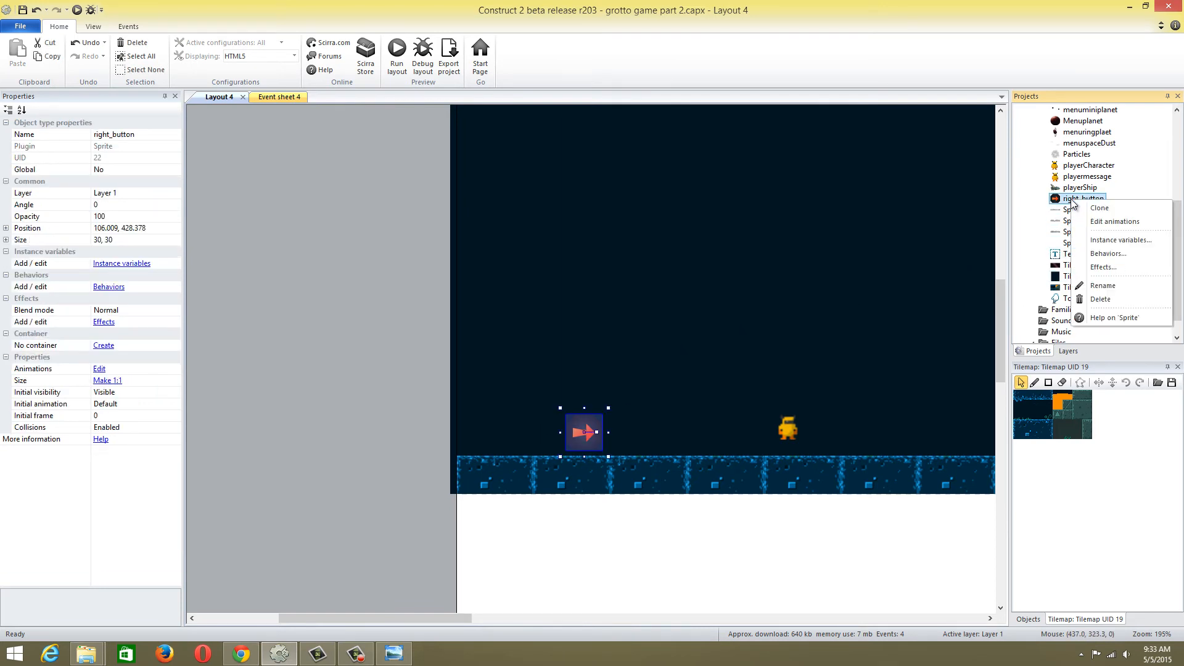
pyautogui.click(1103, 220)
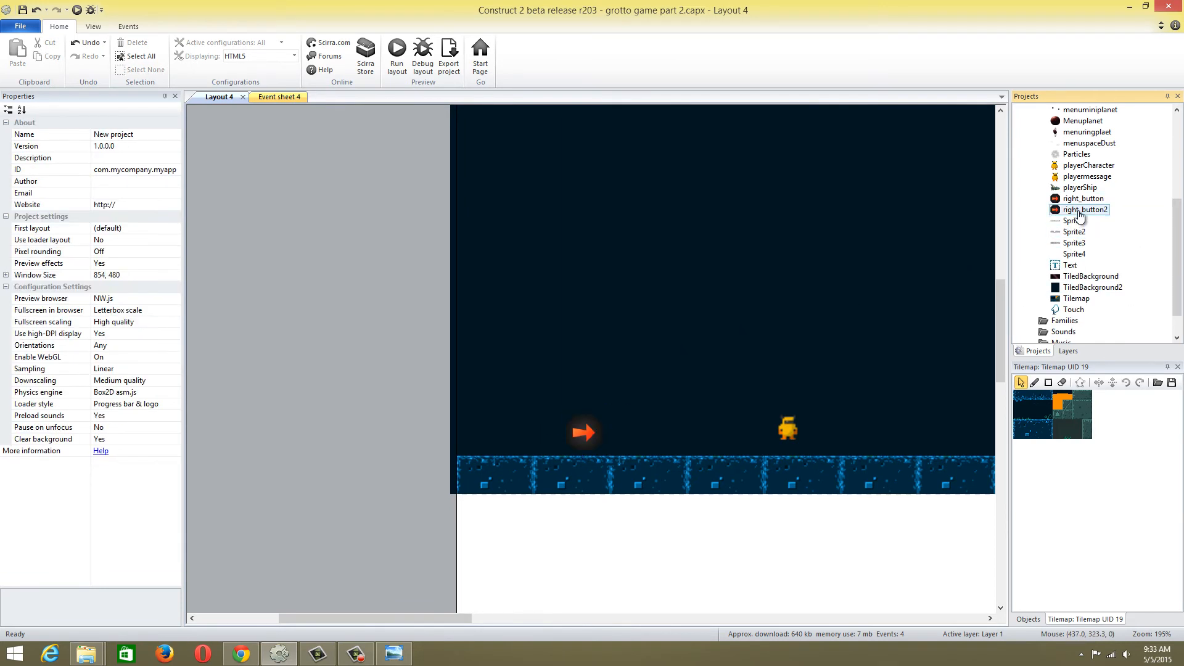
pyautogui.rightClick(1078, 210)
pyautogui.click(1109, 298)
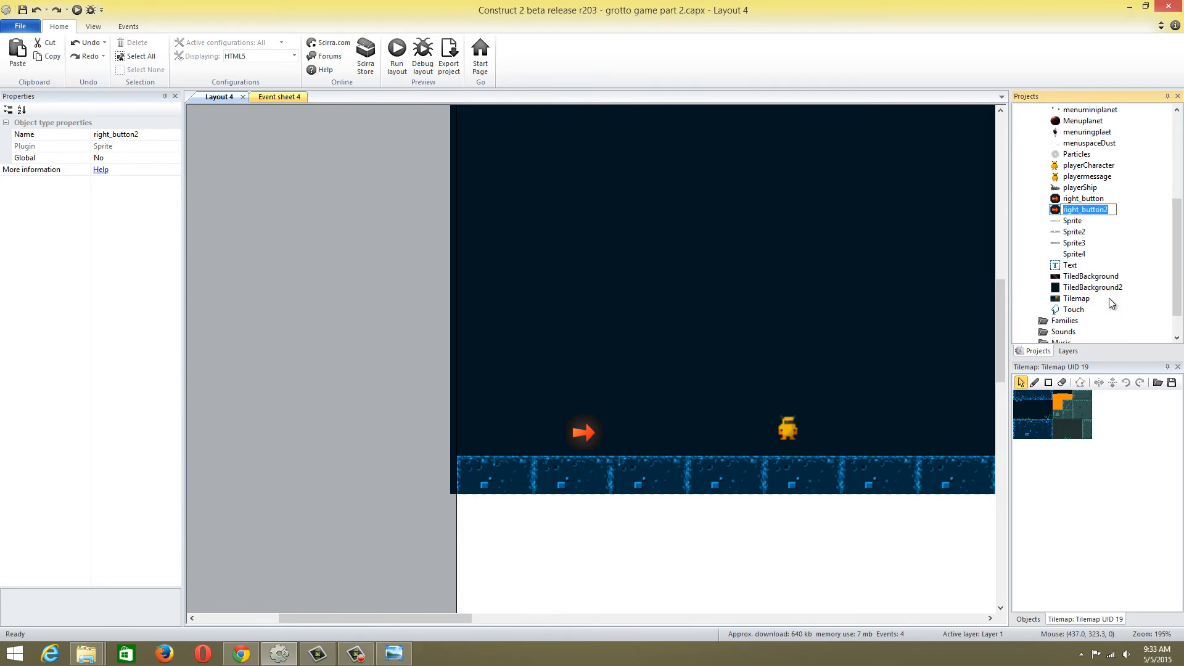
pyautogui.press('End')
pyautogui.press('BackSpace')
pyautogui.press('BackSpace')
pyautogui.press('BackSpace')
pyautogui.press('BackSpace')
pyautogui.press('BackSpace')
pyautogui.press('BackSpace')
pyautogui.write('left')
# Place a second right_button instance left of the first at about 34, 429, undo the accidental tilemap move, and select the new instance
pyautogui.click(570, 424)
pyautogui.click(573, 427)
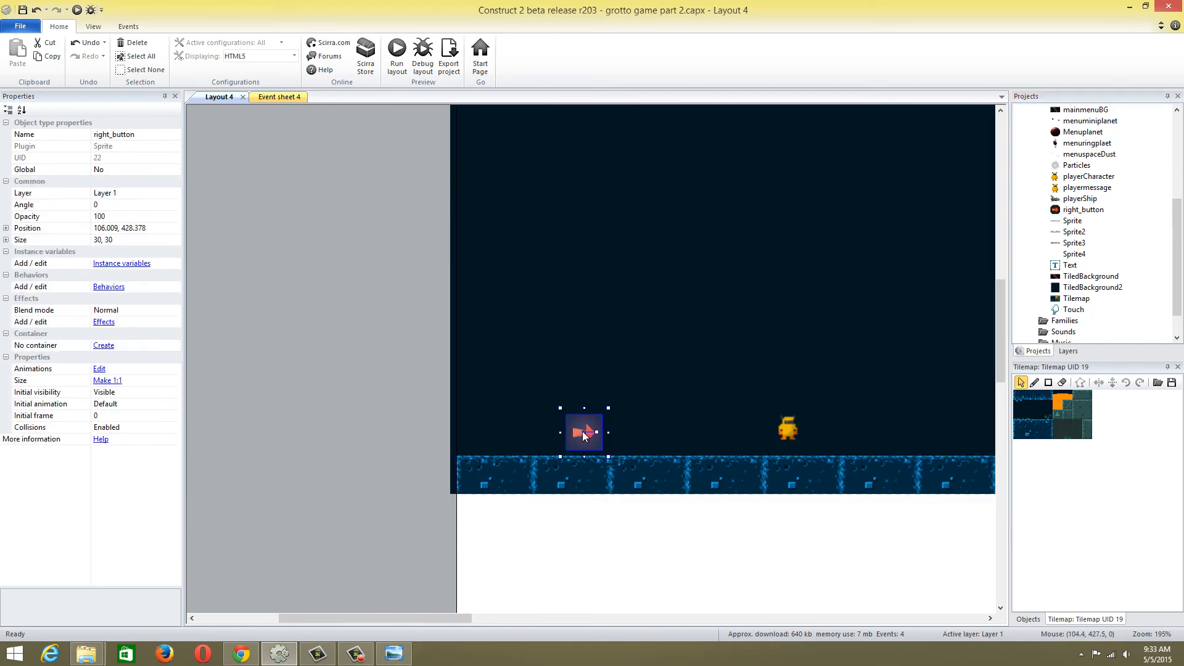
pyautogui.moveTo(1083, 210); pyautogui.dragTo(497, 433)
pyautogui.moveTo(580, 383); pyautogui.dragTo(582, 441)
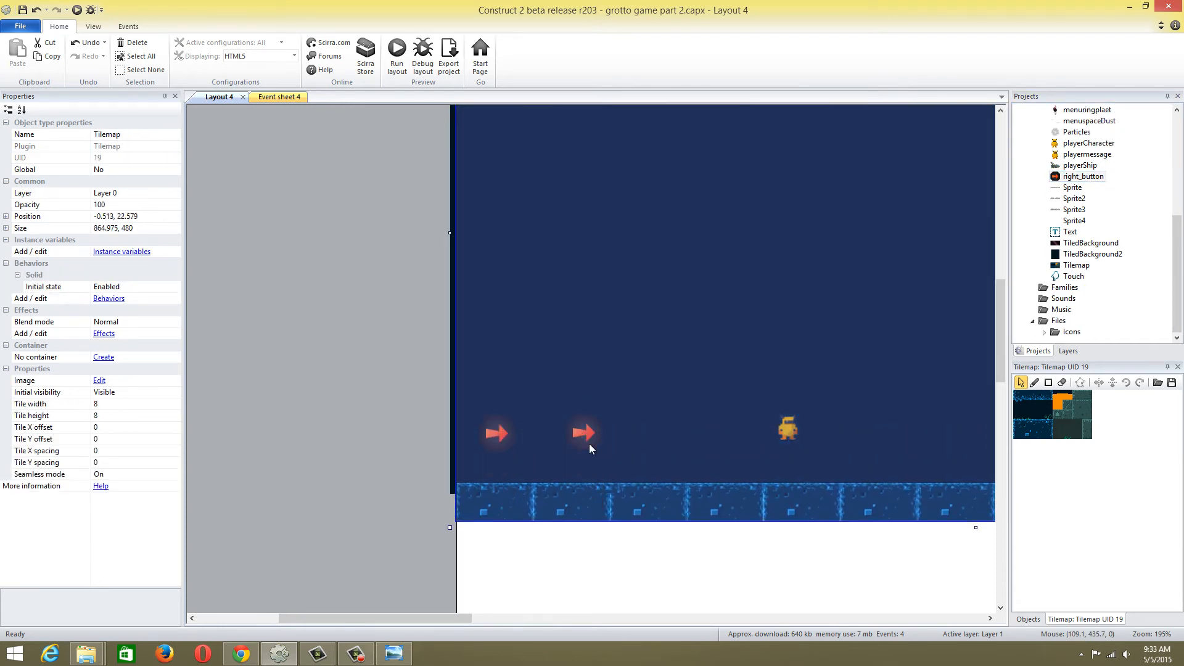
pyautogui.hotkey('ctrl', 'z')
pyautogui.click(590, 441)
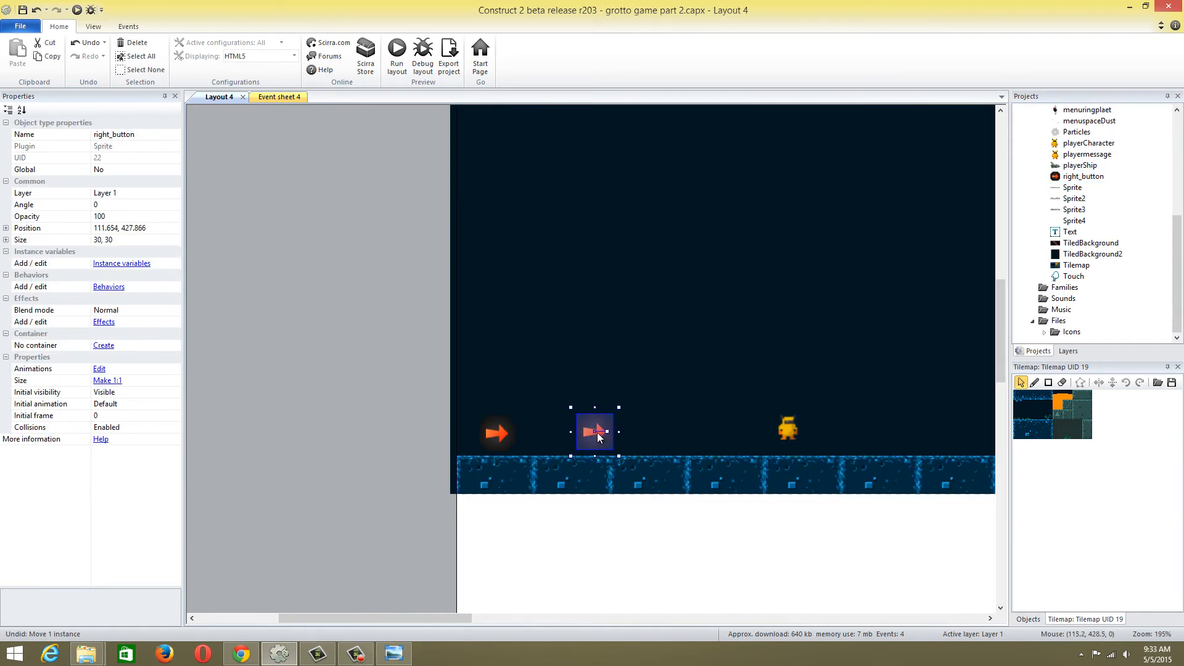
pyautogui.click(507, 430)
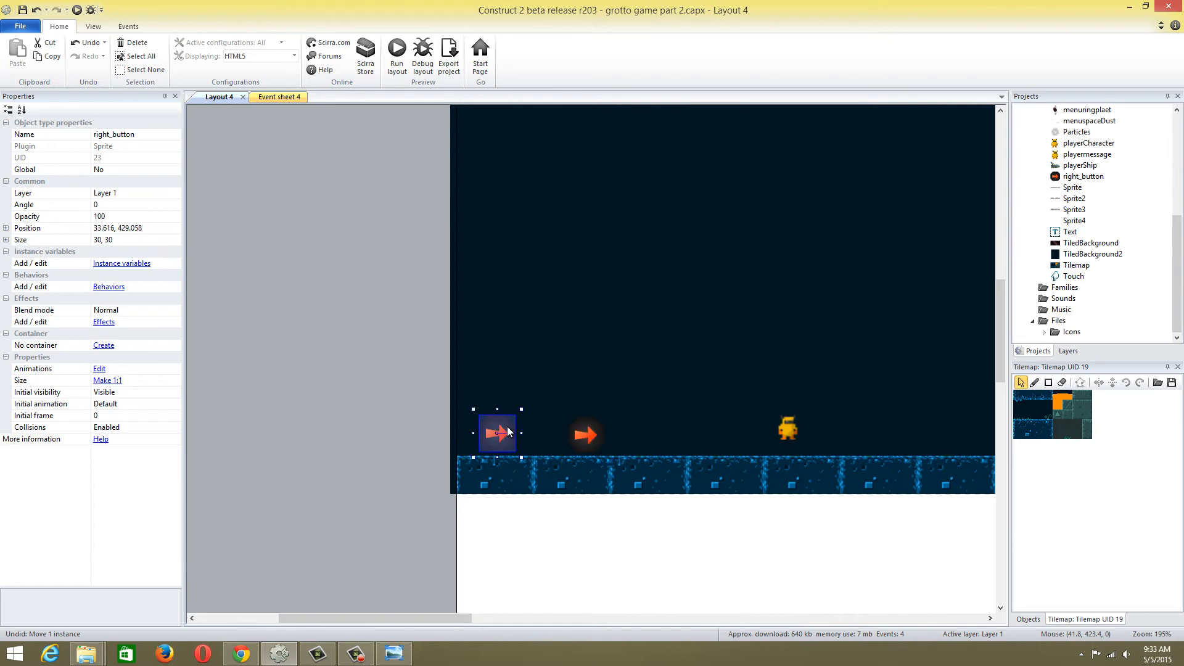
# Set the angle of the leftmost arrow button instance to 180 degrees so it points left
pyautogui.click(136, 215)
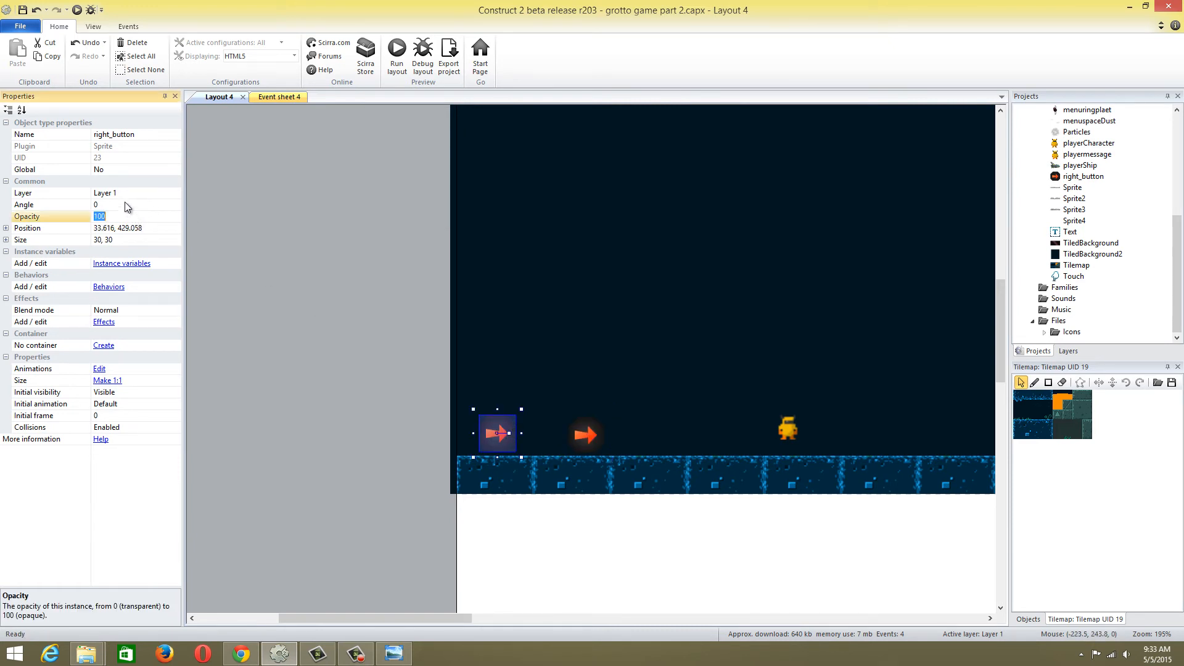
pyautogui.click(126, 204)
pyautogui.write('180')
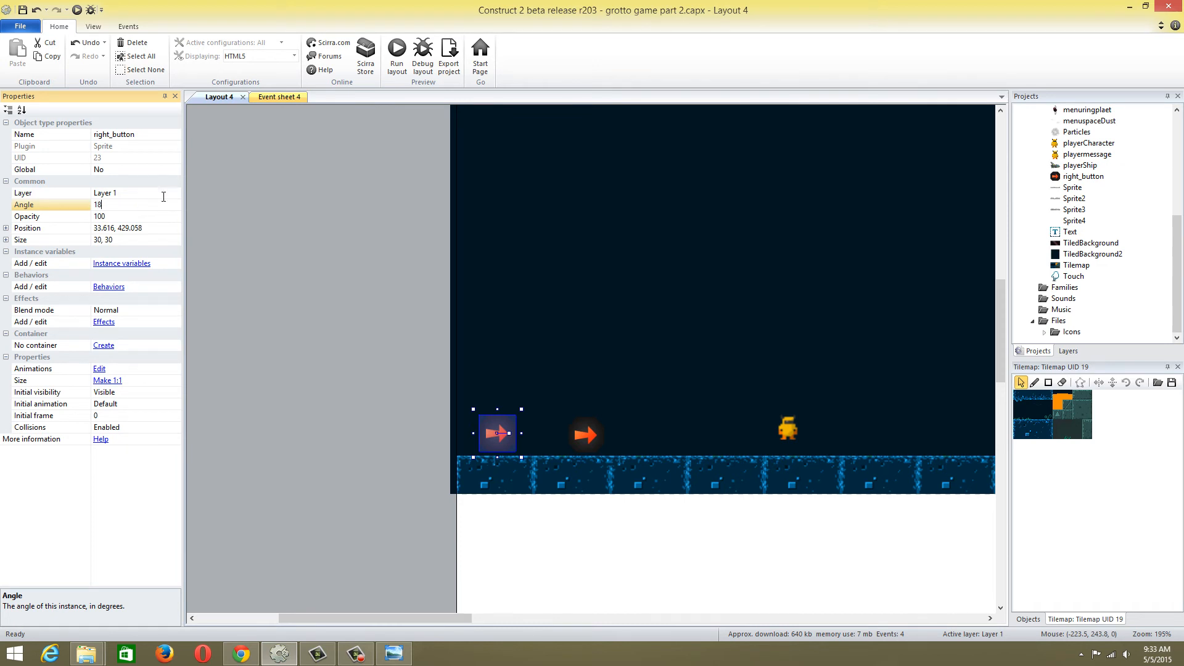
pyautogui.click(339, 229)
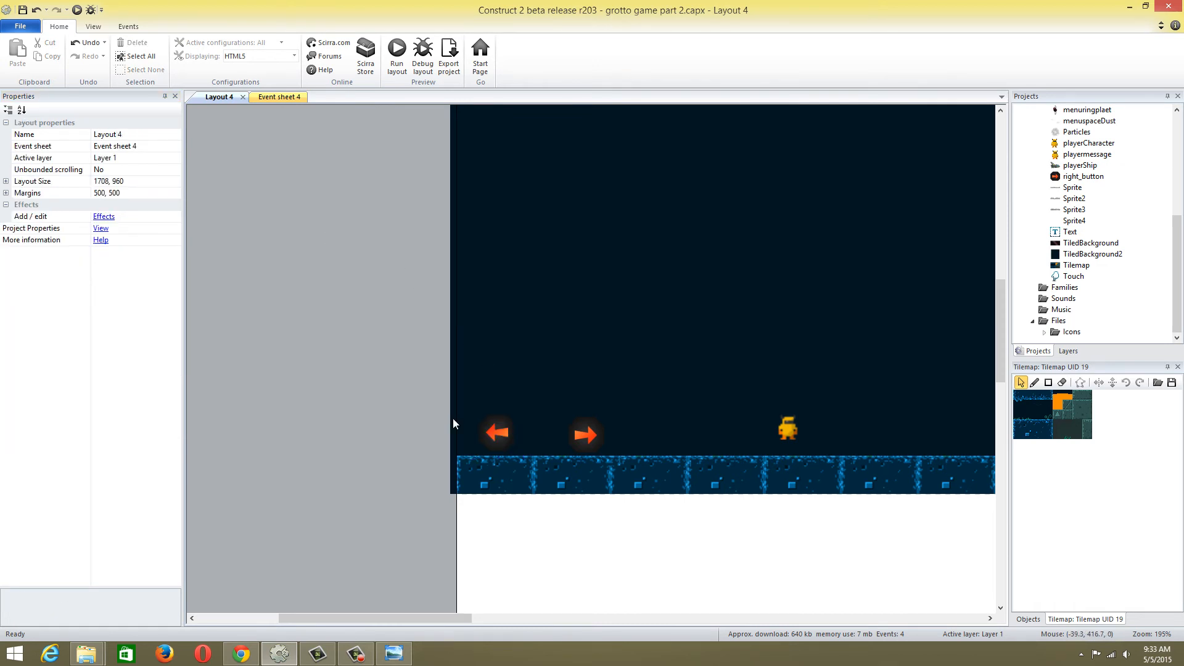
# Select the player character, switch to Event sheet 4 and start adding a new event
pyautogui.click(786, 425)
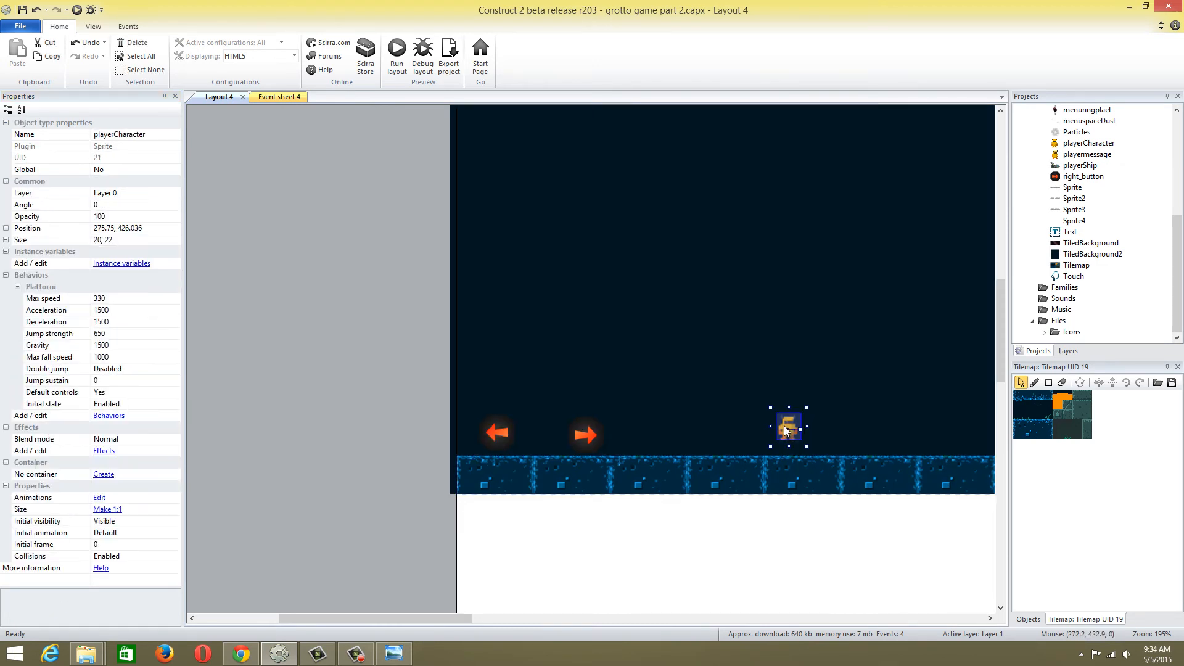
pyautogui.click(273, 97)
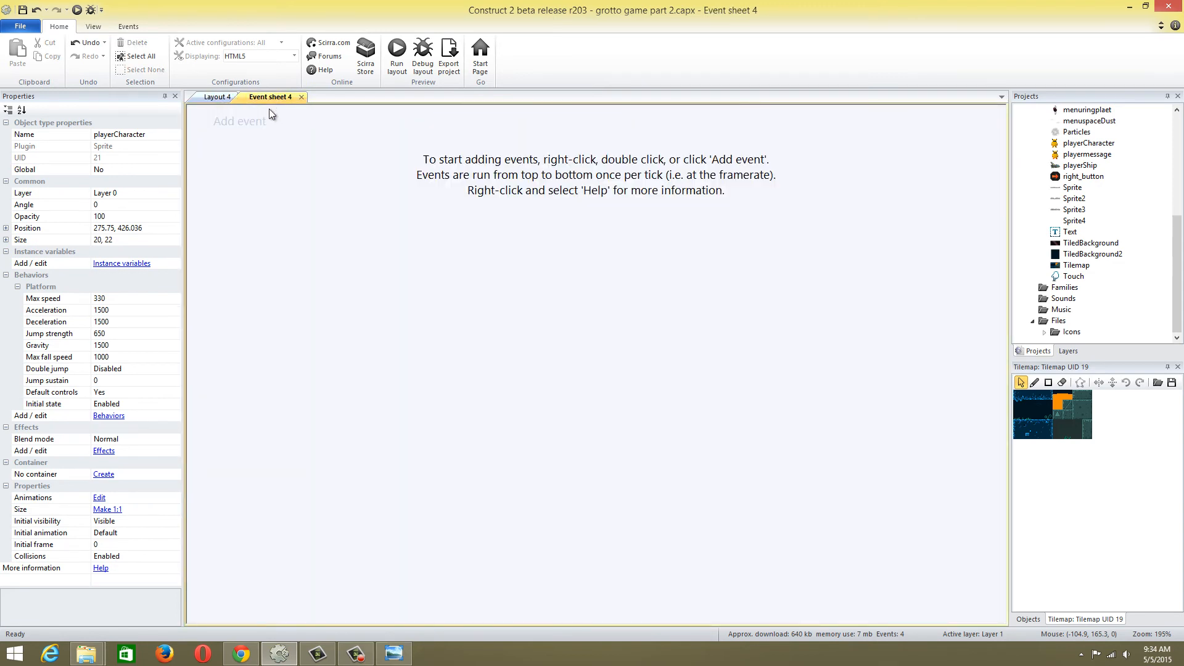
pyautogui.click(263, 123)
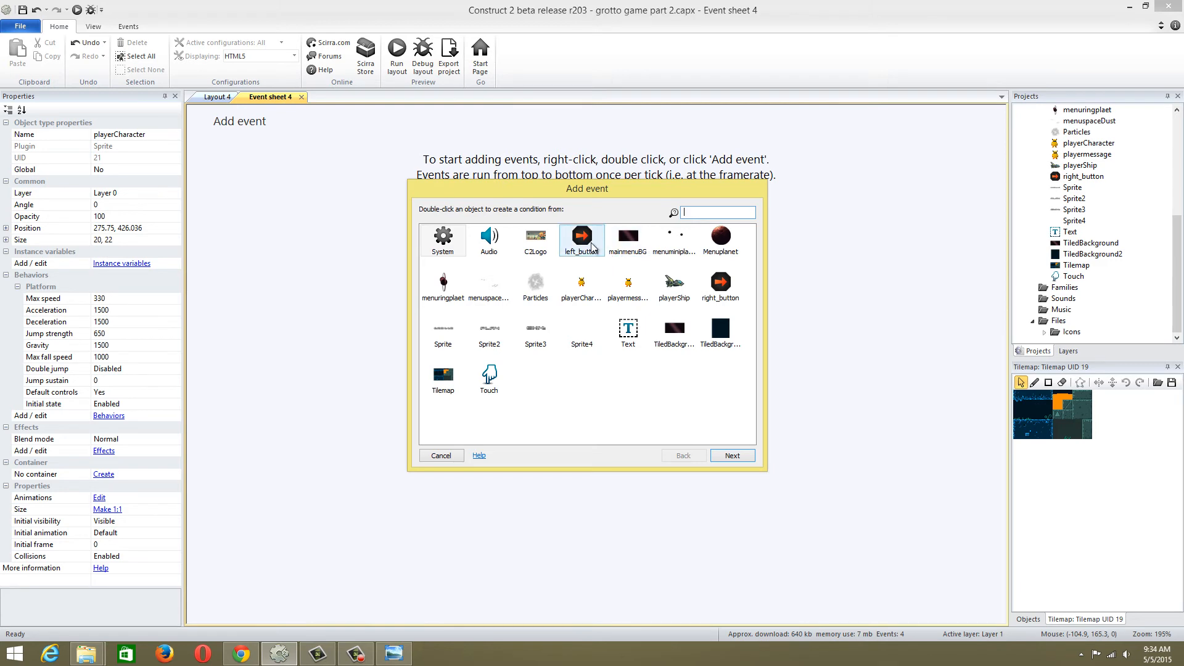
# Create an event with the Touch condition "Is touching object" for right_button
pyautogui.doubleClick(487, 393)
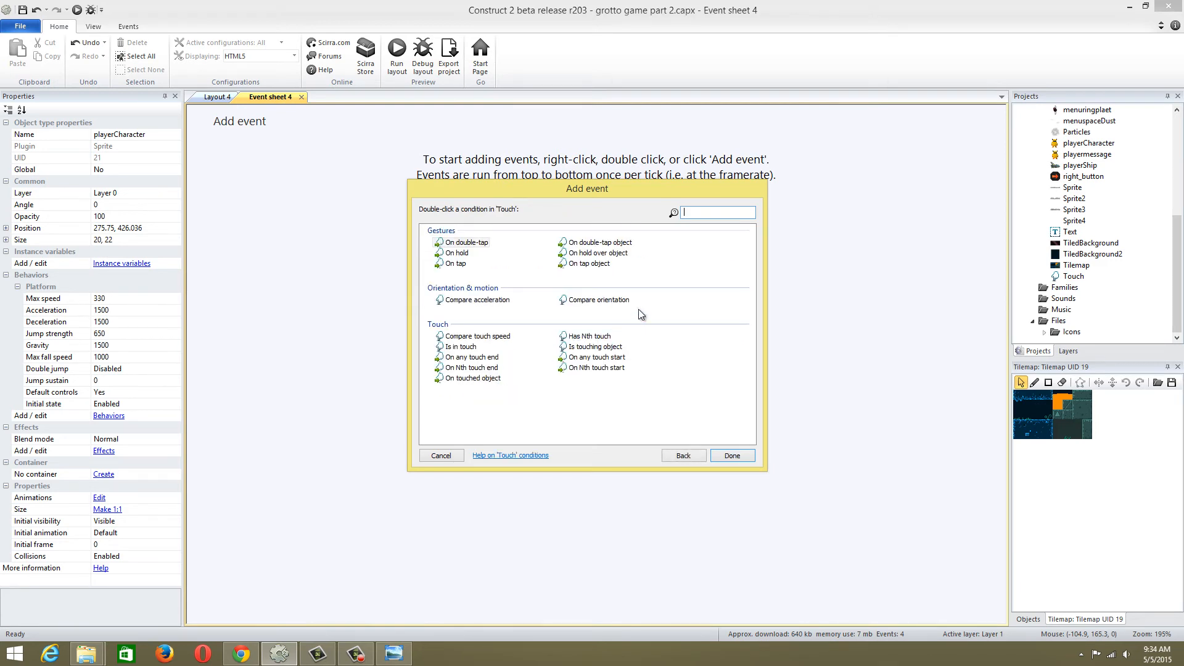
pyautogui.click(469, 347)
pyautogui.click(560, 347)
pyautogui.doubleClick(579, 347)
pyautogui.click(577, 355)
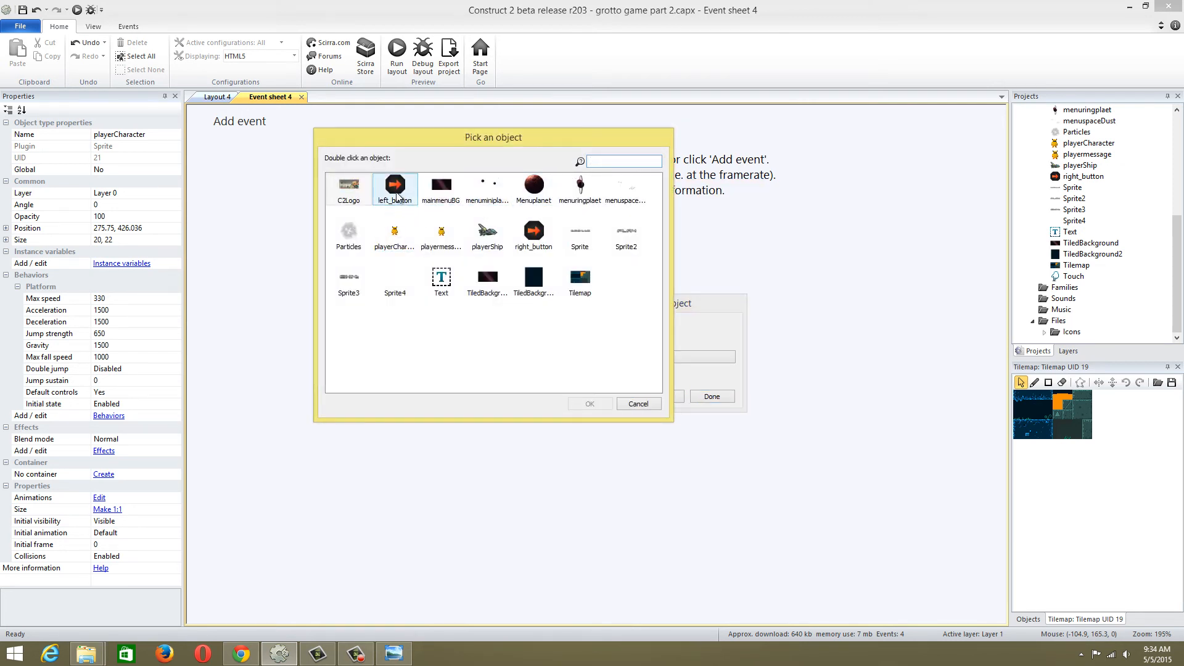
pyautogui.doubleClick(534, 240)
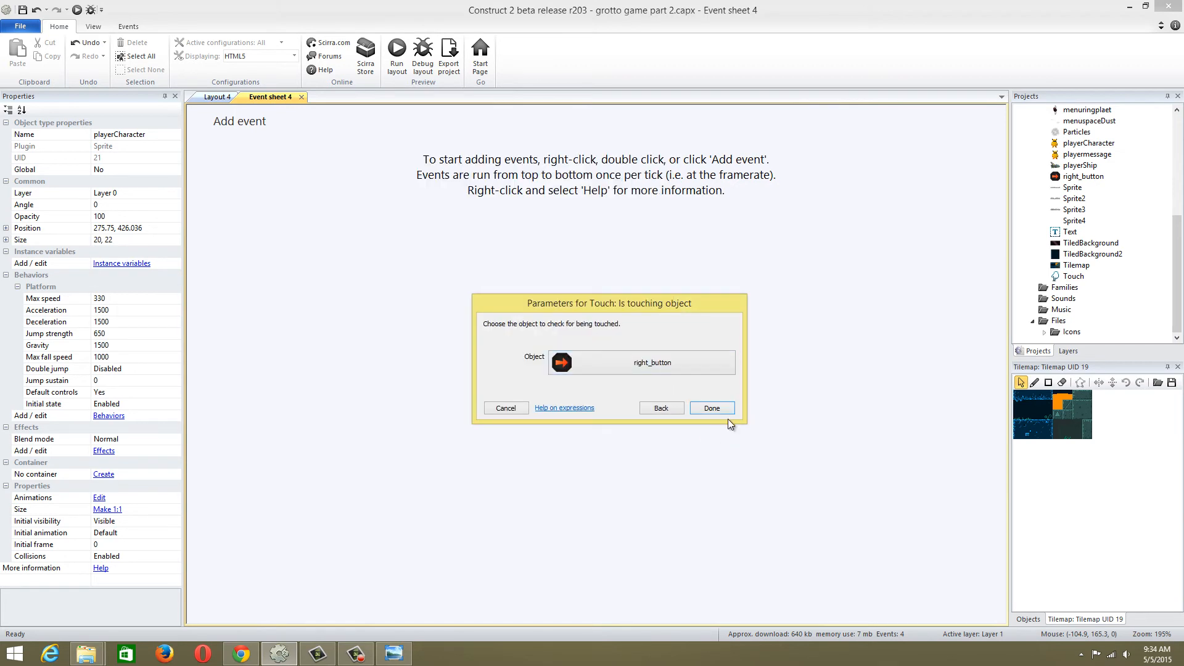
pyautogui.click(722, 410)
# Add a playerCharacter action to the right_button event that simulates the Platform control Left
pyautogui.click(394, 122)
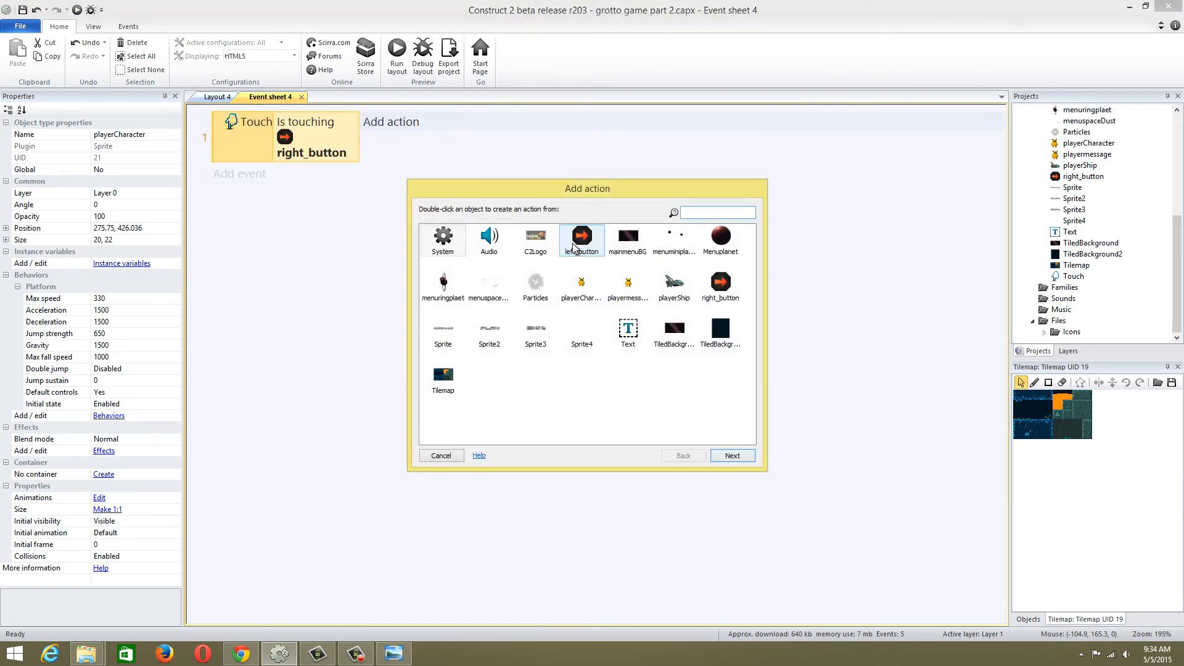
pyautogui.doubleClick(582, 285)
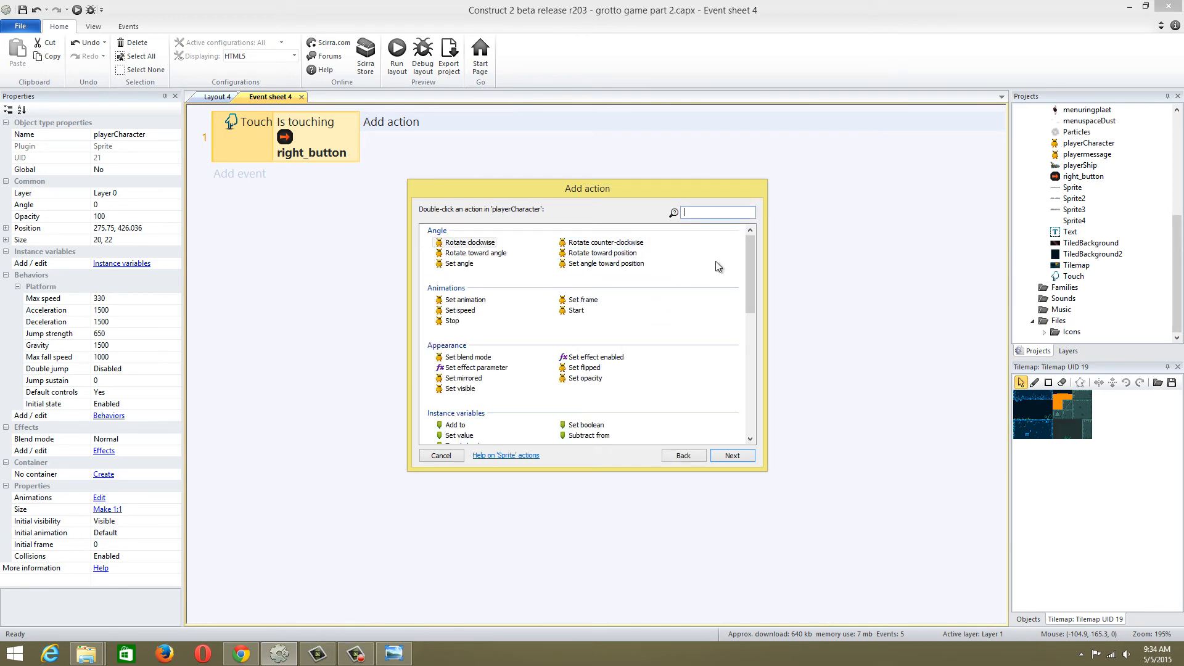
pyautogui.moveTo(750, 269); pyautogui.dragTo(749, 345)
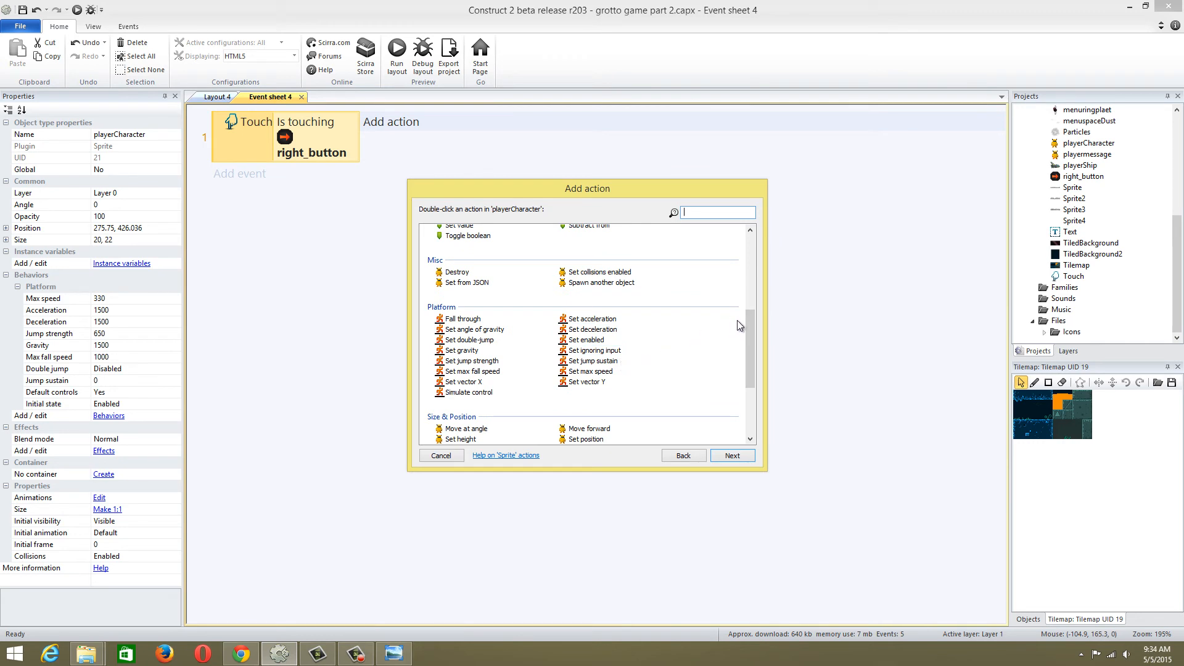
pyautogui.doubleClick(486, 390)
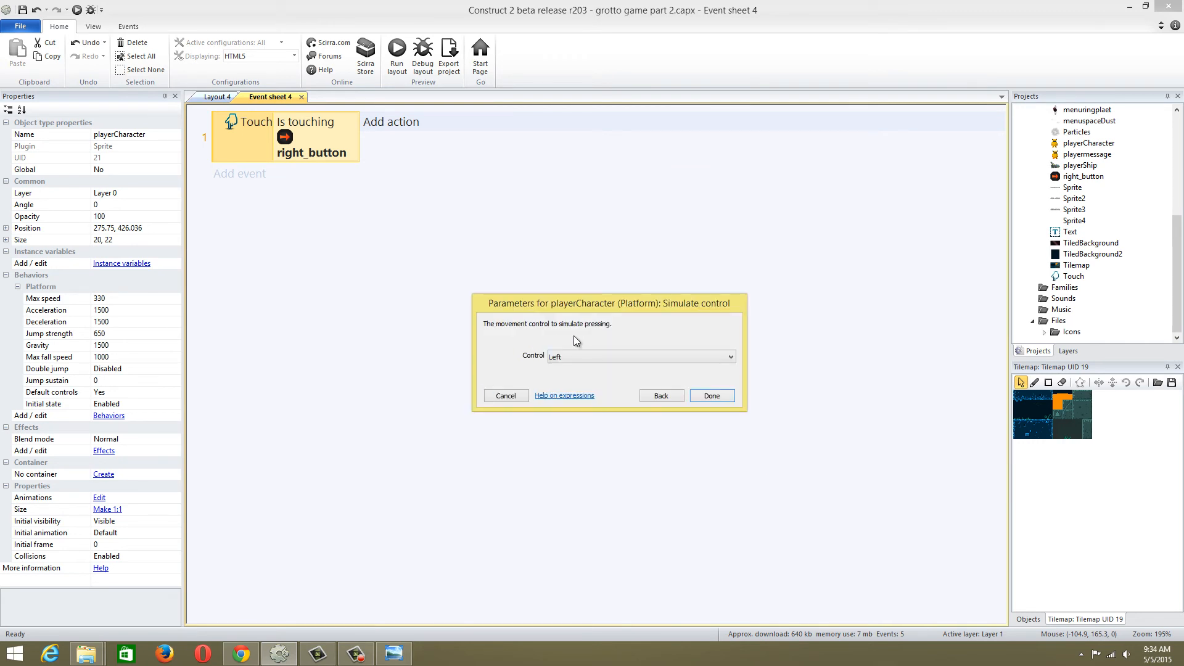
pyautogui.click(580, 356)
pyautogui.click(580, 369)
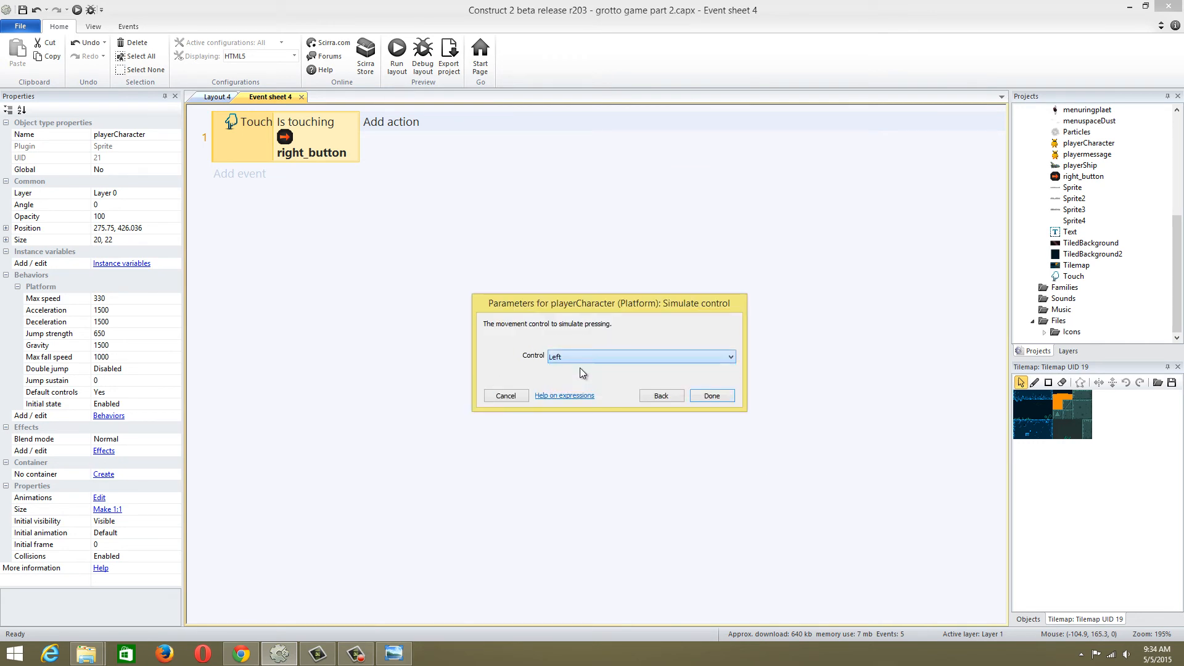
pyautogui.click(697, 396)
# Duplicate the right_button touch event and change the copy's touched object to left_button
pyautogui.click(237, 157)
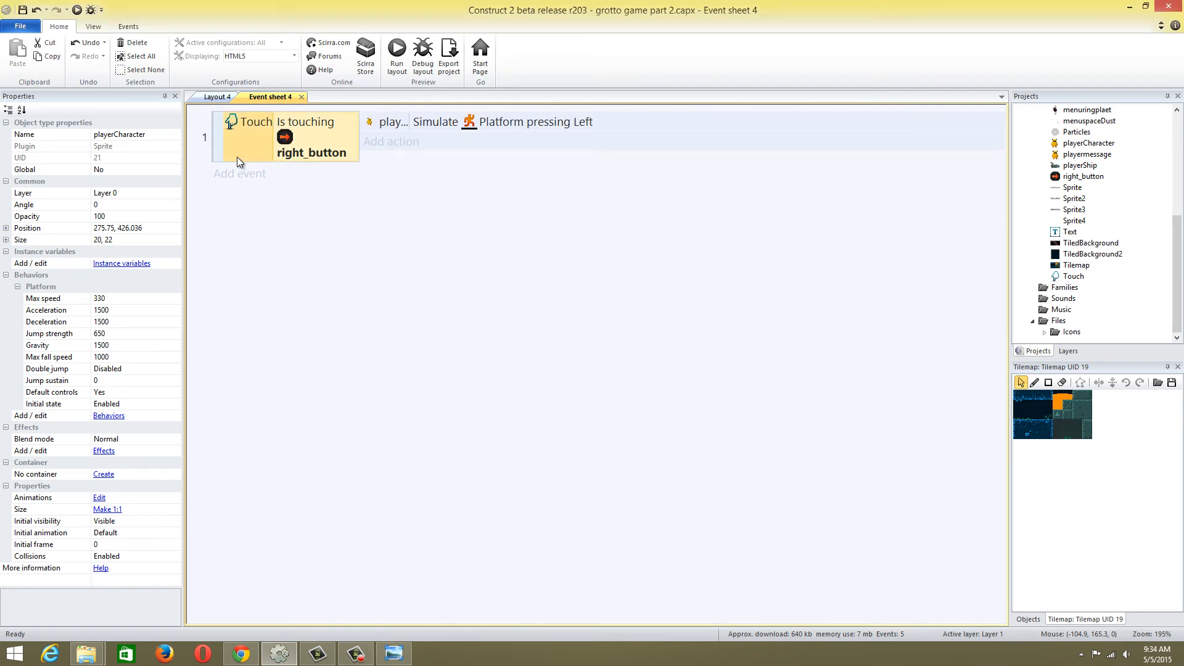
pyautogui.click(215, 158)
pyautogui.hotkey('ctrl', 'c')
pyautogui.hotkey('ctrl', 'v')
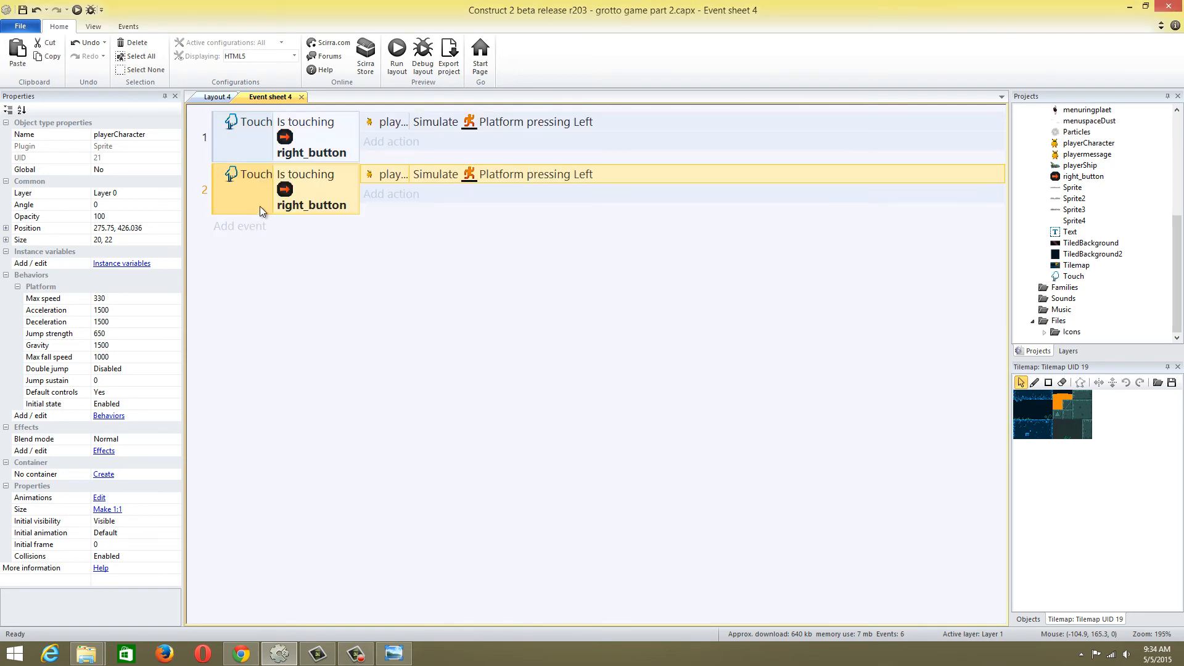
pyautogui.doubleClick(261, 205)
pyautogui.click(584, 365)
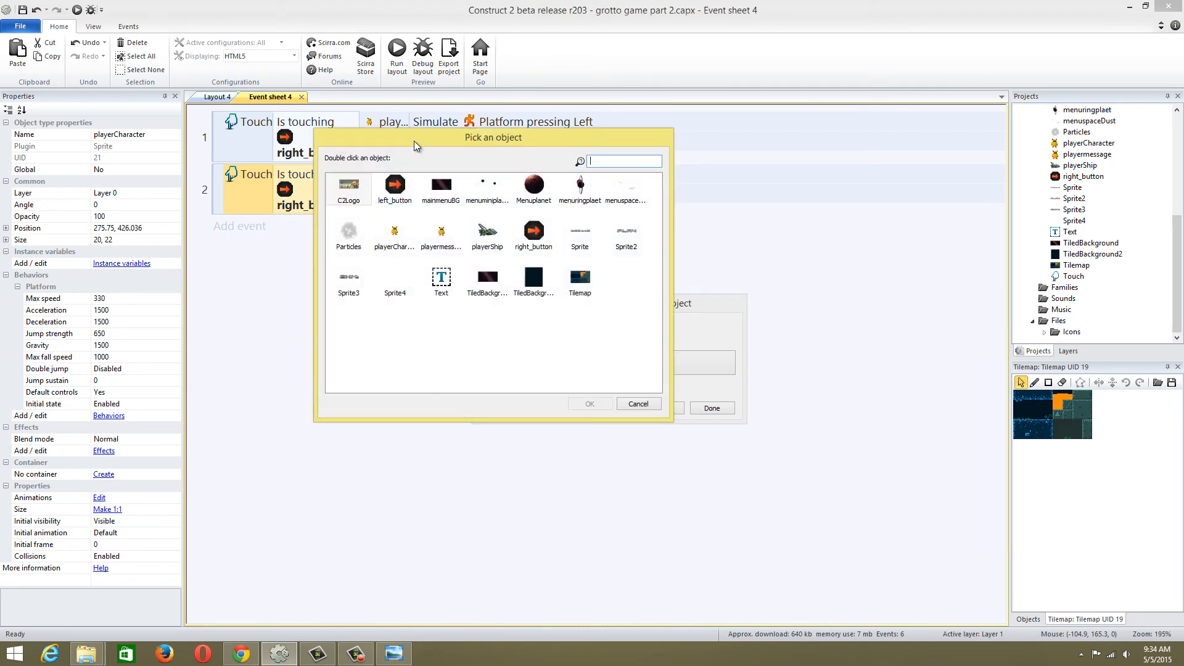
pyautogui.doubleClick(394, 188)
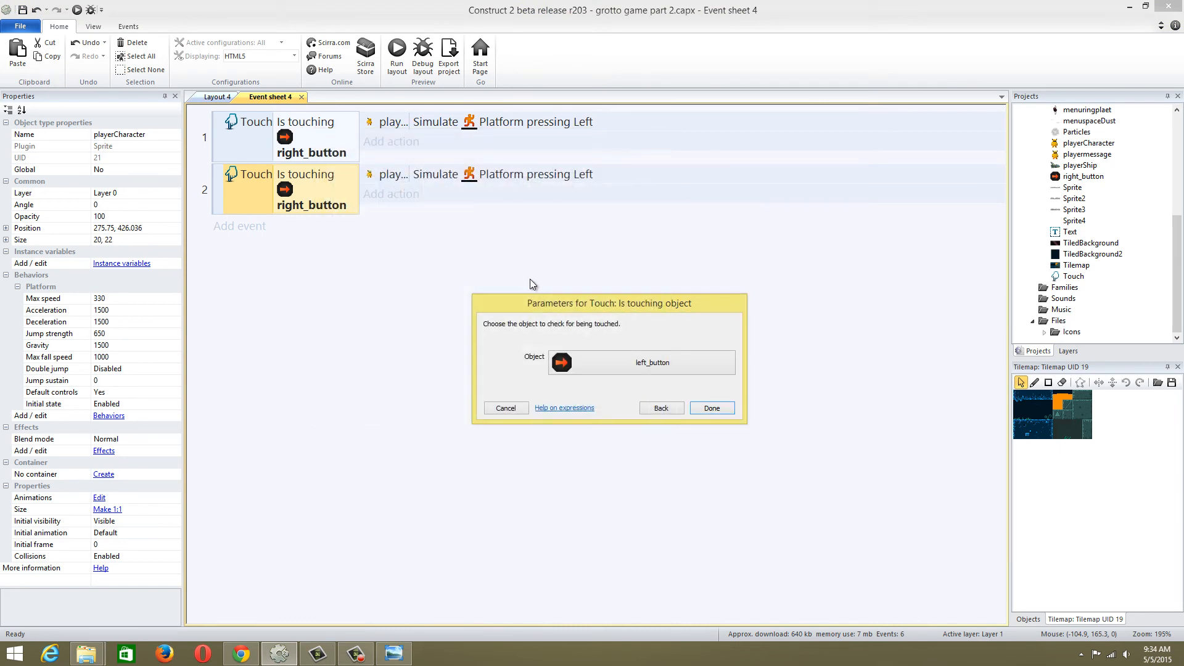
pyautogui.click(701, 408)
pyautogui.doubleClick(412, 174)
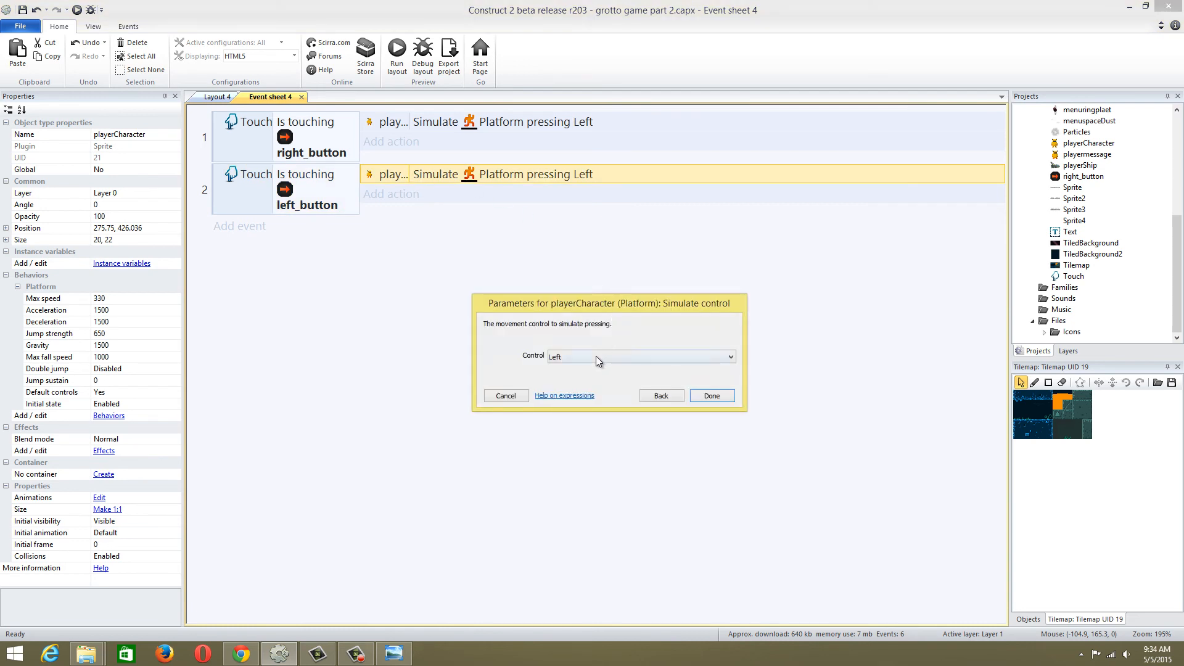
pyautogui.click(595, 357)
pyautogui.click(432, 279)
pyautogui.click(502, 396)
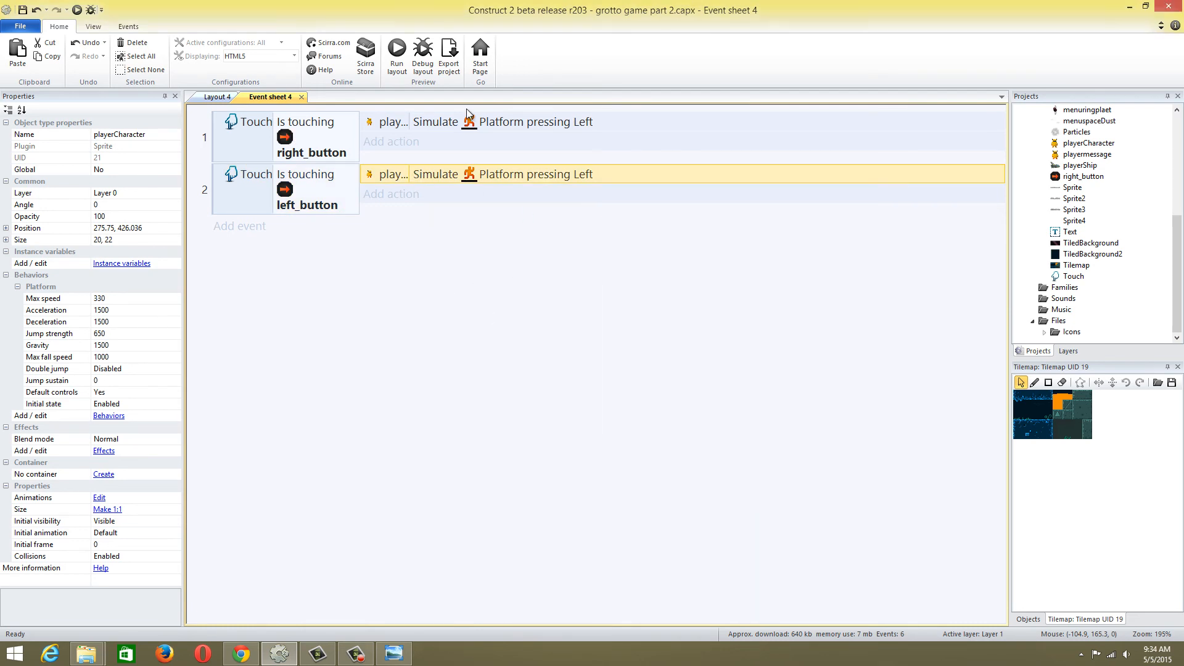
# Set the simulated Platform control of the right_button event to Right and check the control in the left_button event
pyautogui.doubleClick(467, 119)
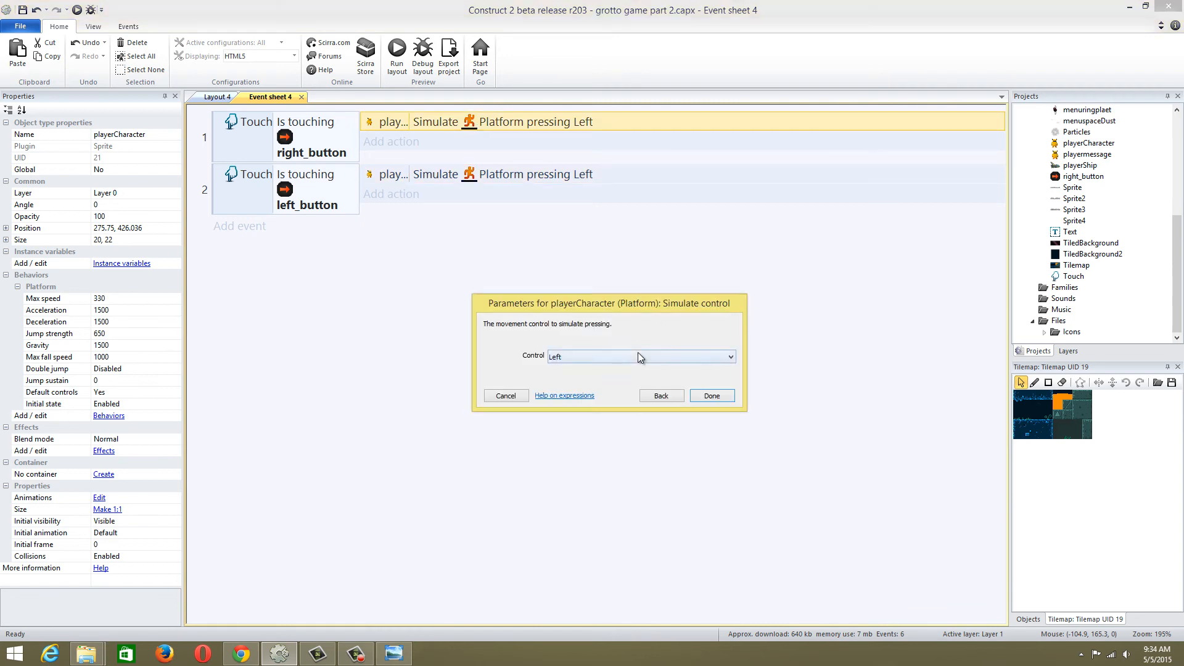
pyautogui.click(637, 356)
pyautogui.click(608, 381)
pyautogui.click(712, 396)
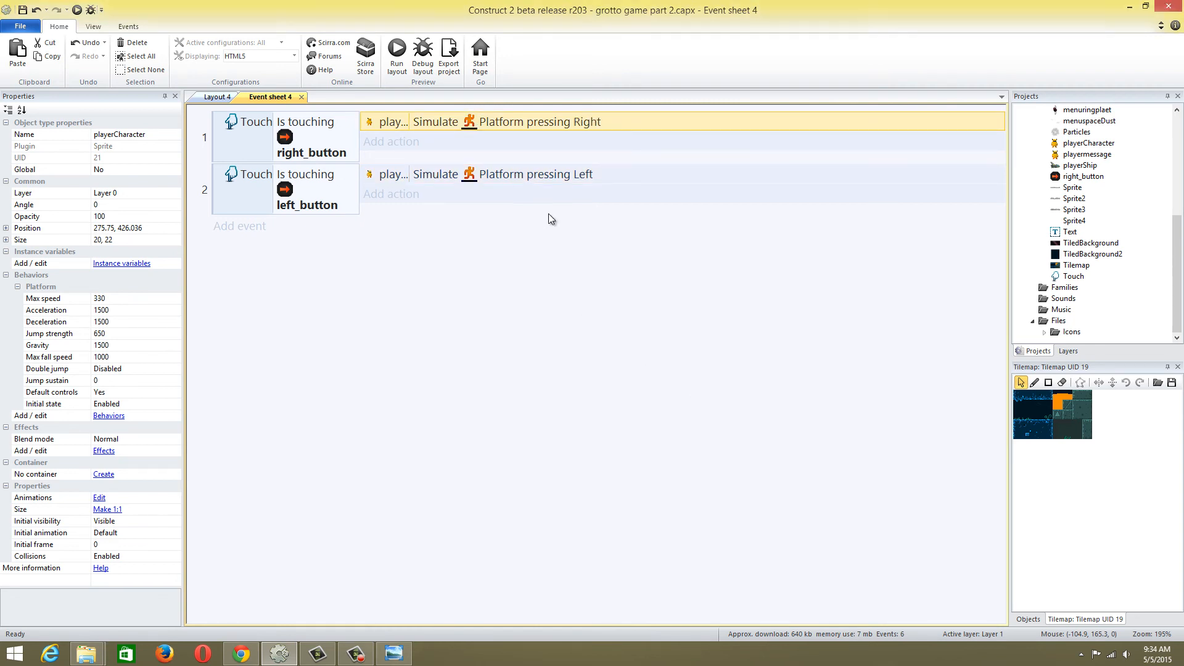
pyautogui.doubleClick(476, 173)
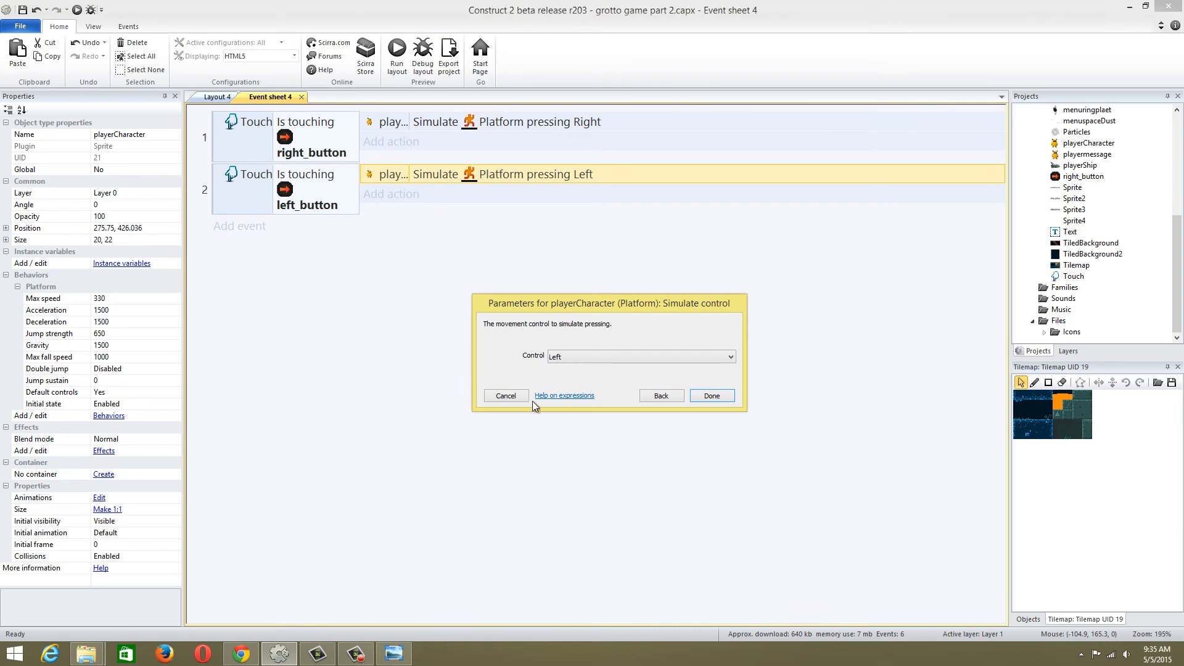
pyautogui.click(521, 398)
# Add the comment "player controls (UI andrdoid setup)" and move it above the first event
pyautogui.rightClick(334, 297)
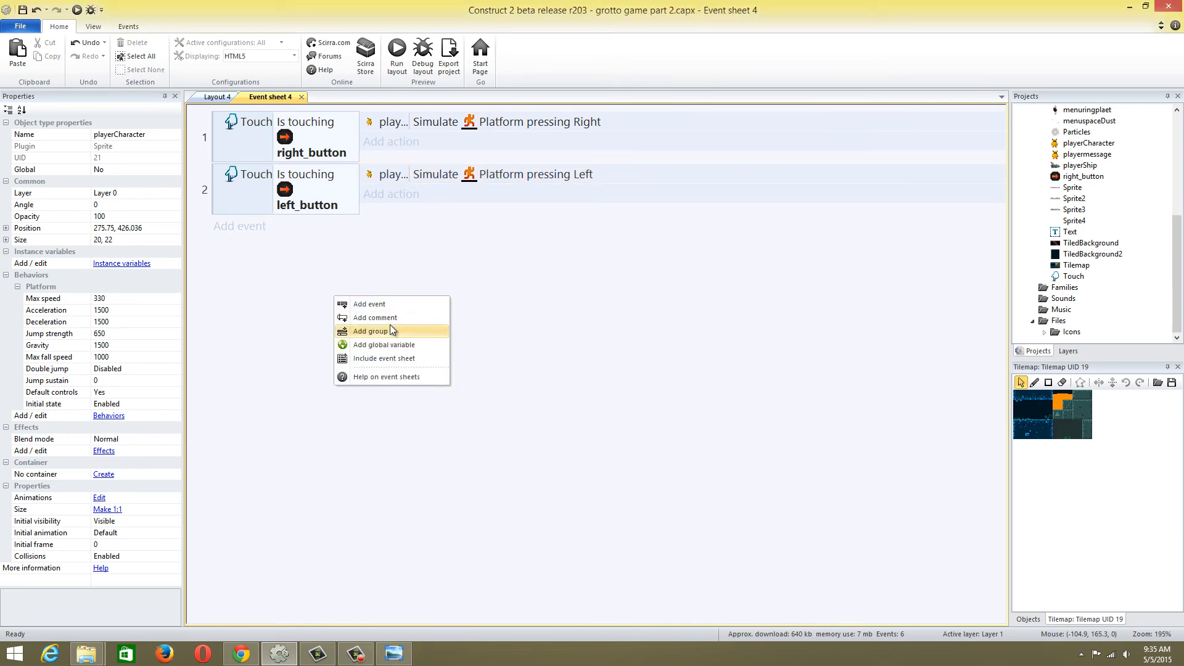
pyautogui.click(386, 318)
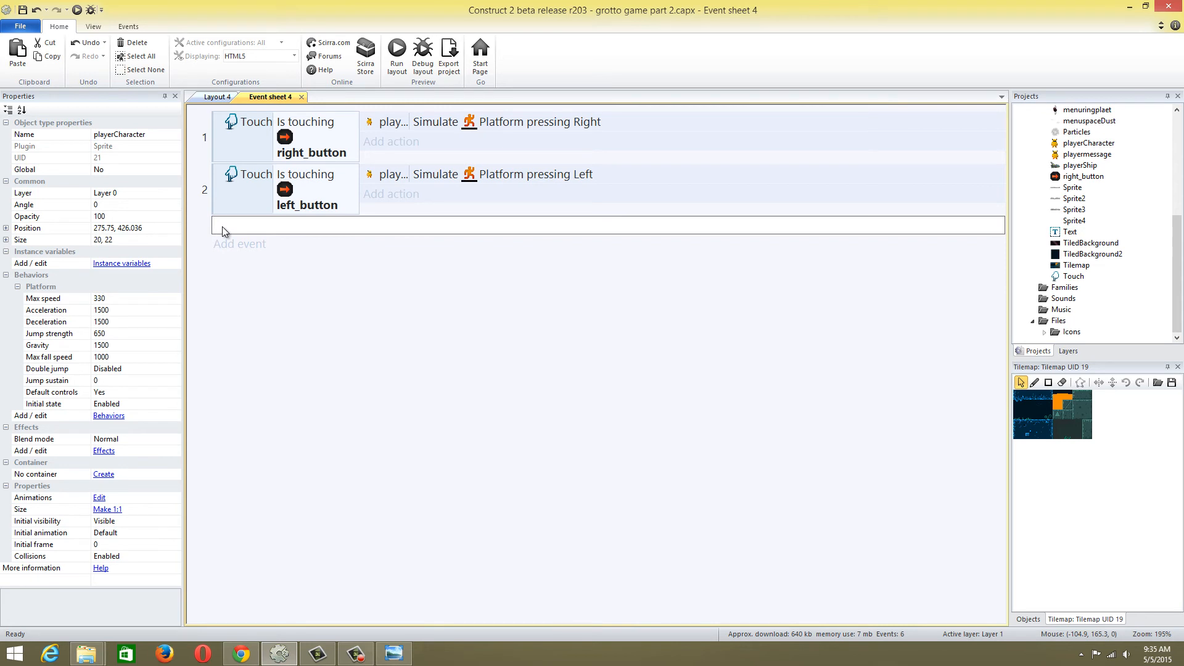
pyautogui.write('player controls (UI andrdoid setup')
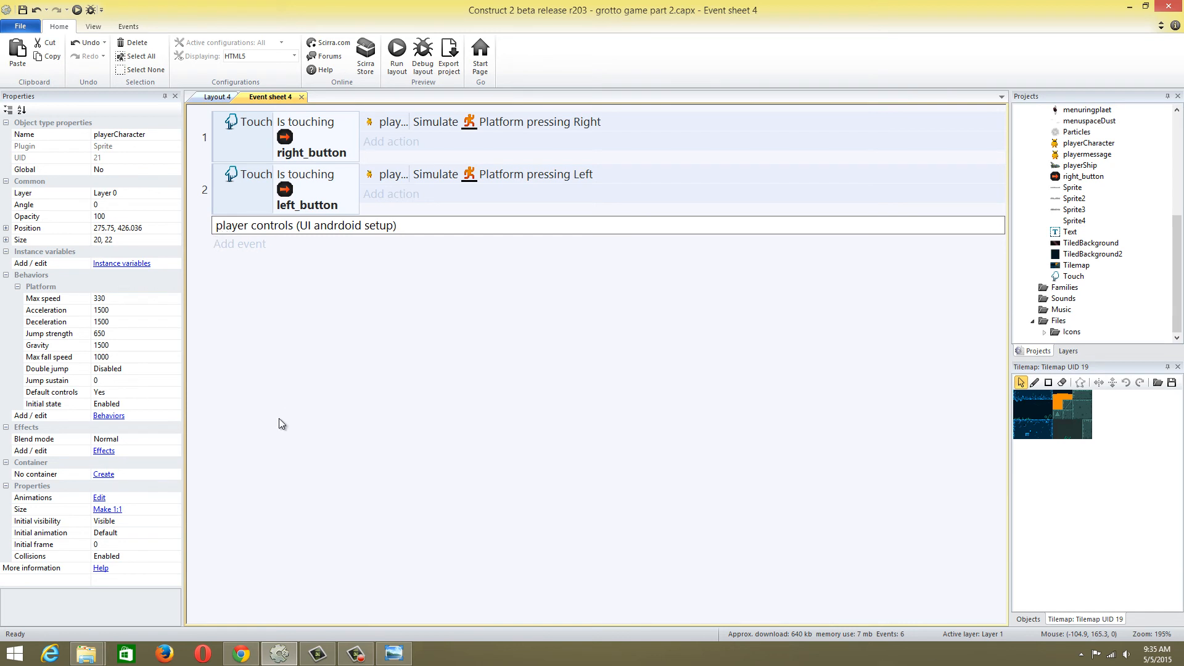
pyautogui.click(294, 364)
pyautogui.moveTo(220, 225); pyautogui.dragTo(227, 126)
pyautogui.click(343, 299)
# Preview Layout 4 and test whether the right and left arrow buttons move the player character
pyautogui.click(213, 99)
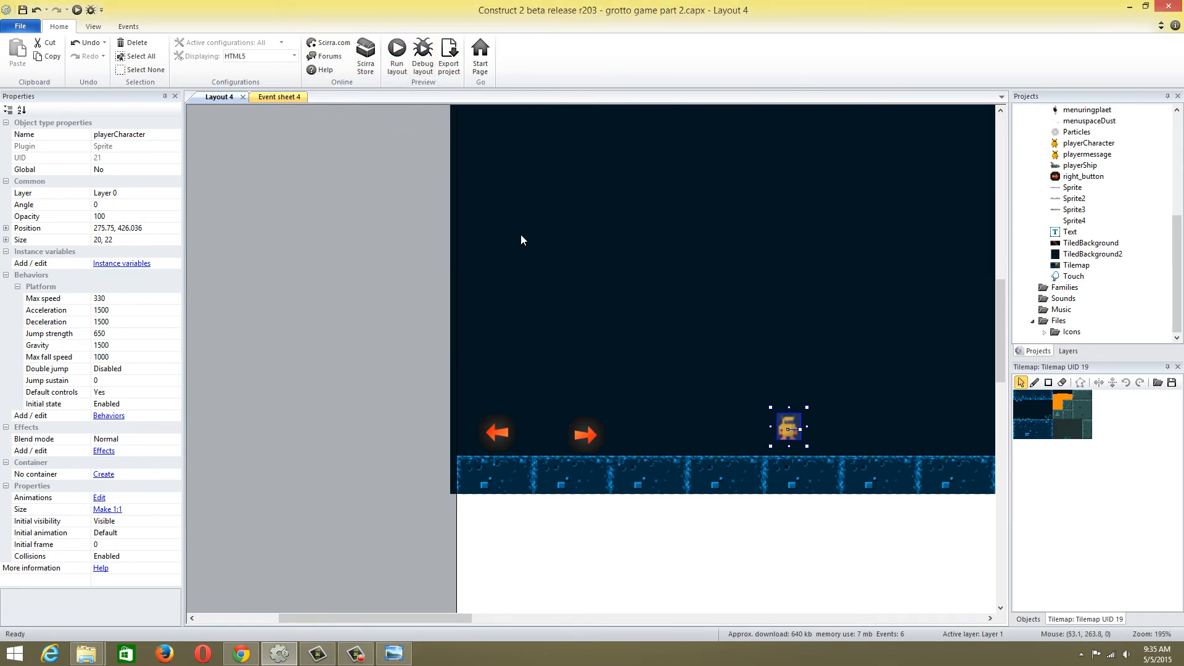
pyautogui.press('F5')
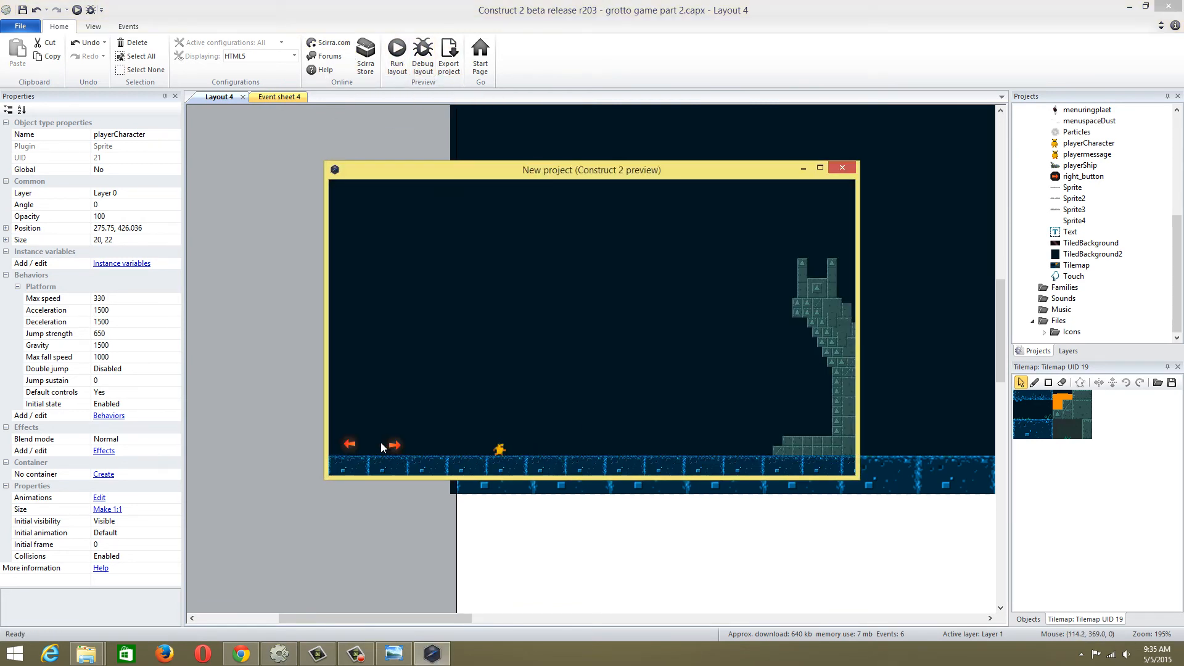
pyautogui.click(394, 449)
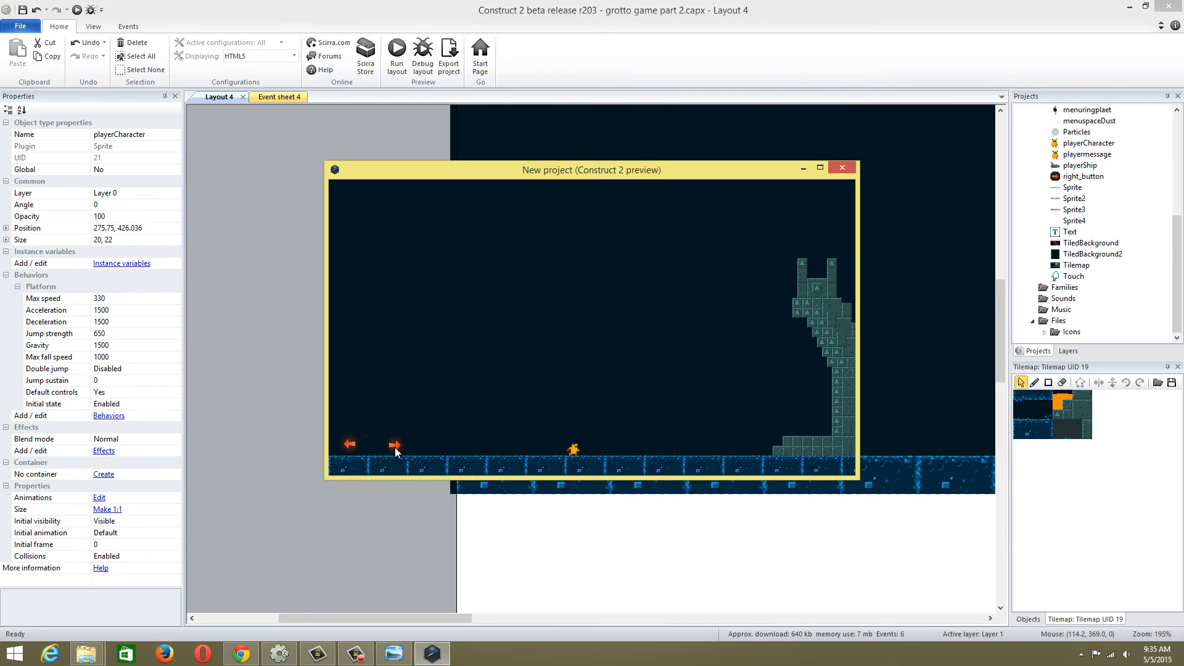
pyautogui.click(346, 447)
pyautogui.click(842, 168)
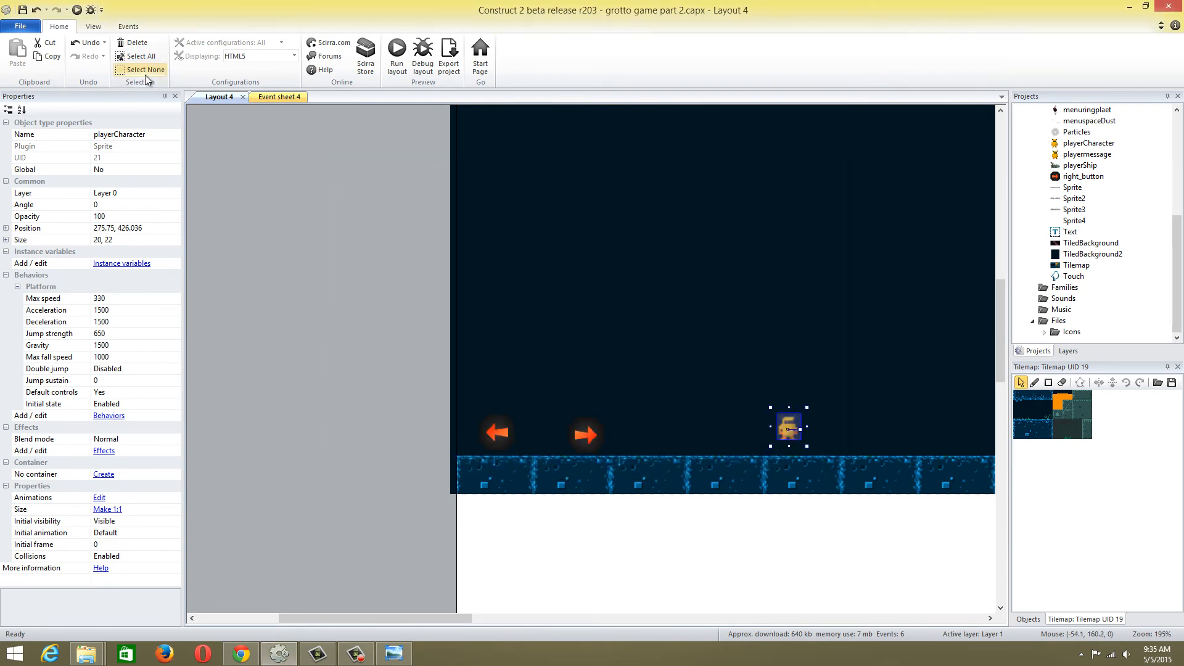
# Review the touch events in Event sheet 4, then rerun the layout preview and test both arrow buttons again
pyautogui.click(280, 97)
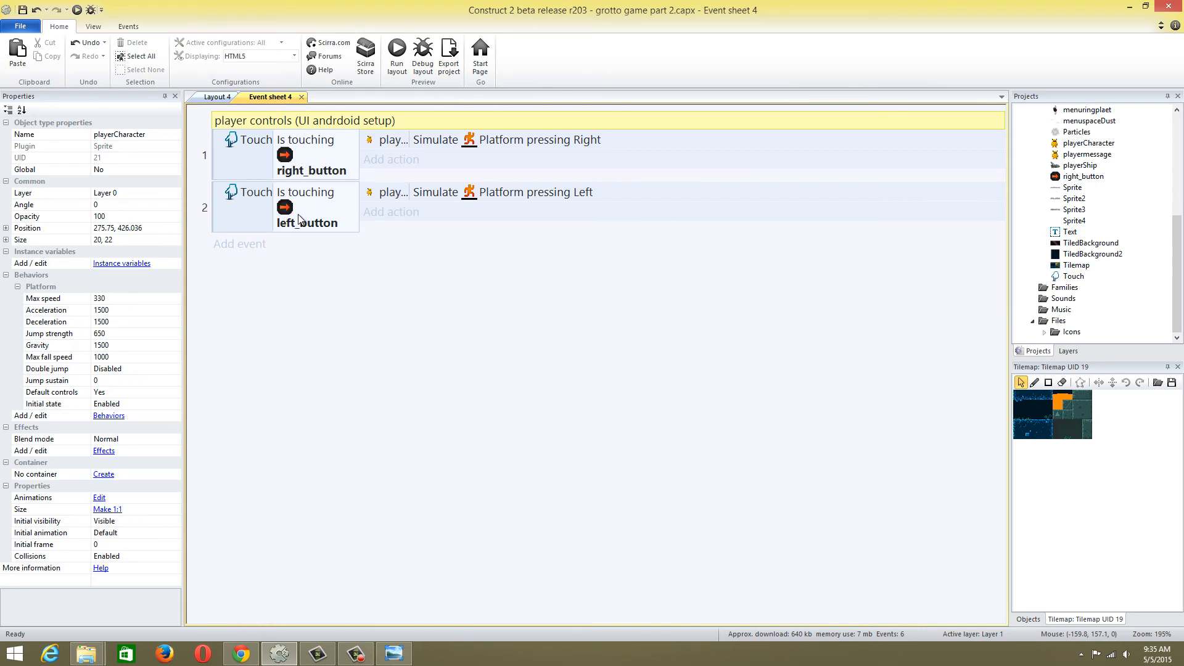
pyautogui.click(298, 156)
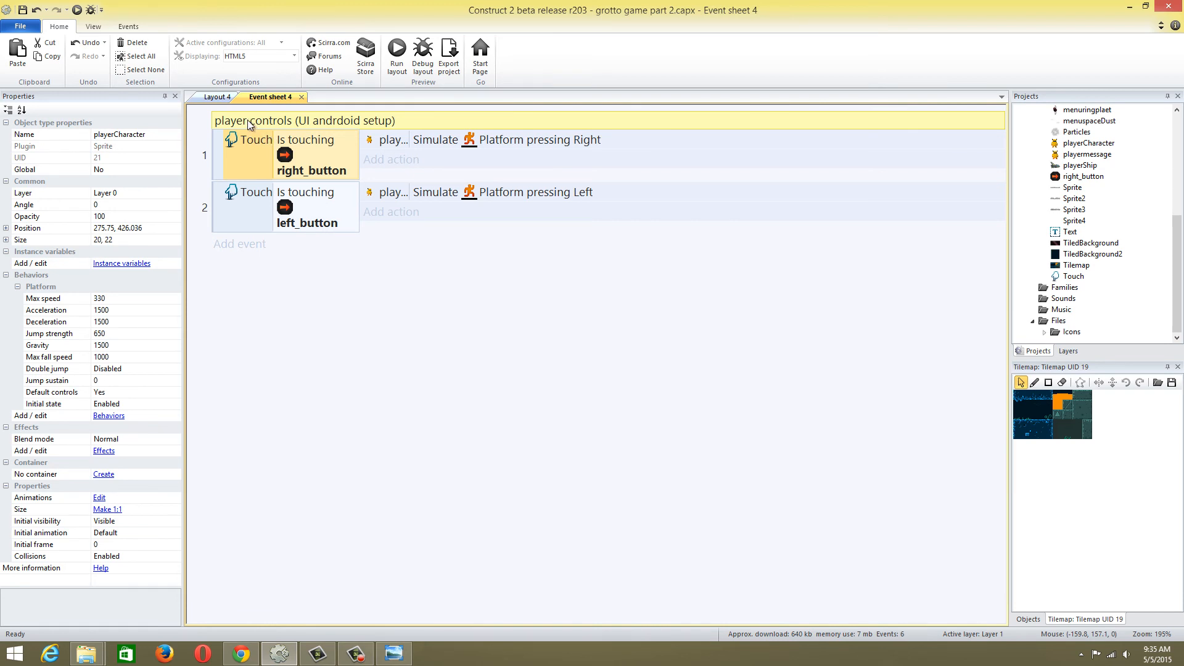
pyautogui.click(217, 98)
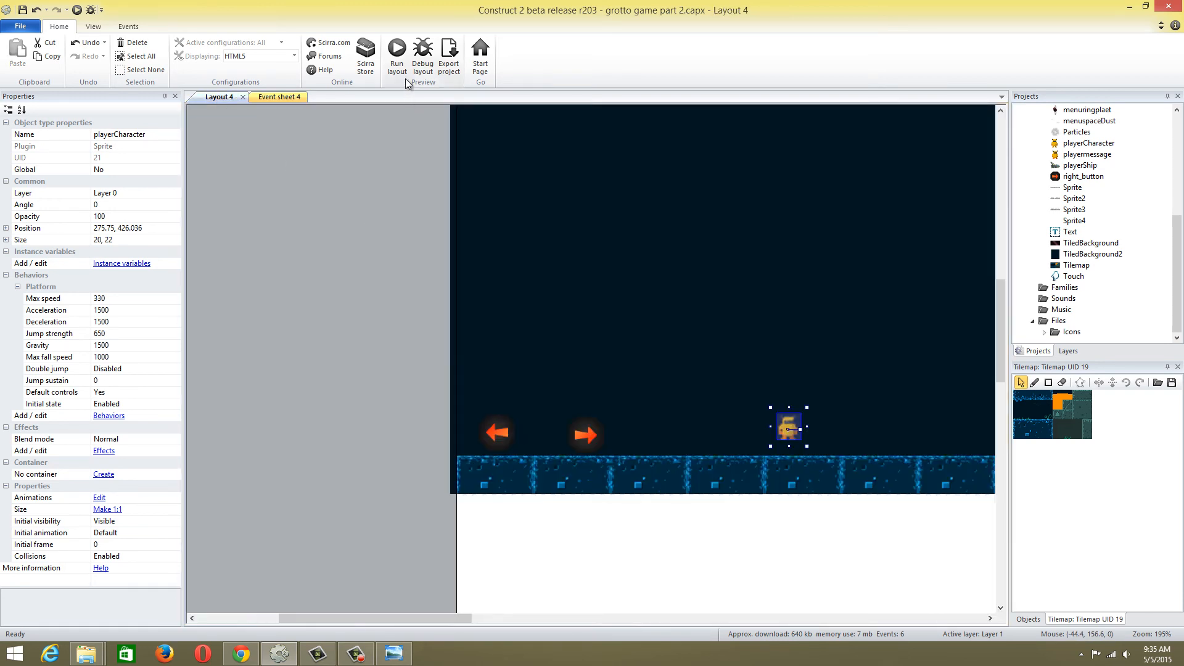
pyautogui.click(389, 68)
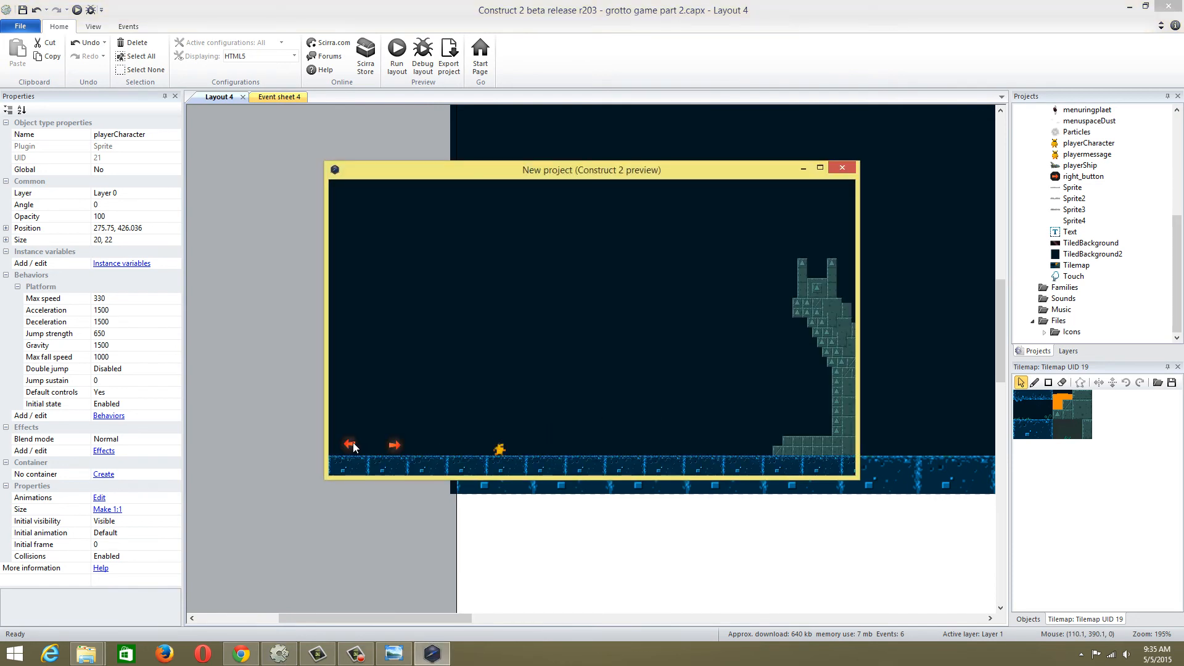
pyautogui.click(353, 443)
pyautogui.click(352, 444)
pyautogui.click(400, 449)
pyautogui.click(396, 447)
pyautogui.click(851, 171)
# Delete the left-pointing right_button instance and place a left_button instance at about 36, 406 in the layout
pyautogui.click(511, 432)
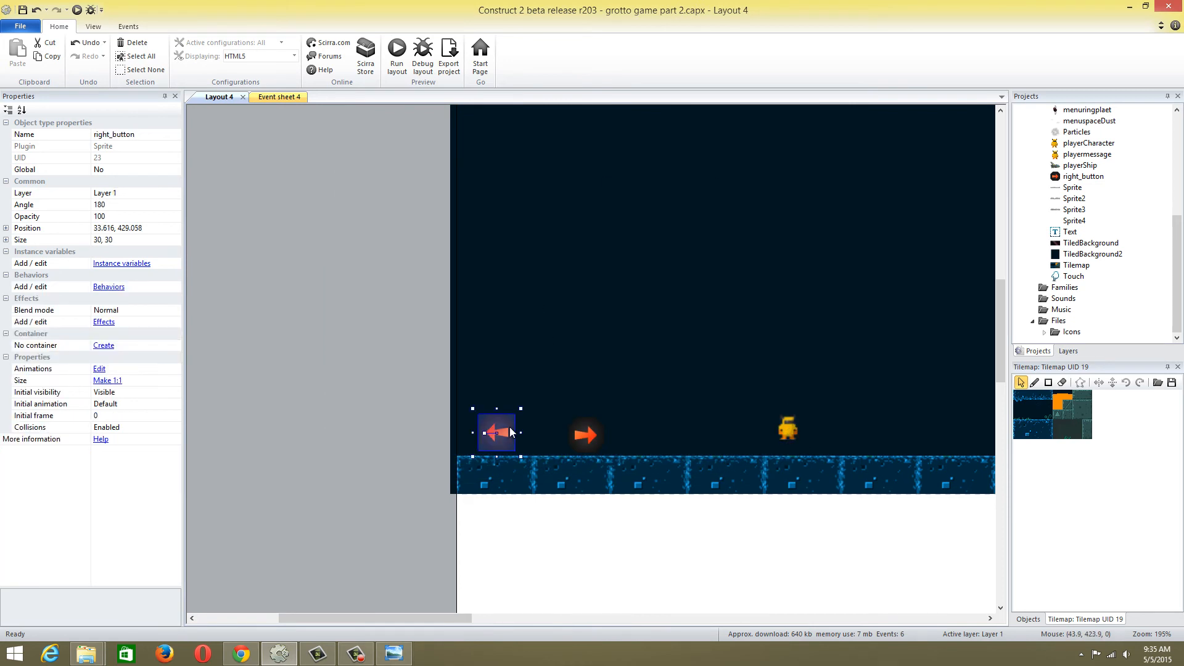
pyautogui.press('Delete')
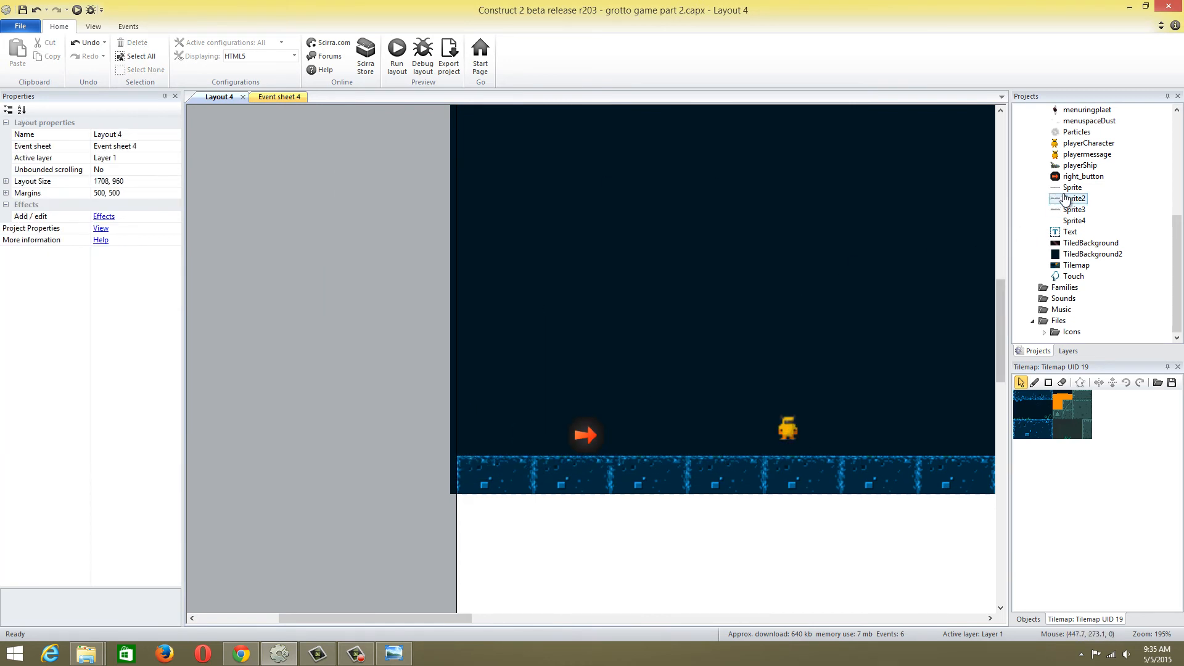
pyautogui.moveTo(1180, 270); pyautogui.dragTo(1180, 232)
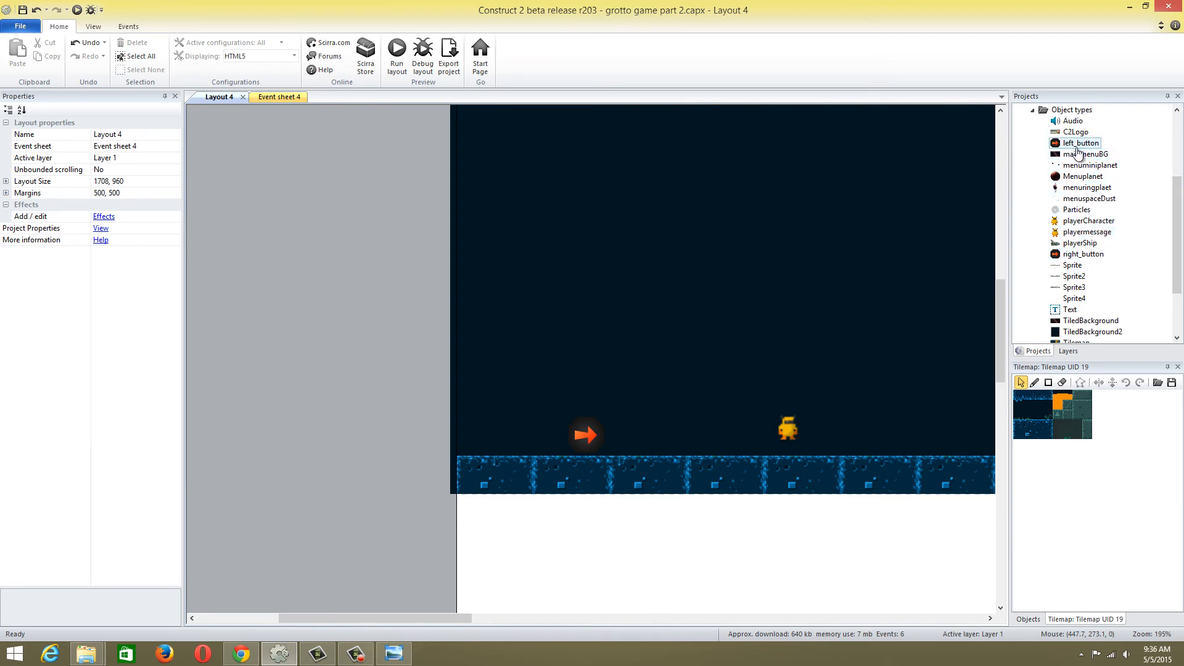
pyautogui.click(576, 435)
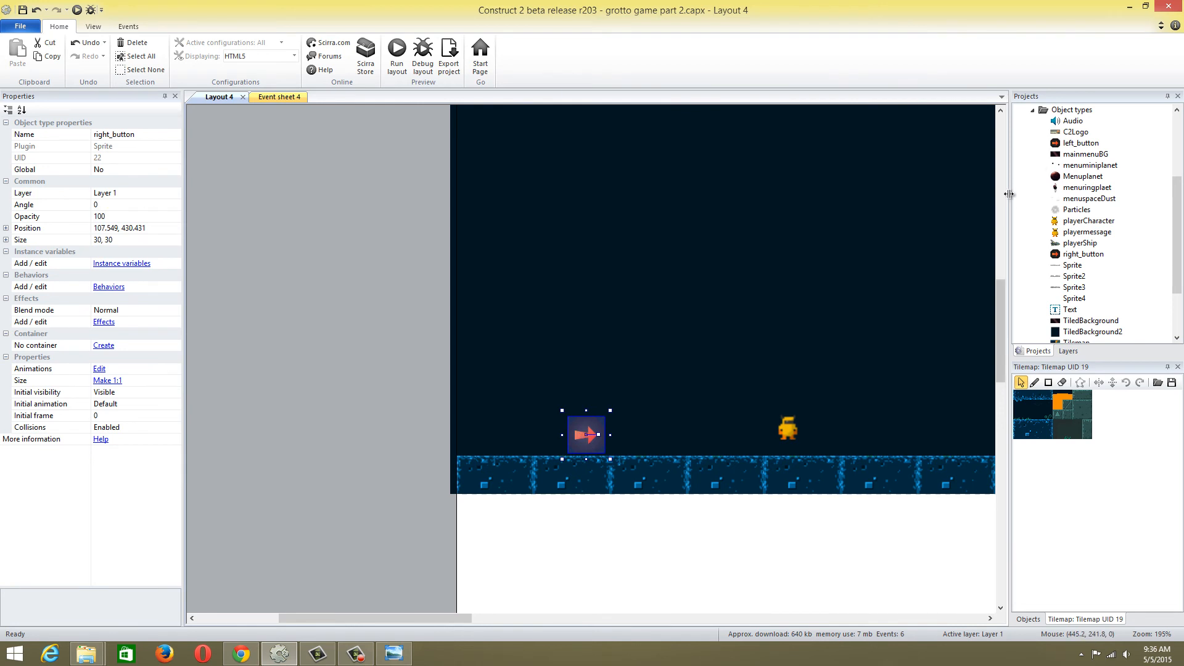
pyautogui.moveTo(1074, 143); pyautogui.dragTo(495, 386)
pyautogui.click(509, 426)
# Set the left_button instance's size to 30, 30 and move it to about 28, 430, level with the right button
pyautogui.click(581, 439)
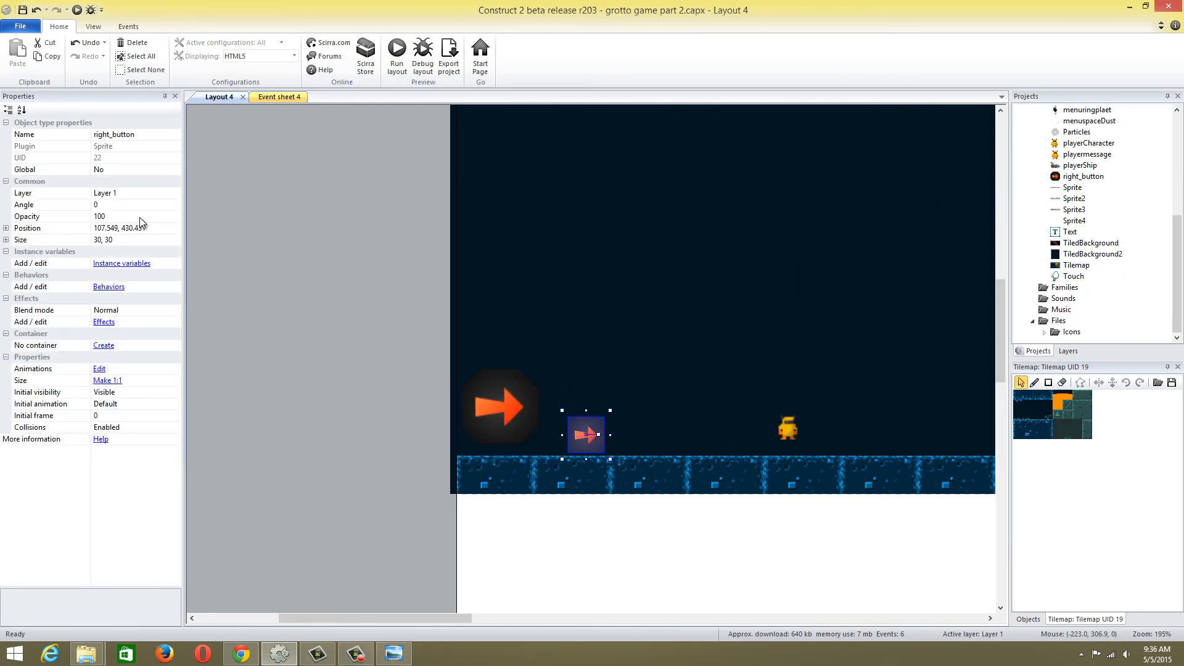
pyautogui.click(456, 432)
pyautogui.click(121, 240)
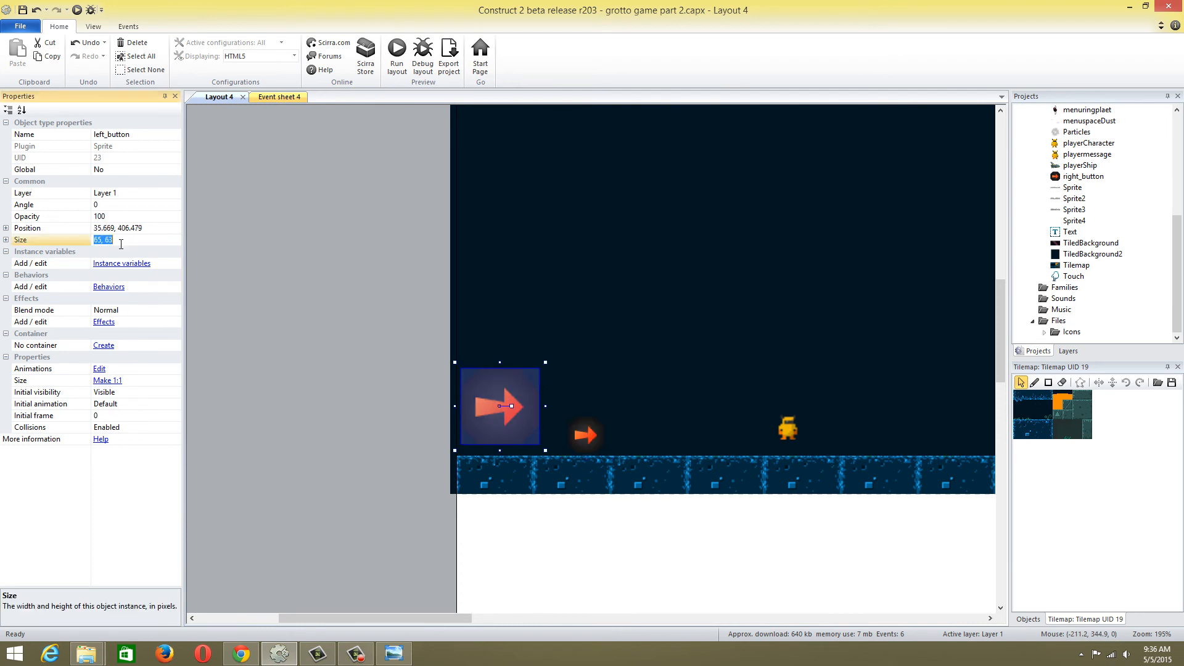
pyautogui.write('30,30')
pyautogui.click(282, 269)
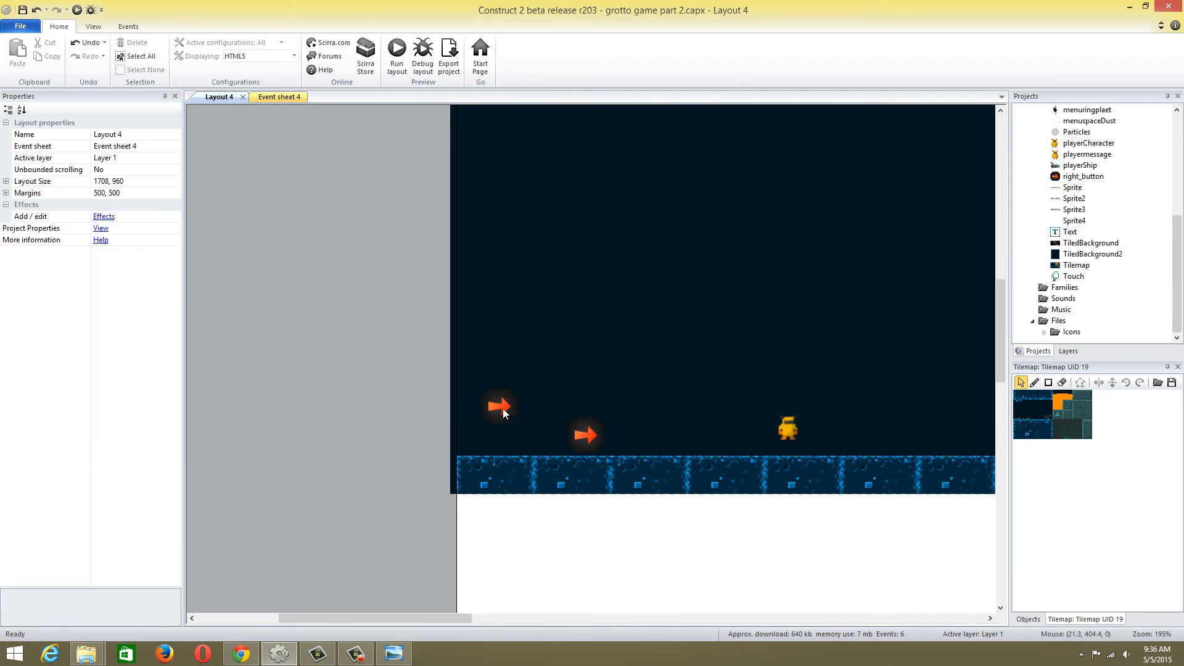
pyautogui.moveTo(501, 408); pyautogui.dragTo(494, 436)
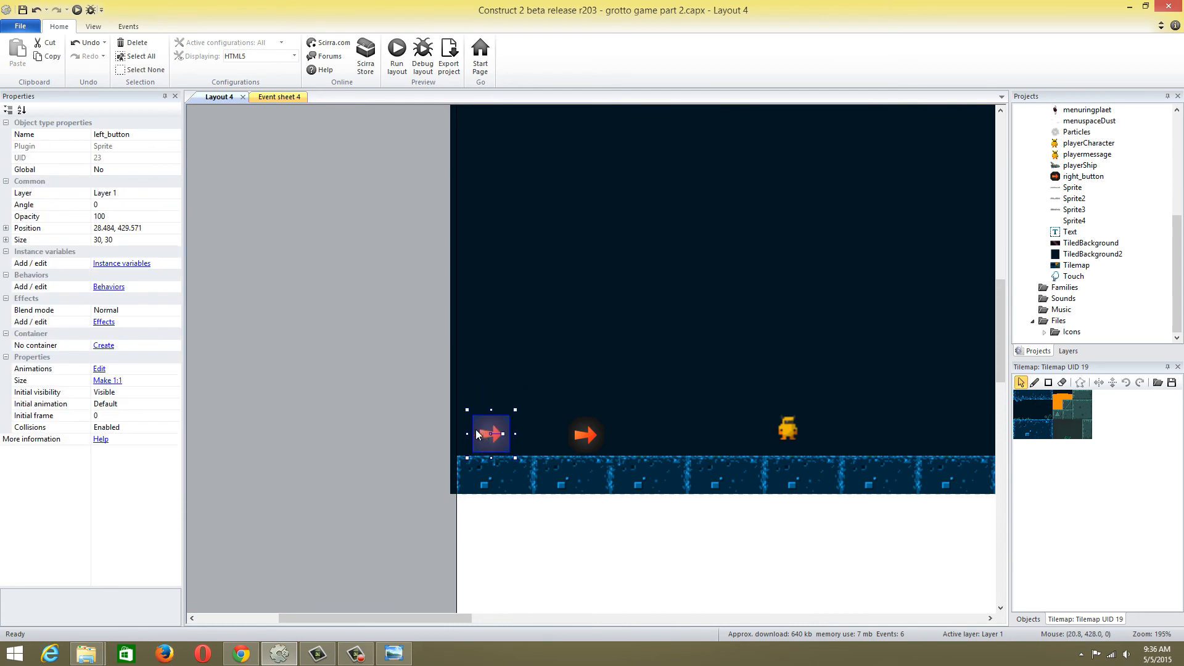
# Set the left_button instance's angle to 180 so its arrow points left
pyautogui.click(113, 205)
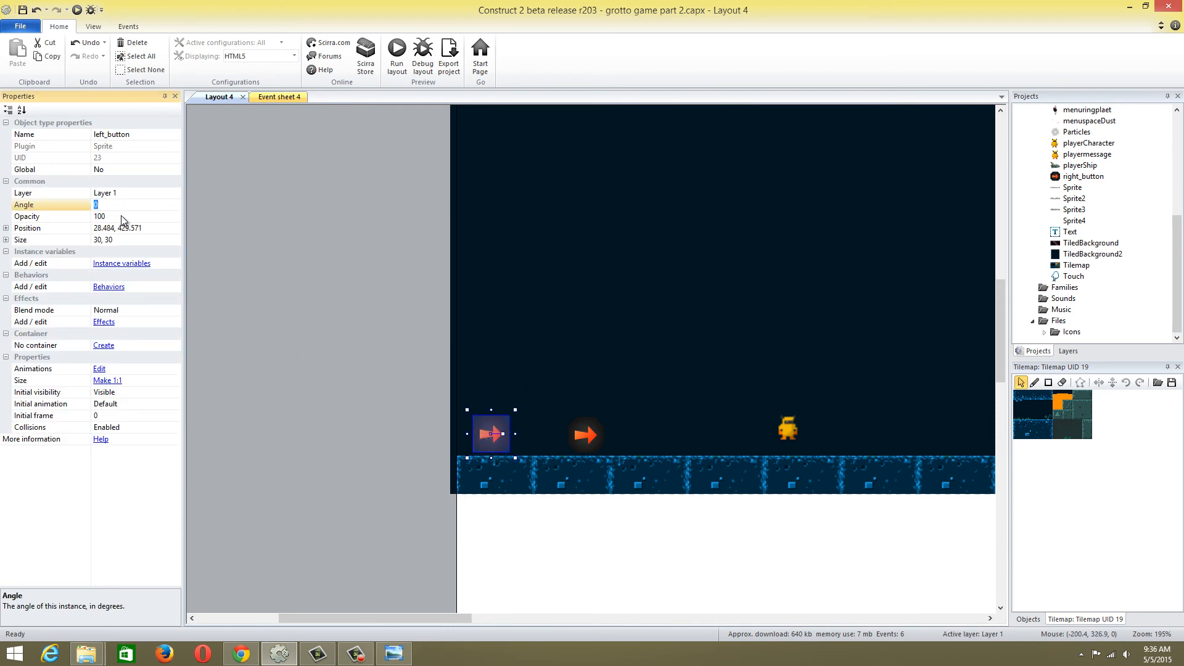
pyautogui.click(265, 229)
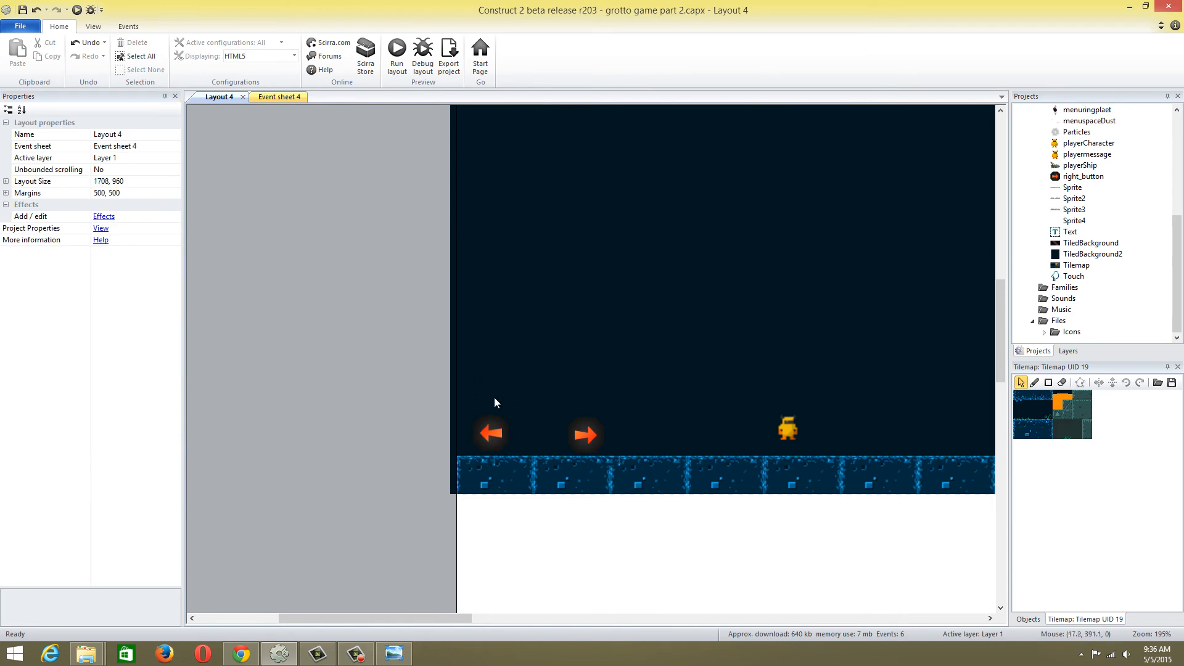
pyautogui.click(497, 431)
# Check the left_button touch condition in Event sheet 4, then preview the layout and test moving the character with both arrow buttons
pyautogui.click(279, 97)
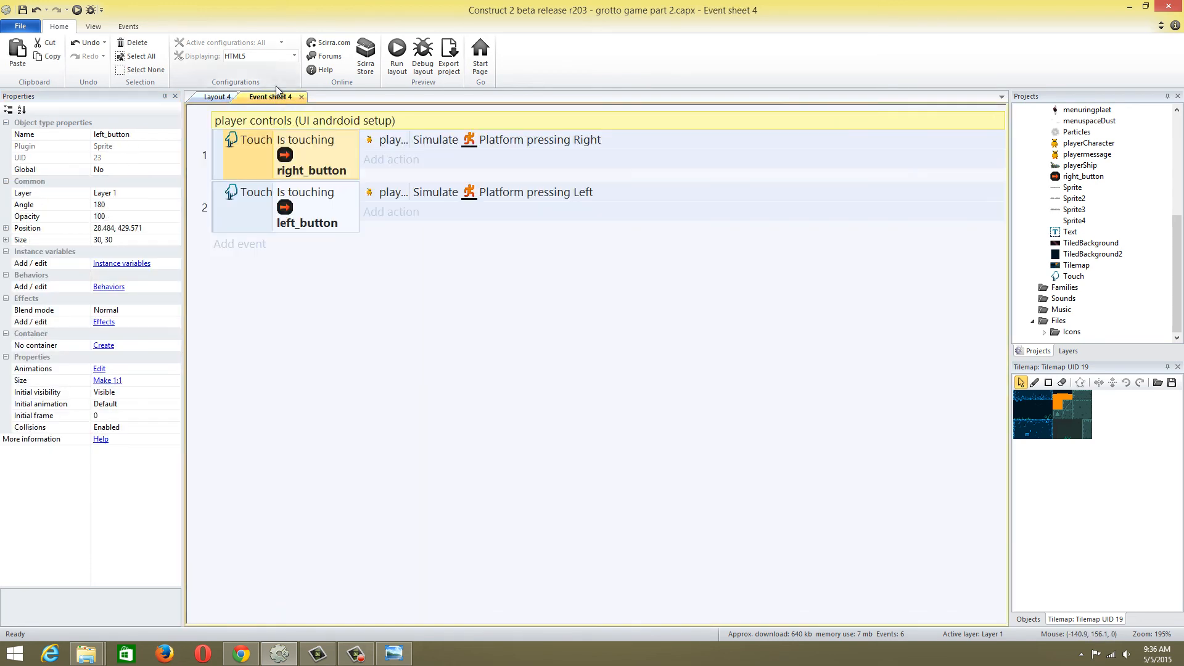
pyautogui.doubleClick(332, 206)
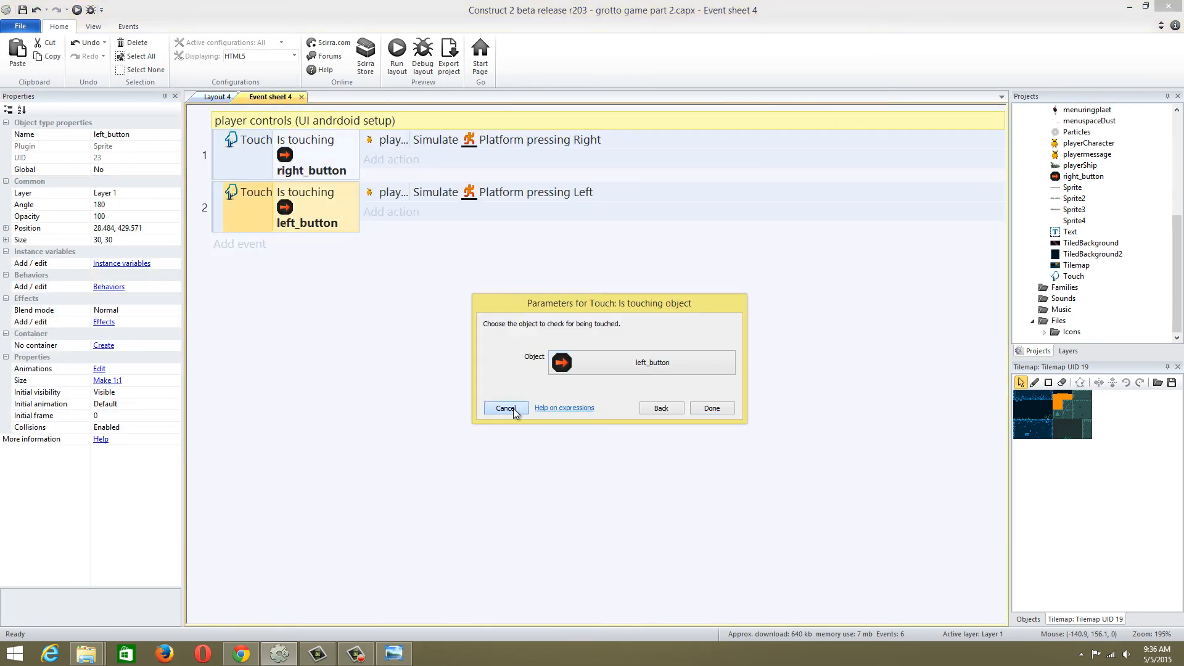
pyautogui.click(506, 411)
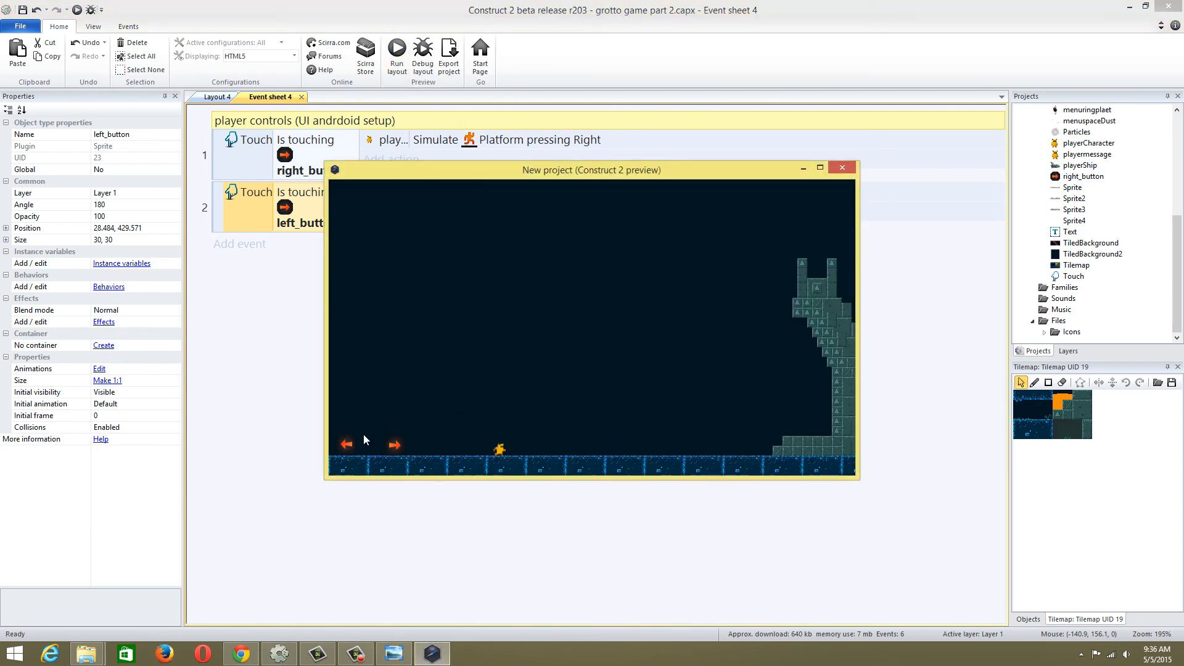
pyautogui.click(349, 447)
pyautogui.click(400, 450)
pyautogui.click(351, 449)
pyautogui.click(401, 449)
pyautogui.click(345, 440)
pyautogui.click(393, 444)
pyautogui.click(347, 448)
pyautogui.click(394, 445)
pyautogui.click(842, 168)
# Add a playerCharacter Set mirrored action with state Mirrored to the left_button touch event in Event sheet 4
pyautogui.click(232, 99)
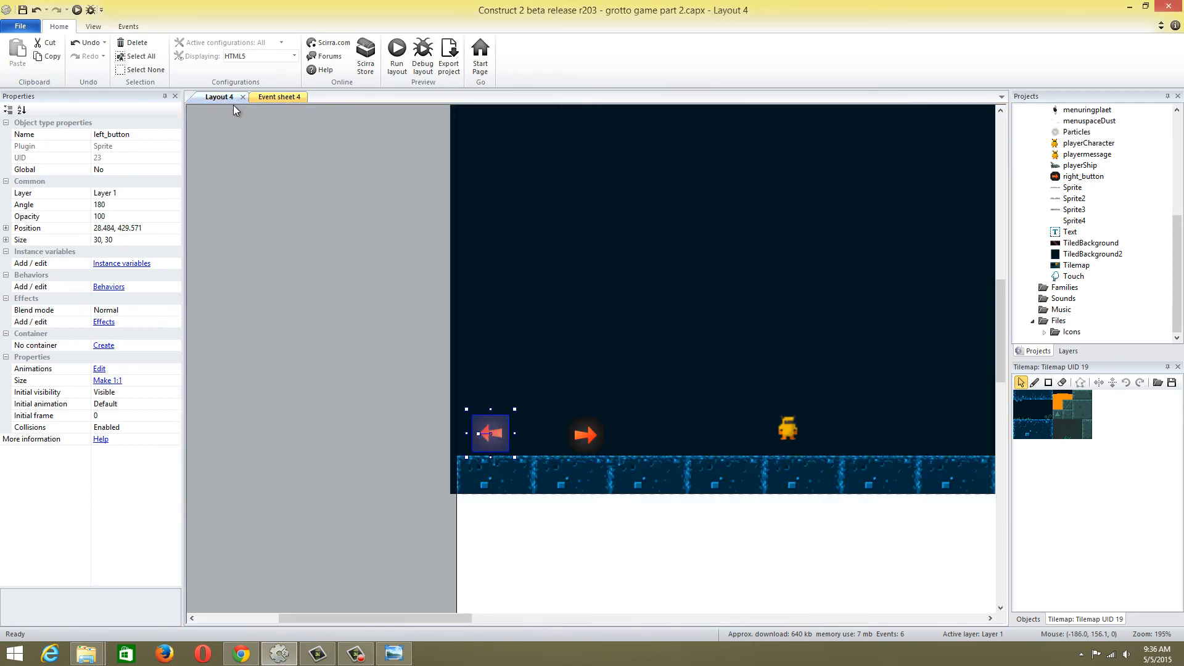
pyautogui.click(286, 97)
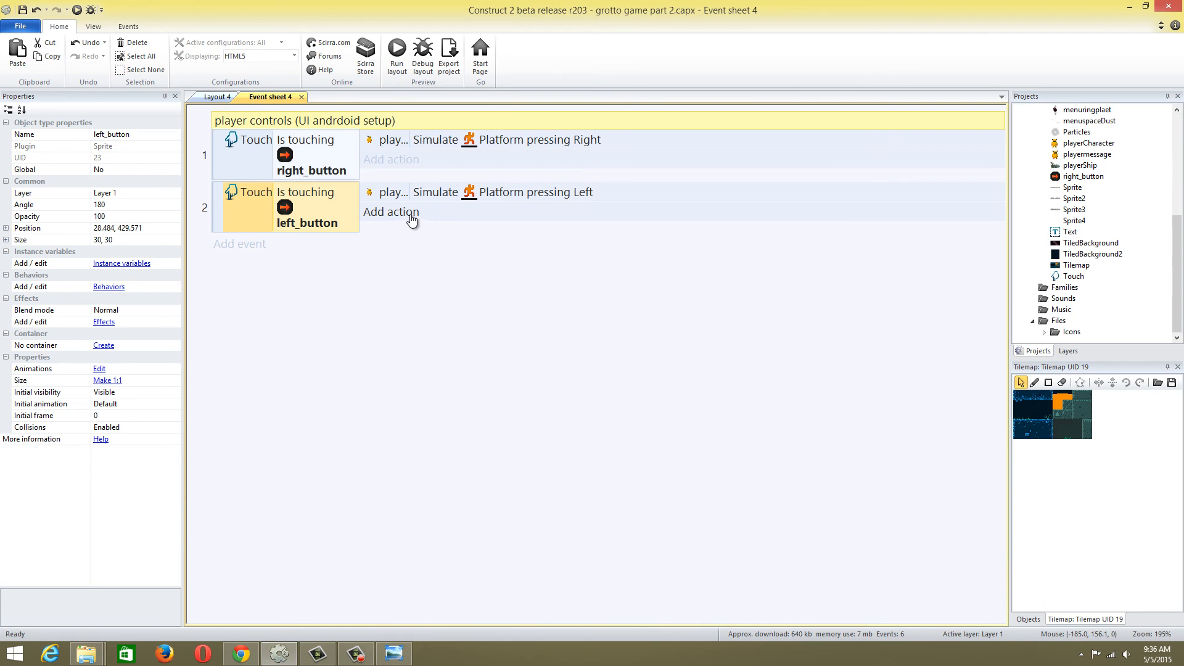
pyautogui.click(388, 213)
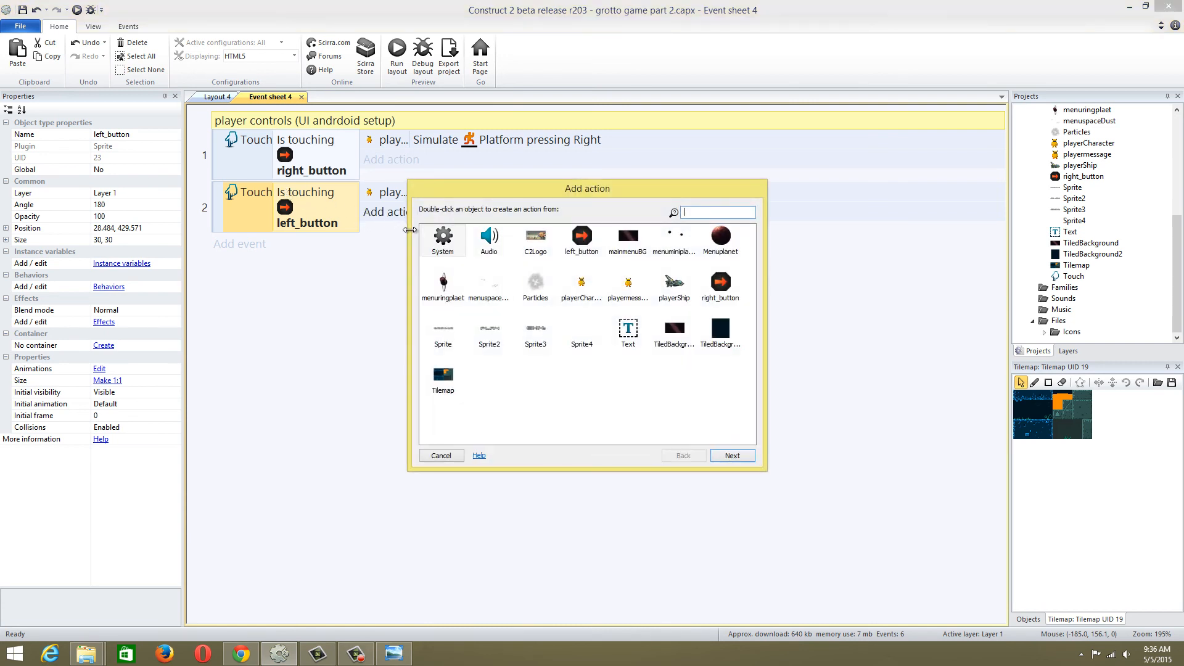
pyautogui.doubleClick(580, 286)
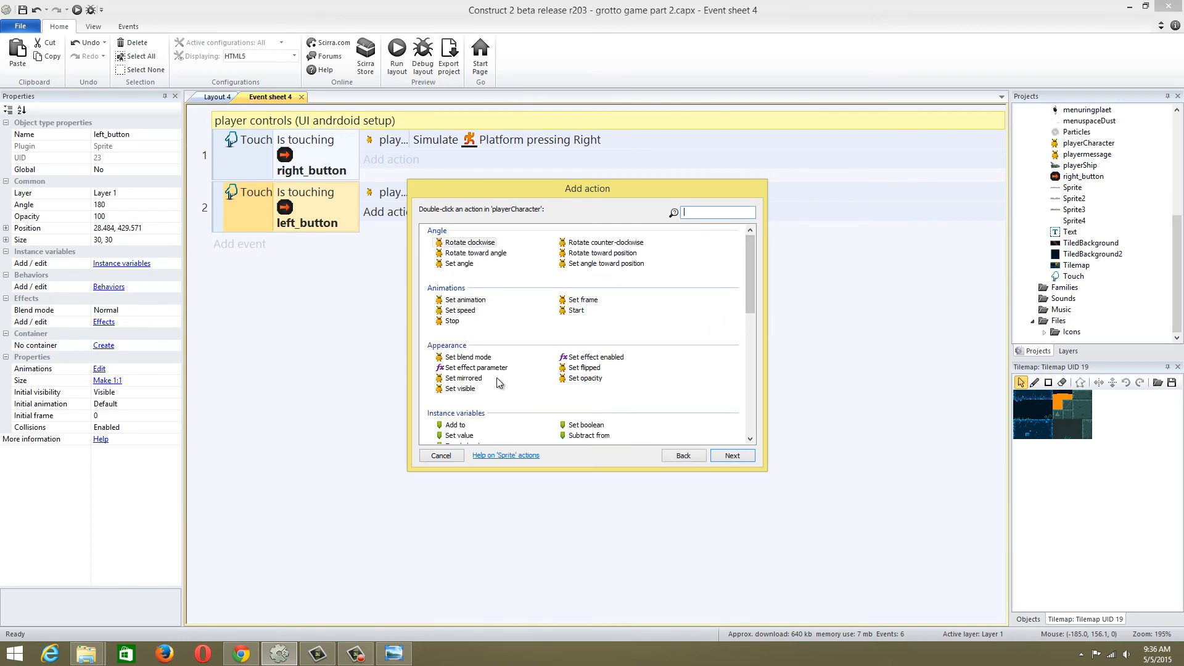
pyautogui.doubleClick(463, 378)
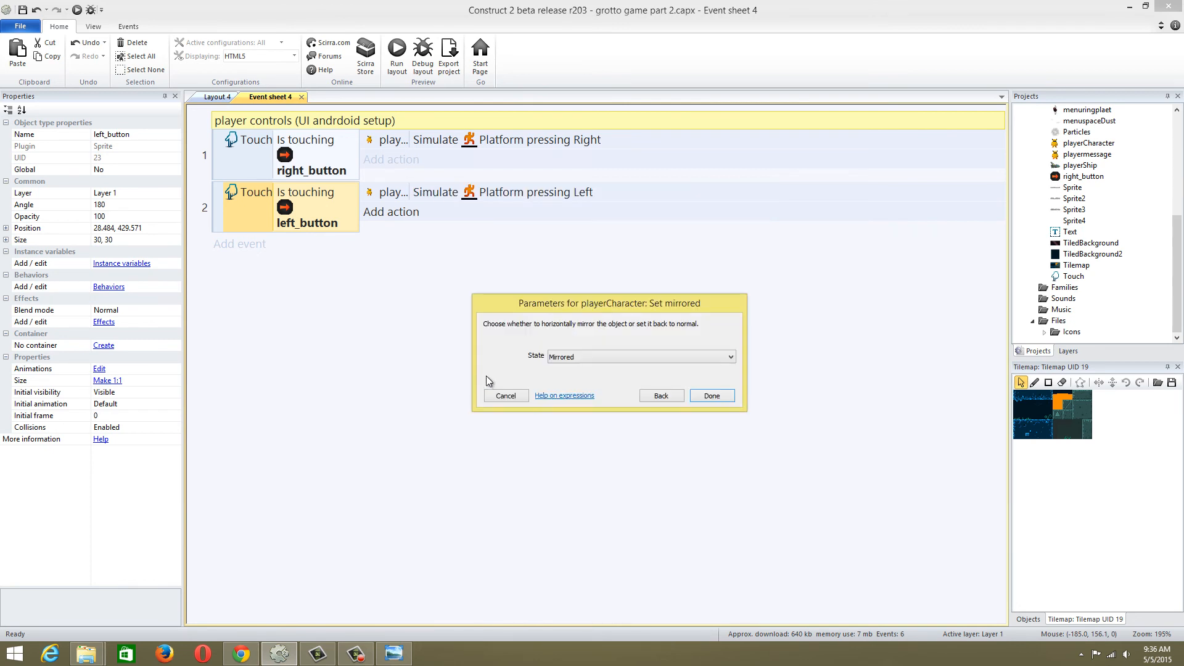
pyautogui.click(603, 357)
pyautogui.click(603, 357)
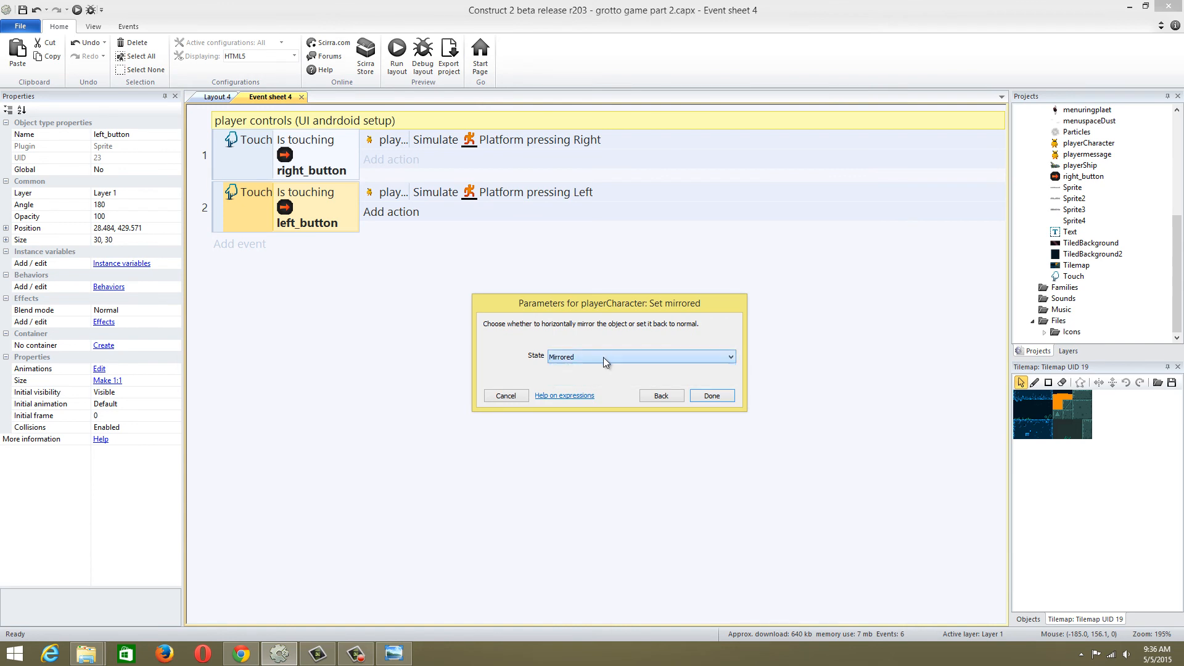
pyautogui.click(710, 396)
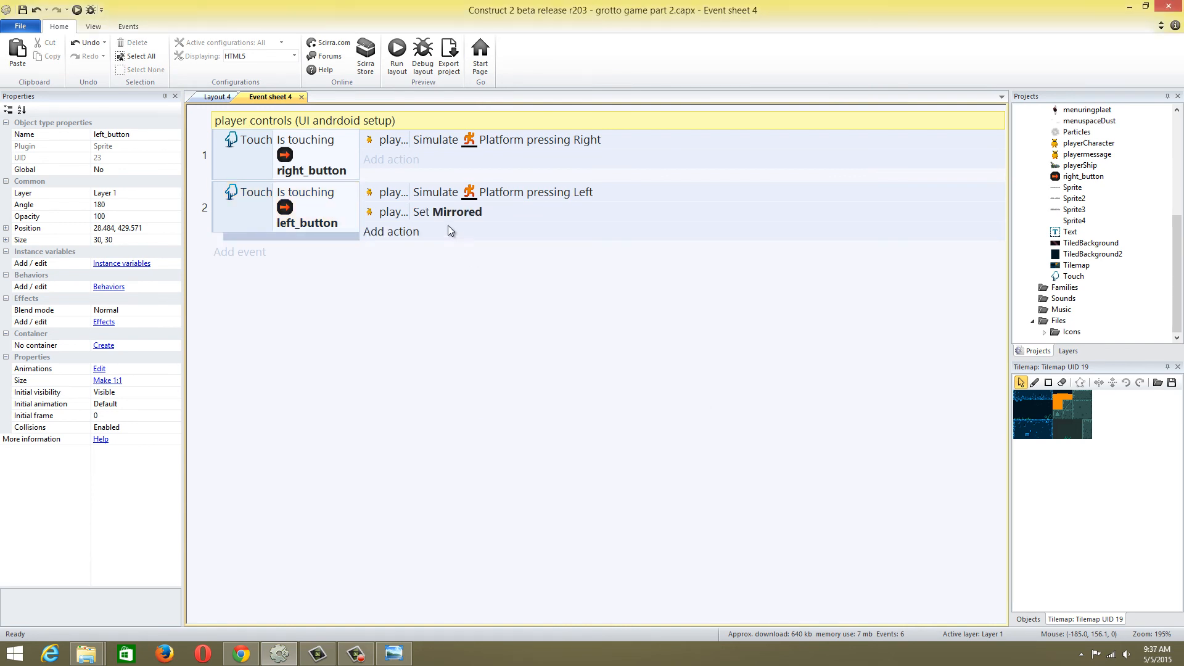
# Add a playerCharacter Set mirrored action with state Not mirrored to the right_button touch event
pyautogui.click(391, 159)
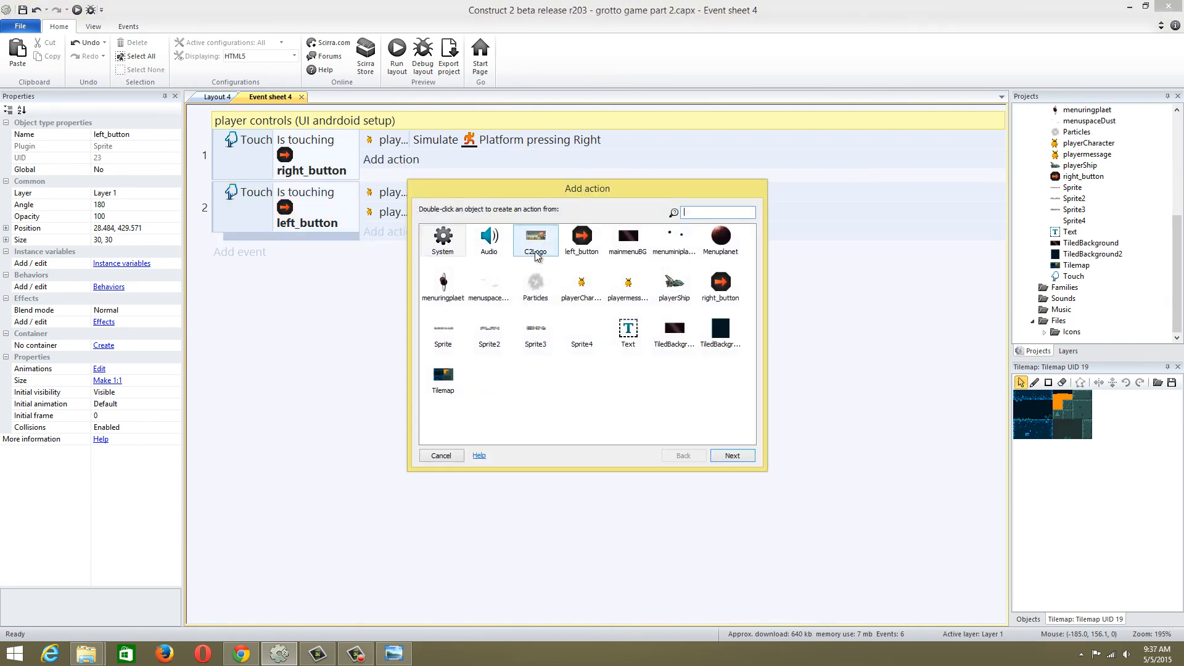
pyautogui.doubleClick(581, 283)
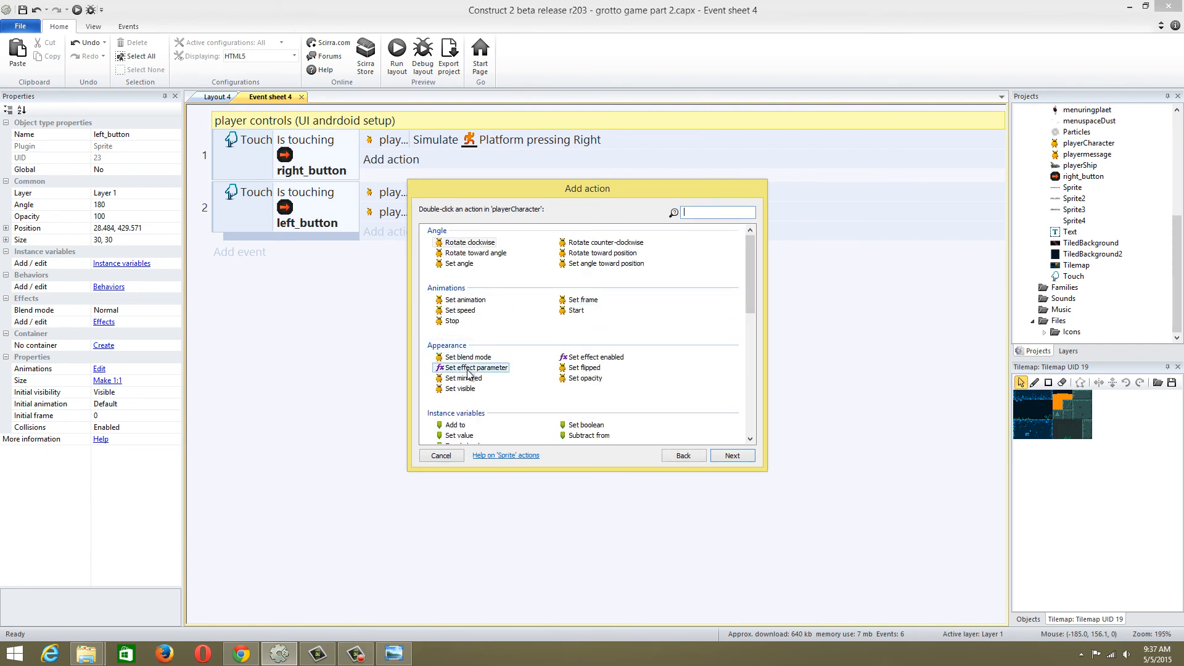
pyautogui.click(593, 368)
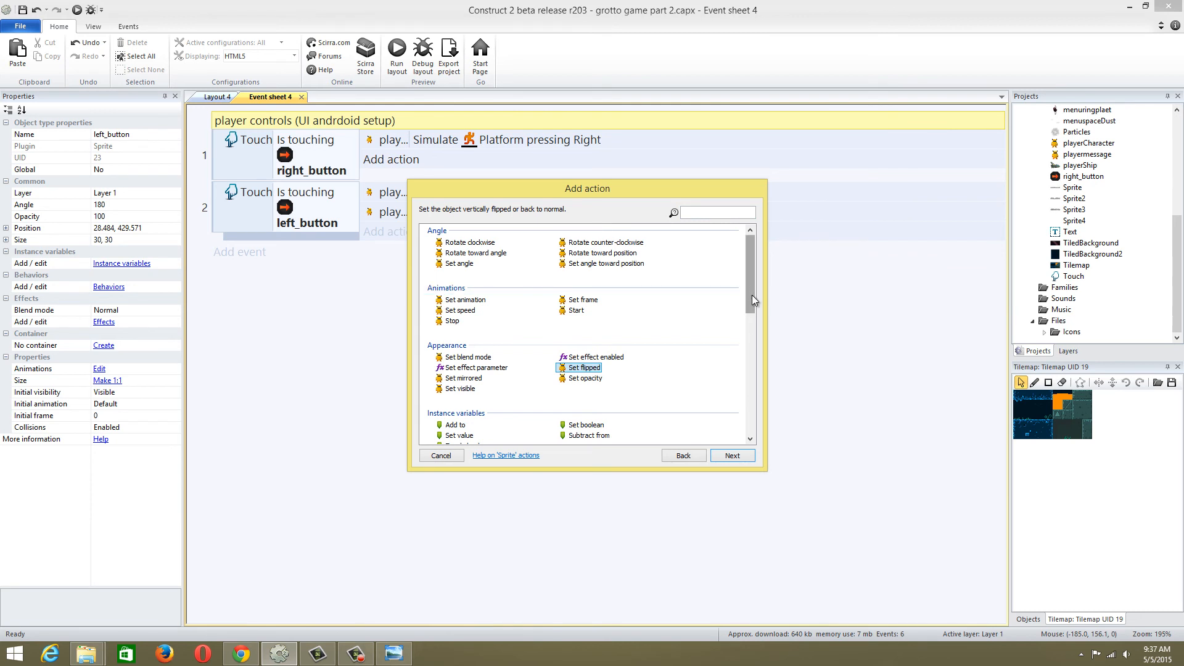
pyautogui.moveTo(752, 294); pyautogui.dragTo(752, 338)
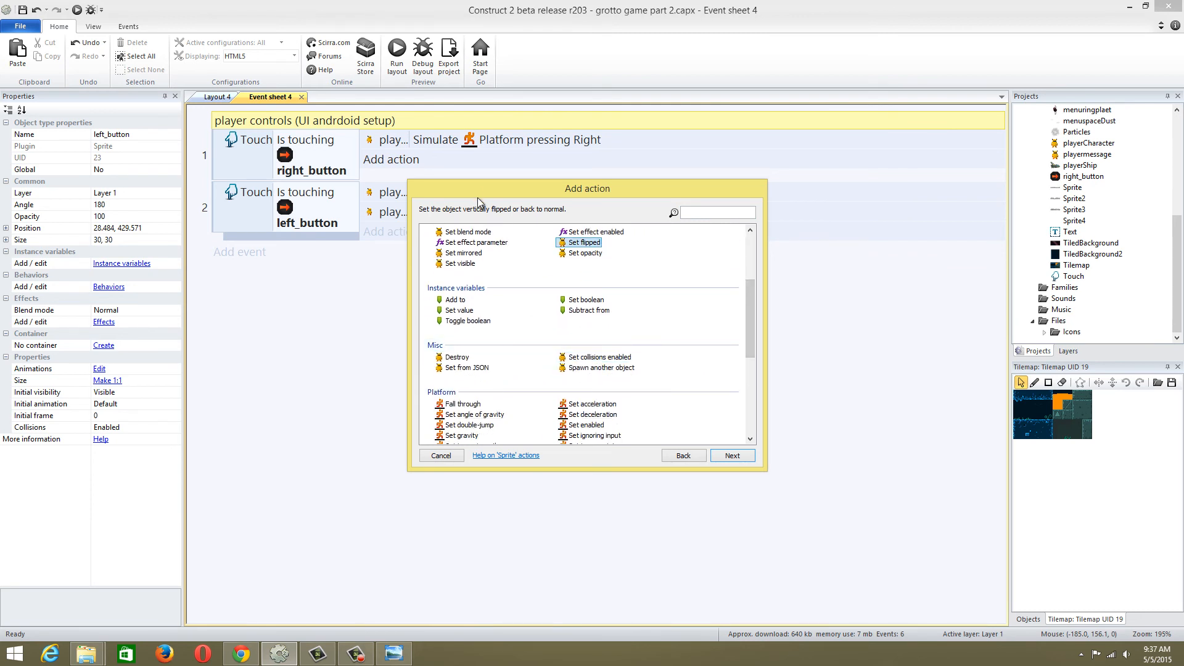
pyautogui.moveTo(472, 190); pyautogui.dragTo(493, 226)
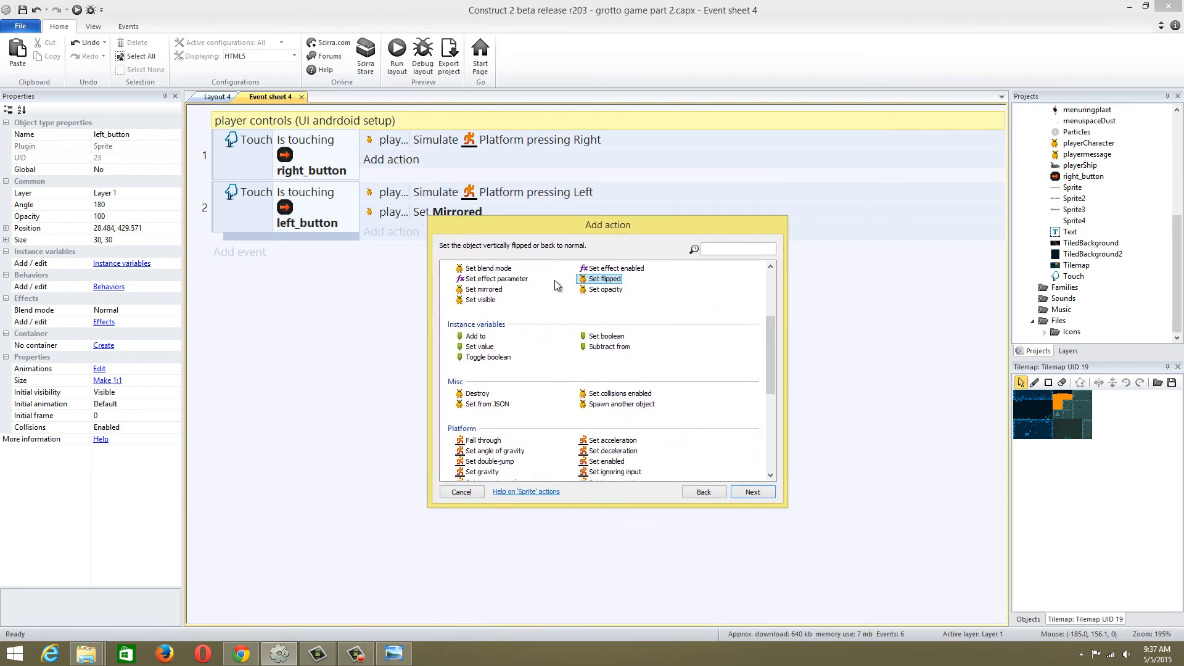
pyautogui.click(676, 262)
pyautogui.press('End')
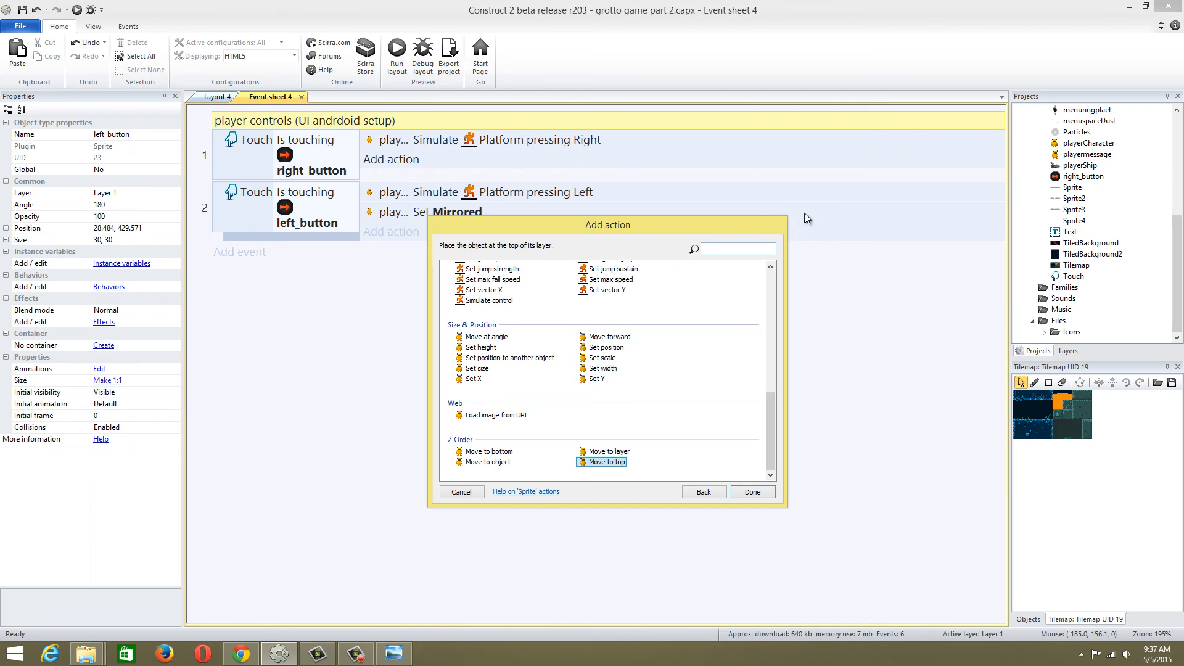
pyautogui.click(720, 250)
pyautogui.write('mirro')
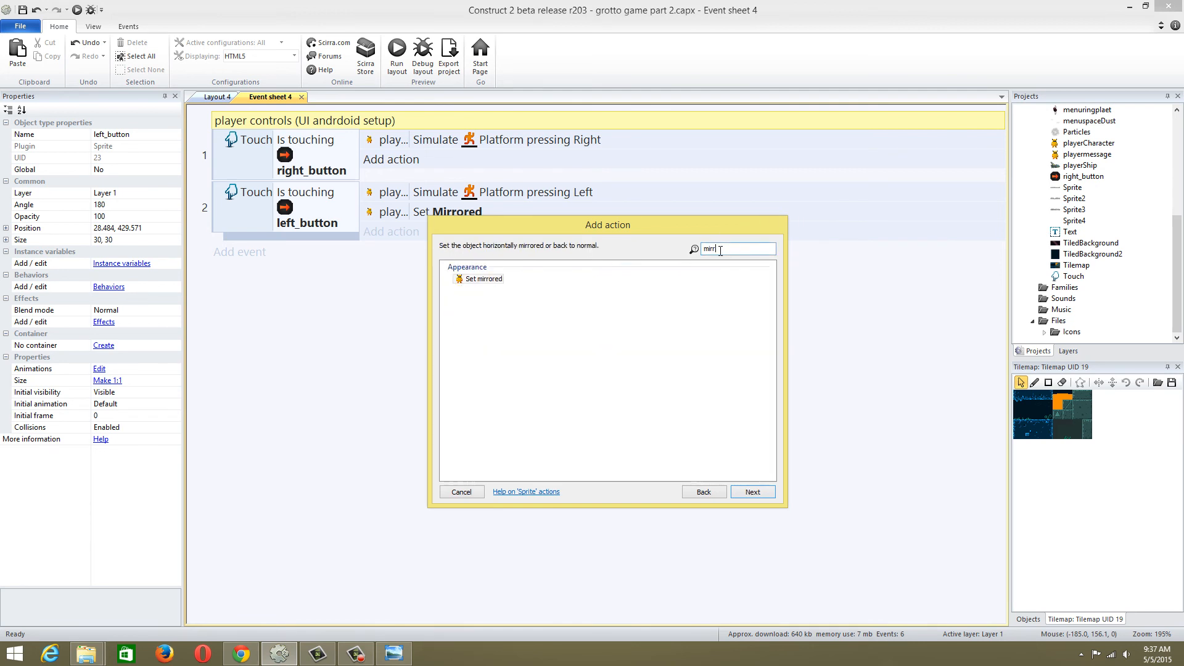
pyautogui.doubleClick(474, 279)
pyautogui.click(571, 363)
pyautogui.click(587, 388)
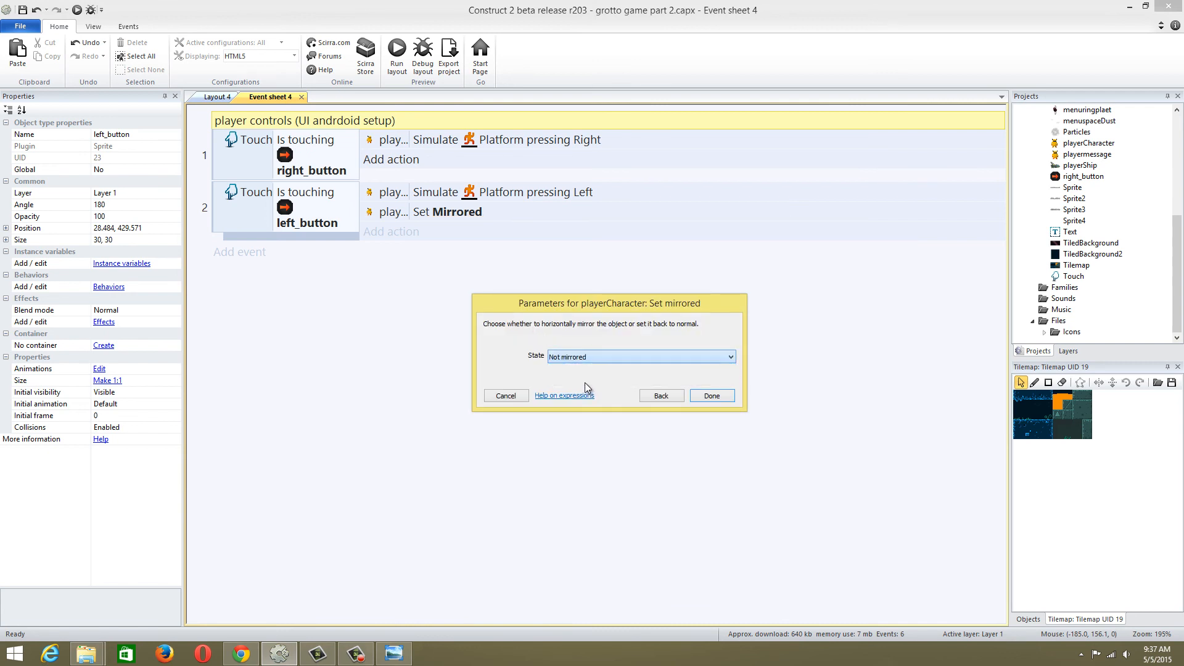
pyautogui.click(711, 396)
# Run the layout and test whether the character faces its walking direction with each arrow button
pyautogui.click(399, 63)
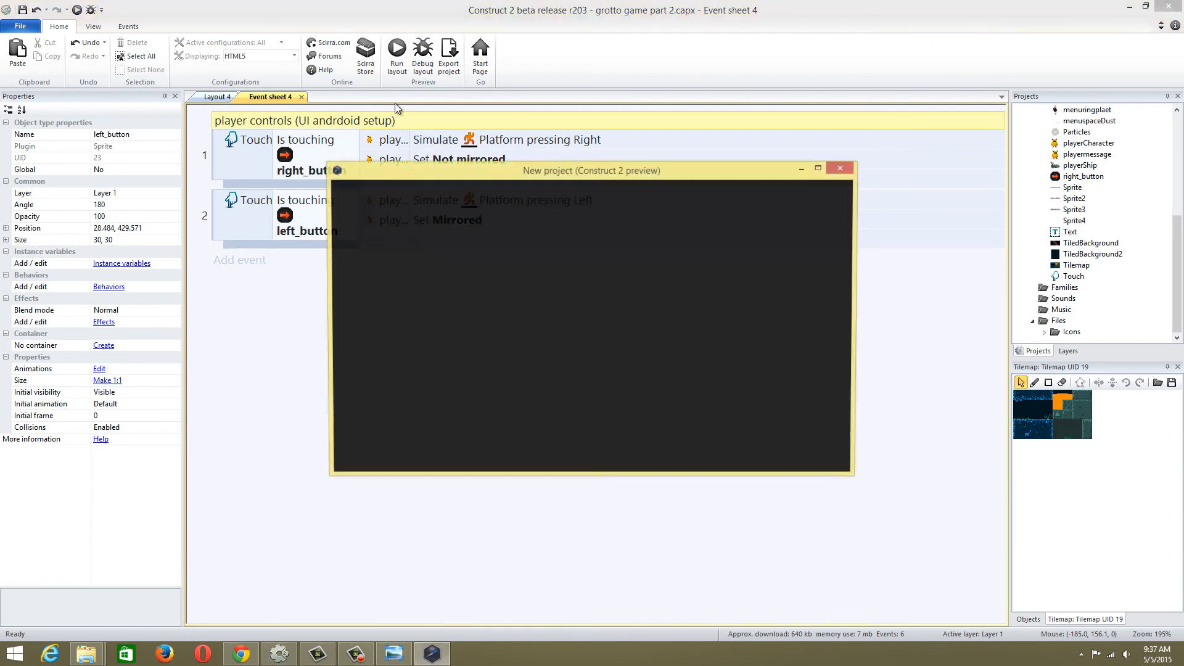
pyautogui.click(396, 444)
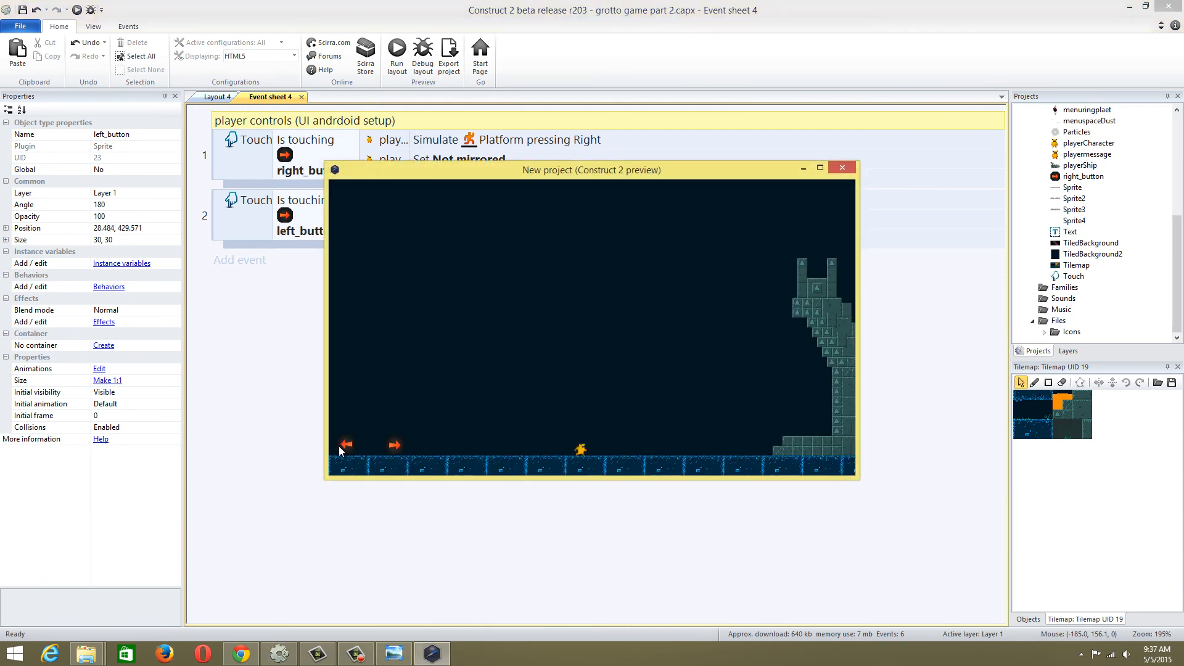
pyautogui.click(344, 444)
pyautogui.click(392, 446)
pyautogui.click(347, 446)
pyautogui.click(395, 445)
pyautogui.click(347, 445)
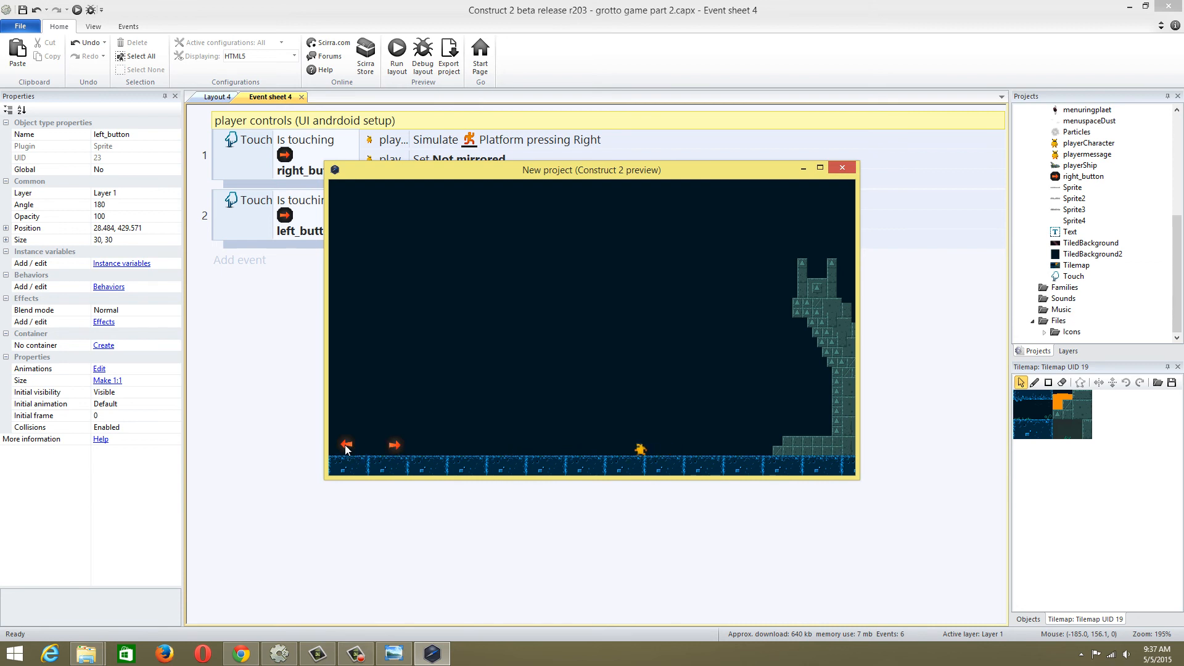
pyautogui.click(394, 445)
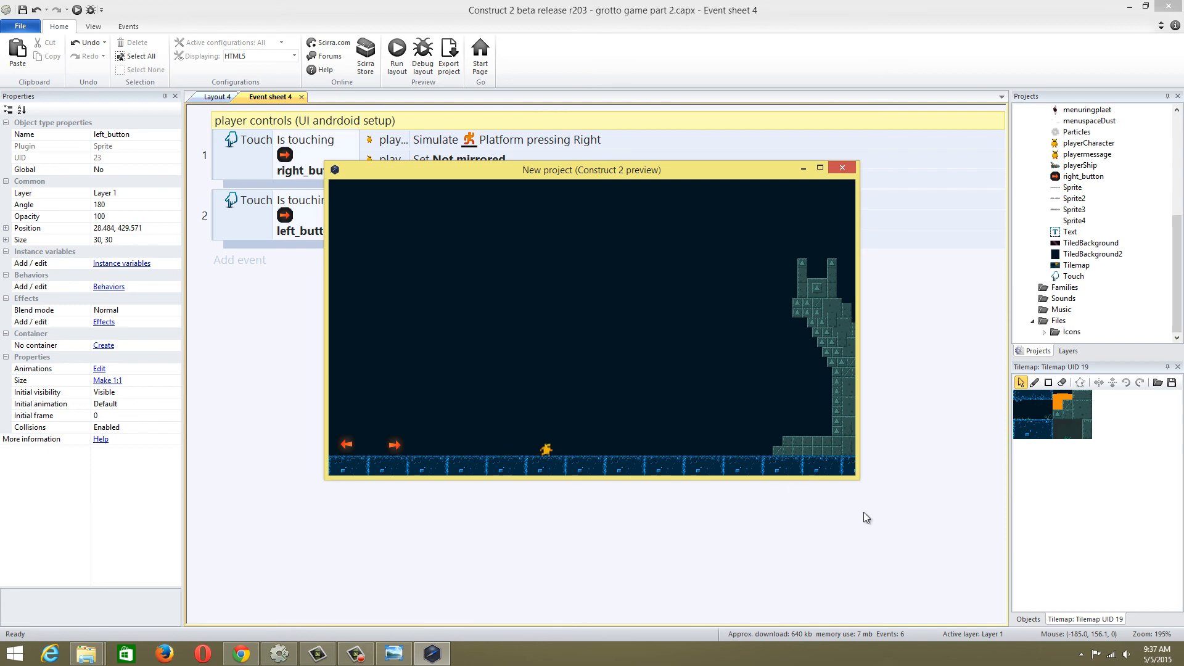
pyautogui.click(397, 451)
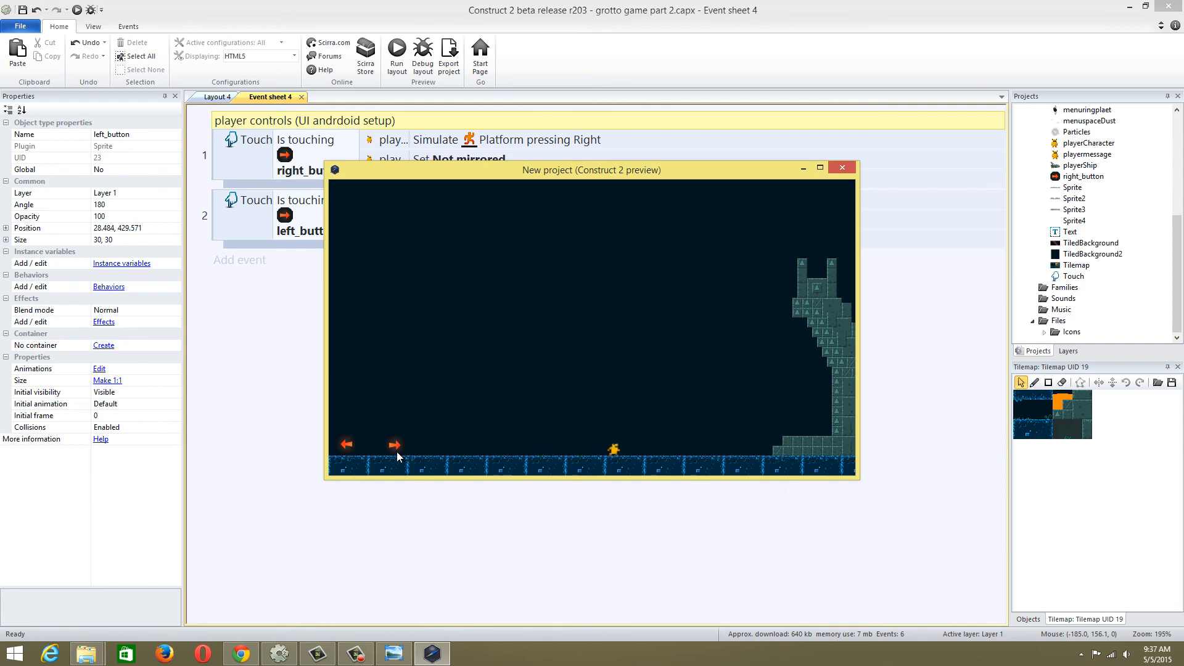
pyautogui.click(343, 447)
pyautogui.click(839, 168)
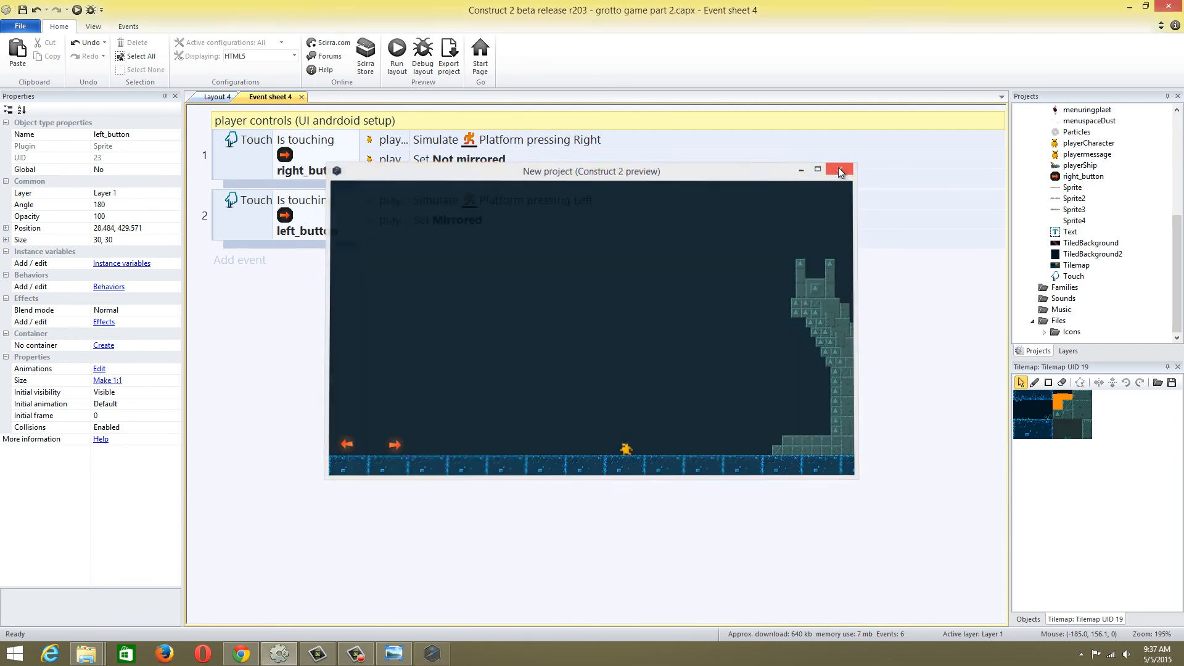
# Clone the right_button object type in the project and rename the copy as jumpButton
pyautogui.click(201, 97)
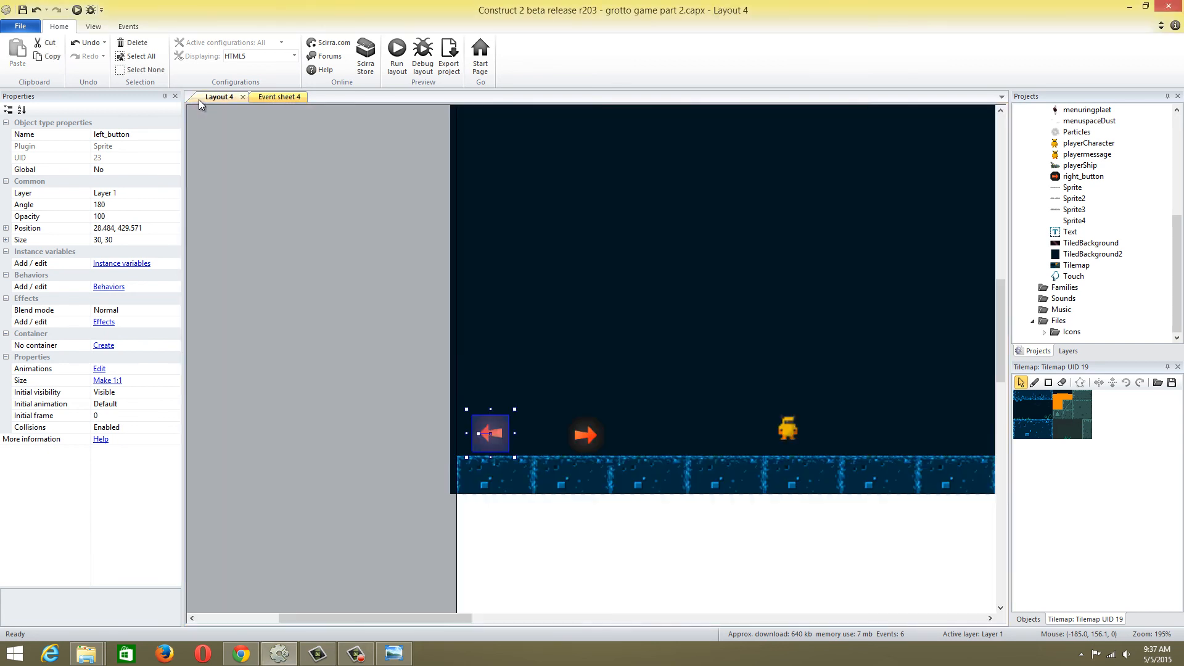
pyautogui.click(1080, 176)
pyautogui.rightClick(1080, 176)
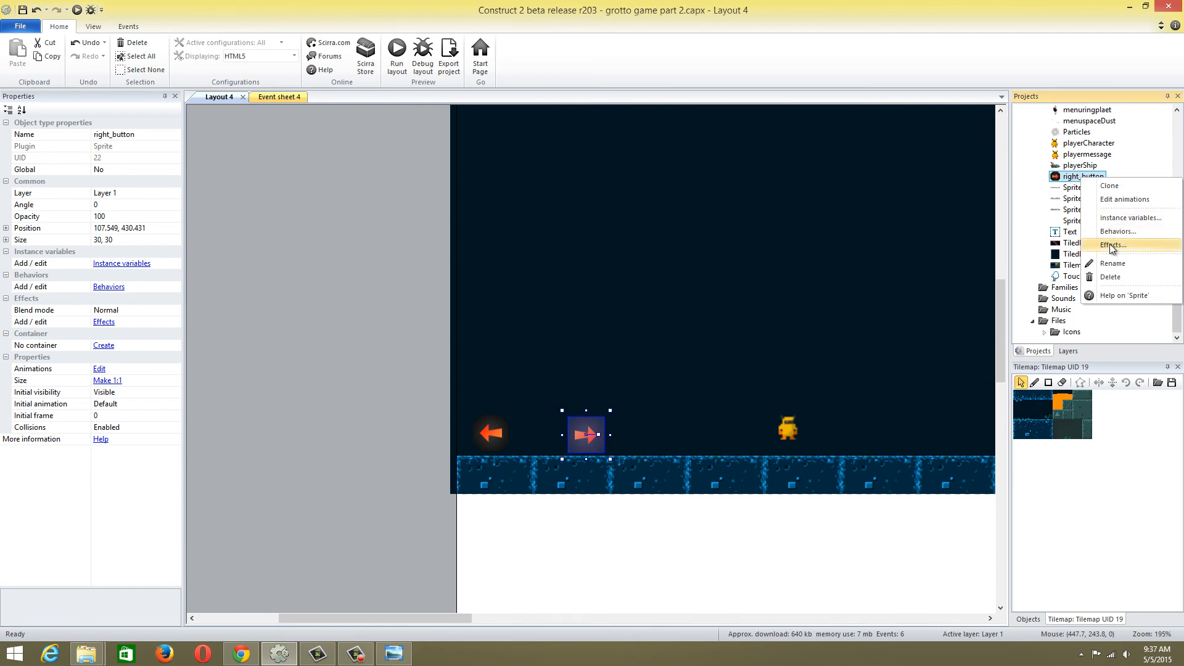
pyautogui.click(1109, 186)
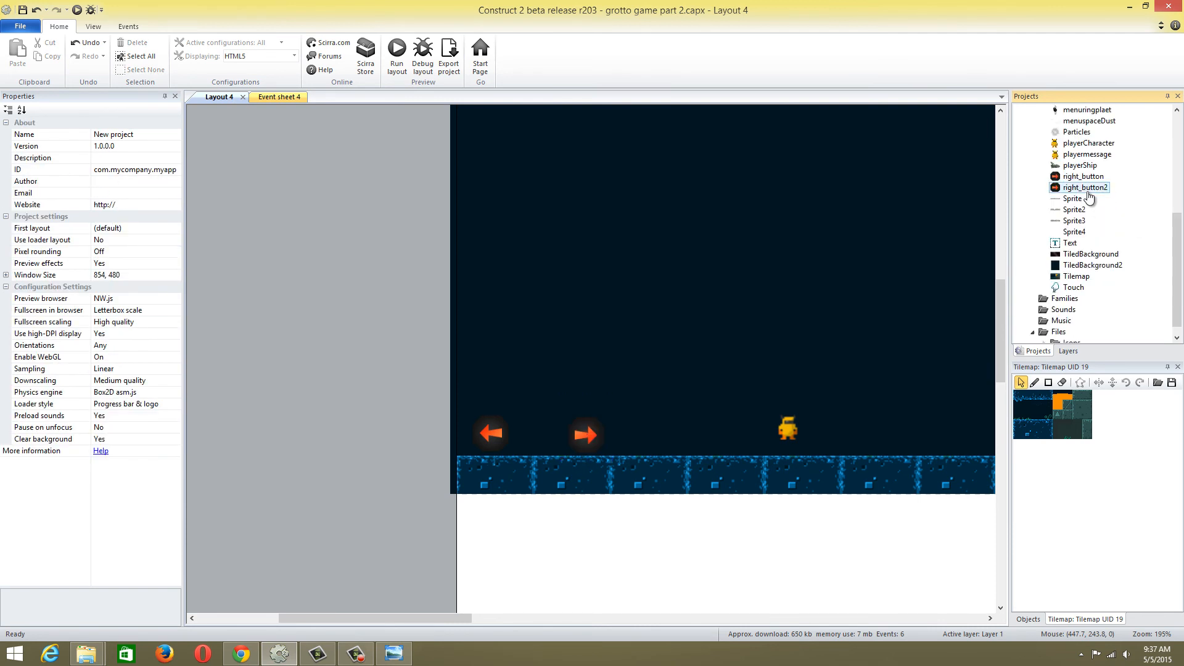
pyautogui.click(1086, 190)
pyautogui.rightClick(1087, 191)
pyautogui.click(1130, 276)
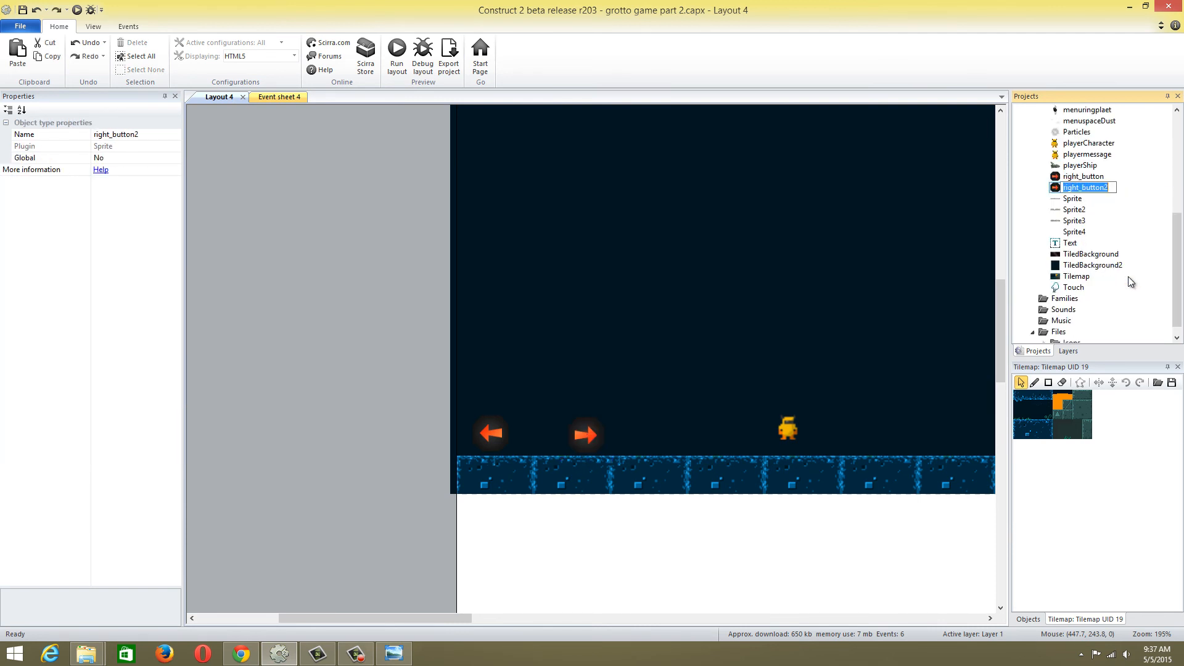
pyautogui.write('jump button')
pyautogui.click(987, 263)
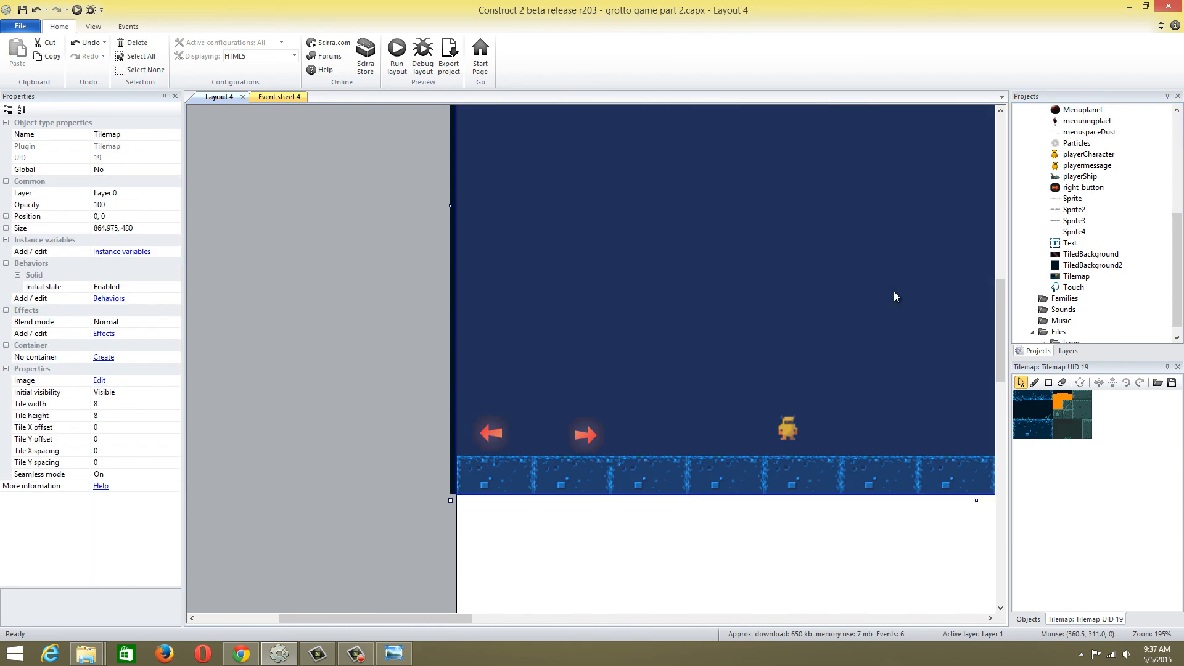
# Place a jumpButton instance at about 783, 430 in Layout 4, beside the stone tower's base
pyautogui.moveTo(1176, 275); pyautogui.dragTo(1175, 202)
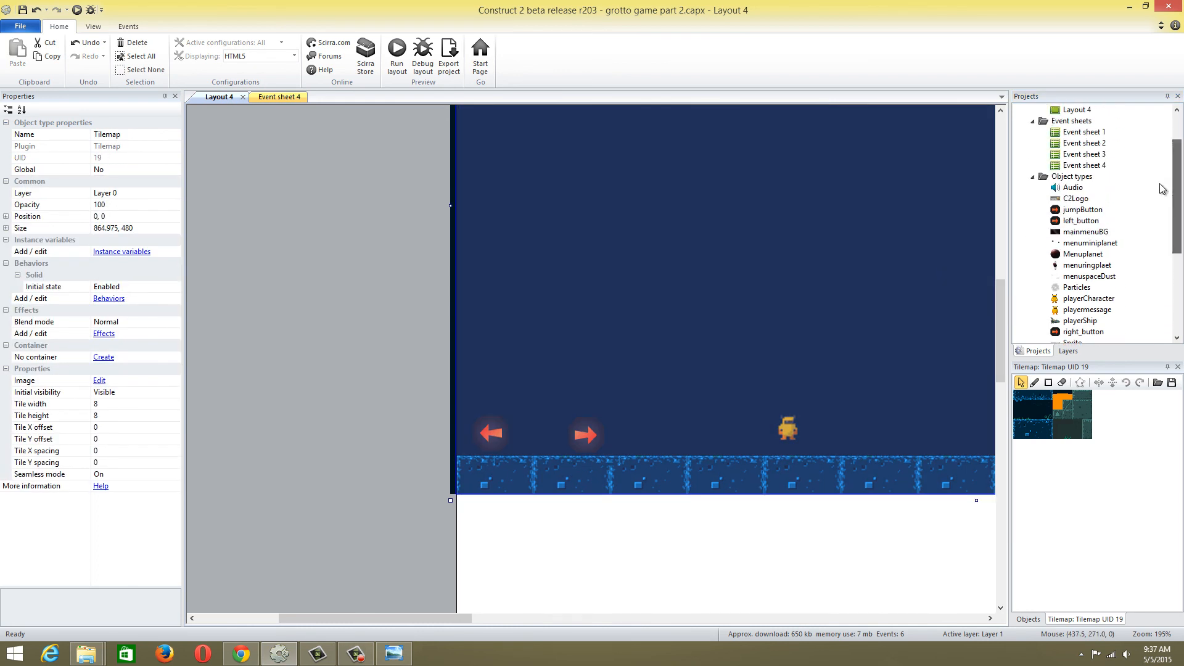
pyautogui.moveTo(459, 616); pyautogui.dragTo(582, 619)
pyautogui.keyDown('ctrl'); pyautogui.scroll(-3, 595, 472); pyautogui.keyUp('ctrl')
pyautogui.moveTo(1078, 210); pyautogui.dragTo(798, 397)
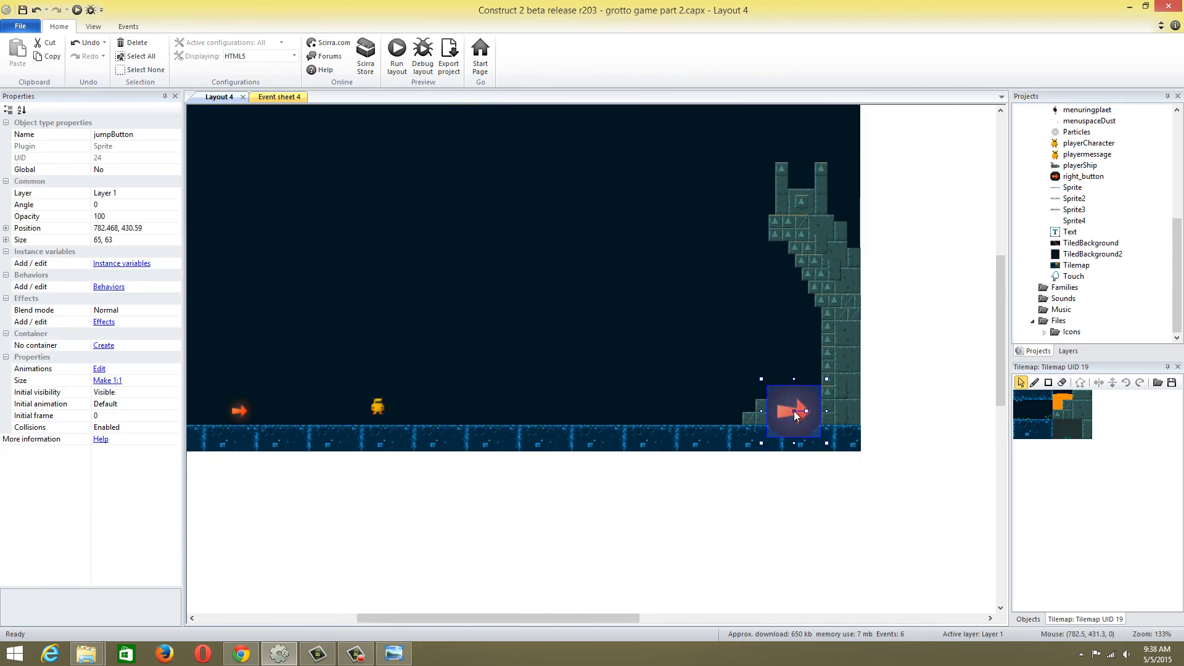
# Try an angle of 90 for the jumpButton instance
pyautogui.click(109, 205)
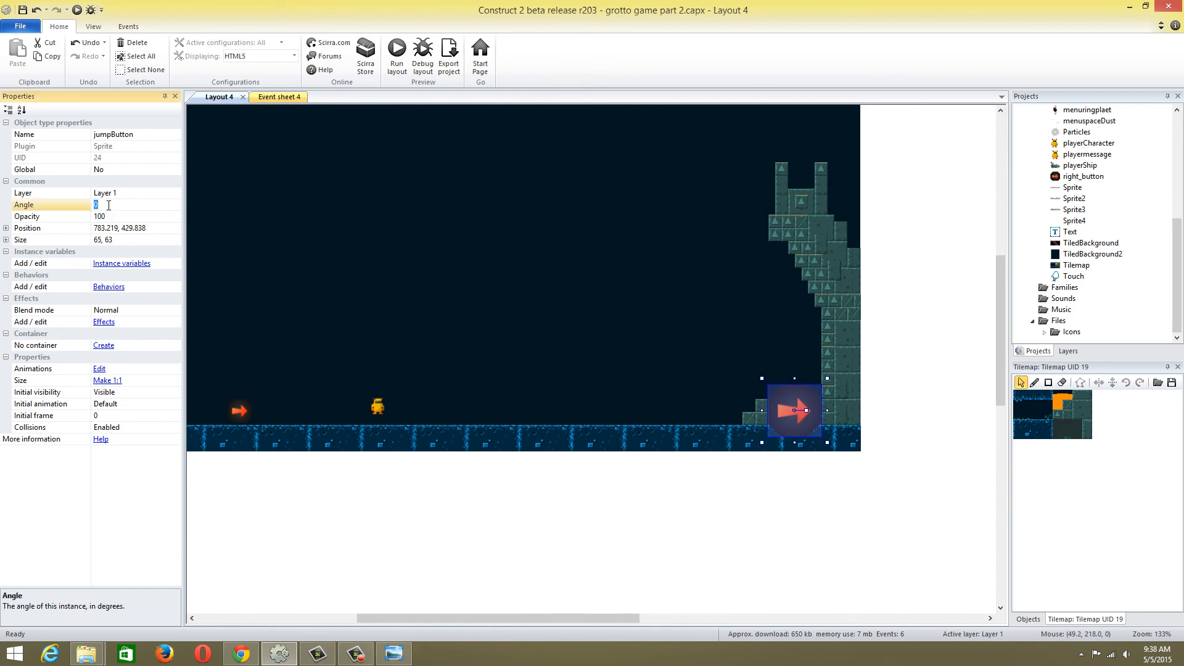
pyautogui.write('90')
pyautogui.click(286, 198)
pyautogui.click(782, 411)
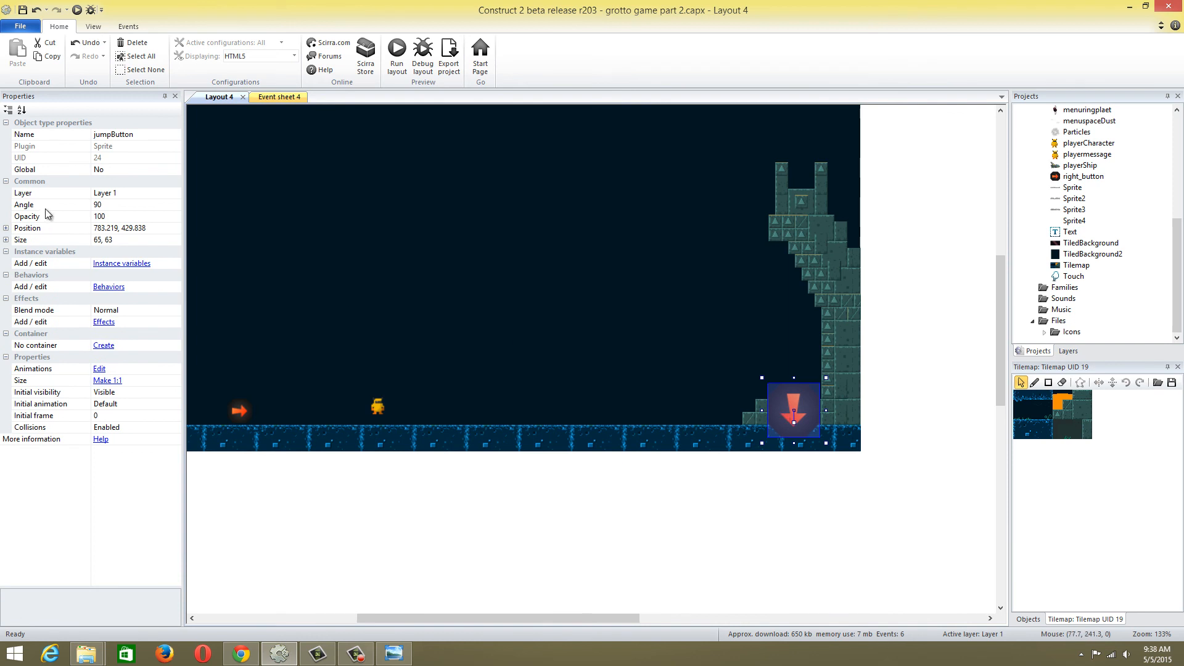
# Set the jumpButton instance's angle to 270 so its arrow points upward
pyautogui.click(99, 205)
pyautogui.write('270')
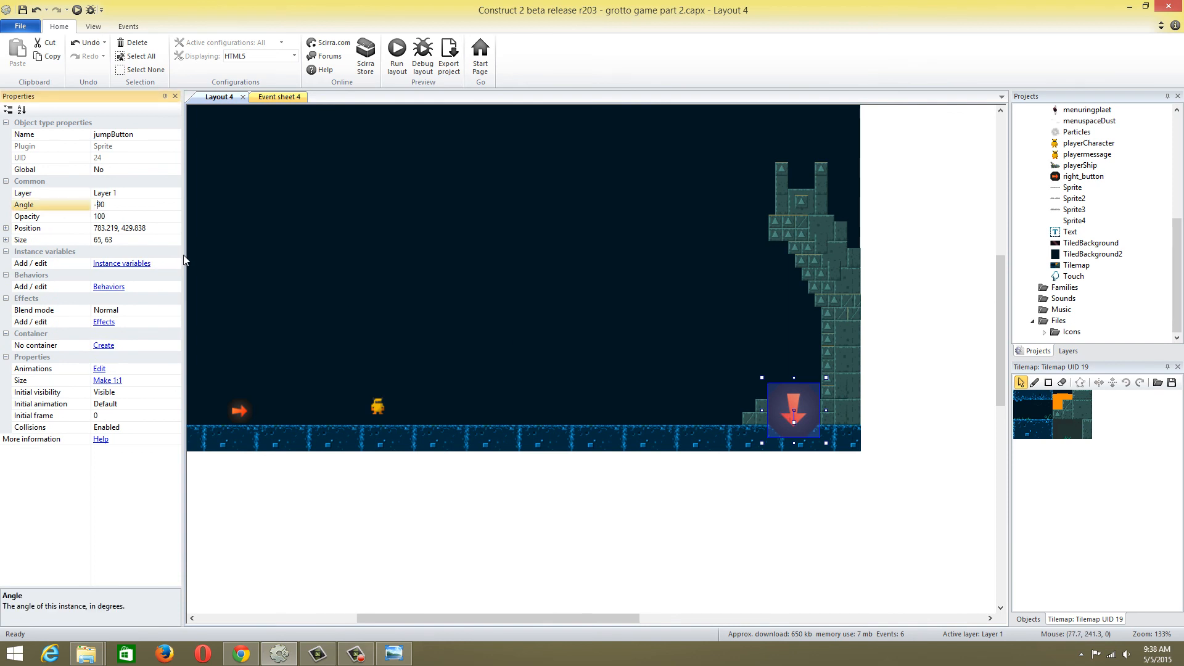
pyautogui.click(468, 342)
pyautogui.click(786, 410)
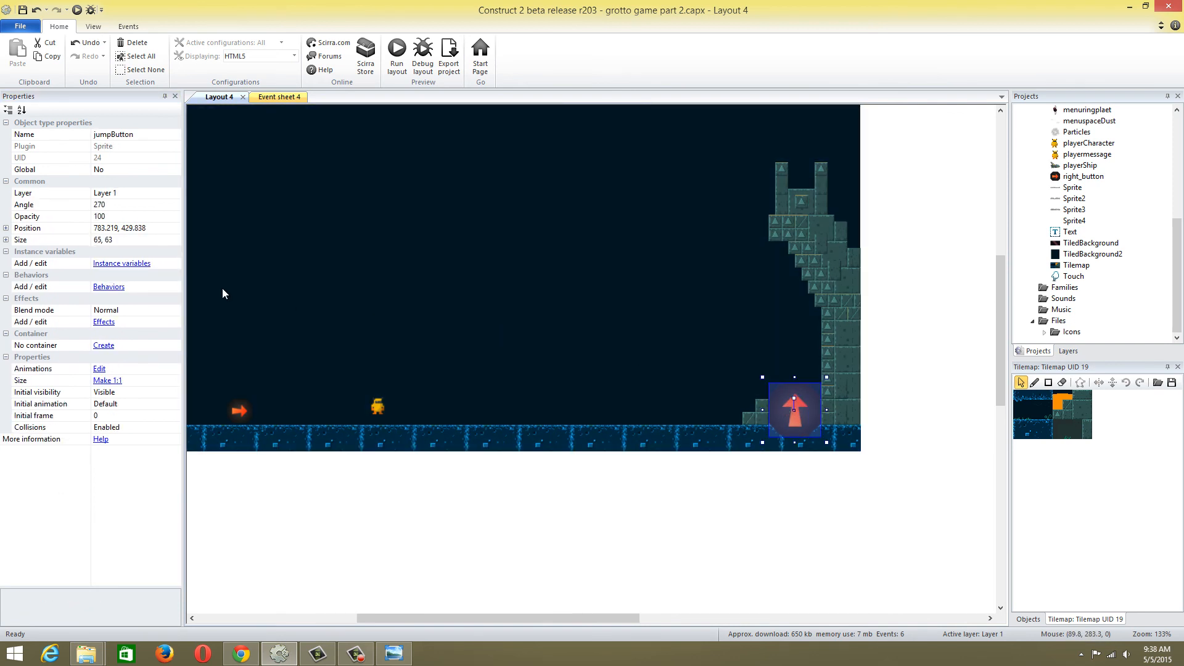
# Reduce the size of the jumpButton instance slightly in Layout 4
pyautogui.click(131, 240)
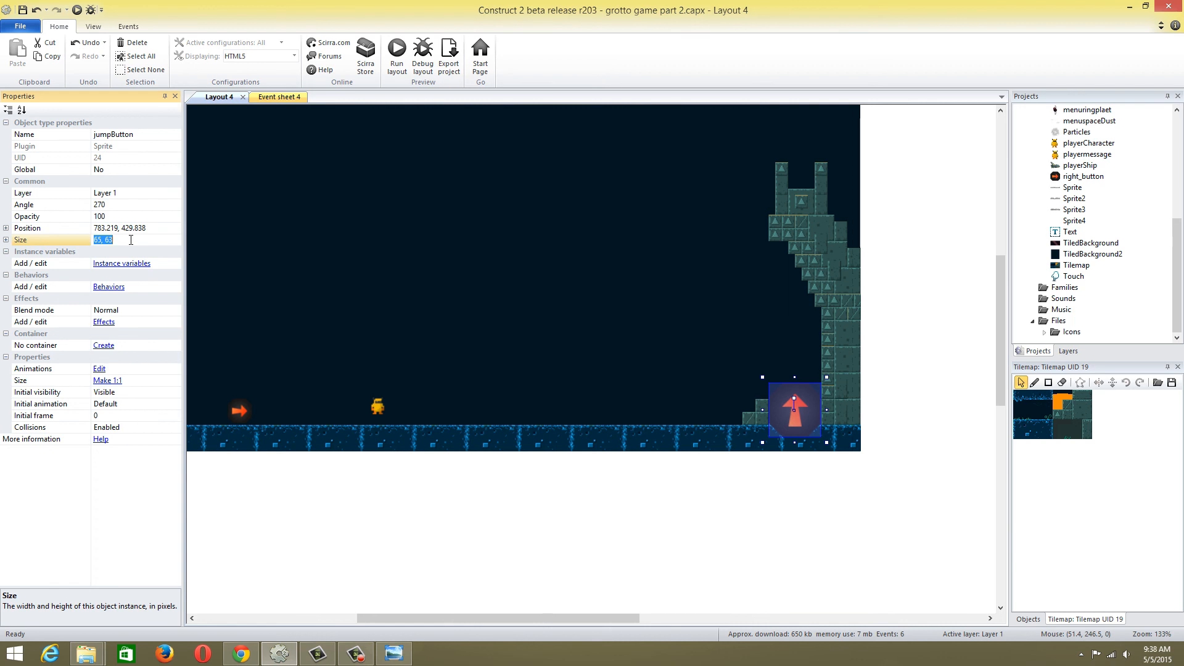
pyautogui.write('50,50')
pyautogui.click(453, 249)
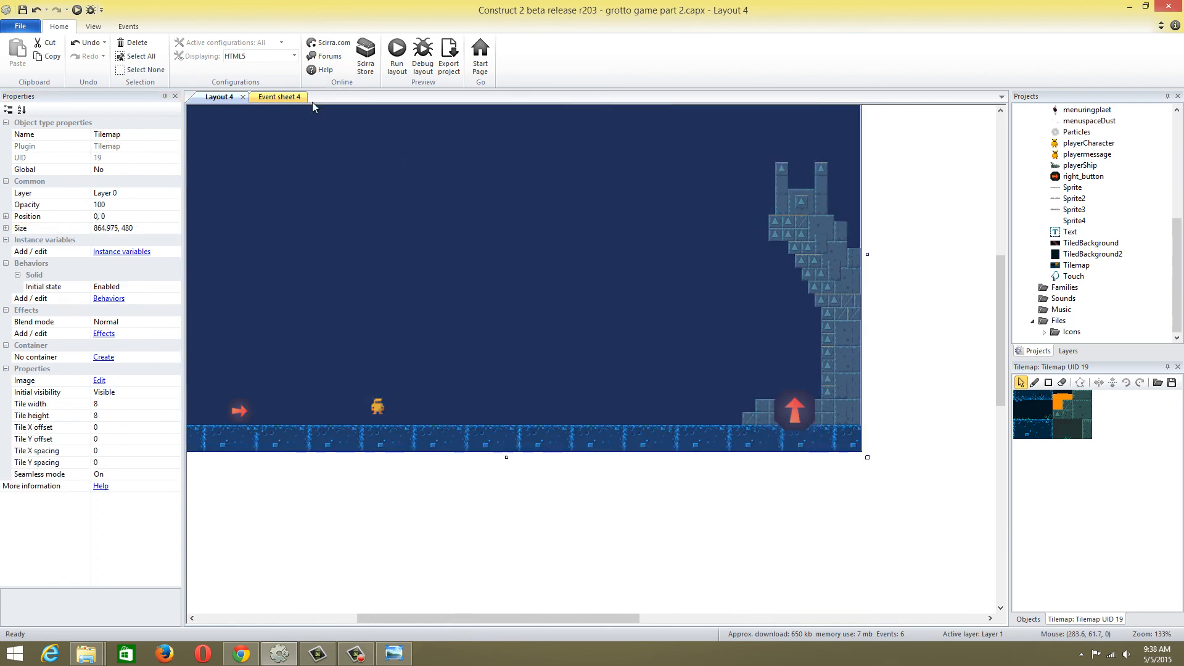
# Run a preview of Layout 4, test the right and left touch buttons on the player, and close the preview
pyautogui.click(296, 99)
pyautogui.click(224, 97)
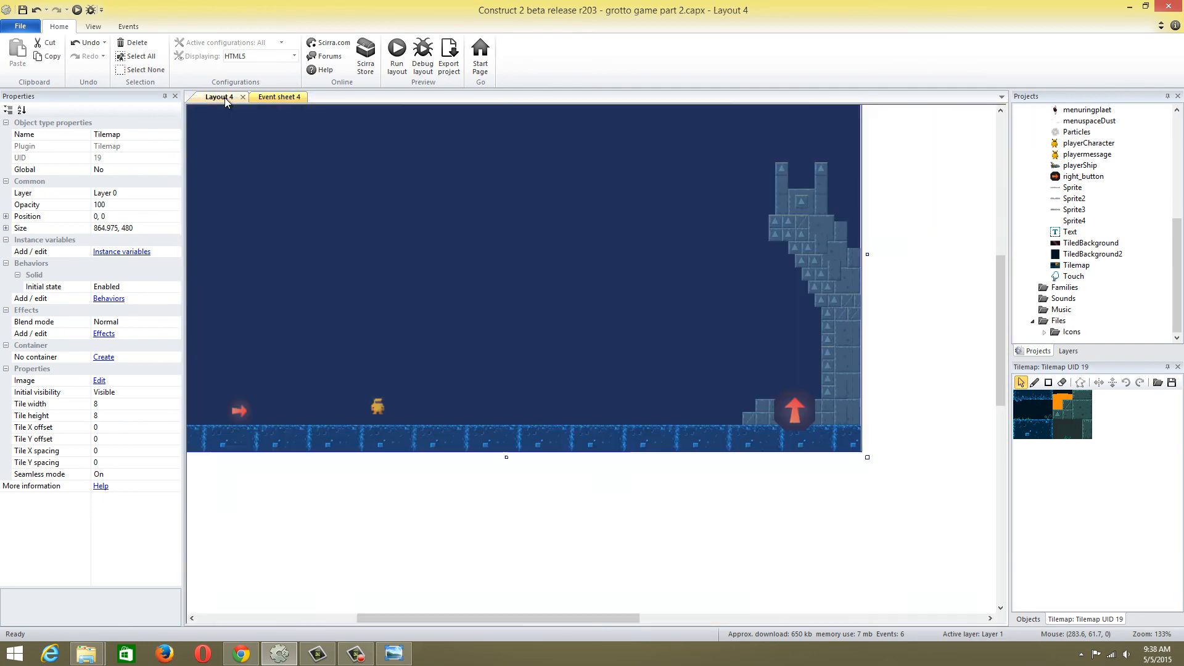
pyautogui.click(397, 61)
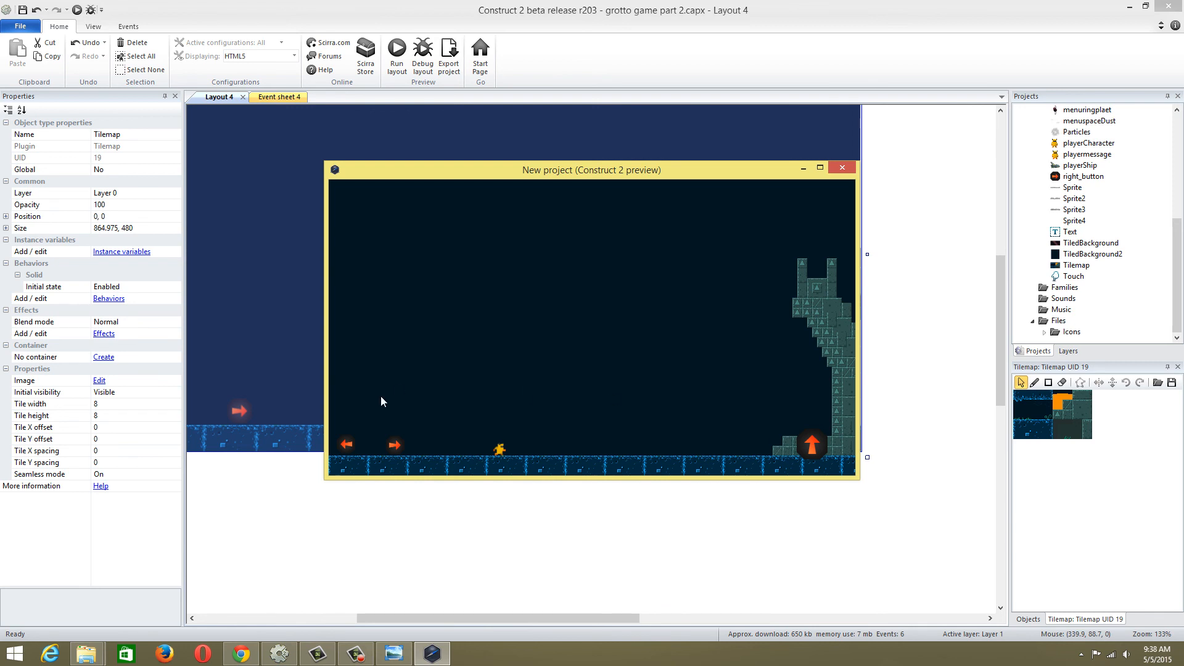
pyautogui.click(398, 442)
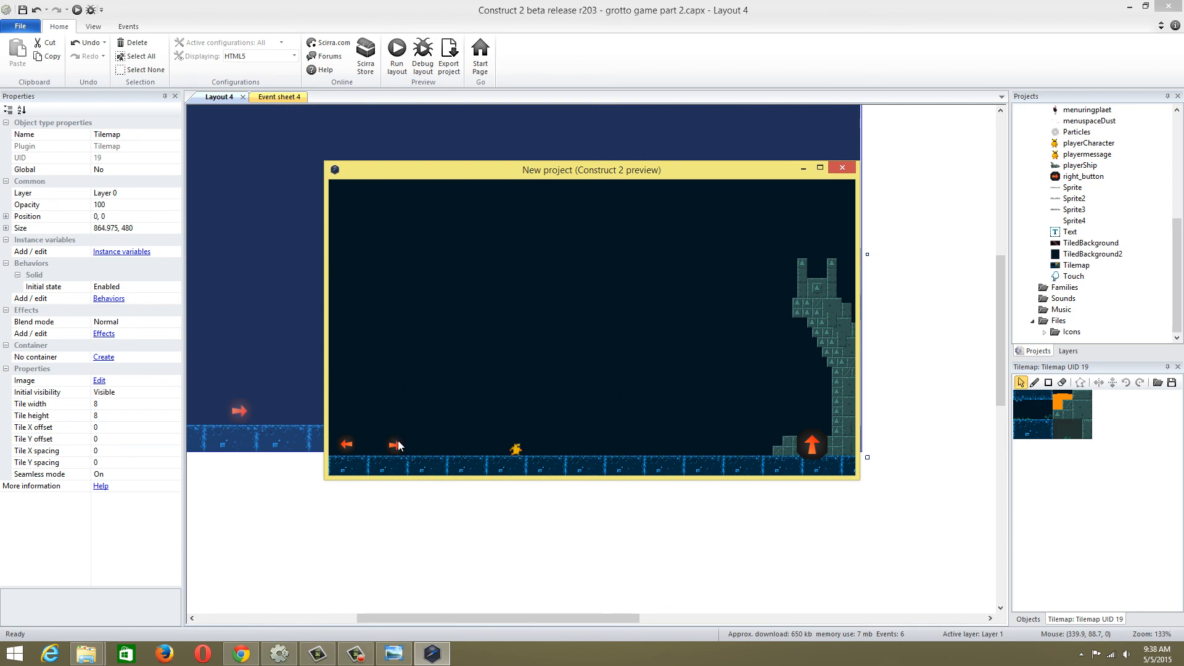
pyautogui.click(344, 447)
pyautogui.click(842, 169)
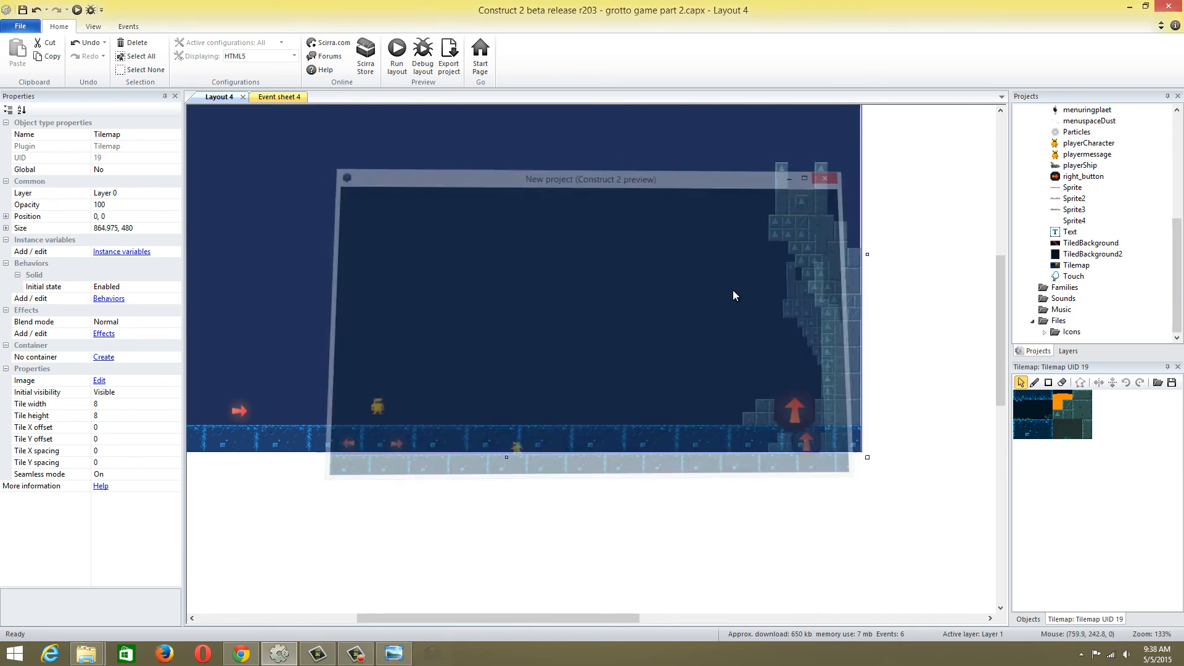
# Add a Touch "Is touching object" event for jumpButton to Event sheet 4
pyautogui.click(261, 98)
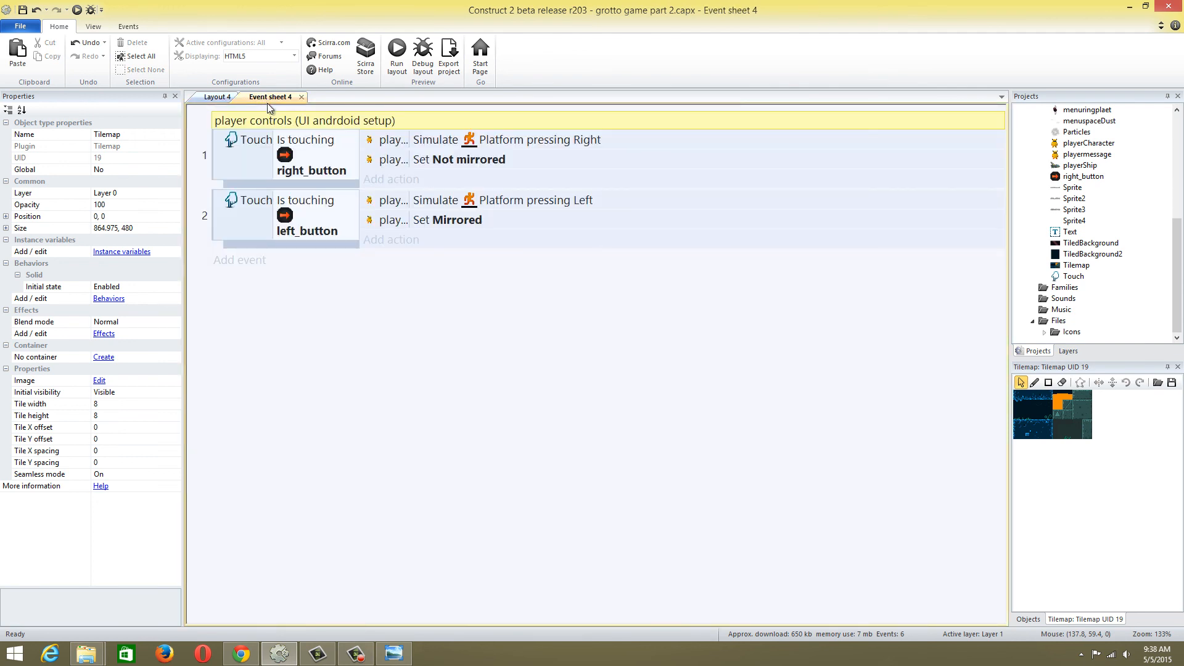
pyautogui.click(254, 263)
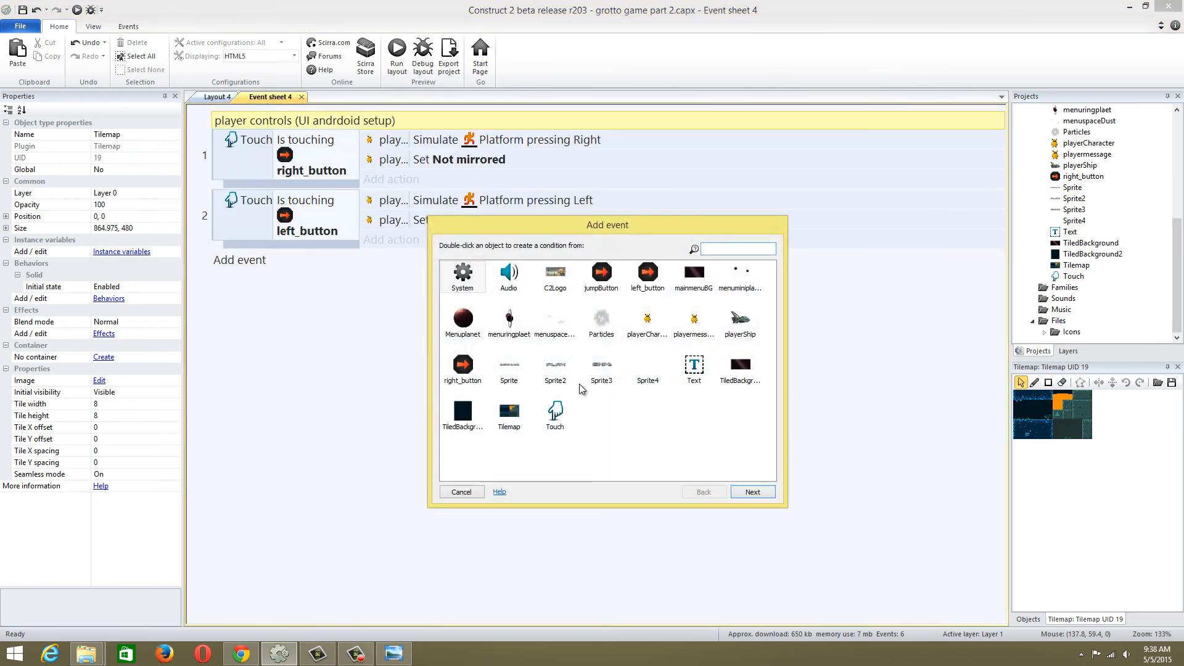
pyautogui.doubleClick(554, 414)
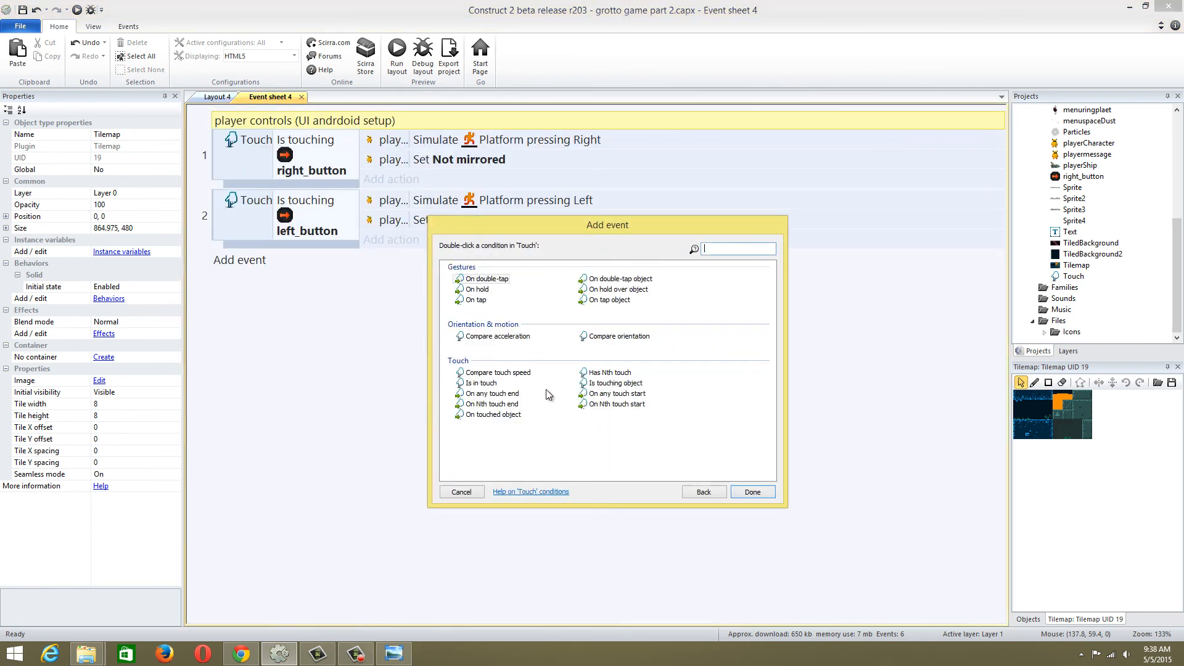
pyautogui.doubleClick(616, 384)
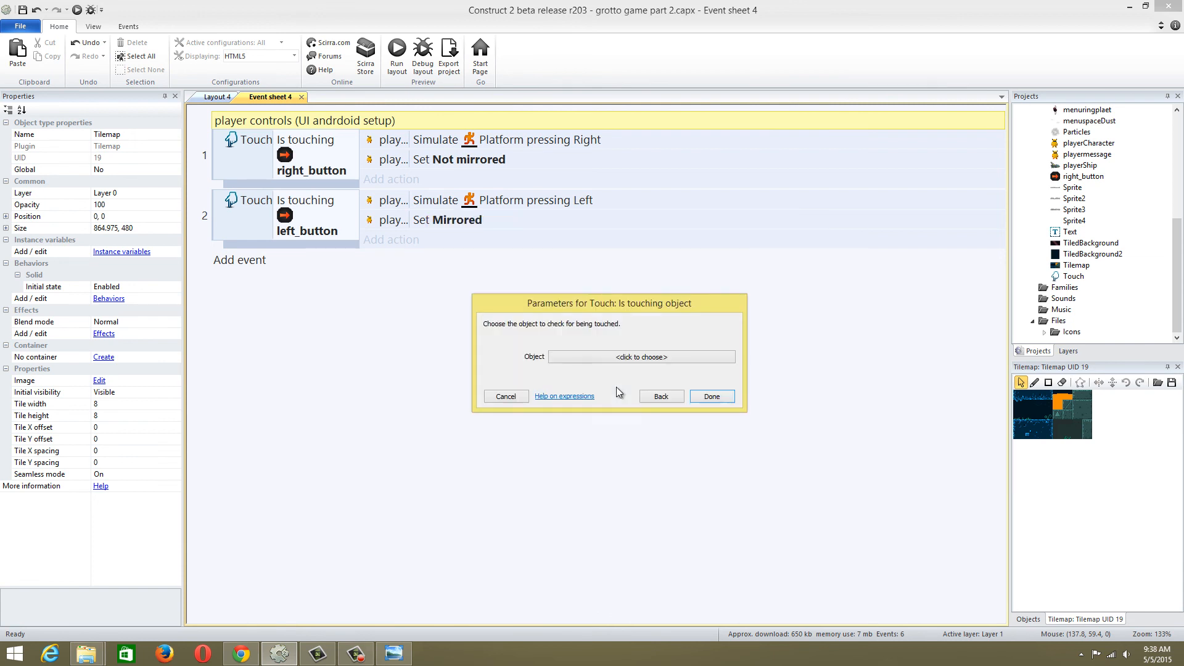
pyautogui.click(589, 359)
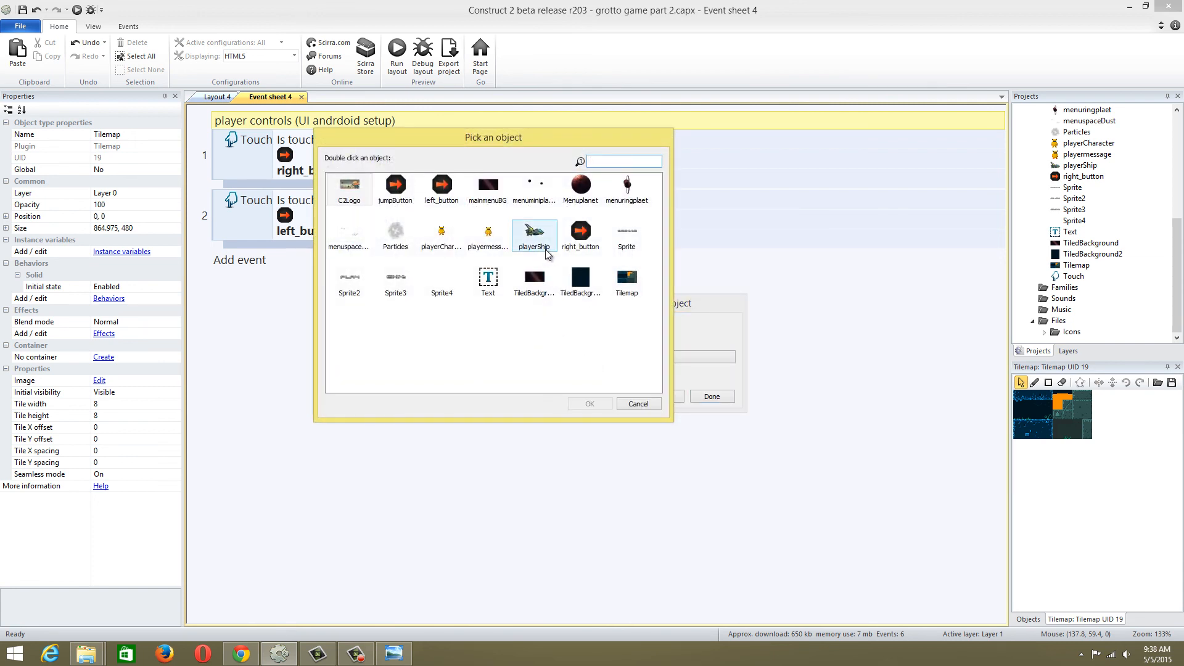
pyautogui.doubleClick(395, 188)
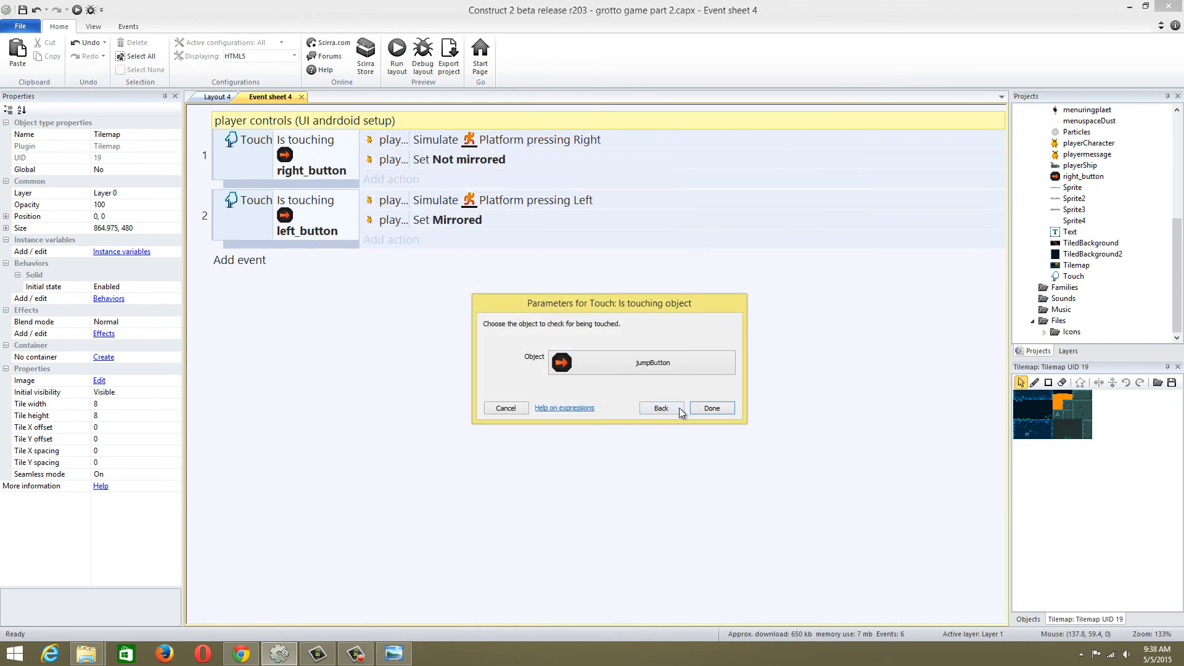
pyautogui.click(709, 408)
# Give the jumpButton event a playerCharacter Platform action that simulates the Jump control
pyautogui.click(404, 262)
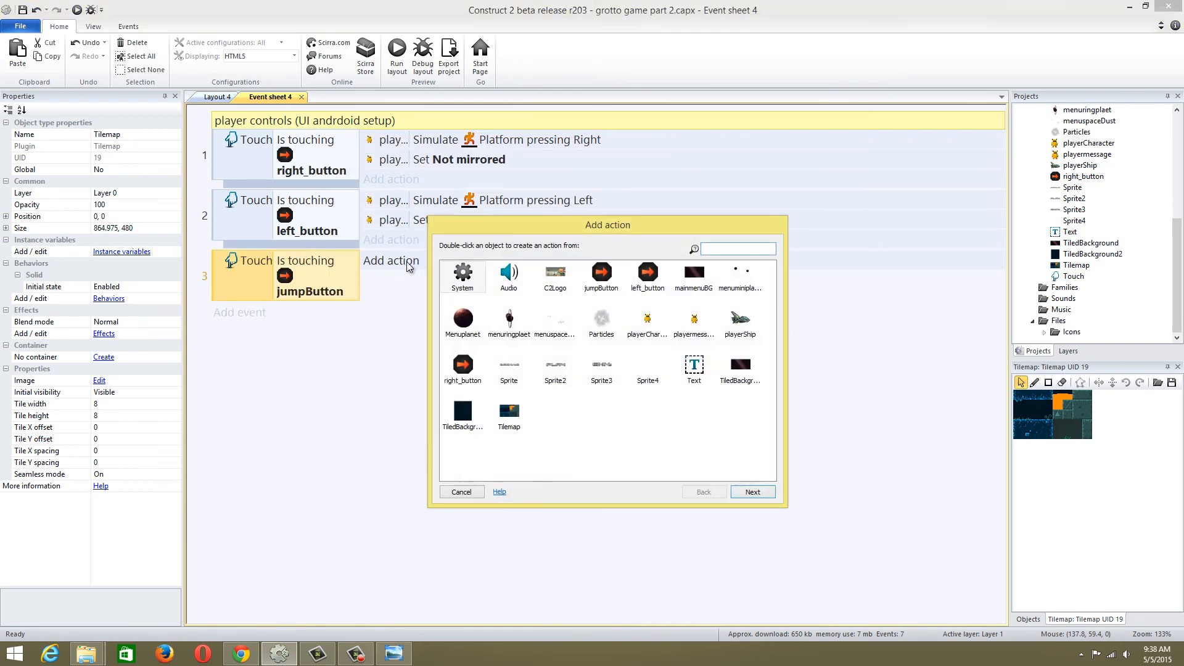
pyautogui.doubleClick(652, 333)
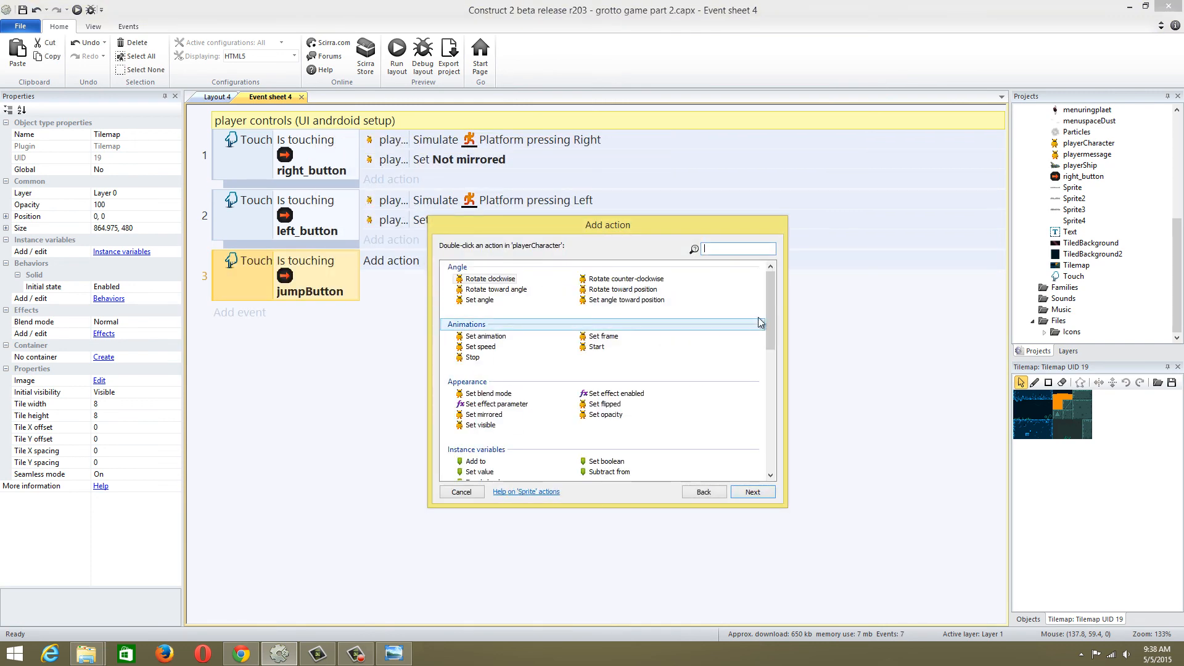
pyautogui.moveTo(771, 317); pyautogui.dragTo(778, 417)
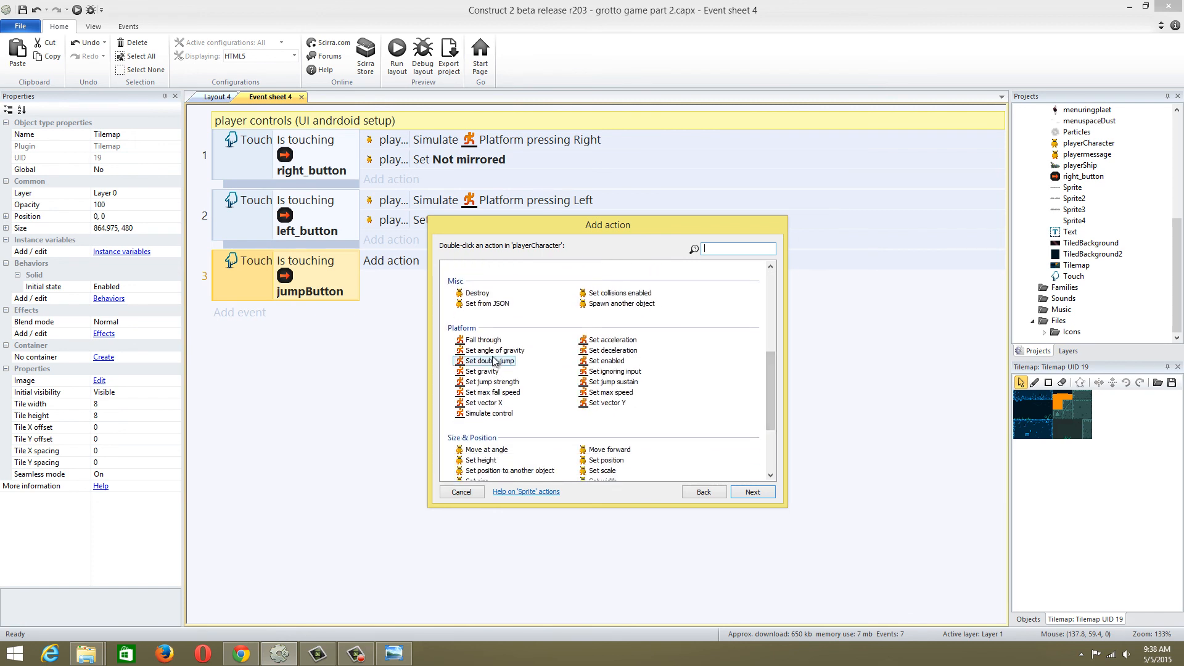
pyautogui.click(501, 420)
pyautogui.doubleClick(501, 420)
pyautogui.click(709, 356)
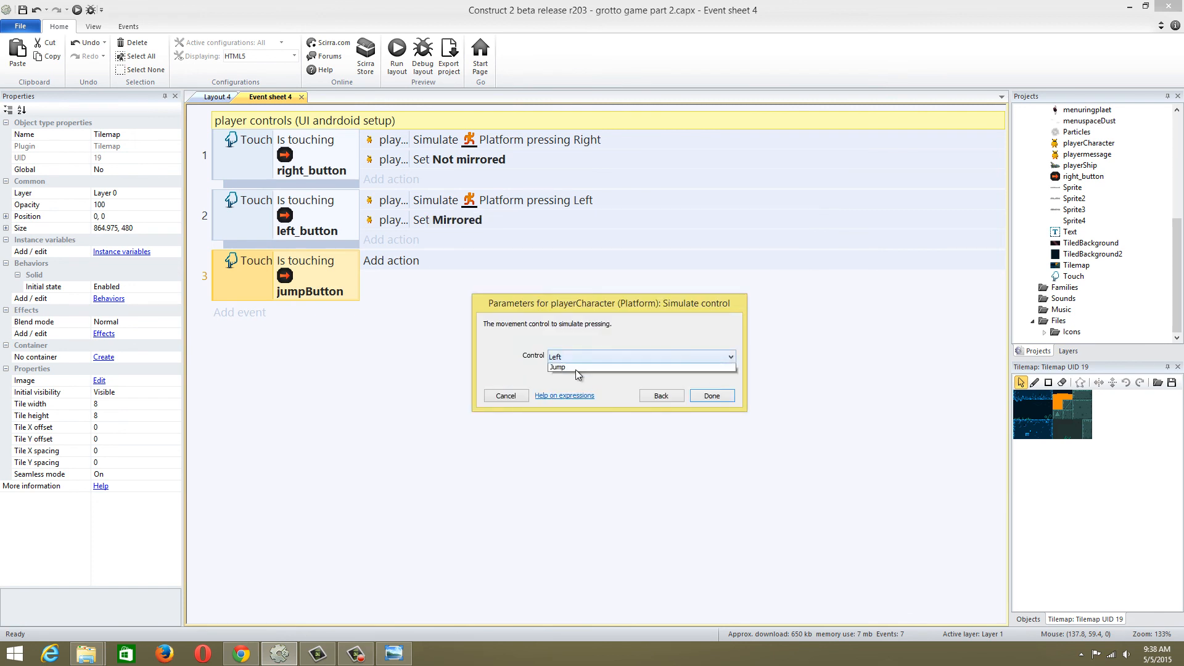
pyautogui.click(715, 399)
pyautogui.click(712, 396)
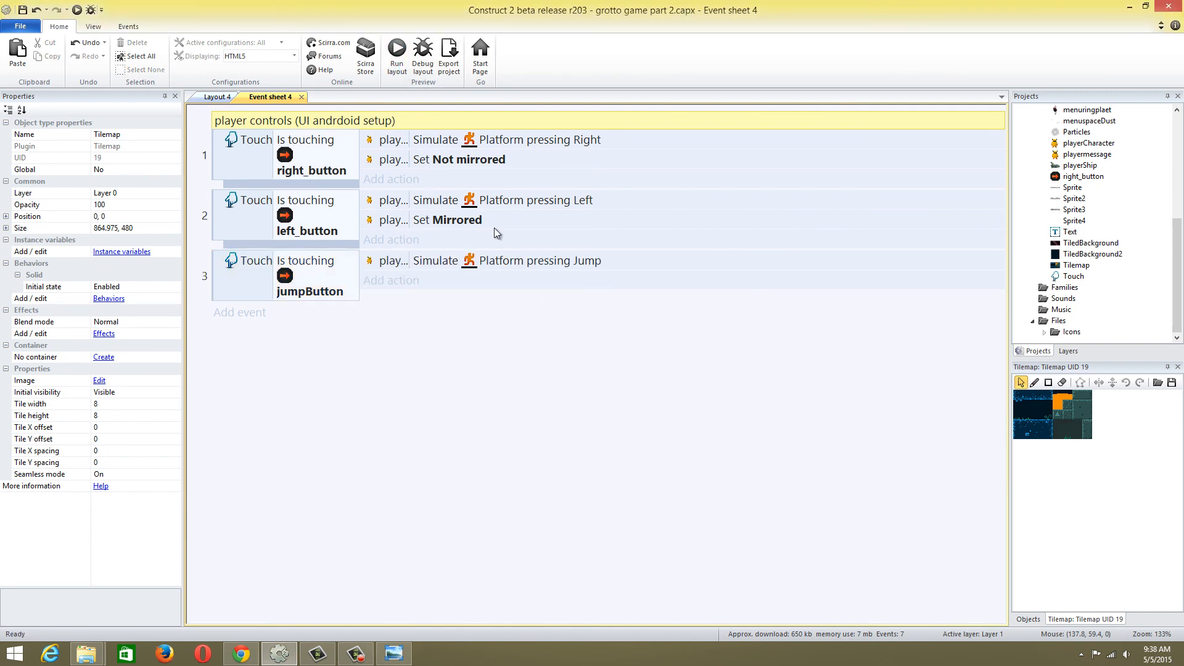
# Run the layout preview, test jumping and moving right and left with the touch buttons, and close the preview
pyautogui.press('F5')
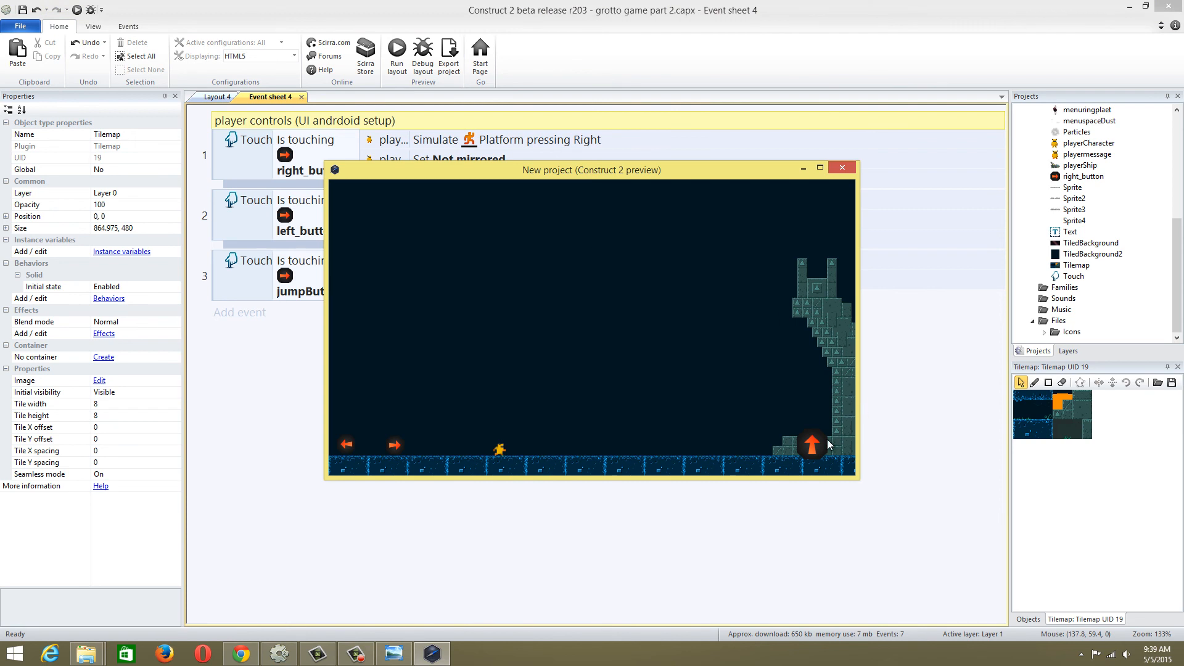
pyautogui.click(822, 442)
pyautogui.click(820, 443)
pyautogui.click(394, 444)
pyautogui.click(343, 444)
pyautogui.click(395, 445)
pyautogui.click(809, 451)
pyautogui.click(809, 450)
pyautogui.click(849, 171)
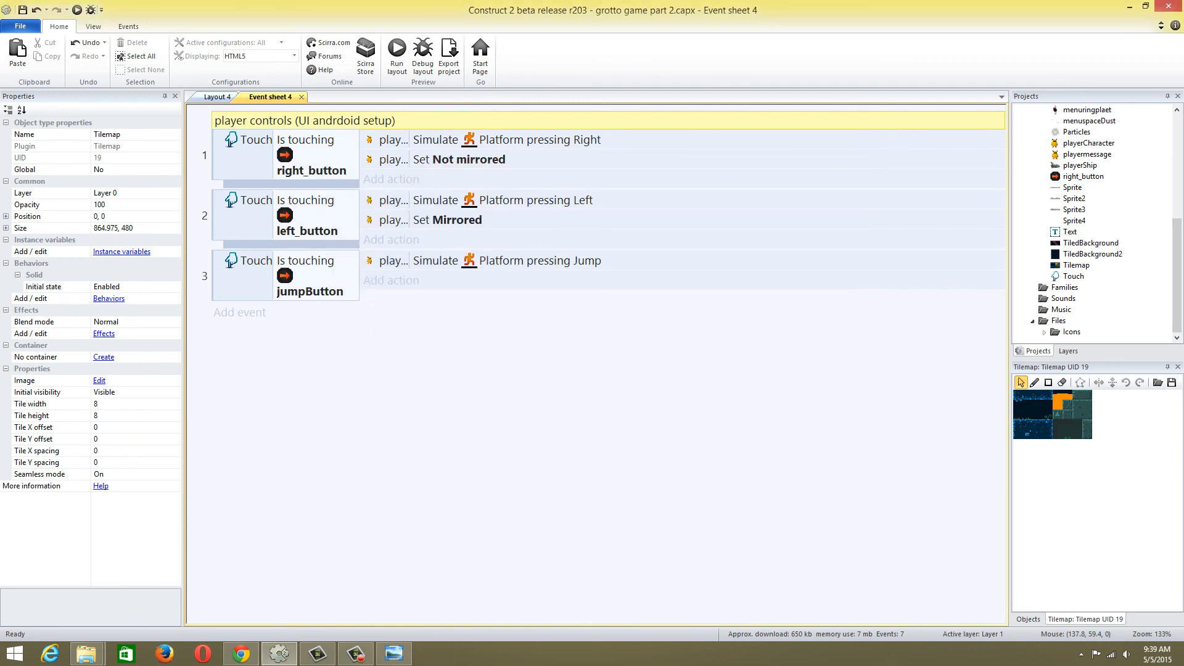